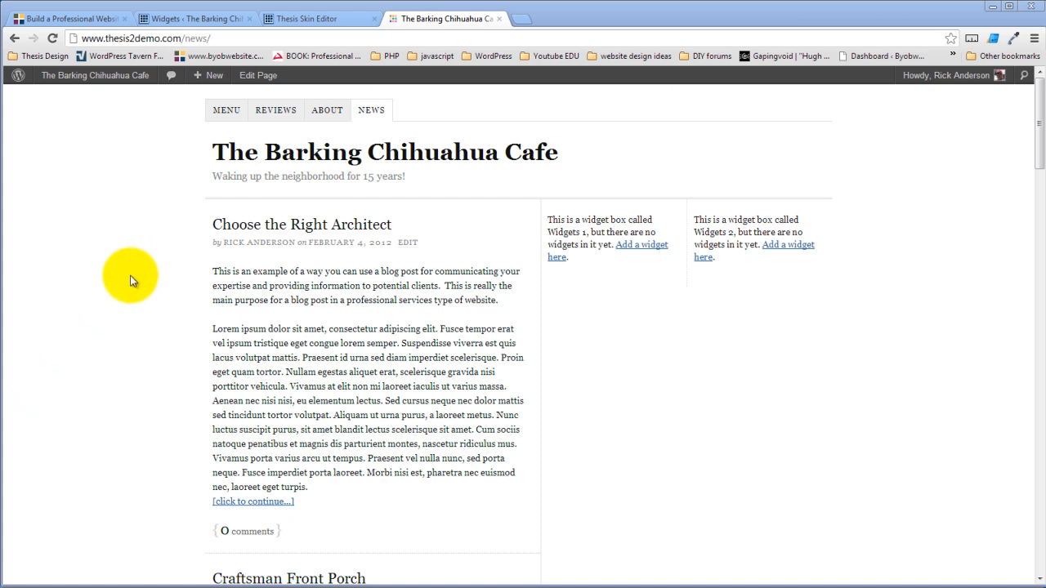
- Open the cafe site's Reviews page from the site navigation
{"action": "scroll", "coordinate": [133, 309], "scroll_direction": "down", "scroll_amount": 2}
{"action": "scroll", "coordinate": [131, 315], "scroll_direction": "down", "scroll_amount": 4}
{"action": "scroll", "coordinate": [129, 321], "scroll_direction": "up", "scroll_amount": 6}
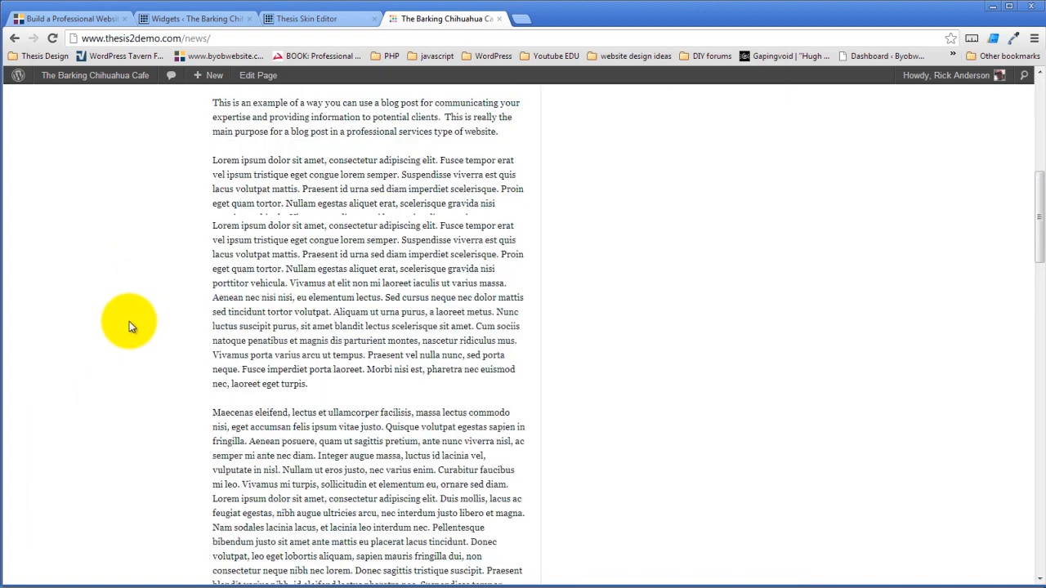
{"action": "left_click", "coordinate": [275, 109]}
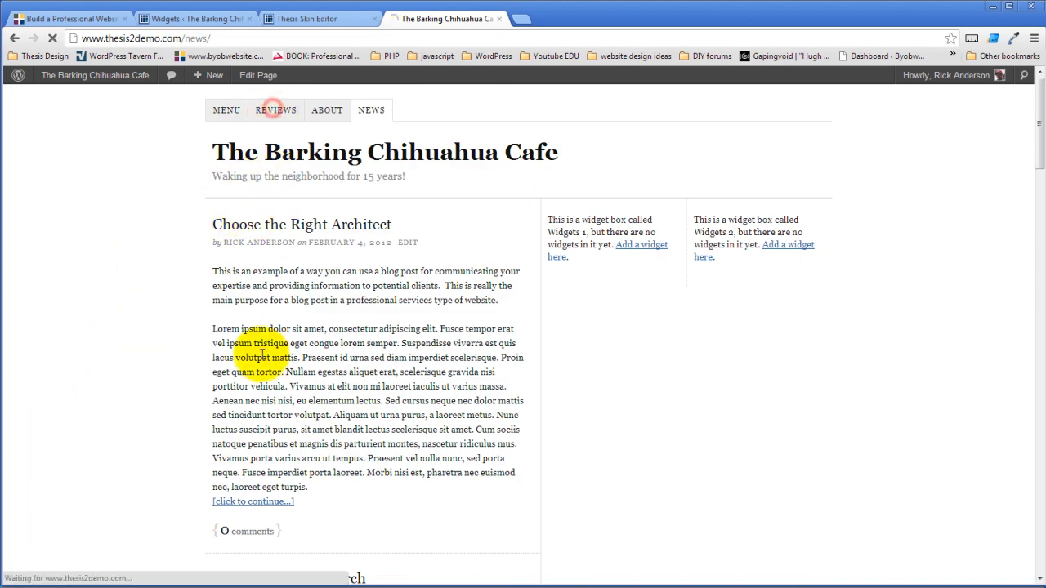
- Scroll through the Reviews testimonials, then switch to the Photoshop mock-up
{"action": "scroll", "coordinate": [614, 303], "scroll_direction": "down", "scroll_amount": 4}
{"action": "scroll", "coordinate": [610, 306], "scroll_direction": "up", "scroll_amount": 1}
{"action": "scroll", "coordinate": [610, 306], "scroll_direction": "down", "scroll_amount": 5}
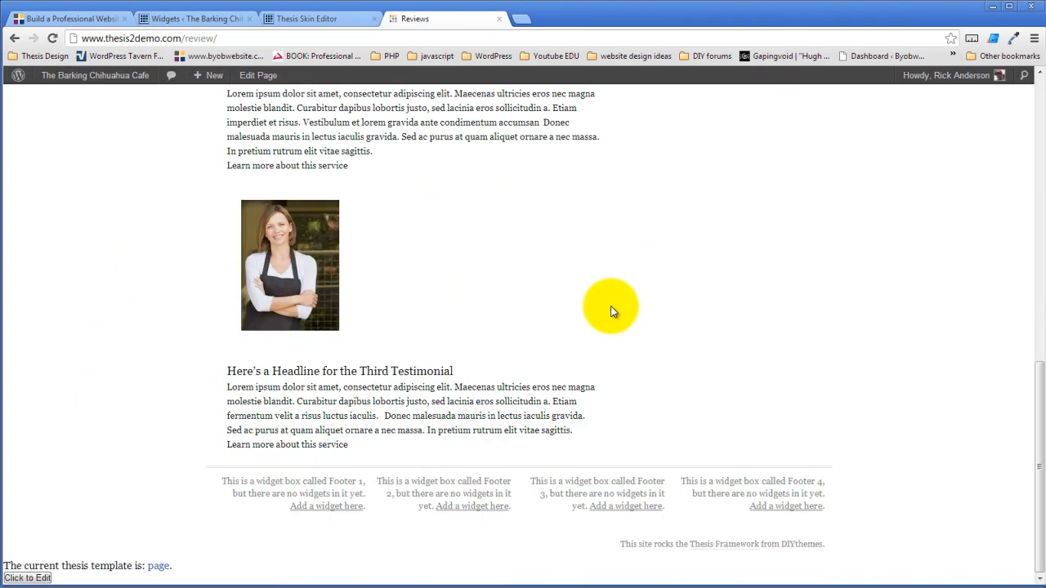
{"action": "scroll", "coordinate": [613, 306], "scroll_direction": "up", "scroll_amount": 5}
{"action": "scroll", "coordinate": [606, 326], "scroll_direction": "up", "scroll_amount": 4}
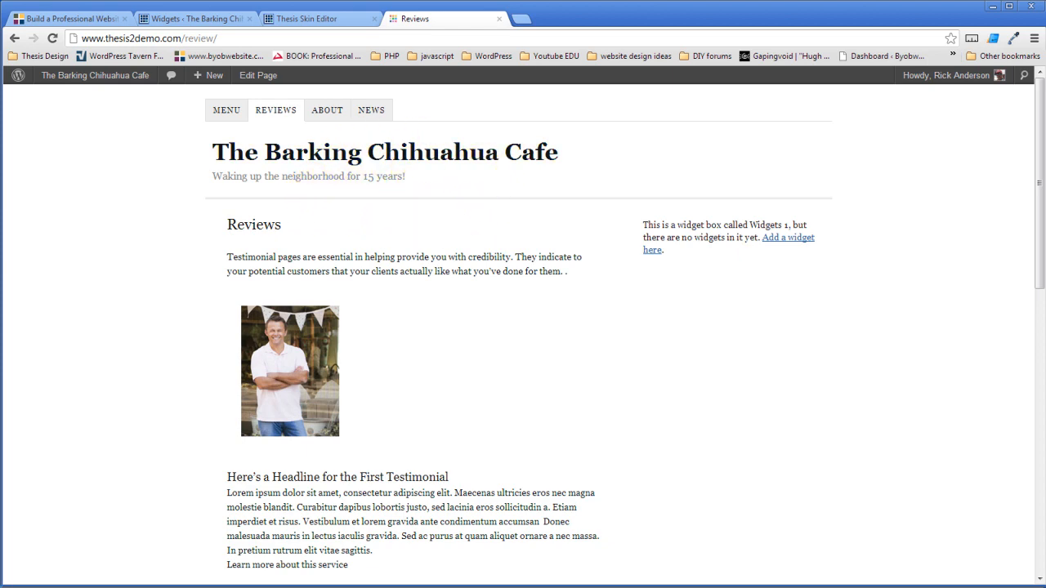
{"action": "key", "text": "alt+Tab"}
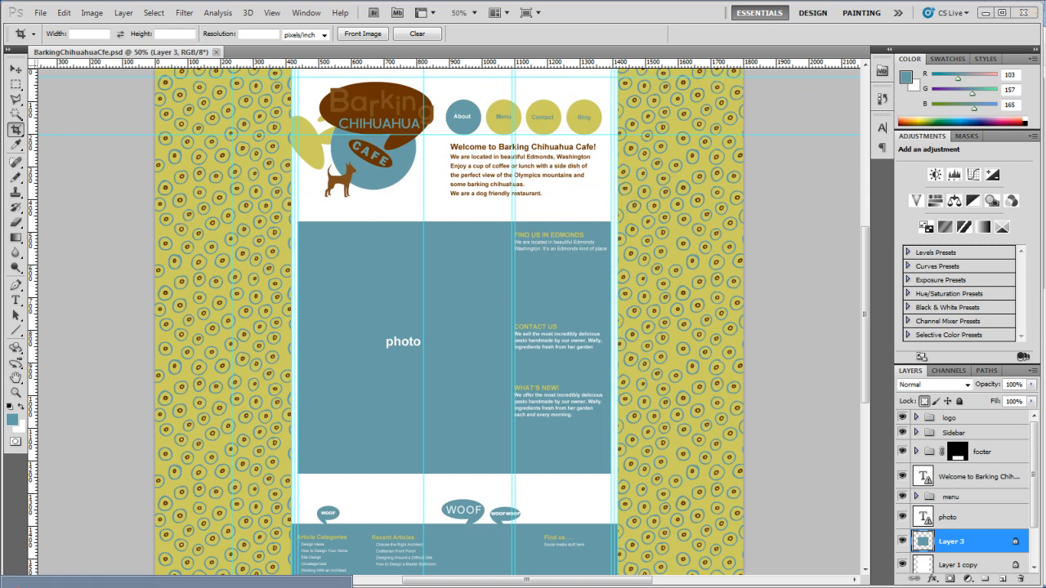
- Compare the live cafe site against the Photoshop mock-up, then bring up the Thesis Skin Editor
{"action": "left_click", "coordinate": [175, 583]}
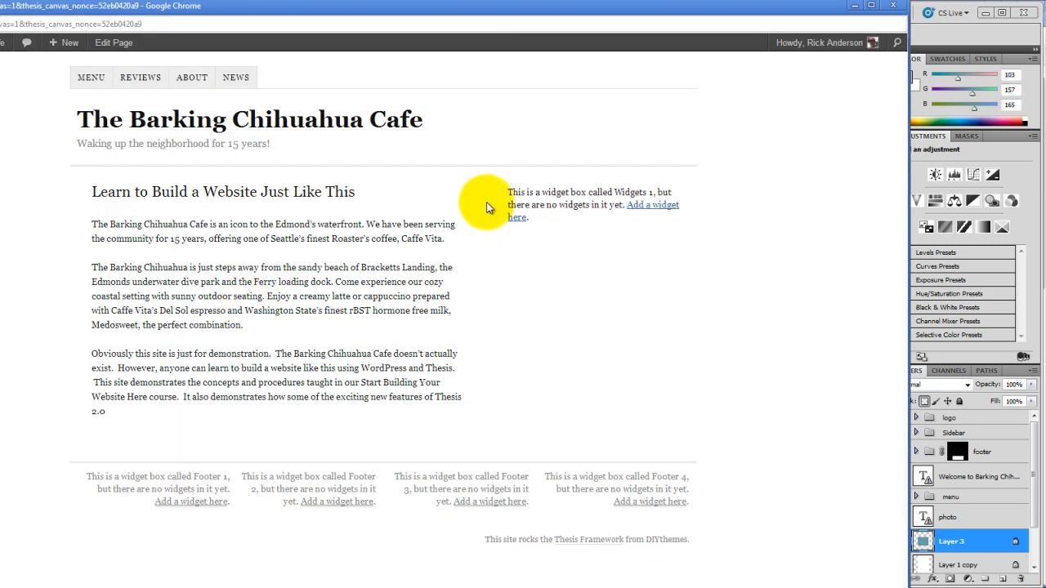
{"action": "left_click", "coordinate": [854, 6]}
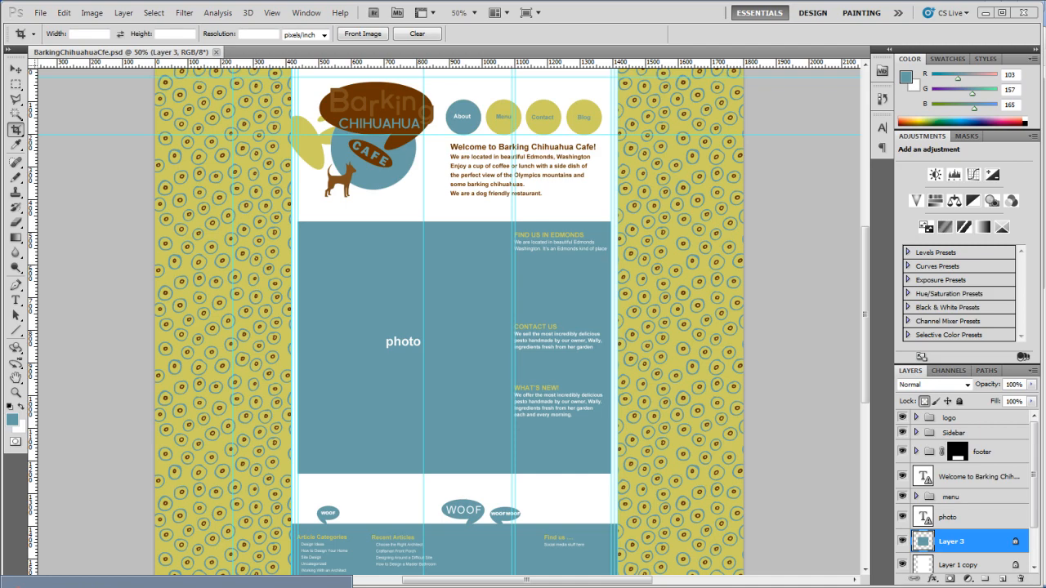
{"action": "left_click", "coordinate": [123, 586]}
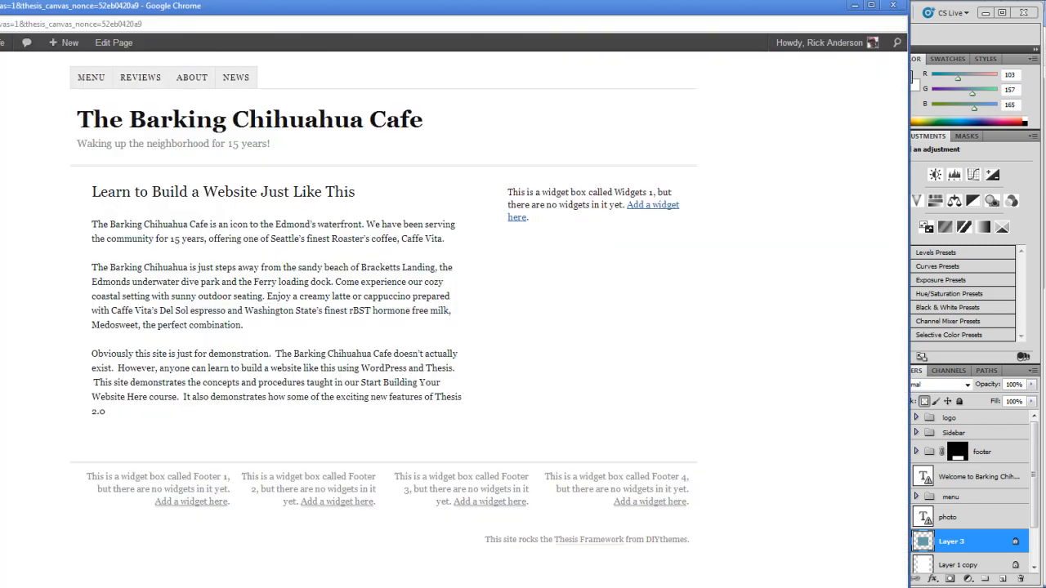
{"action": "left_click", "coordinate": [854, 7]}
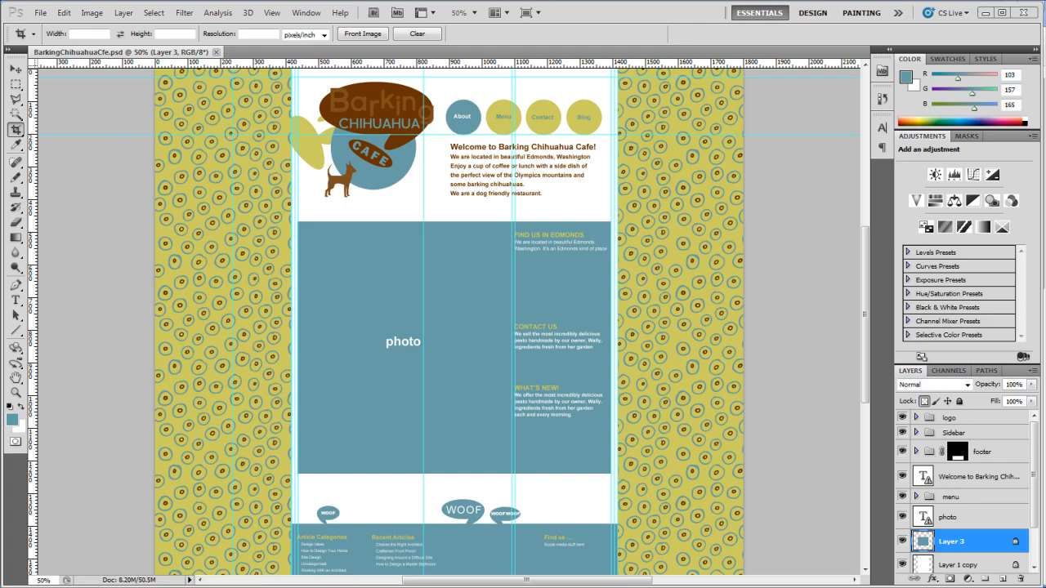
{"action": "left_click", "coordinate": [86, 586]}
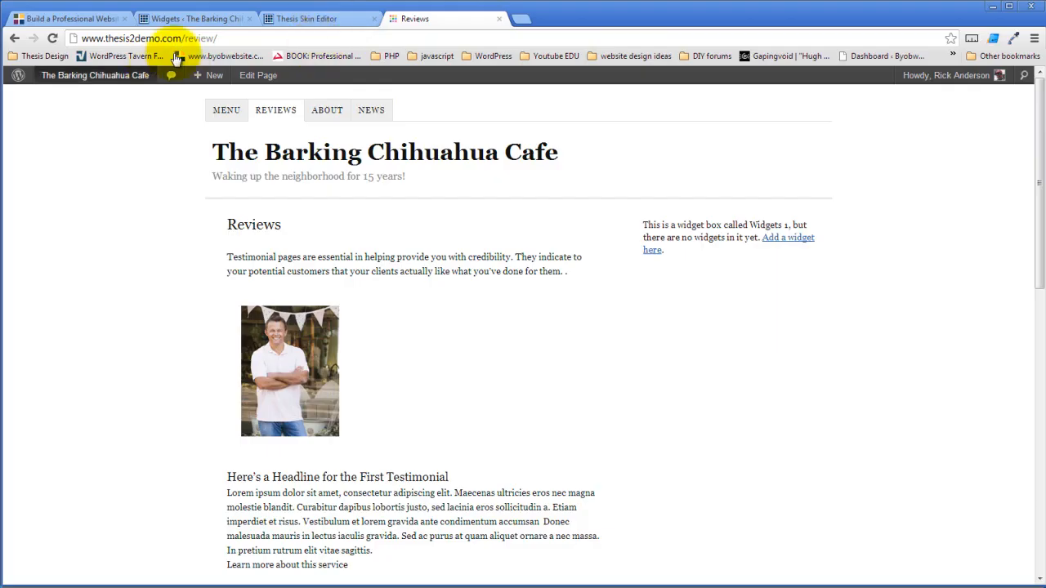
{"action": "left_click", "coordinate": [322, 20]}
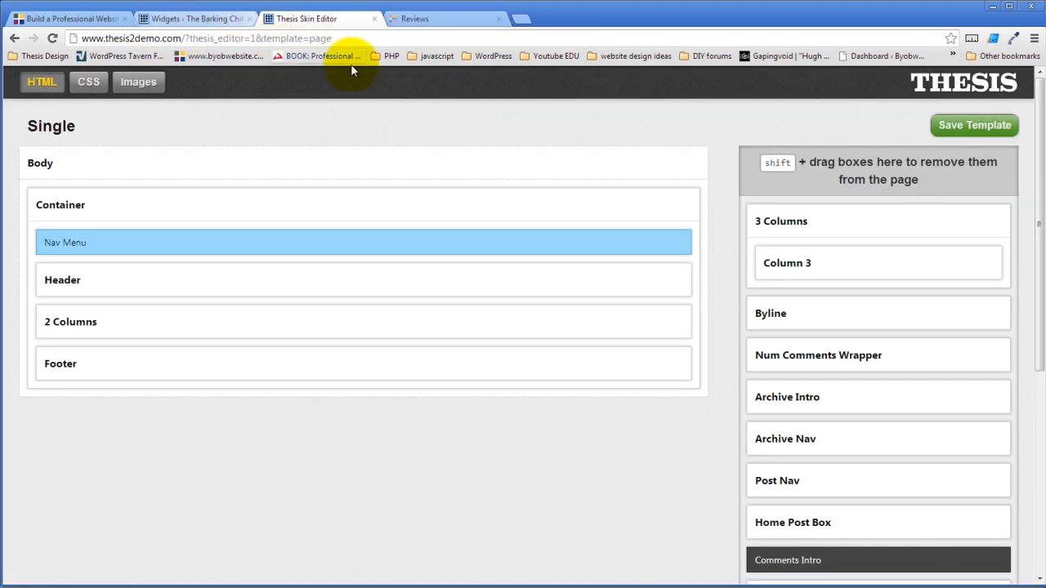
- Switch to editing the Page template and expand its Header box
{"action": "left_click", "coordinate": [54, 125]}
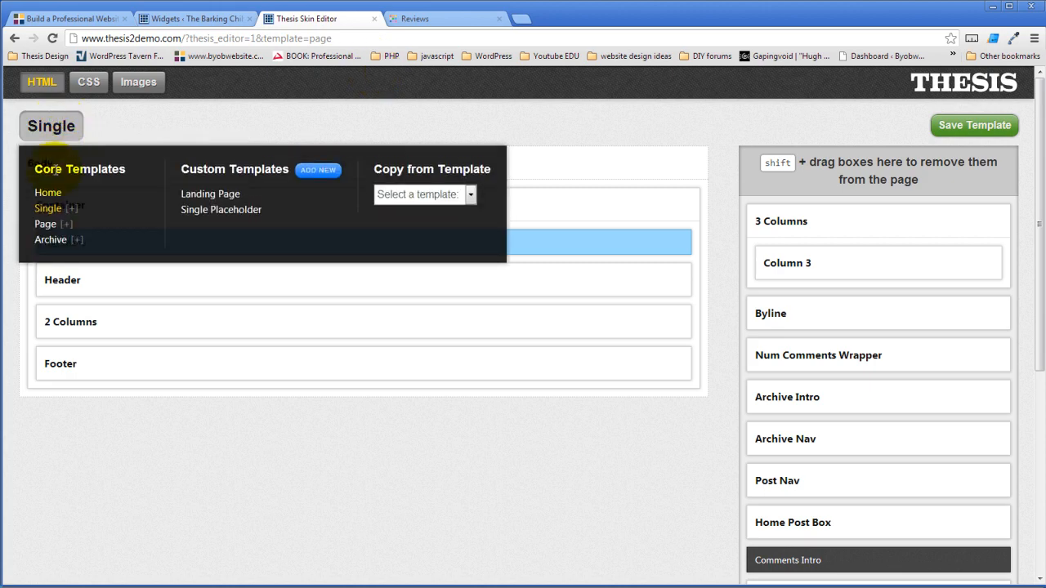
{"action": "left_click", "coordinate": [49, 226]}
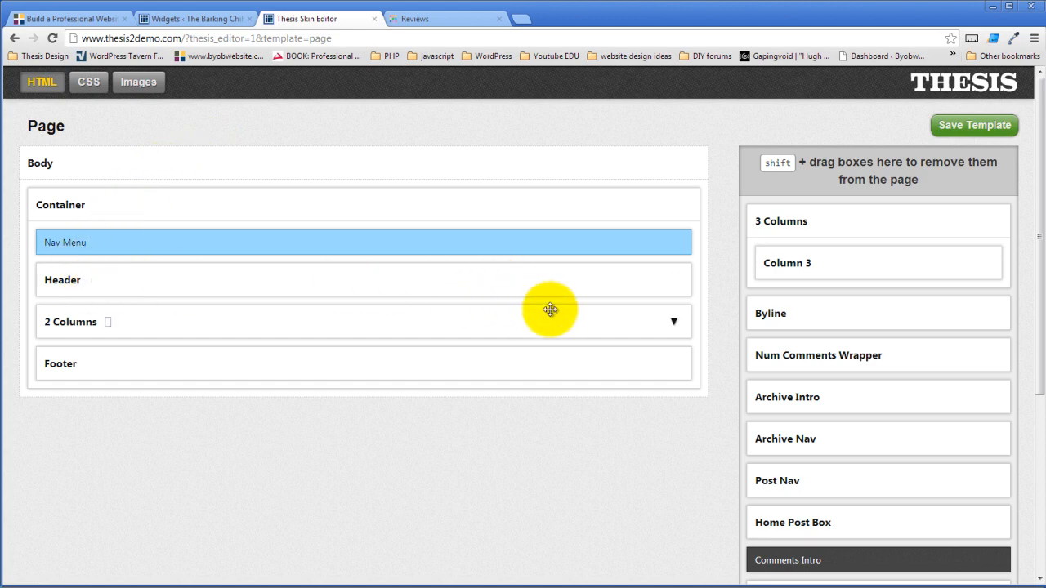
{"action": "left_click", "coordinate": [672, 282]}
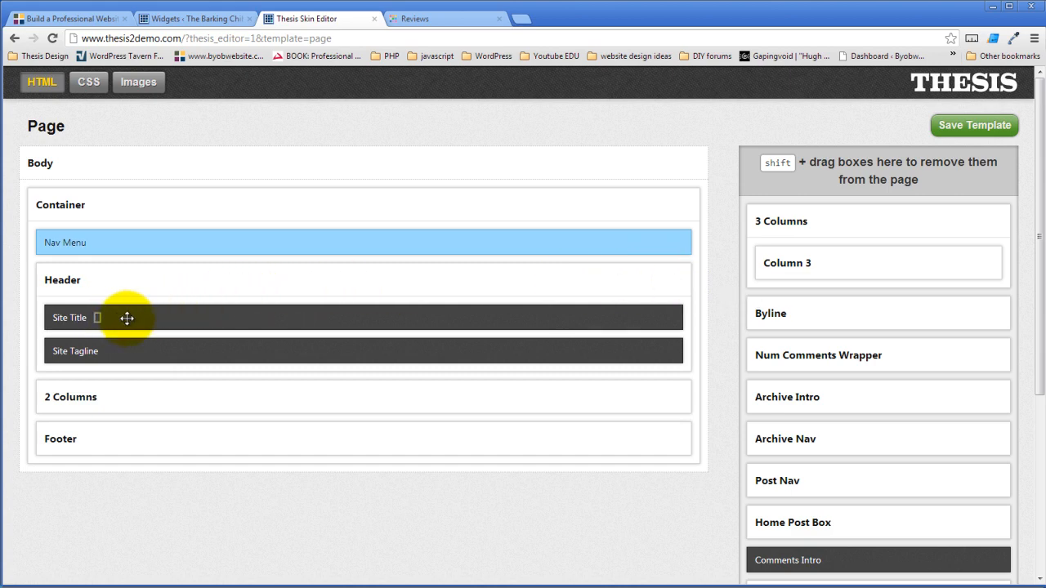
- Remove Site Title from the Header, leaving Site Tagline, then return to Photoshop
{"action": "left_click_drag", "start_coordinate": [126, 318], "coordinate": [903, 185]}
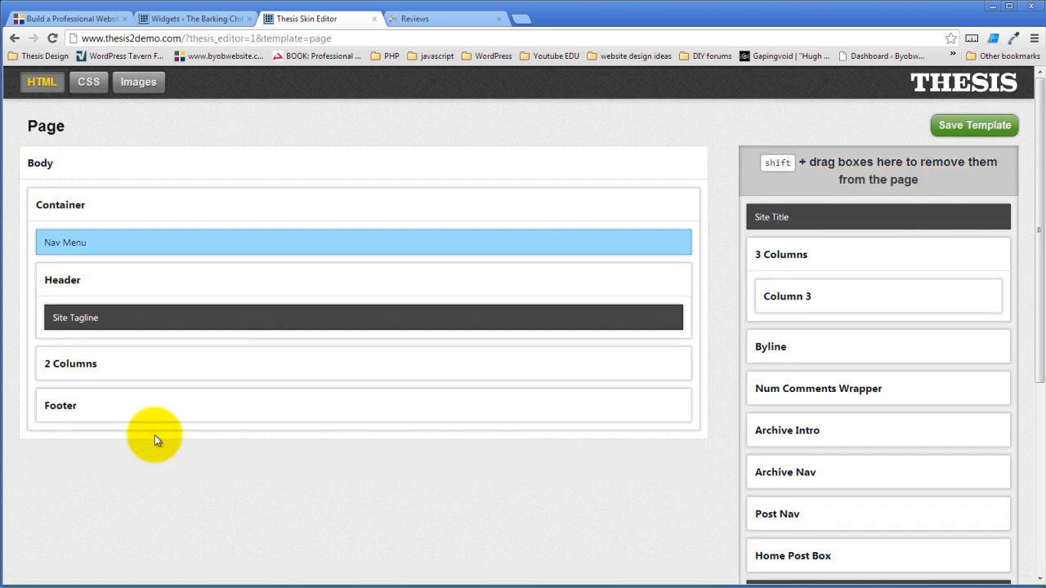
{"action": "left_click", "coordinate": [282, 290]}
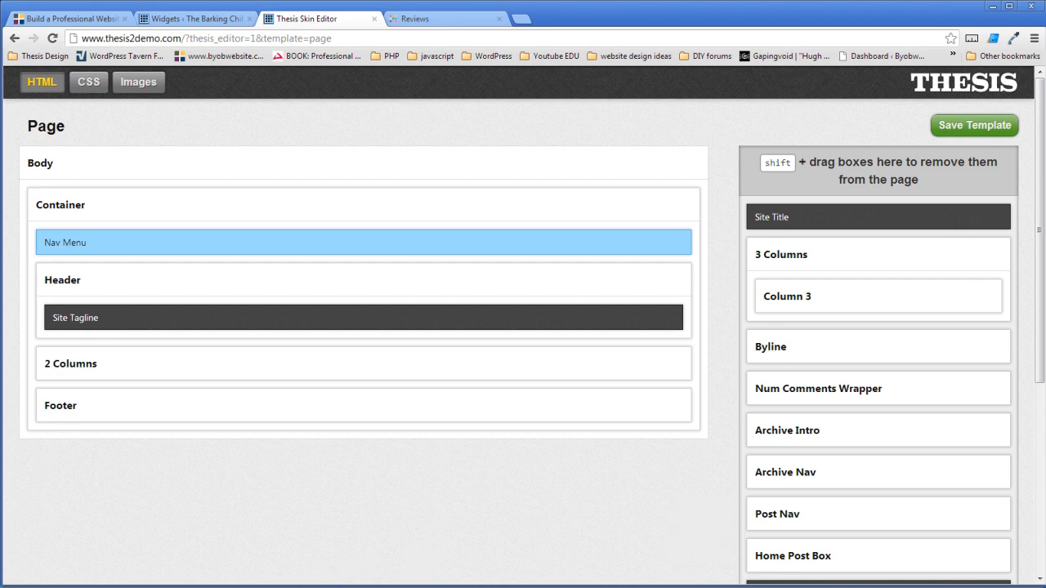
{"action": "key", "text": "alt+Tab"}
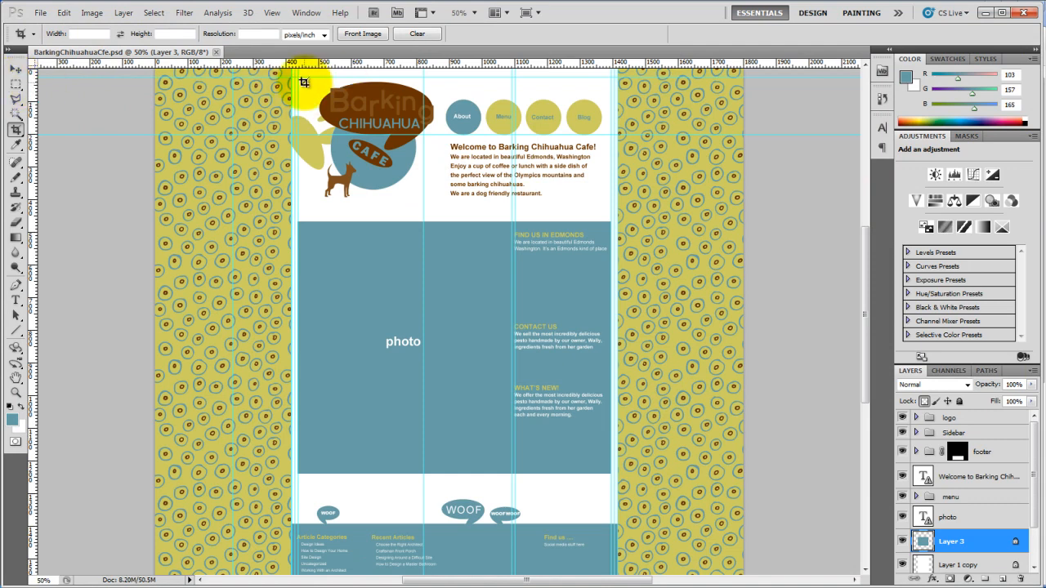
- Outline the mock-up's logo area with a crop marquee, cancel it, and return to the Skin Editor
{"action": "left_click_drag", "start_coordinate": [294, 77], "coordinate": [440, 204]}
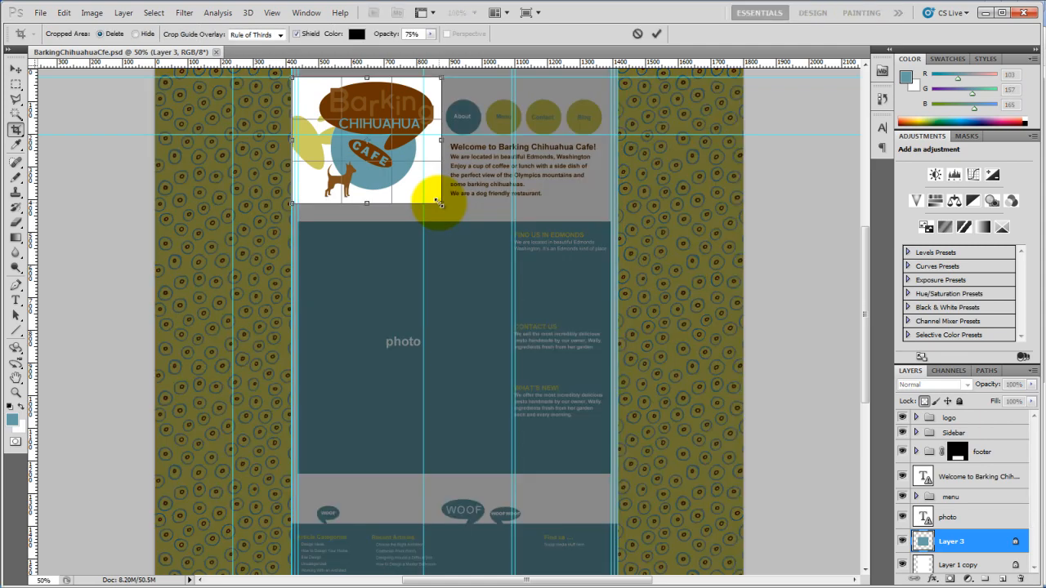
{"action": "key", "text": "Escape"}
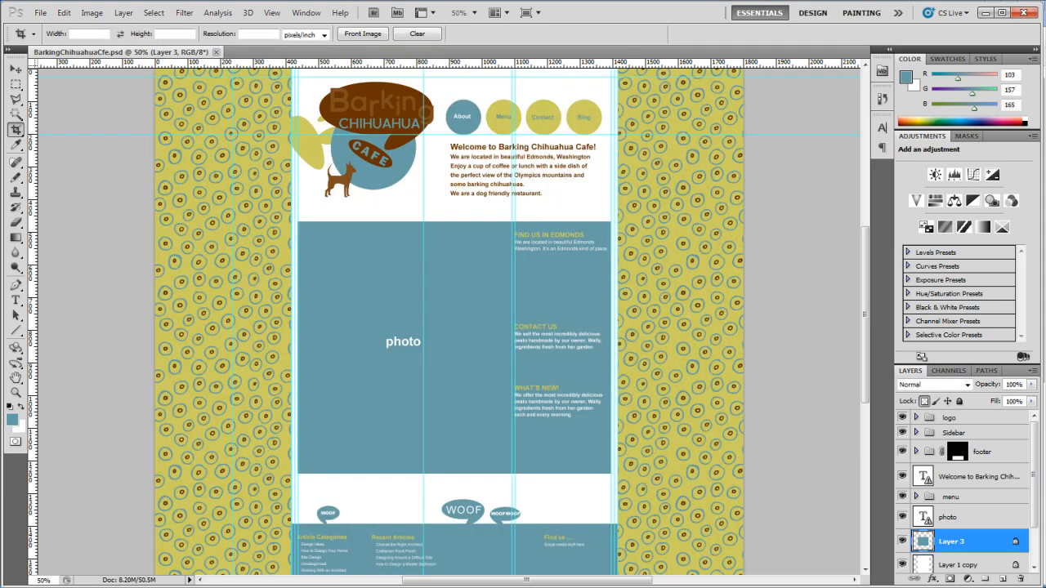
{"action": "left_click", "coordinate": [82, 587]}
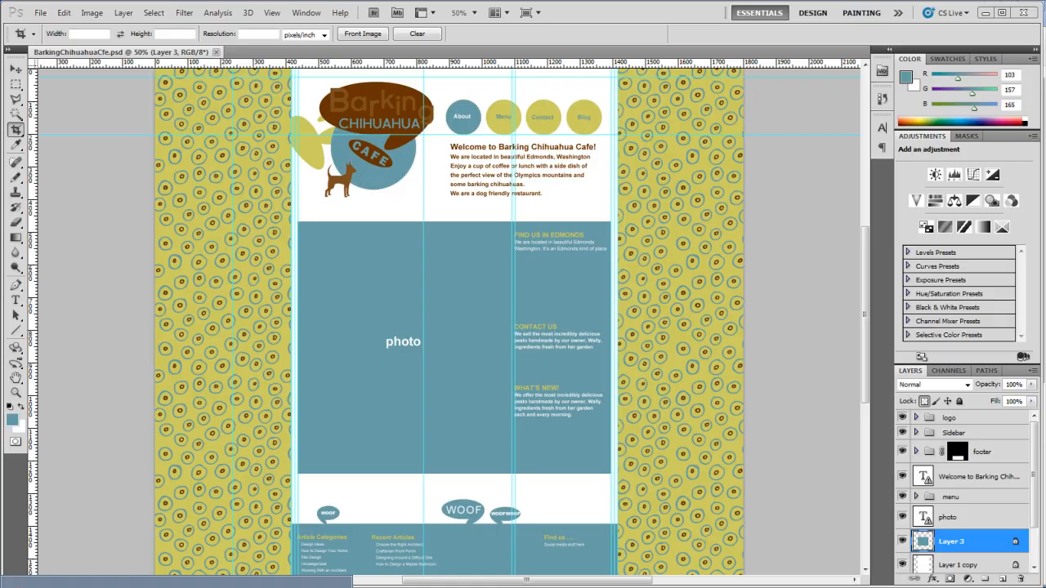
{"action": "left_click", "coordinate": [82, 582]}
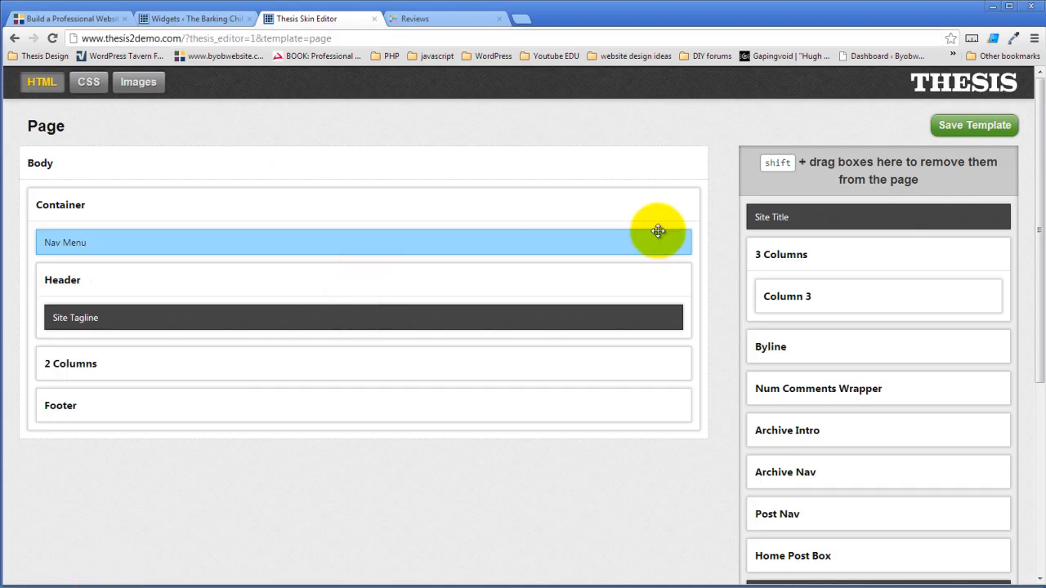
- Collapse the 3 Columns box and pick Container as the new box type
{"action": "left_click", "coordinate": [1000, 255]}
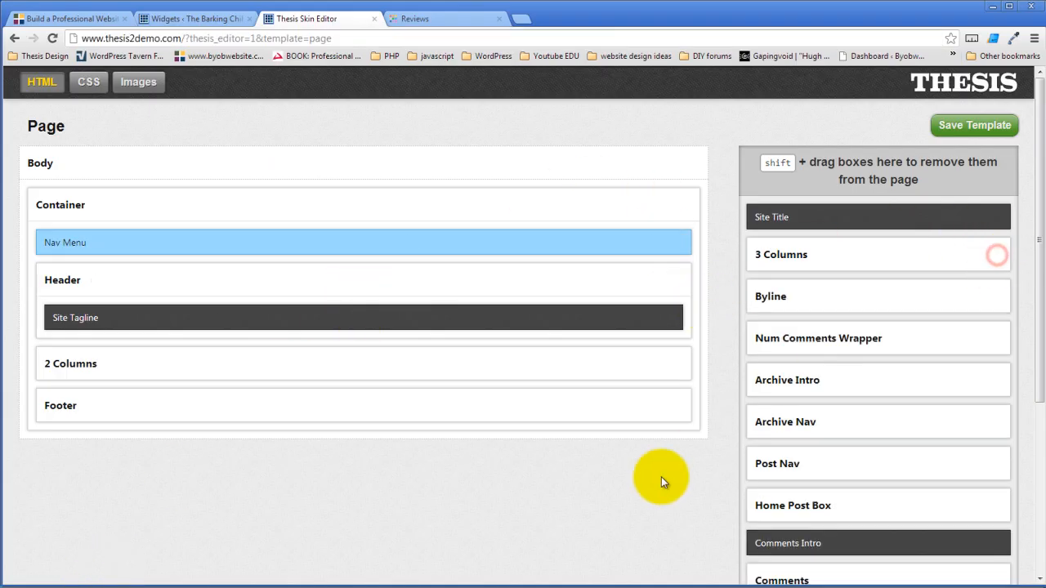
{"action": "scroll", "coordinate": [661, 480], "scroll_direction": "down", "scroll_amount": 2}
{"action": "scroll", "coordinate": [661, 480], "scroll_direction": "down", "scroll_amount": 1}
{"action": "left_click", "coordinate": [846, 459]}
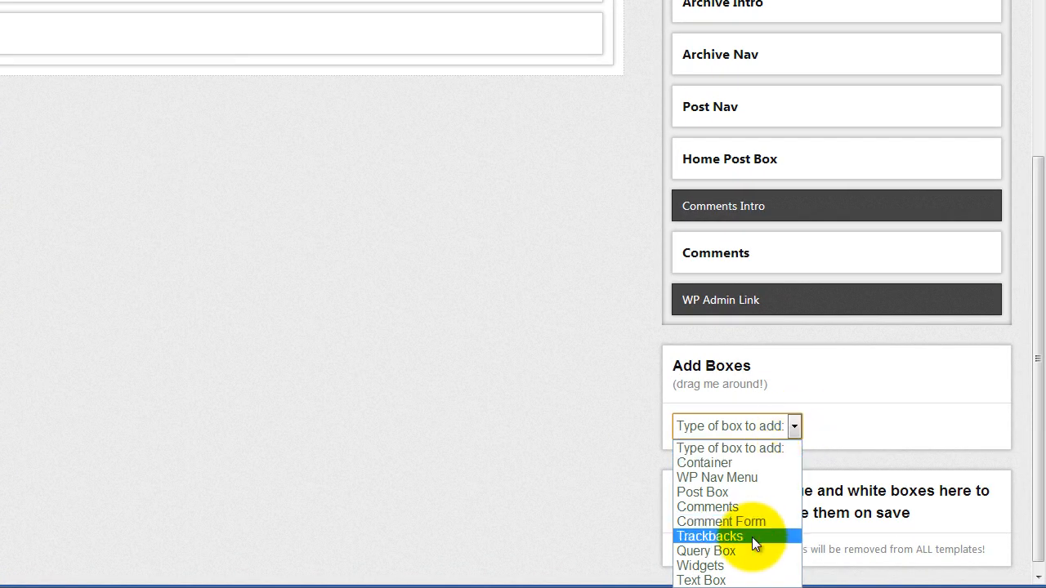
{"action": "left_click", "coordinate": [730, 463]}
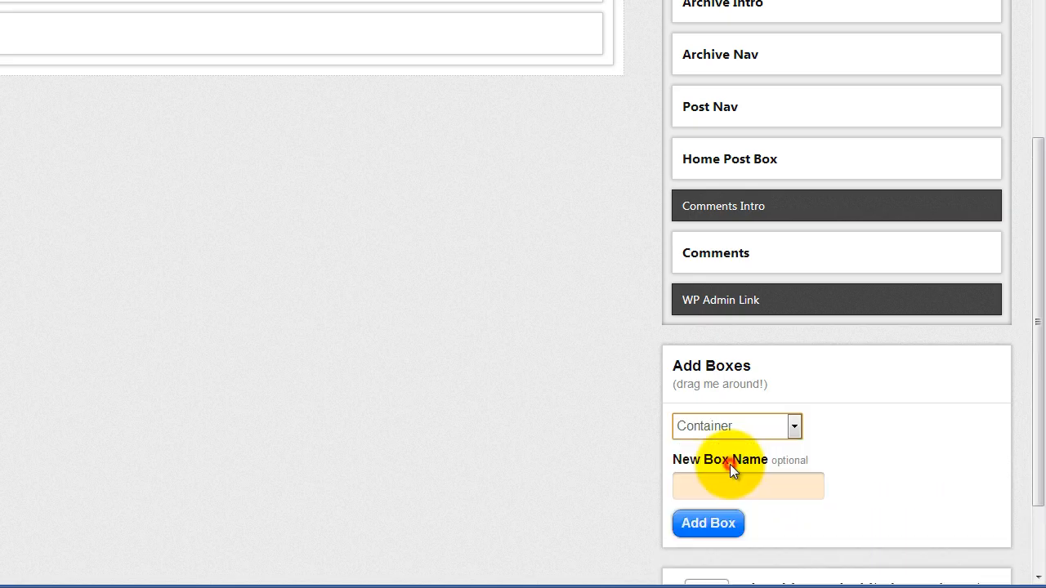
{"action": "left_click", "coordinate": [745, 486]}
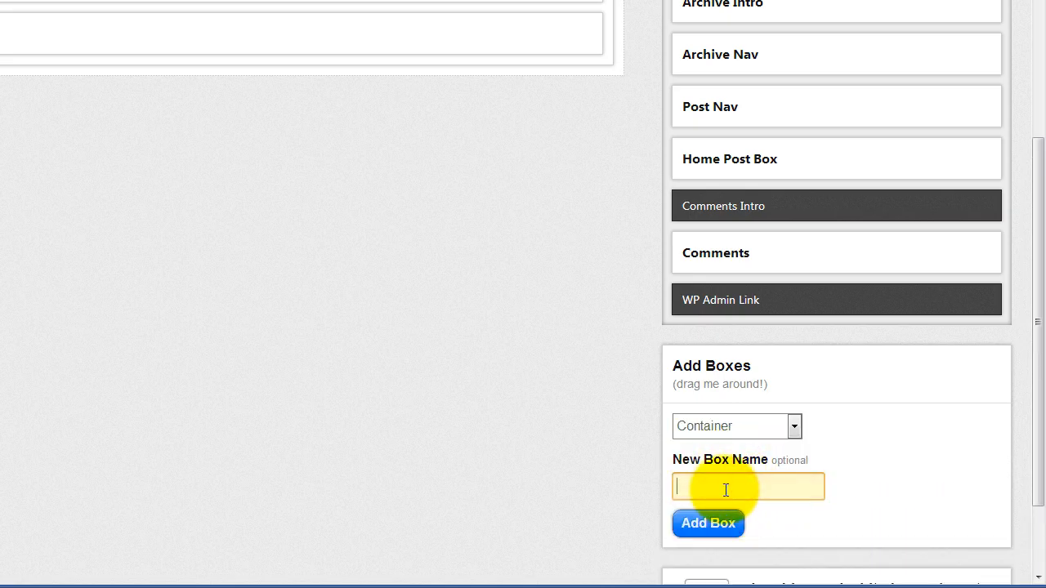
- Add a Container box named 'Big Header Columns'
{"action": "left_click", "coordinate": [792, 426]}
{"action": "scroll", "coordinate": [790, 422], "scroll_direction": "down", "scroll_amount": 2}
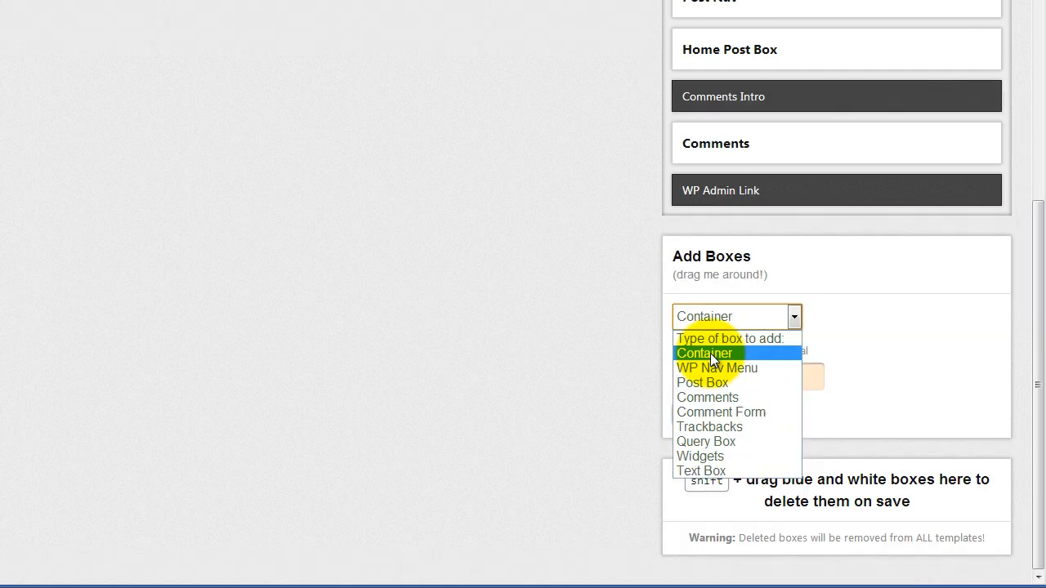
{"action": "left_click", "coordinate": [710, 353]}
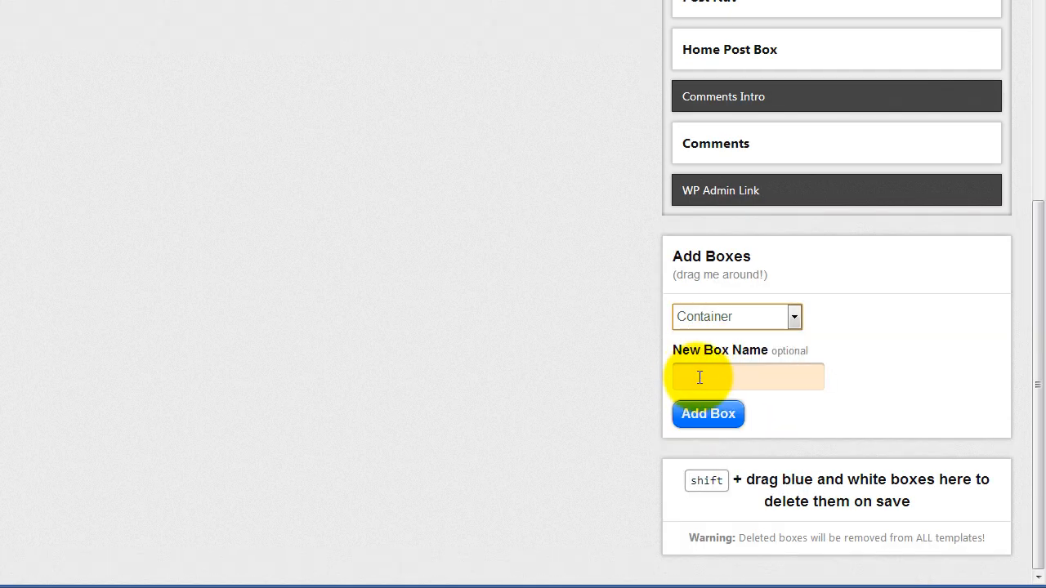
{"action": "left_click", "coordinate": [699, 377]}
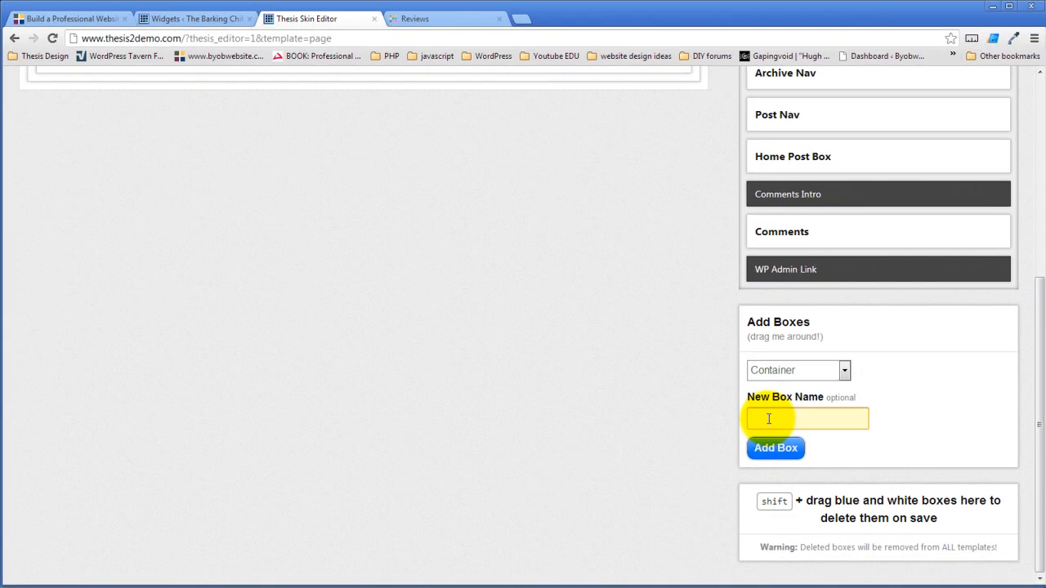
{"action": "scroll", "coordinate": [626, 370], "scroll_direction": "up", "scroll_amount": 5}
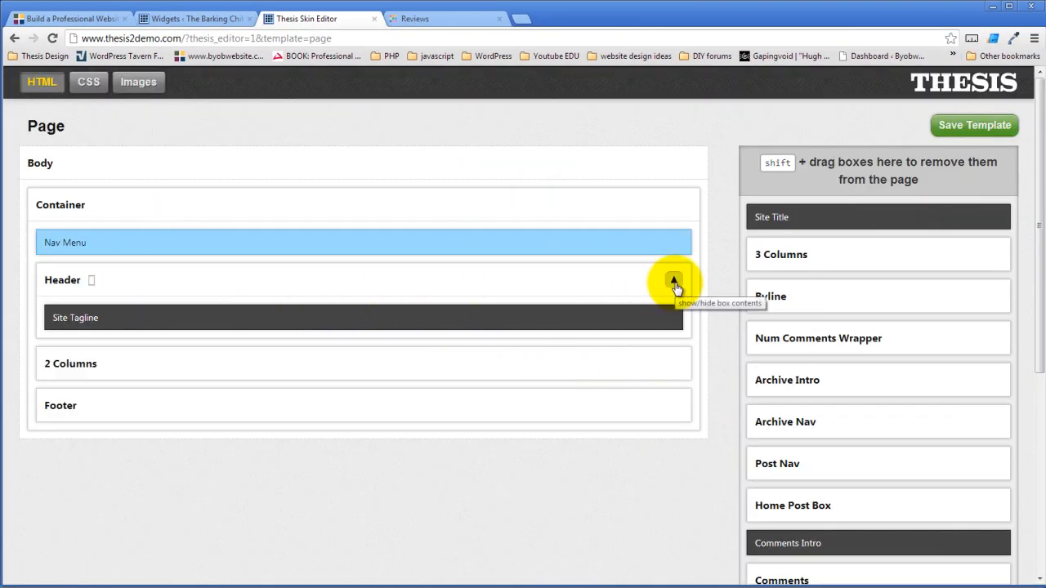
{"action": "scroll", "coordinate": [583, 384], "scroll_direction": "down", "scroll_amount": 4}
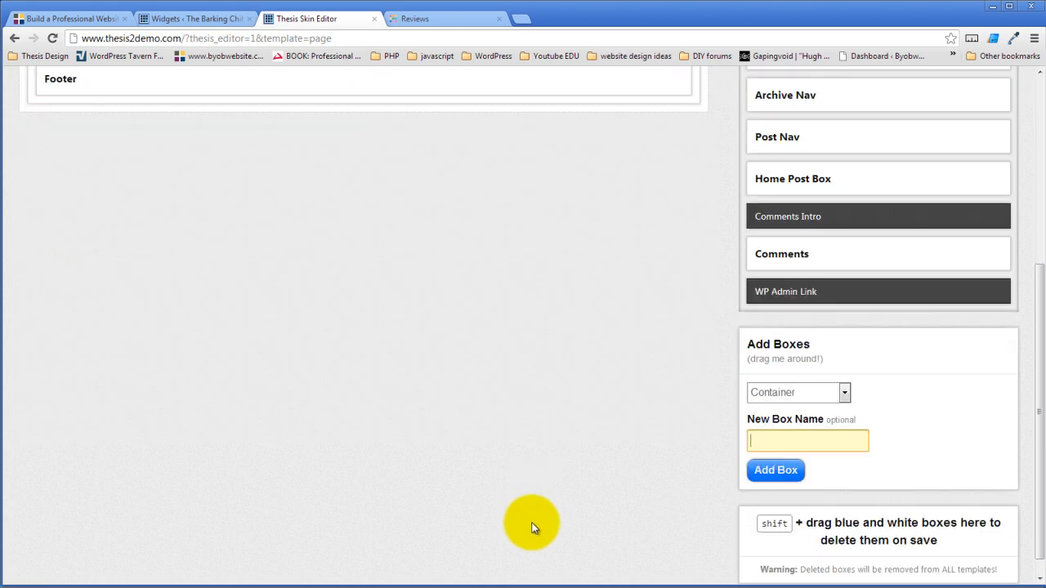
{"action": "left_click", "coordinate": [777, 443]}
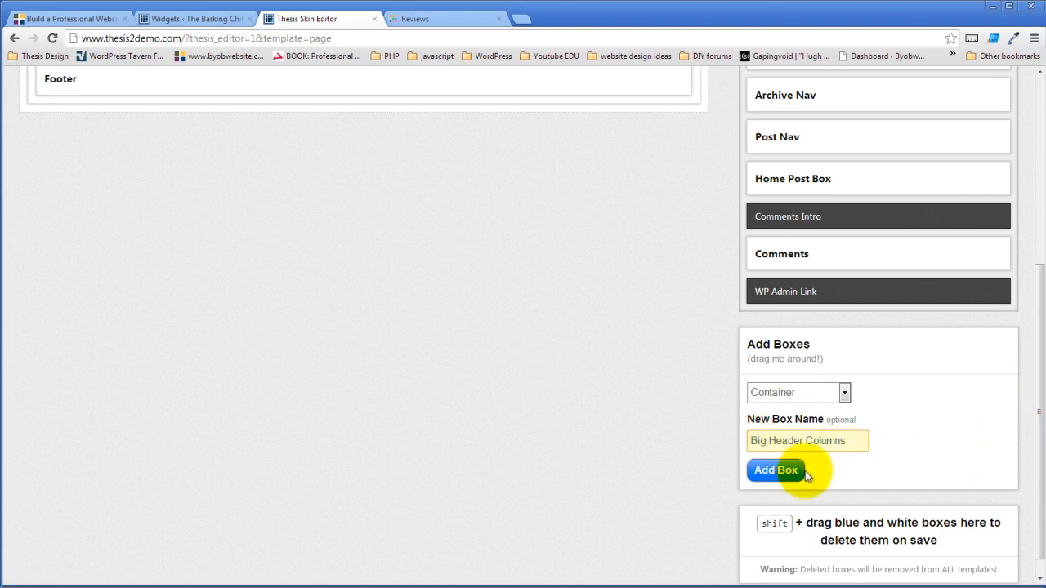
{"action": "left_click", "coordinate": [781, 472]}
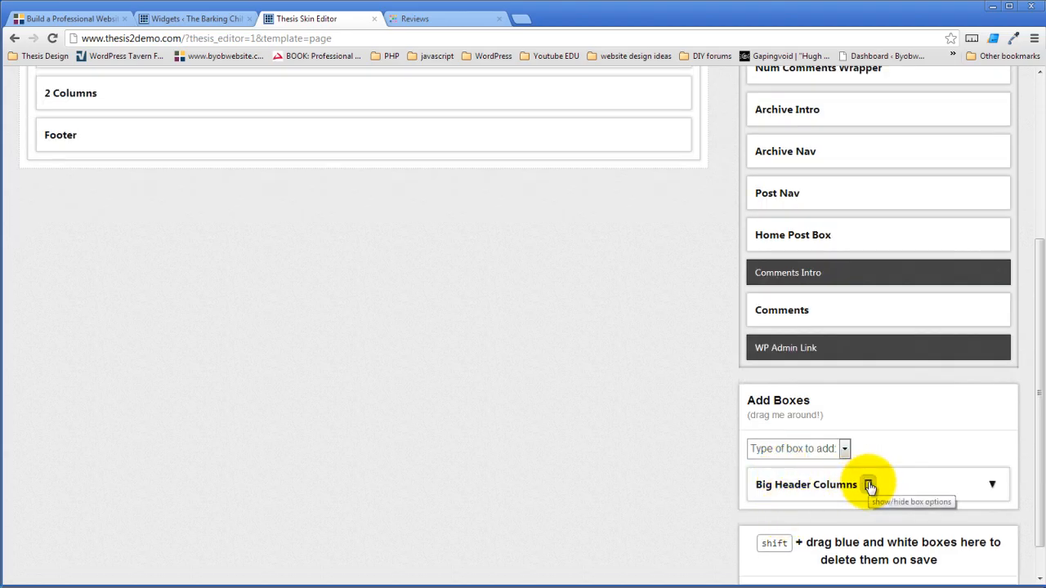
- Give Big Header Columns the HTML class big-header-columns and drag it into the Header above Site Tagline
{"action": "left_click", "coordinate": [865, 476]}
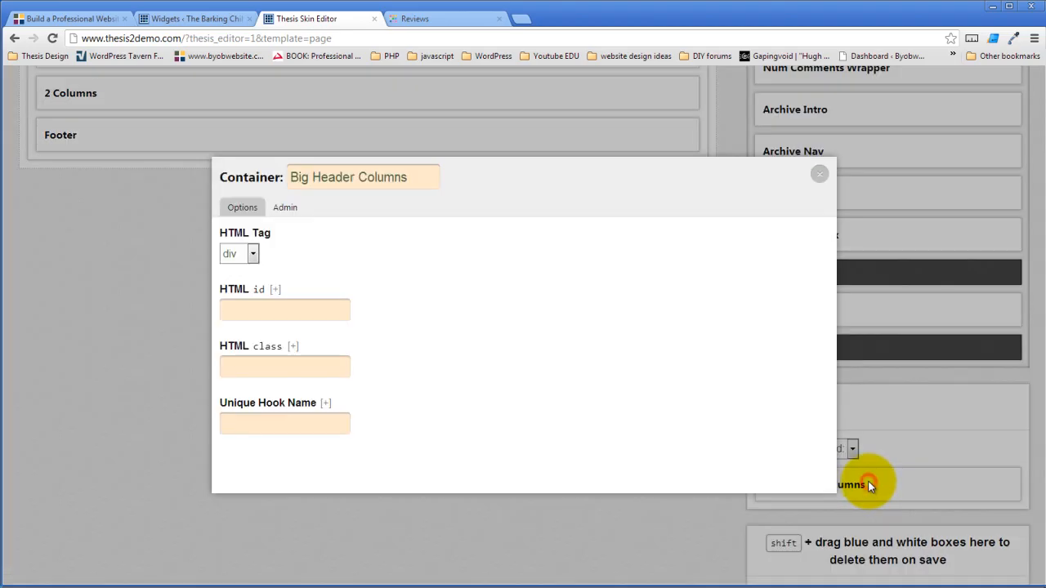
{"action": "left_click", "coordinate": [262, 366]}
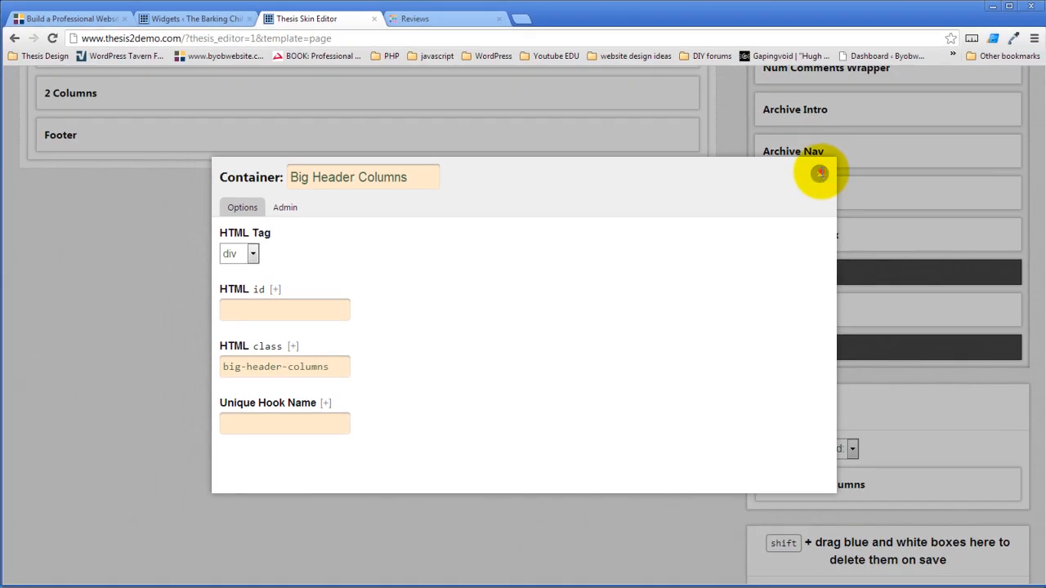
{"action": "left_click", "coordinate": [819, 173]}
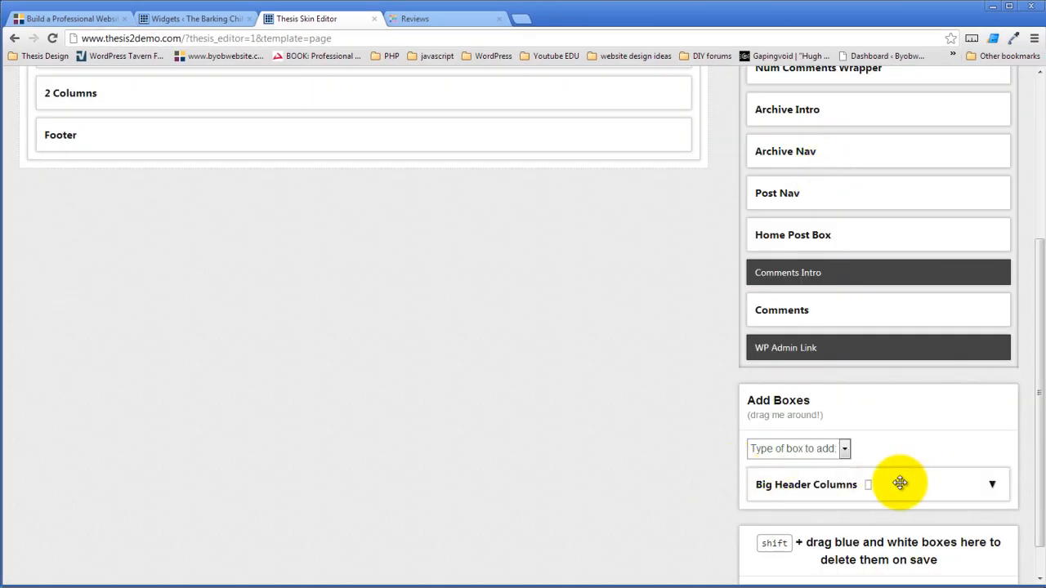
{"action": "left_click_drag", "start_coordinate": [899, 483], "coordinate": [457, 204]}
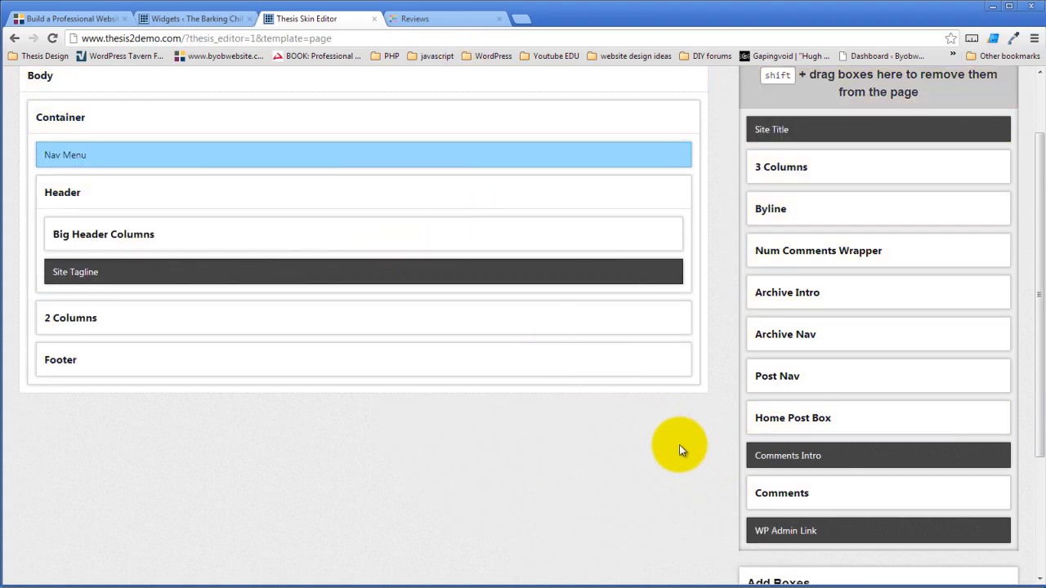
- Add a Container named Big Header Left and give it the HTML class c1
{"action": "scroll", "coordinate": [670, 476], "scroll_direction": "down", "scroll_amount": 3}
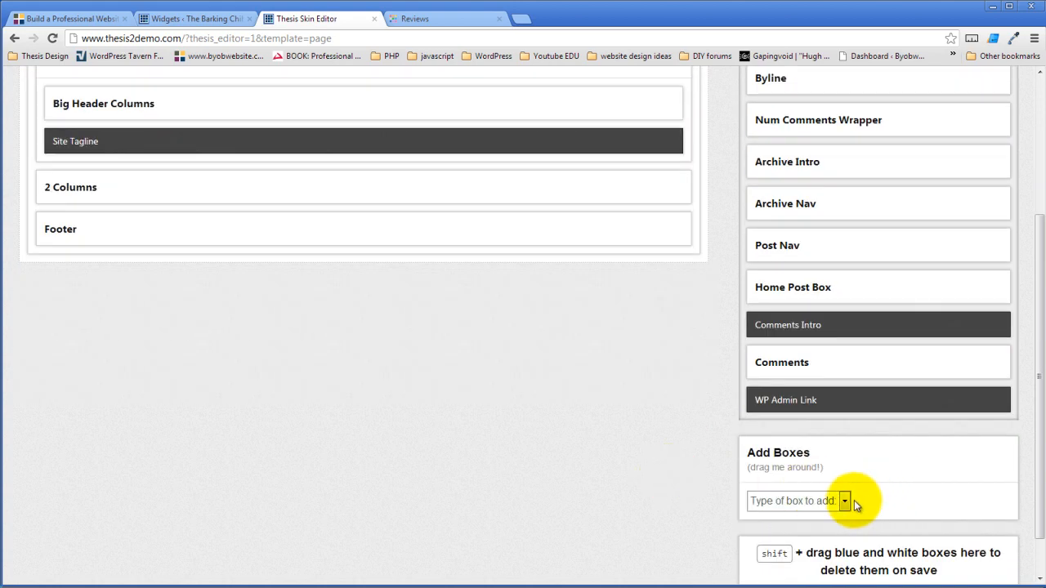
{"action": "left_click", "coordinate": [850, 501]}
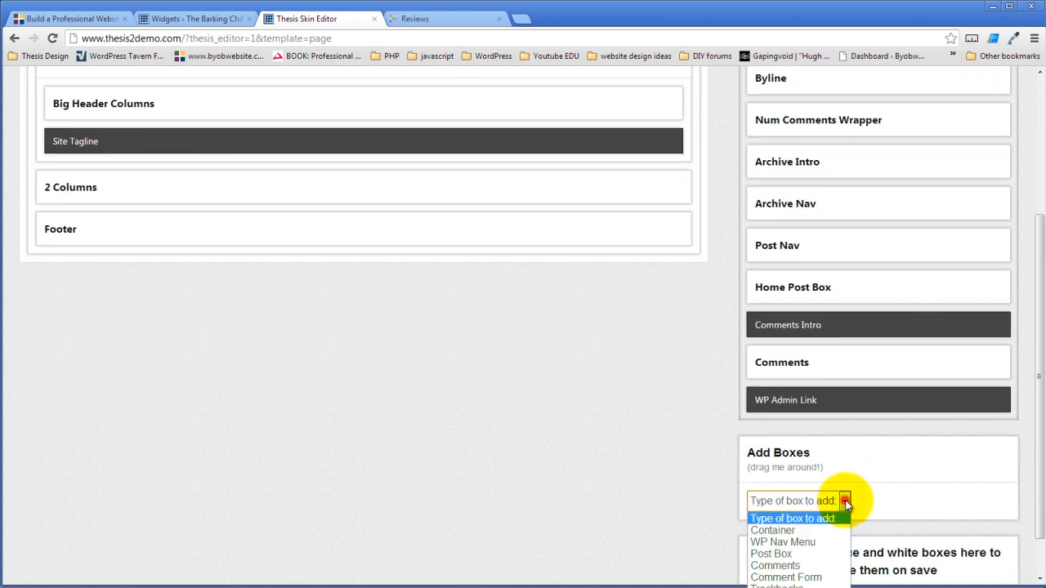
{"action": "left_click", "coordinate": [789, 531]}
{"action": "left_click", "coordinate": [789, 551]}
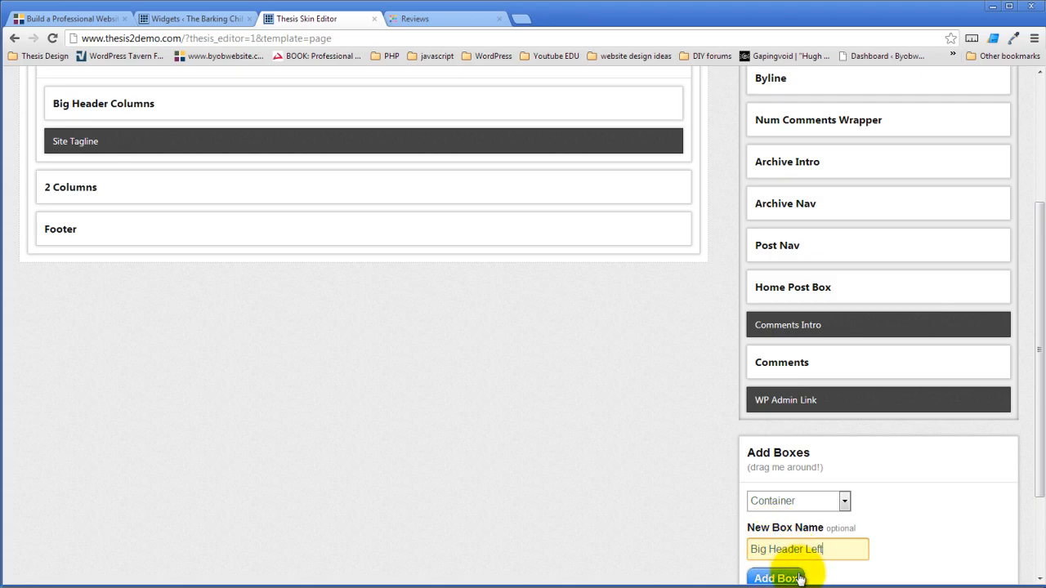
{"action": "left_click", "coordinate": [795, 577]}
{"action": "scroll", "coordinate": [670, 502], "scroll_direction": "down", "scroll_amount": 2}
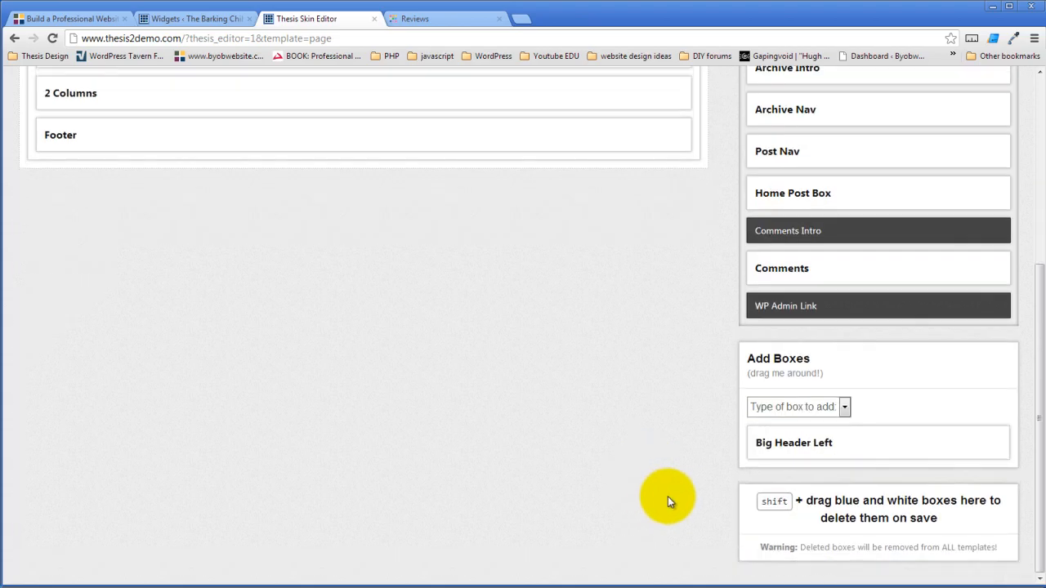
{"action": "left_click", "coordinate": [844, 448]}
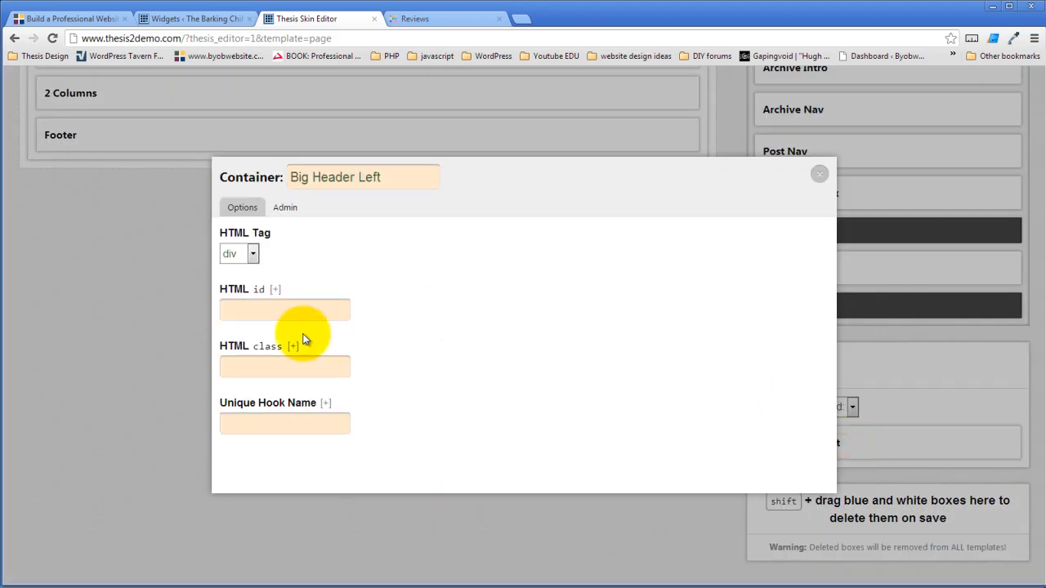
{"action": "left_click", "coordinate": [293, 367]}
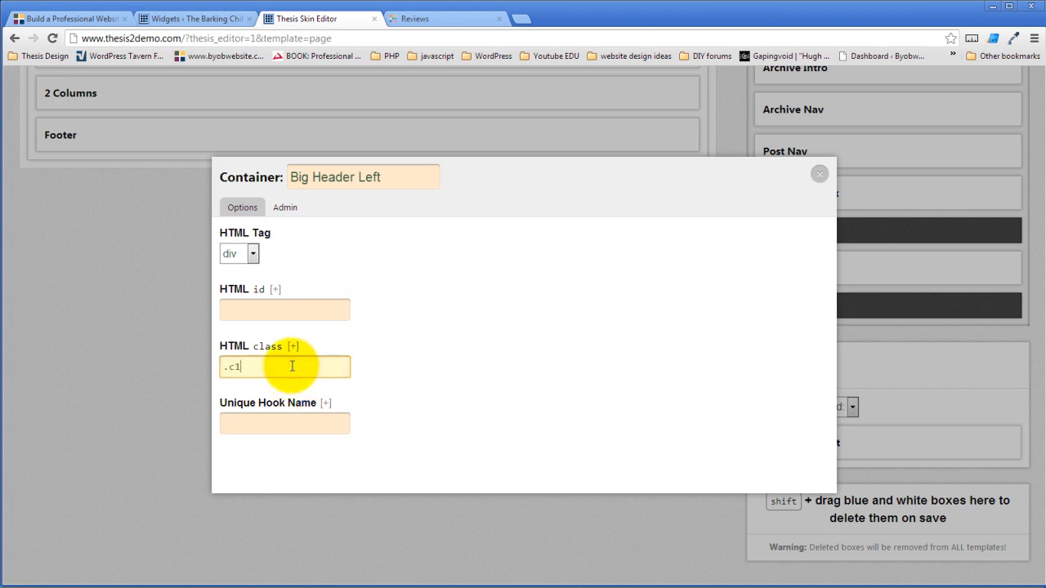
{"action": "left_click", "coordinate": [816, 179]}
- Add a second Container named Big Header Right
{"action": "left_click", "coordinate": [845, 407]}
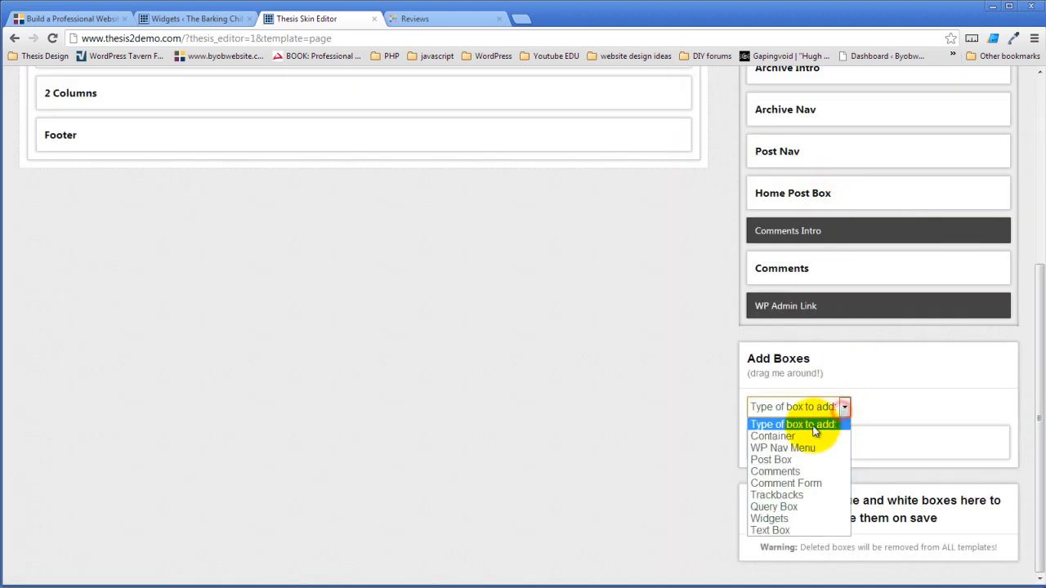
{"action": "left_click", "coordinate": [781, 436]}
{"action": "left_click", "coordinate": [778, 452]}
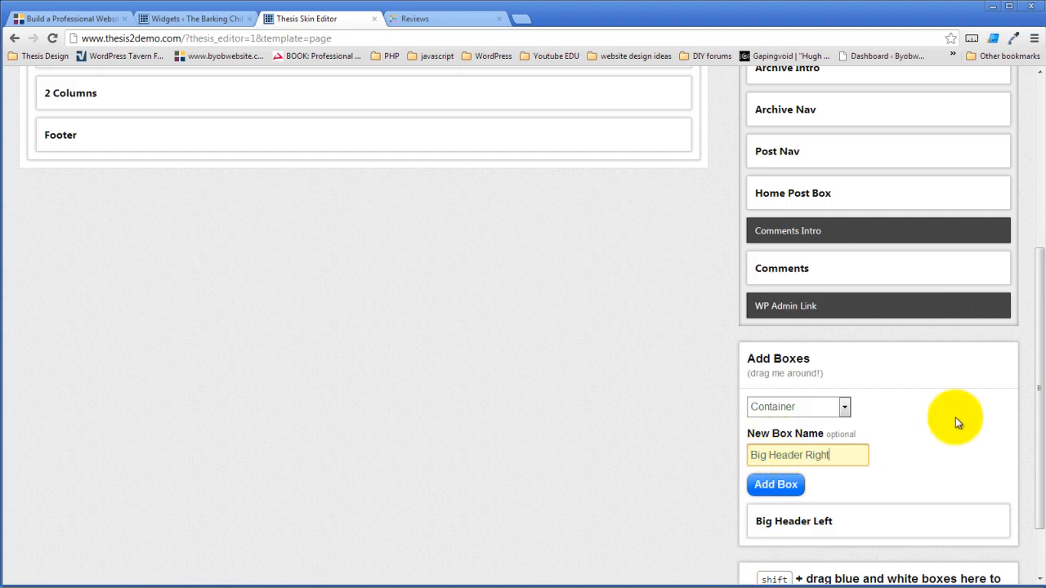
{"action": "left_click", "coordinate": [779, 487]}
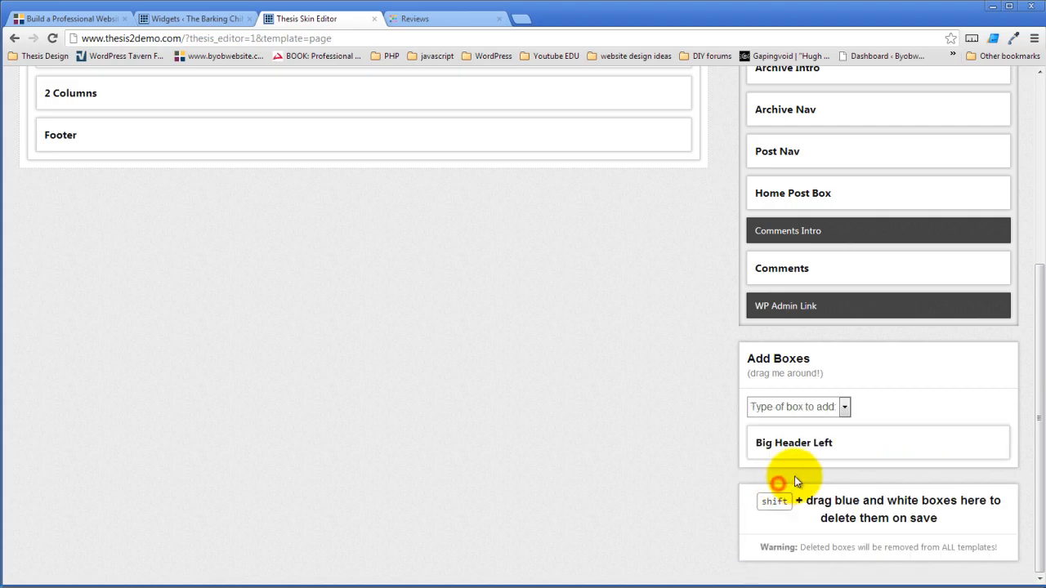
{"action": "left_click", "coordinate": [841, 446]}
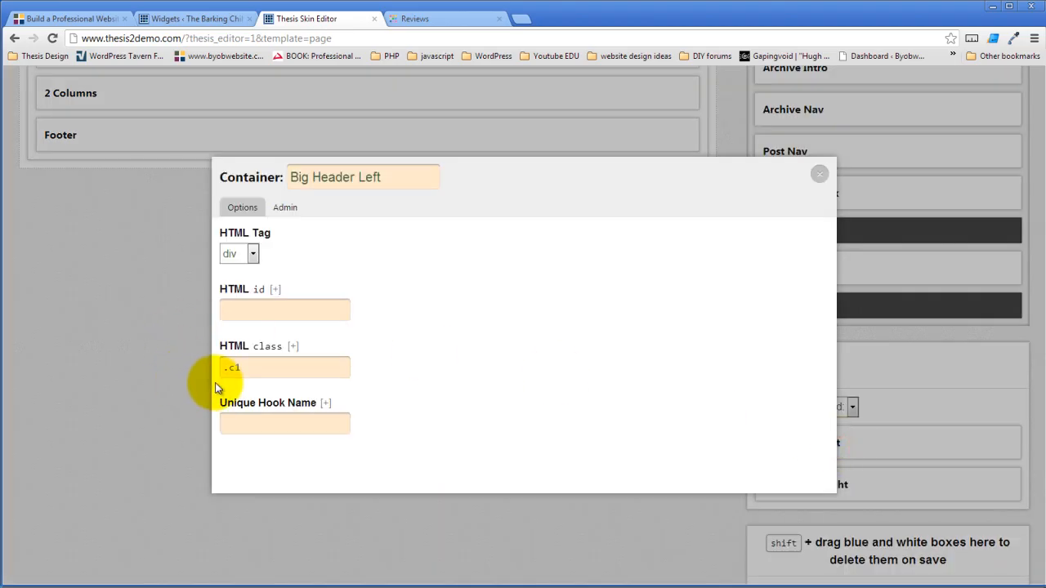
{"action": "left_click", "coordinate": [821, 175]}
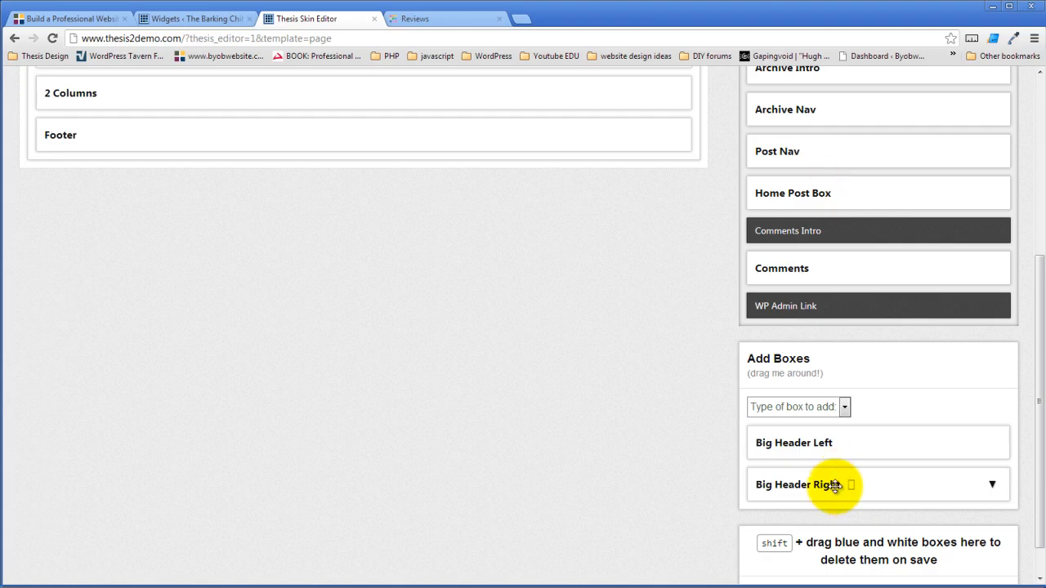
- Set Big Header Right's class to c2 and strip stray leading dots so the classes read c2 and c1
{"action": "left_click", "coordinate": [852, 484]}
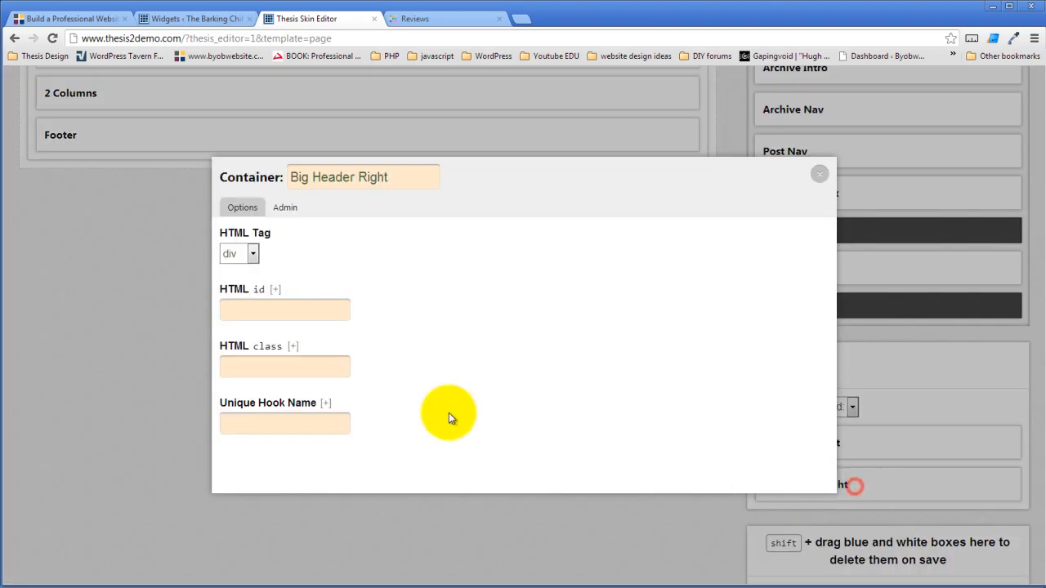
{"action": "left_click", "coordinate": [259, 365]}
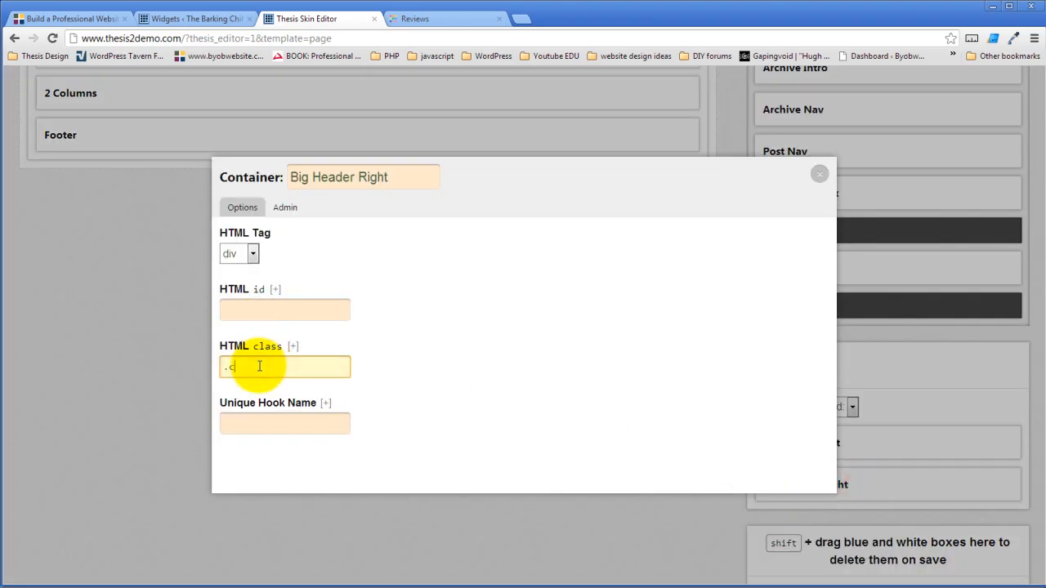
{"action": "left_click", "coordinate": [404, 347]}
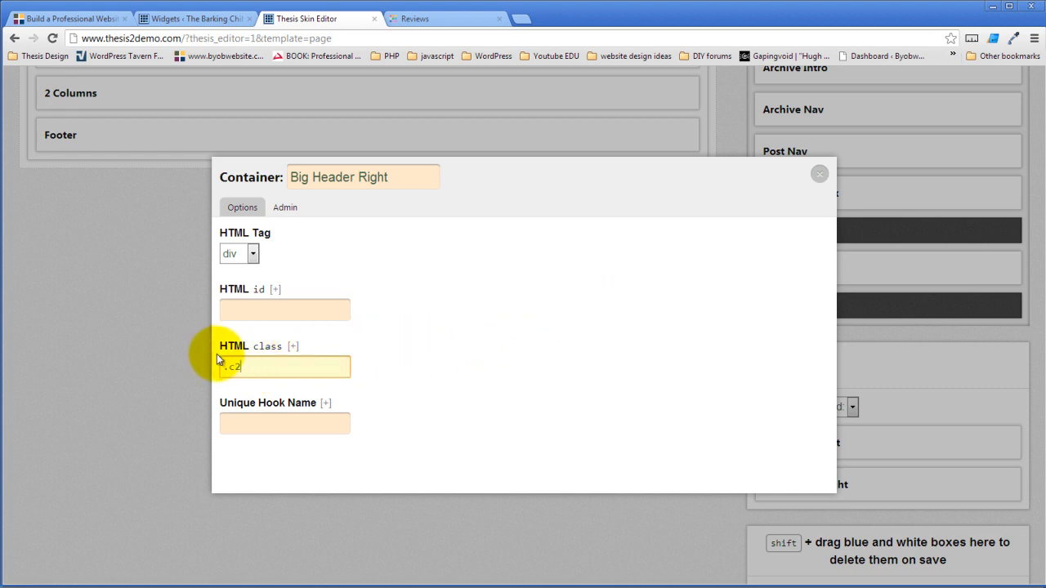
{"action": "left_click_drag", "start_coordinate": [231, 367], "coordinate": [175, 362]}
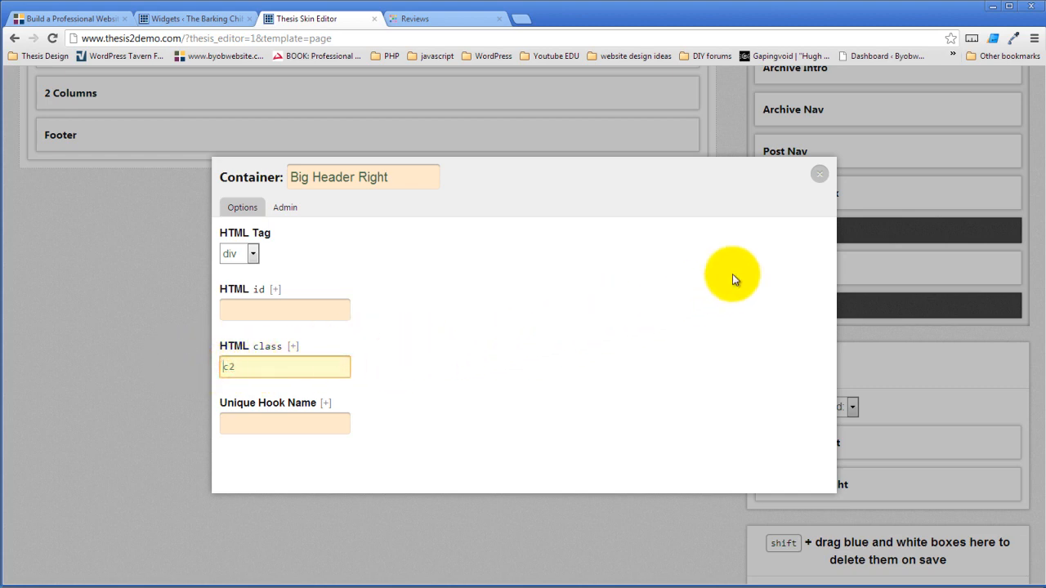
{"action": "left_click", "coordinate": [820, 175]}
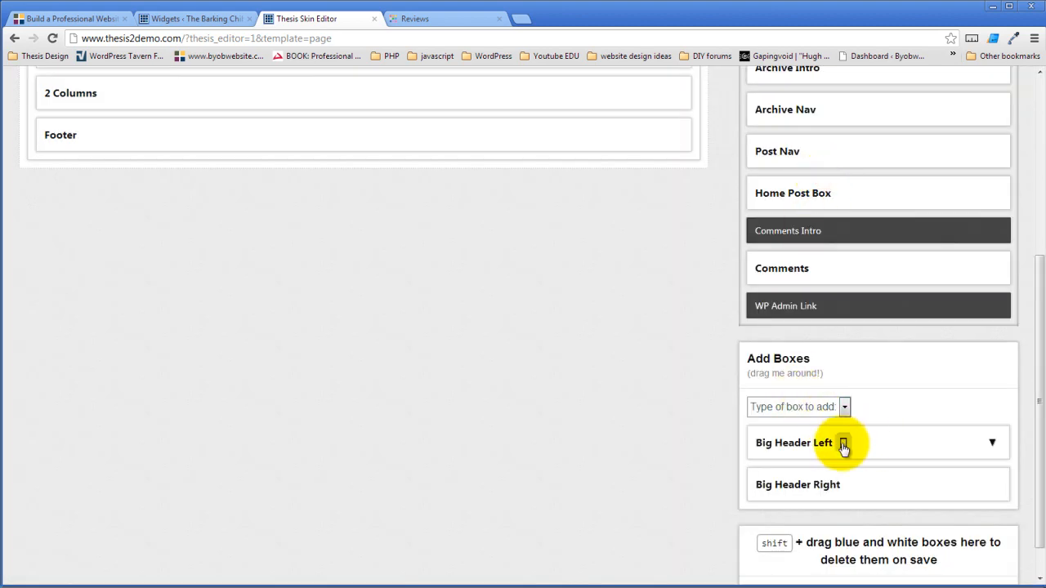
{"action": "left_click", "coordinate": [842, 442]}
{"action": "left_click", "coordinate": [232, 367]}
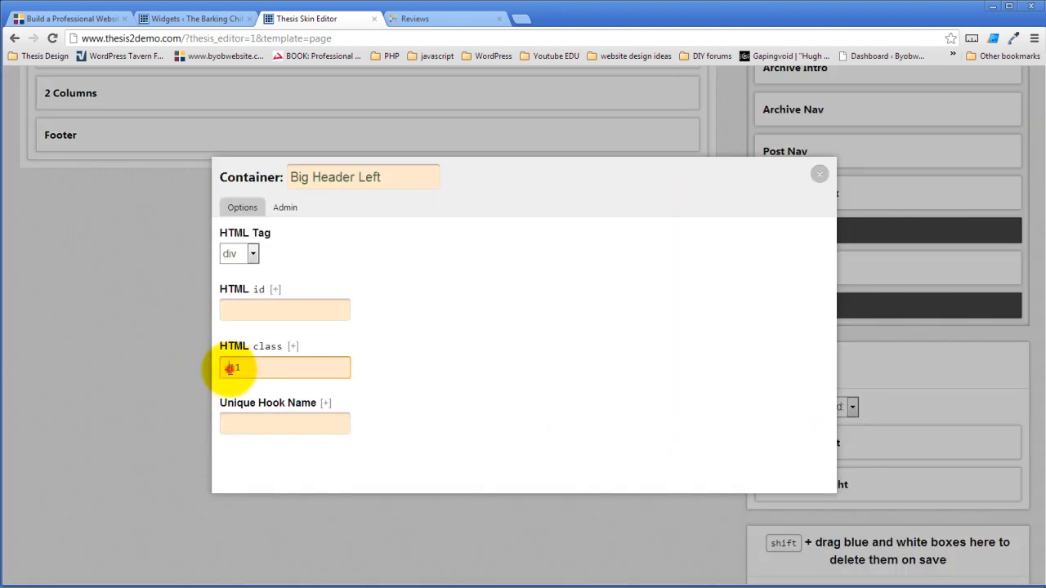
{"action": "key", "text": "BackSpace"}
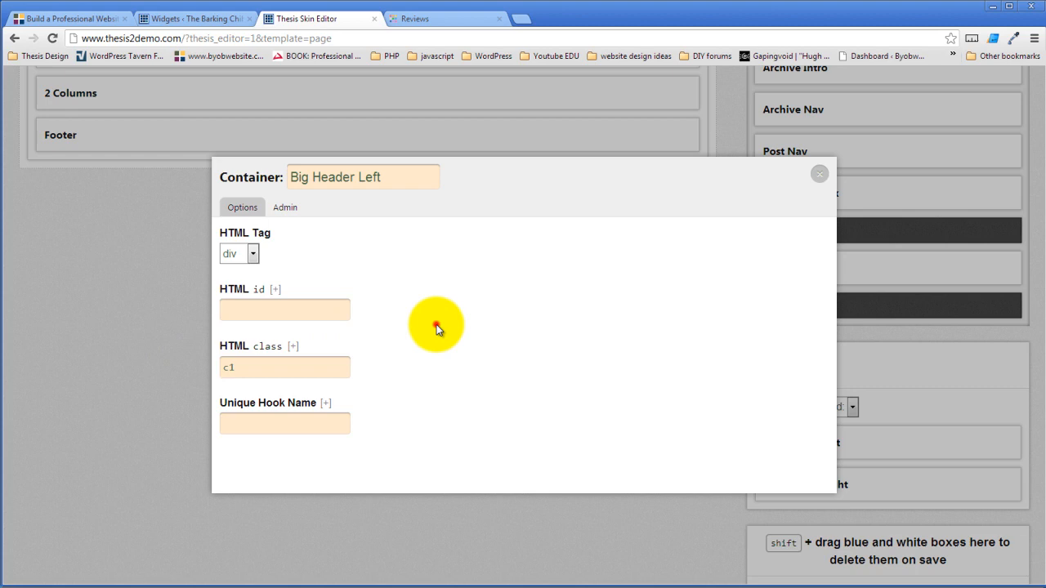
{"action": "left_click", "coordinate": [819, 173]}
{"action": "scroll", "coordinate": [387, 407], "scroll_direction": "up", "scroll_amount": 1}
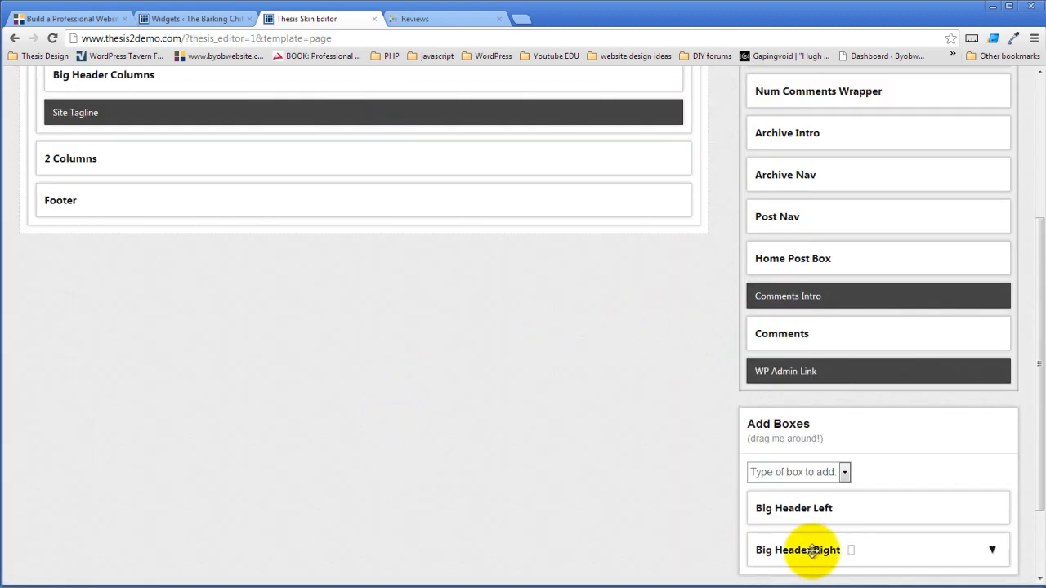
- Drag Big Header Right and Big Header Left into the Big Header Columns container
{"action": "left_click_drag", "start_coordinate": [813, 550], "coordinate": [304, 221]}
{"action": "scroll", "coordinate": [491, 449], "scroll_direction": "down", "scroll_amount": 3}
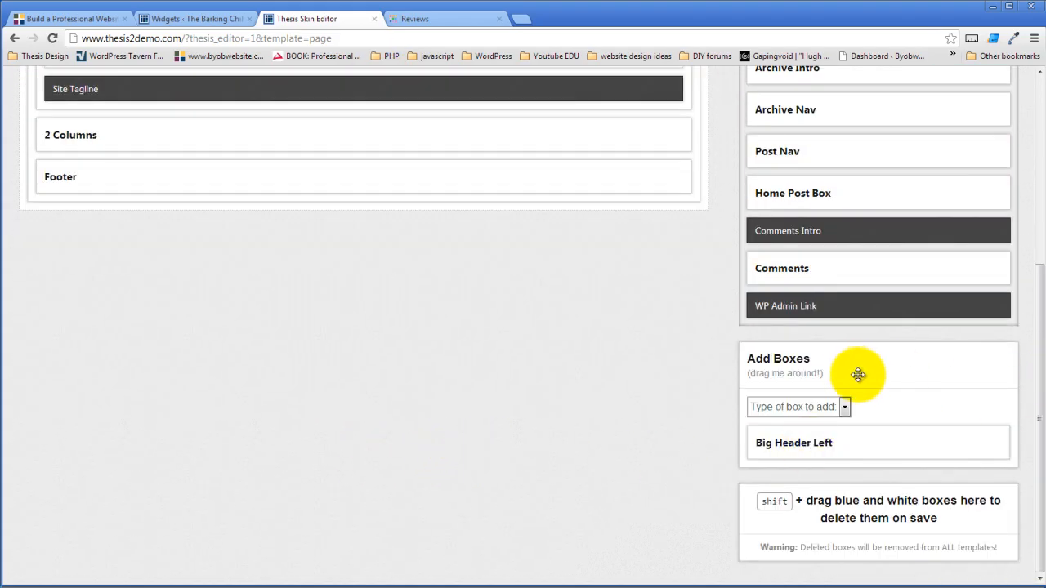
{"action": "left_click_drag", "start_coordinate": [847, 357], "coordinate": [705, 96]}
{"action": "scroll", "coordinate": [367, 479], "scroll_direction": "up", "scroll_amount": 4}
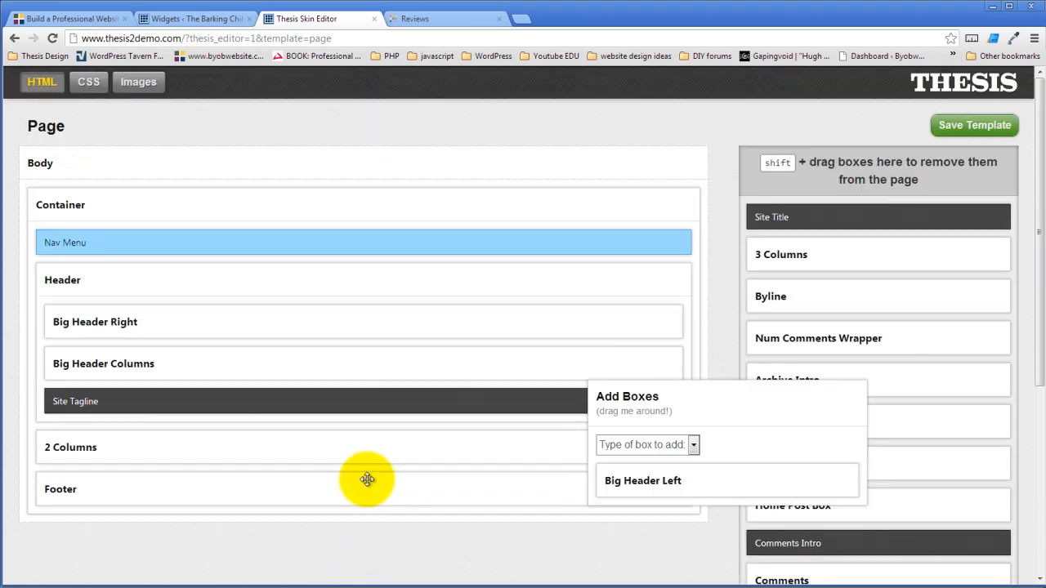
{"action": "left_click_drag", "start_coordinate": [731, 408], "coordinate": [845, 321]}
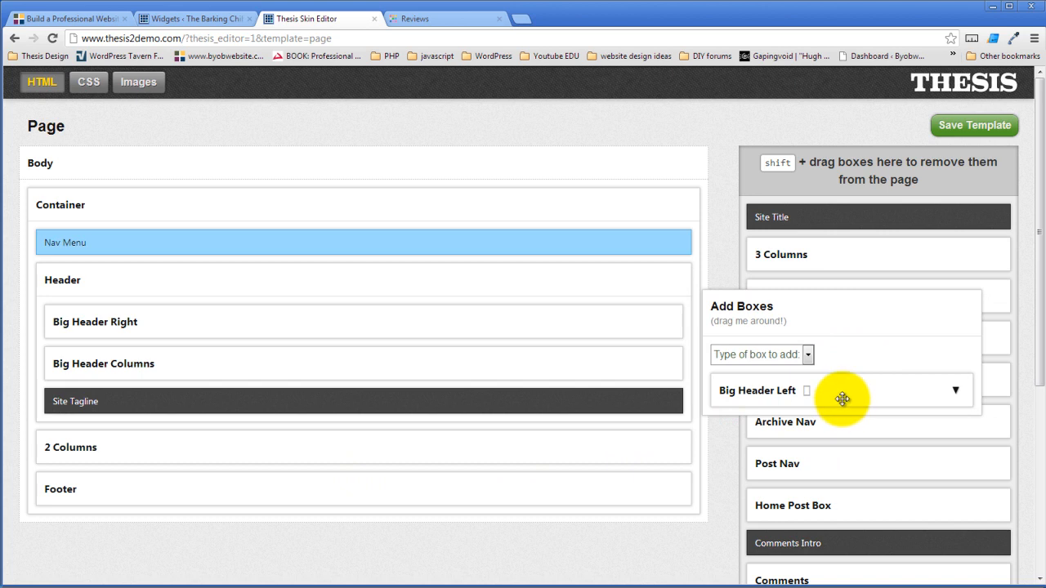
{"action": "left_click_drag", "start_coordinate": [863, 395], "coordinate": [201, 343]}
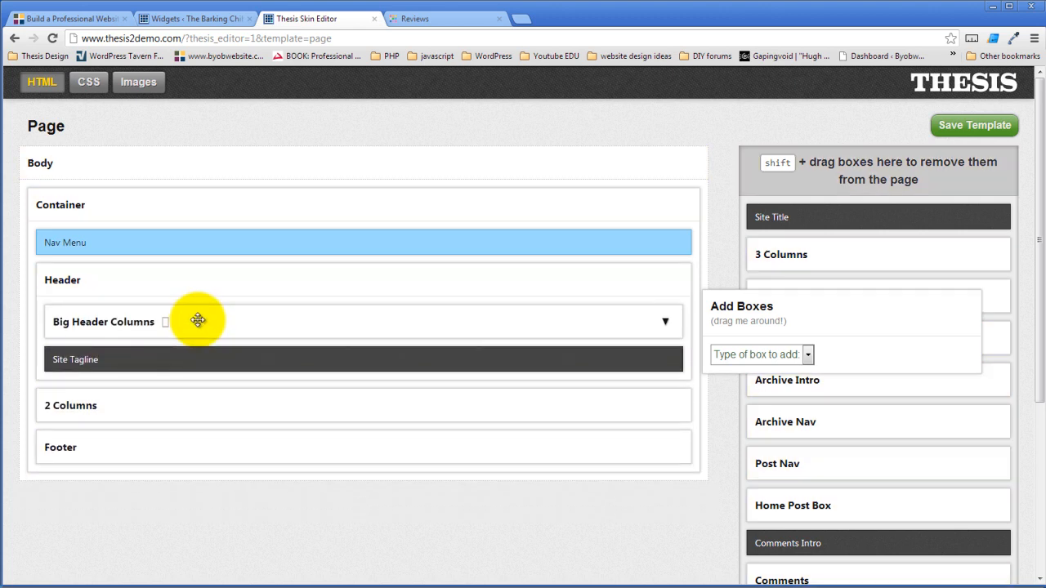
- Expand Big Header Columns and move Big Header Right below Big Header Left
{"action": "left_click", "coordinate": [665, 323]}
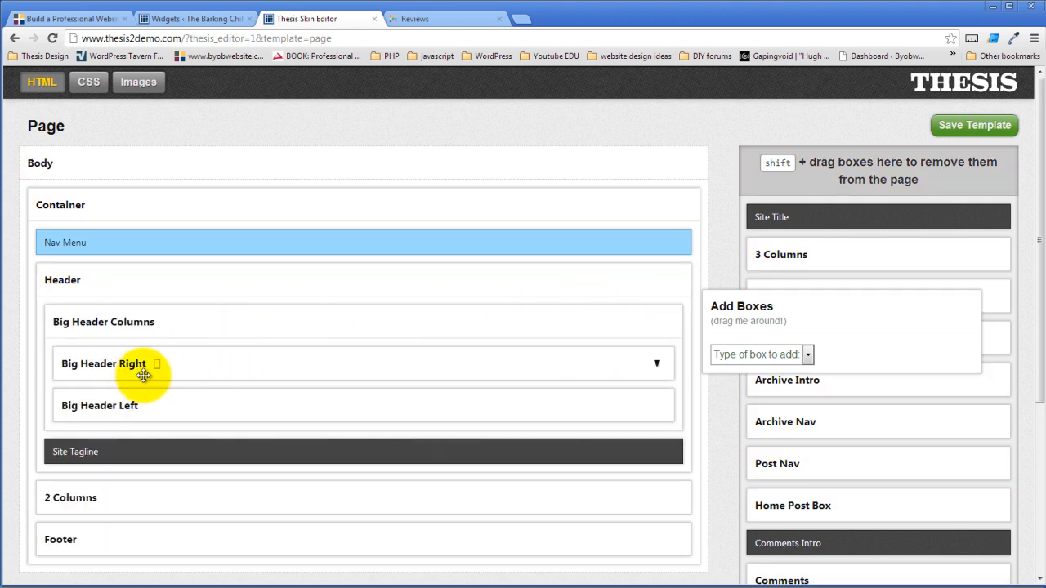
{"action": "left_click_drag", "start_coordinate": [210, 375], "coordinate": [214, 417]}
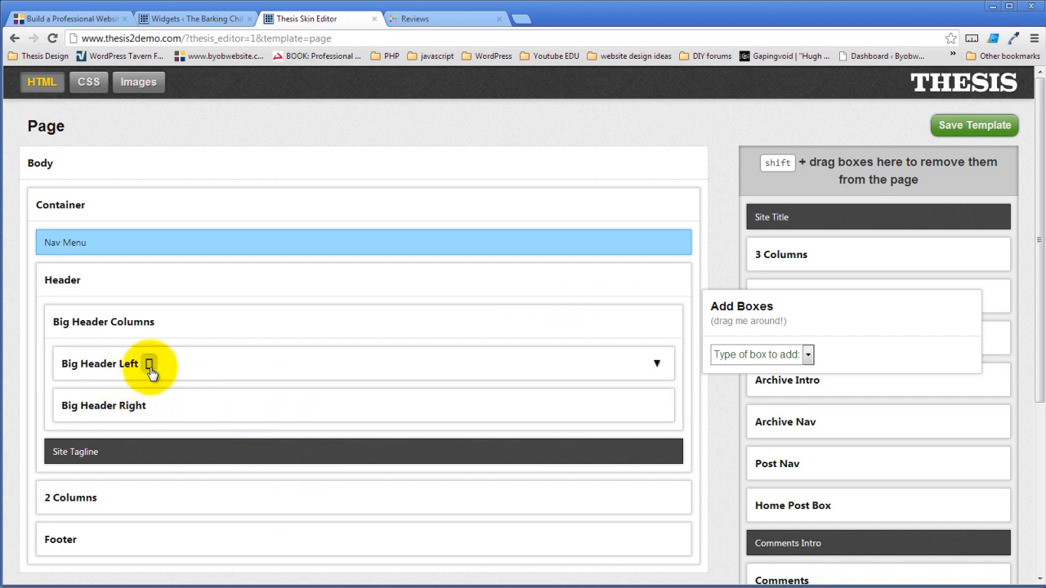
{"action": "left_click", "coordinate": [150, 366]}
{"action": "left_click", "coordinate": [818, 173]}
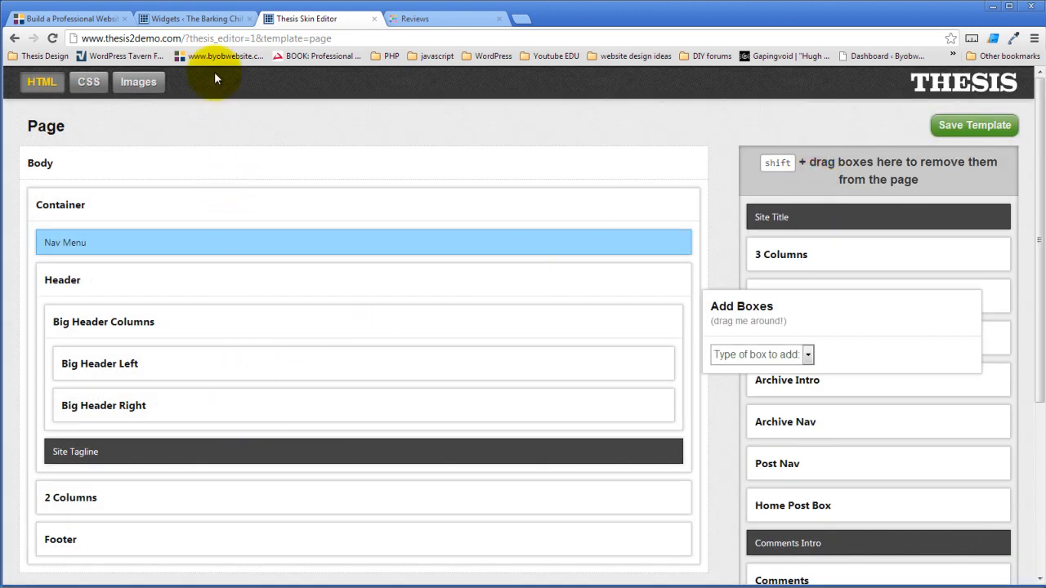
{"action": "left_click", "coordinate": [211, 20]}
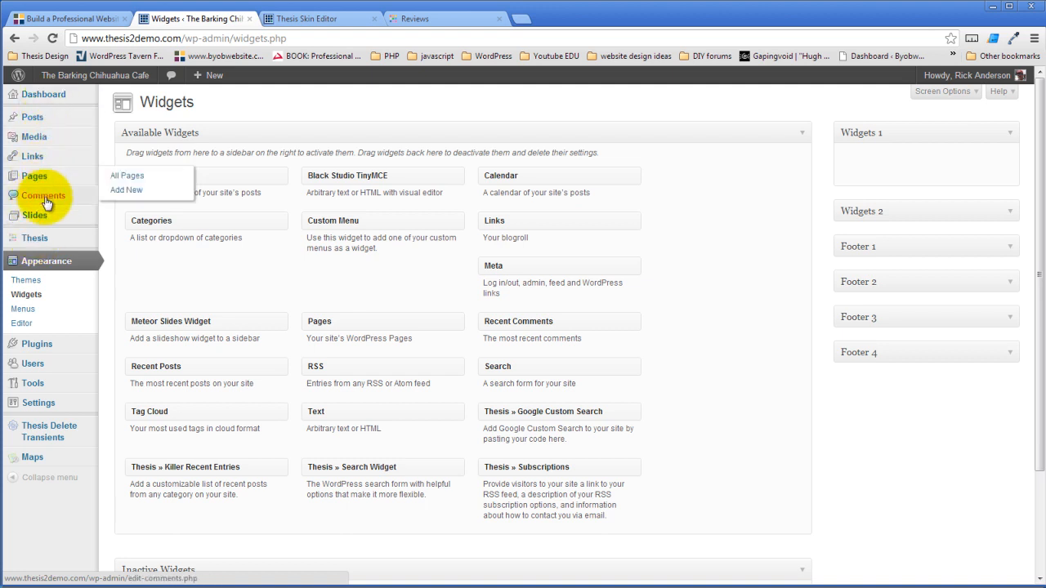
{"action": "mouse_move", "coordinate": [47, 219]}
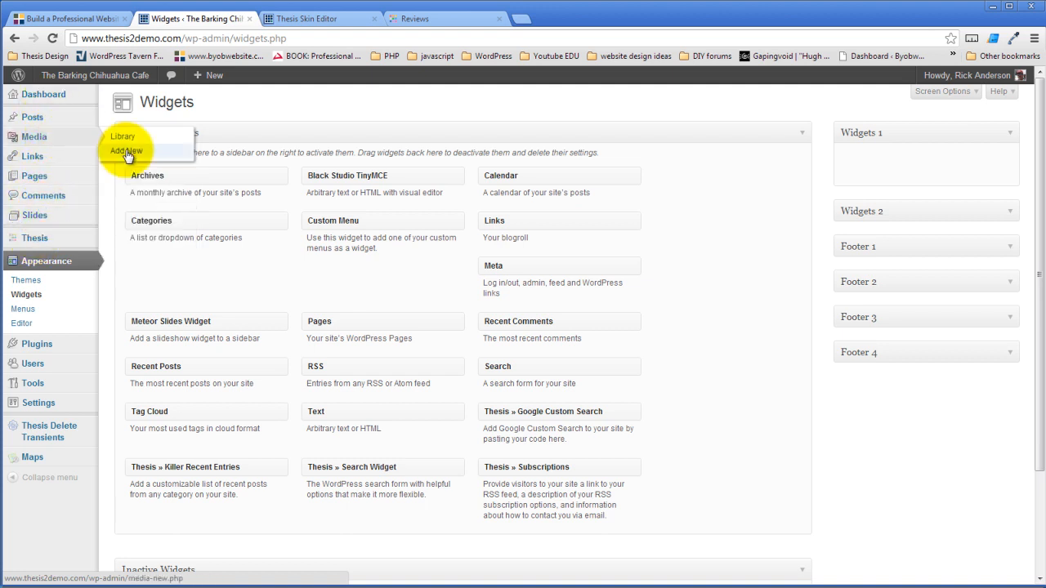
{"action": "left_click", "coordinate": [127, 137]}
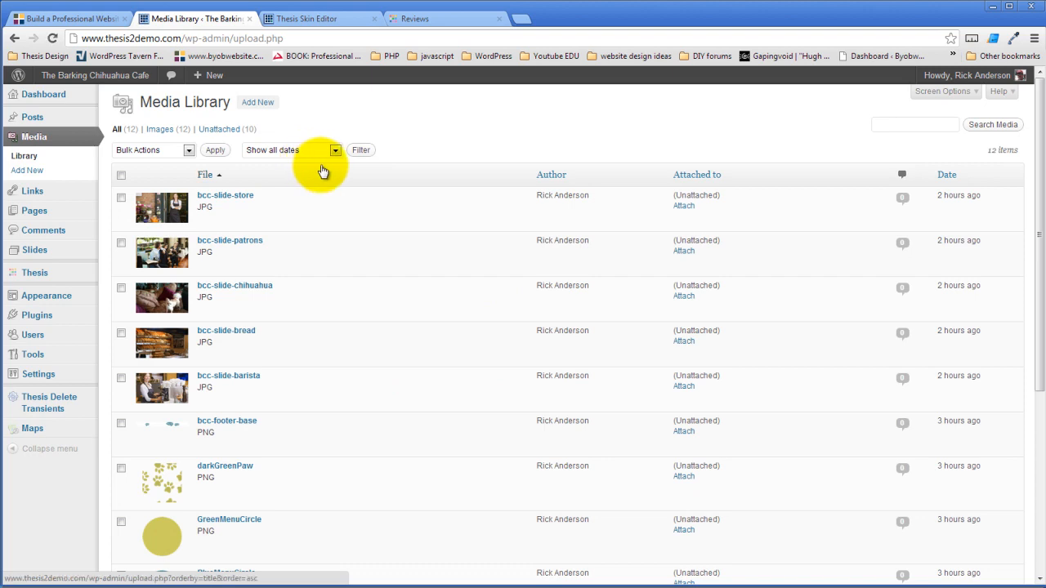
{"action": "scroll", "coordinate": [319, 167], "scroll_direction": "down", "scroll_amount": 4}
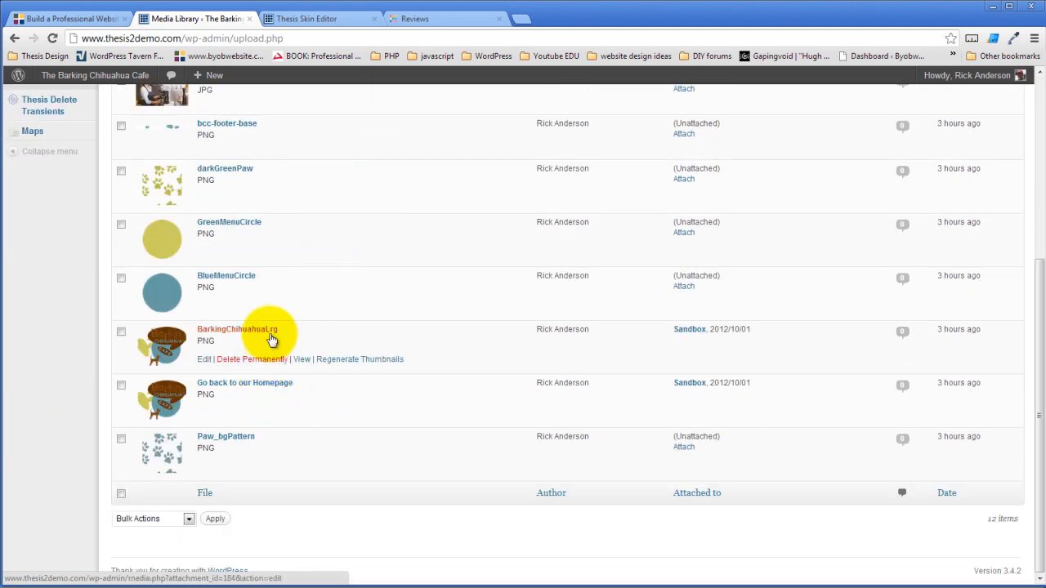
{"action": "left_click", "coordinate": [204, 361]}
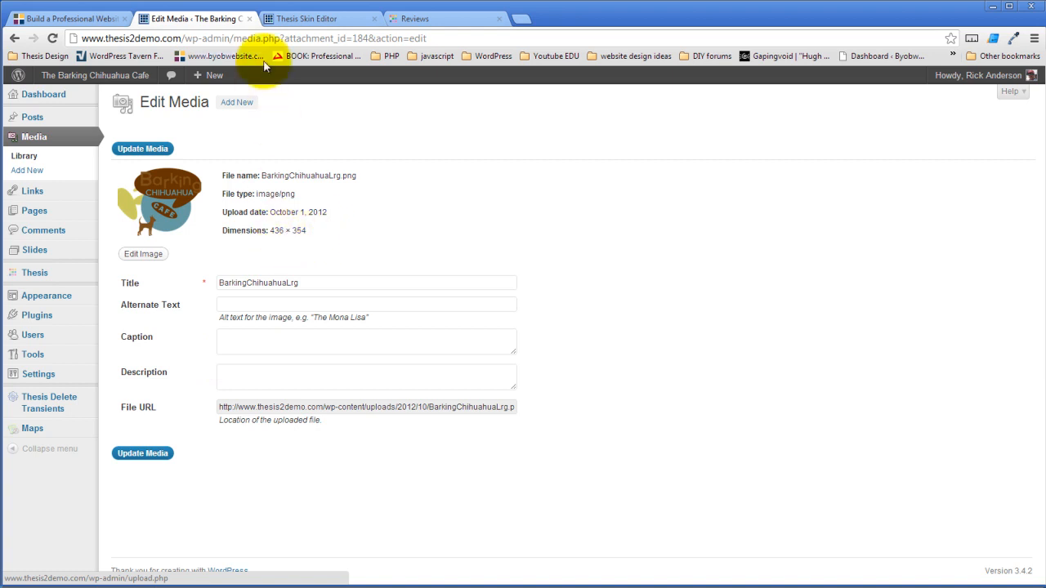
{"action": "left_click", "coordinate": [92, 23]}
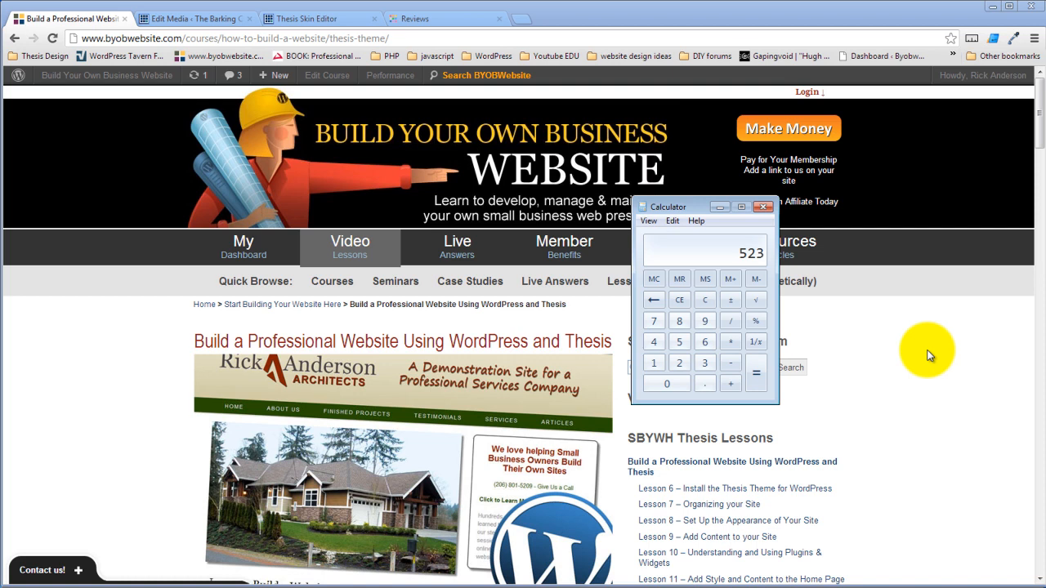
{"action": "left_click", "coordinate": [726, 207]}
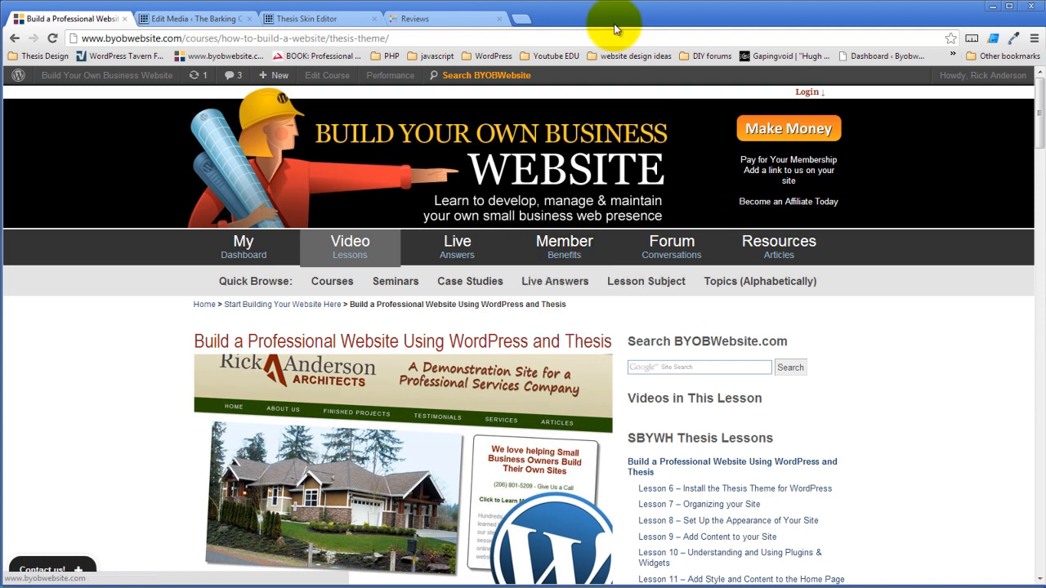
{"action": "left_click", "coordinate": [429, 19]}
{"action": "left_click", "coordinate": [327, 17]}
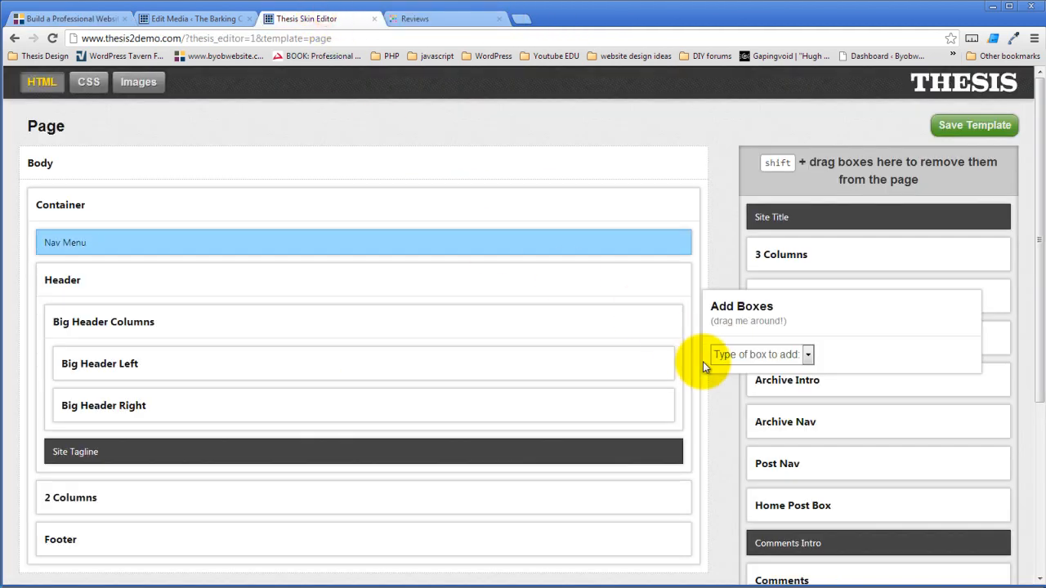
- In the skin CSS, start a test Columns package, clear its &columns_32 reference, and cancel it
{"action": "left_click", "coordinate": [88, 81]}
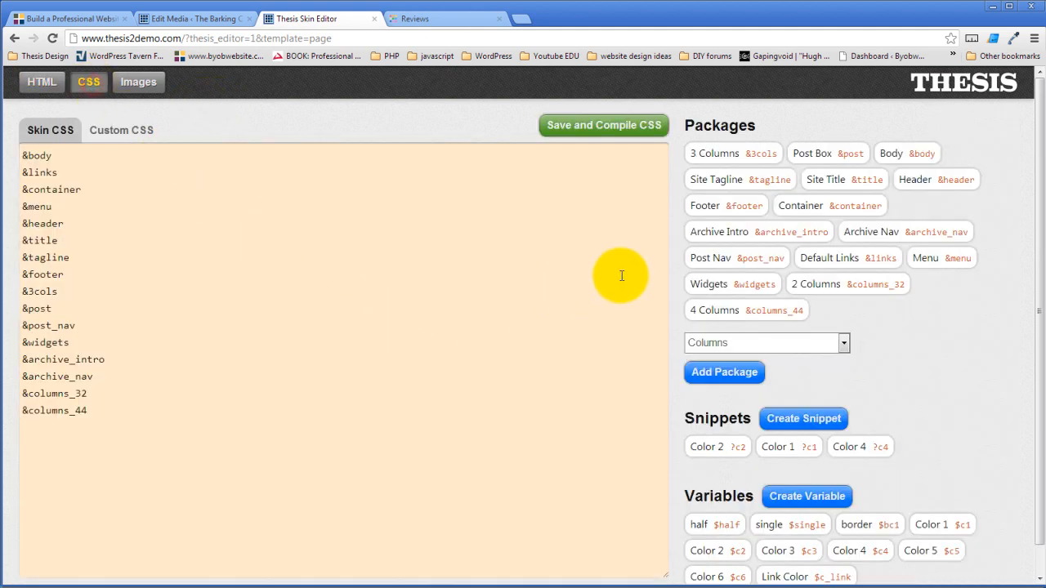
{"action": "left_click", "coordinate": [738, 366]}
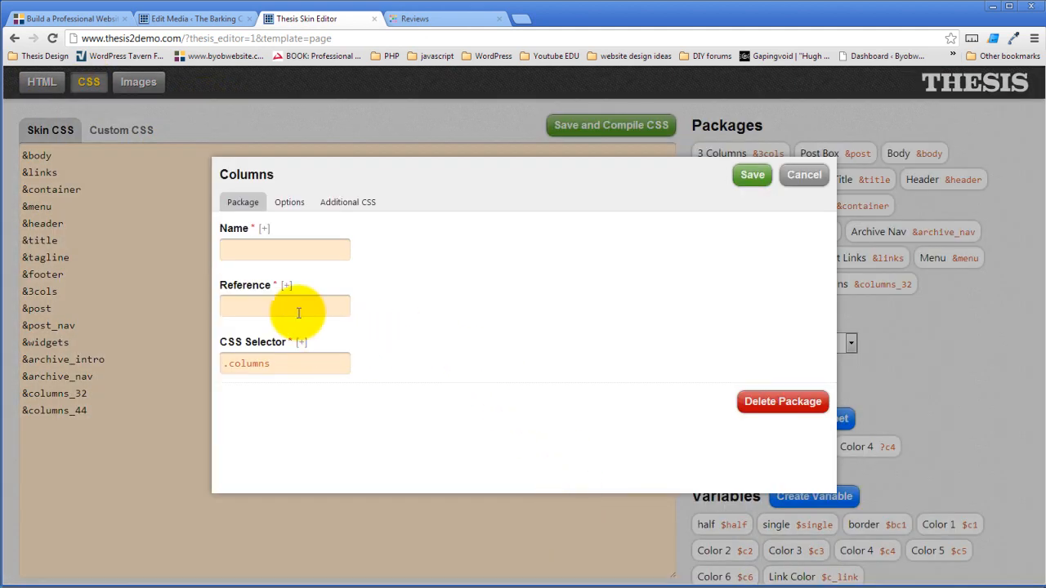
{"action": "left_click", "coordinate": [299, 309]}
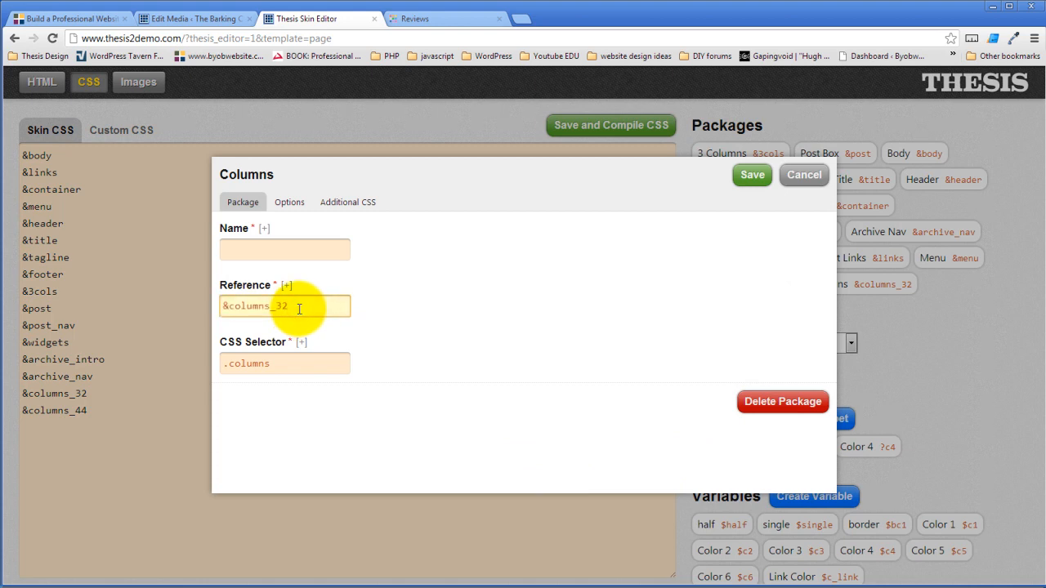
{"action": "triple_click", "coordinate": [299, 308]}
{"action": "key", "text": "BackSpace"}
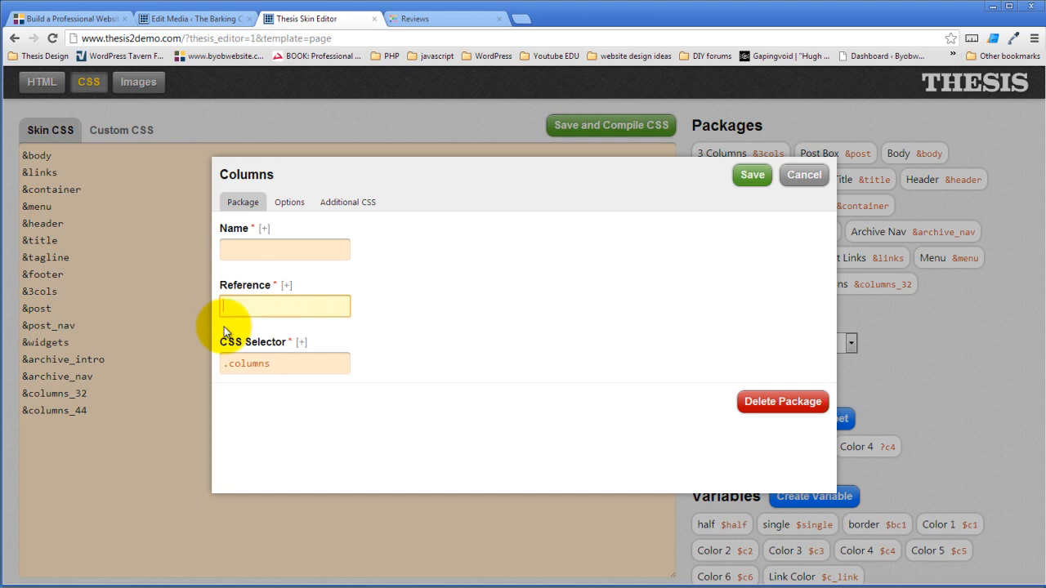
{"action": "left_click", "coordinate": [804, 175]}
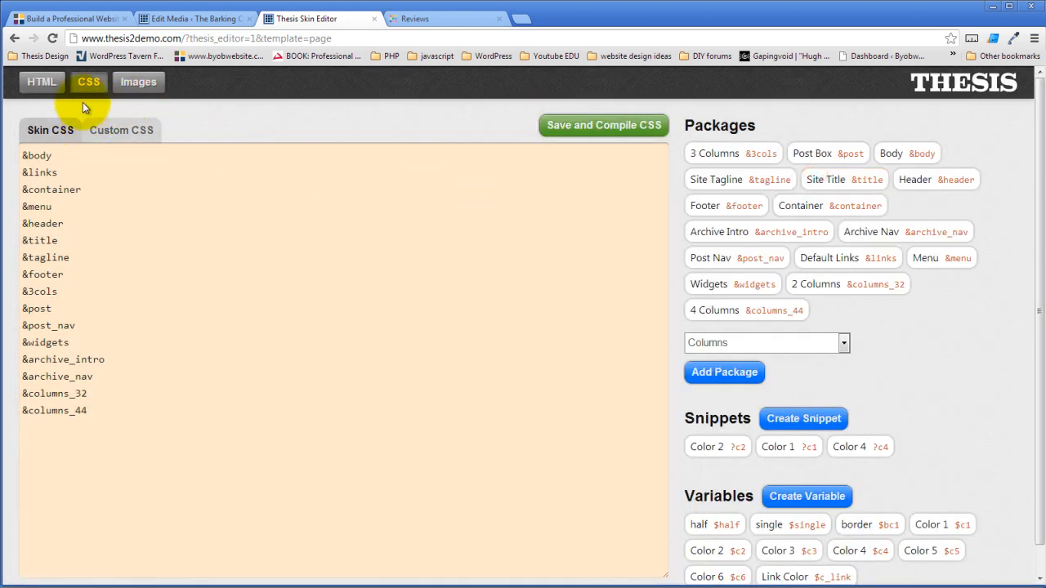
- Check that Big Header Columns' HTML class is big-header-columns, then return to the CSS packages
{"action": "left_click", "coordinate": [38, 82]}
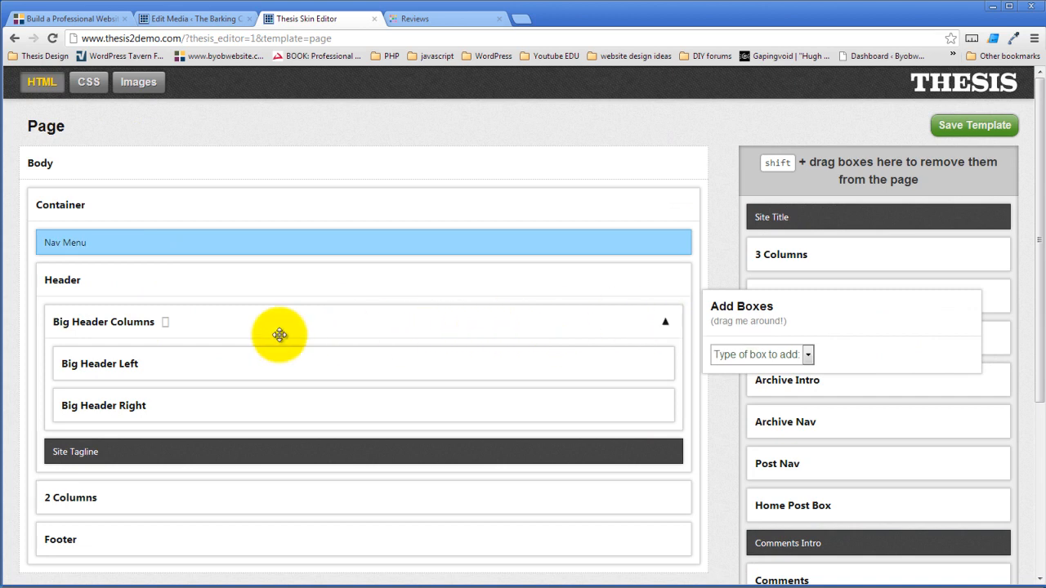
{"action": "left_click", "coordinate": [165, 324]}
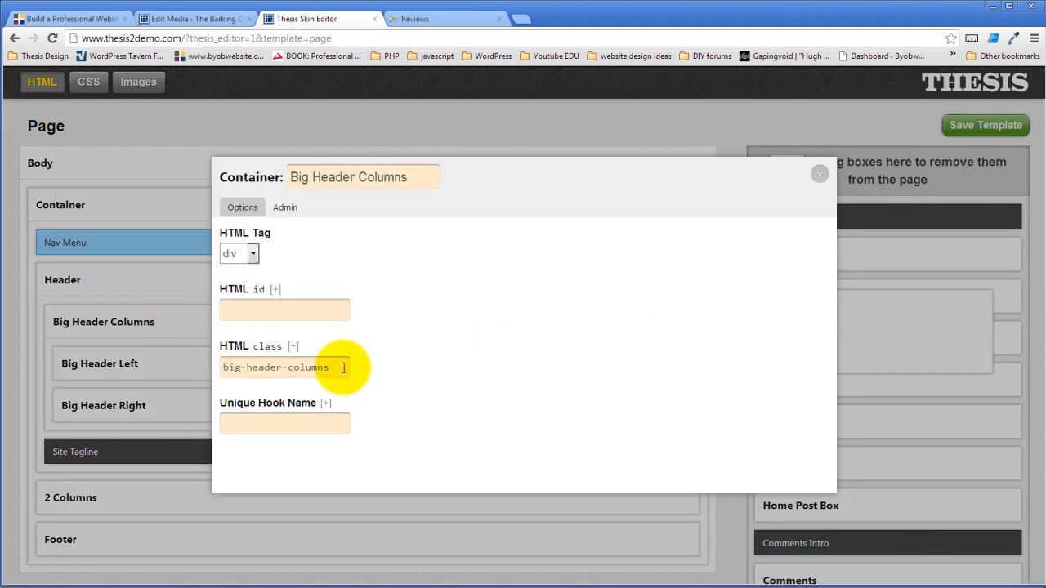
{"action": "left_click_drag", "start_coordinate": [343, 368], "coordinate": [232, 368]}
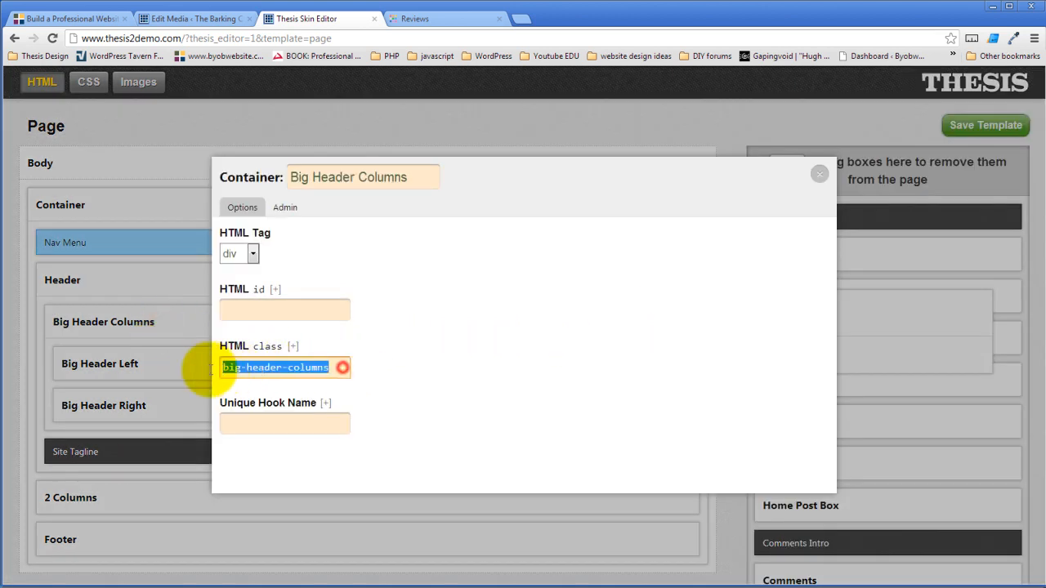
{"action": "left_click", "coordinate": [818, 174]}
{"action": "left_click", "coordinate": [90, 82]}
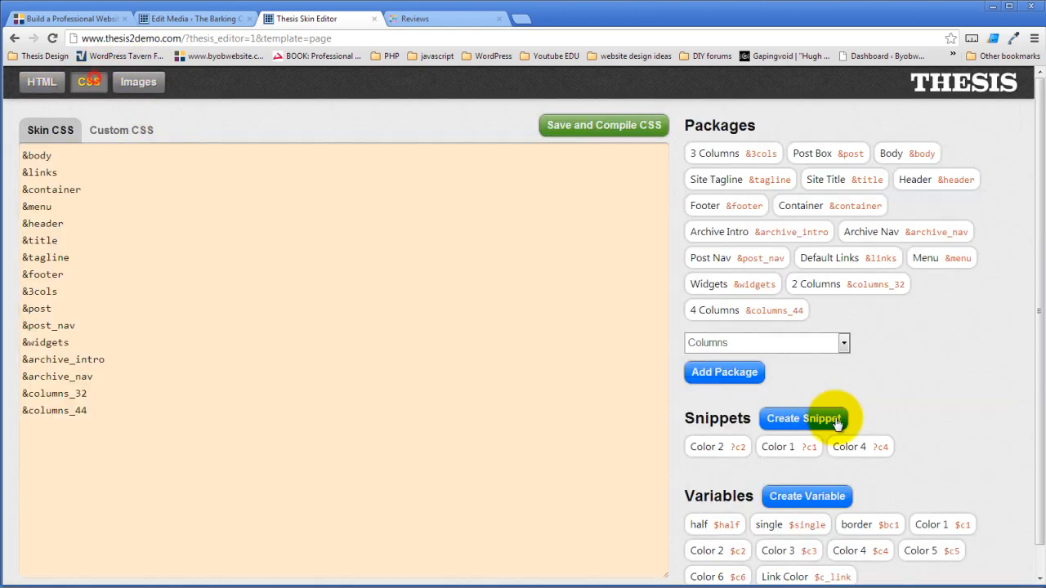
- Add a Columns package with selector .big-header-columns, name Big Header Columns, and reference big_header_columns
{"action": "left_click", "coordinate": [690, 372]}
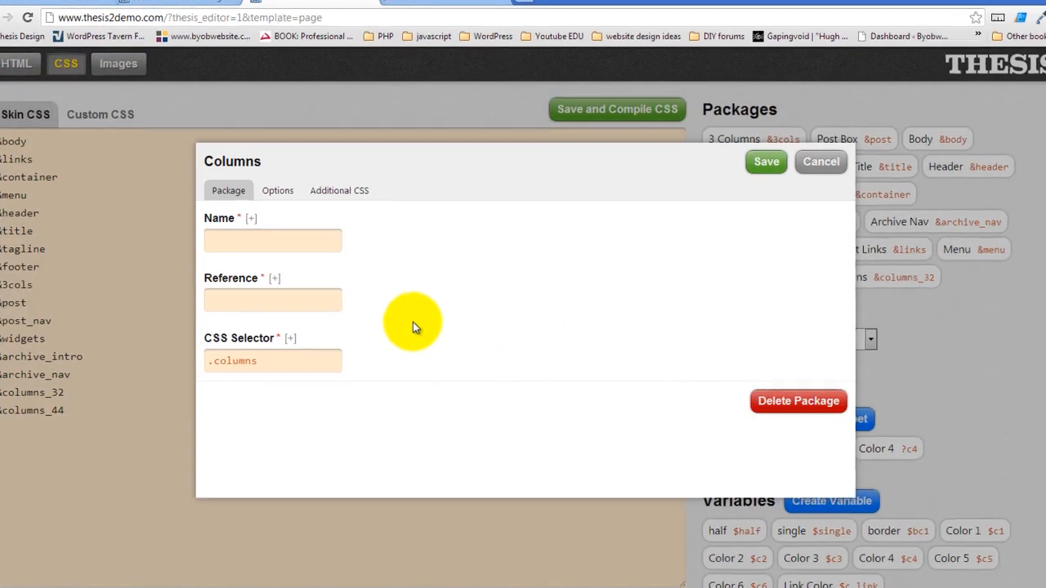
{"action": "left_click_drag", "start_coordinate": [245, 351], "coordinate": [91, 354]}
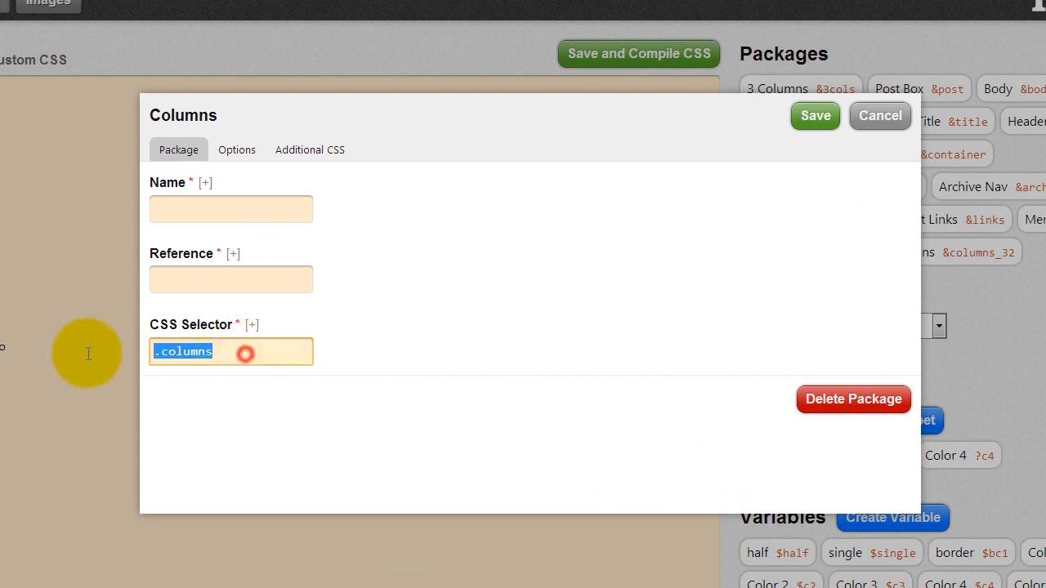
{"action": "type", "text": ".big-header-columns"}
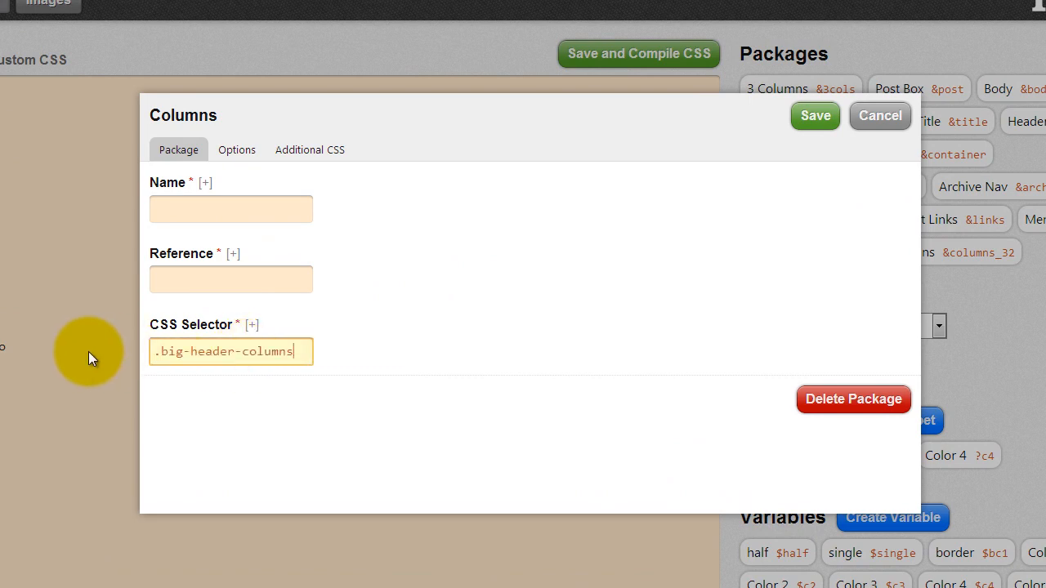
{"action": "left_click", "coordinate": [219, 216]}
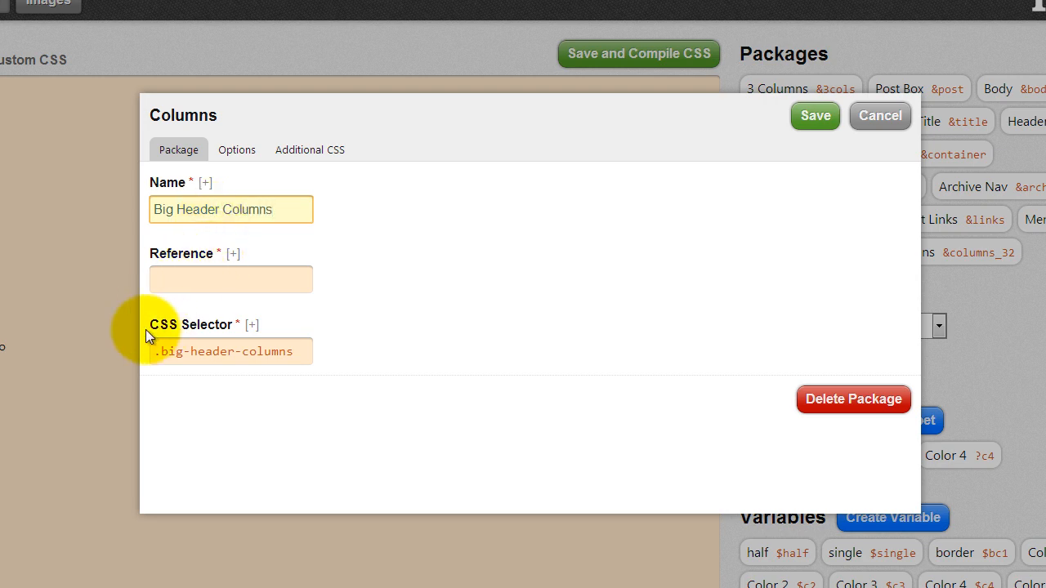
{"action": "left_click", "coordinate": [185, 283]}
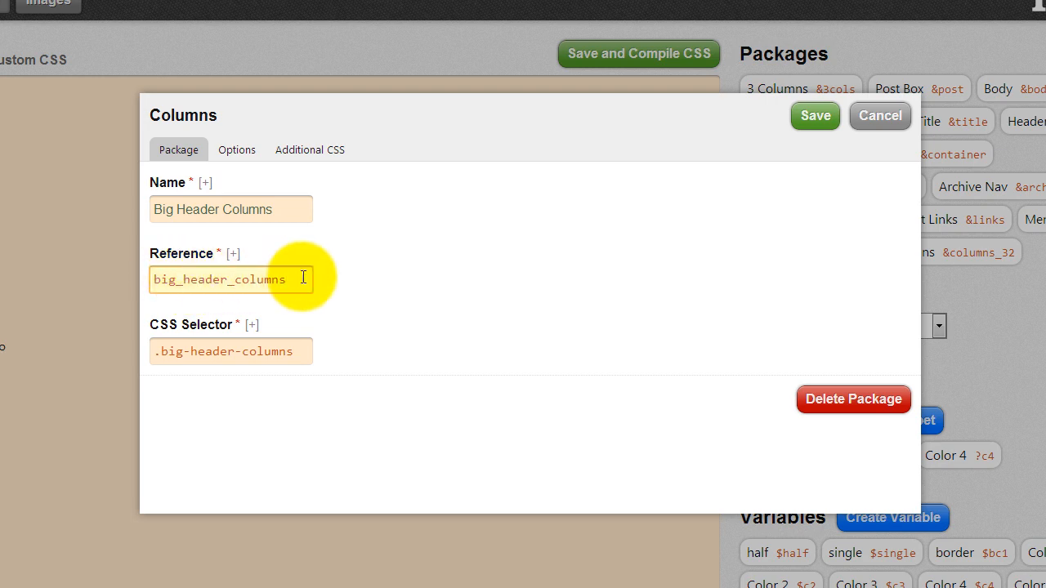
{"action": "left_click_drag", "start_coordinate": [303, 280], "coordinate": [94, 313]}
{"action": "key", "text": "ctrl+c"}
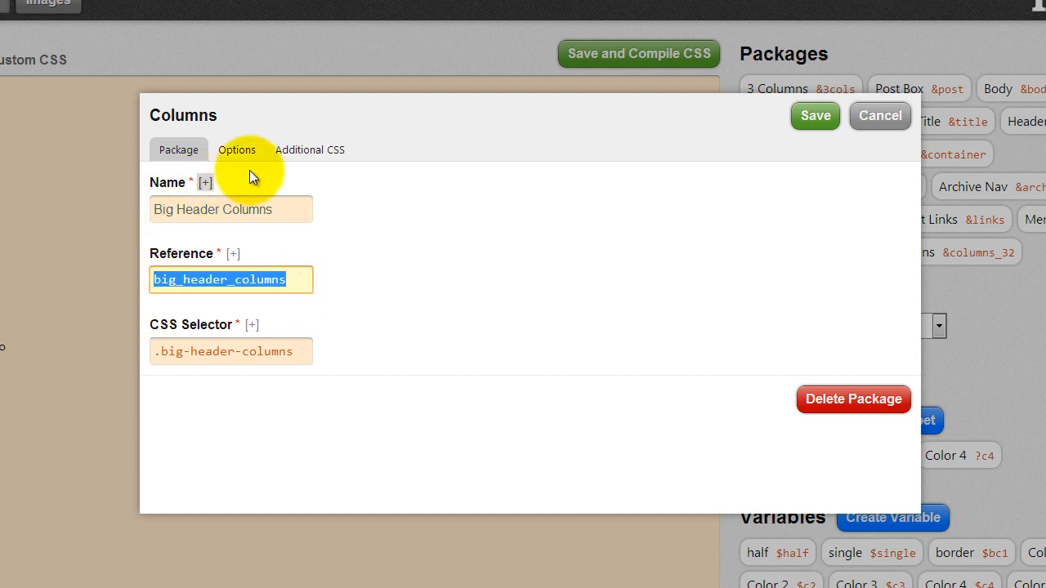
- In the Columns package options, enter Column 1's width and align it left
{"action": "left_click", "coordinate": [248, 150]}
{"action": "left_click", "coordinate": [229, 250]}
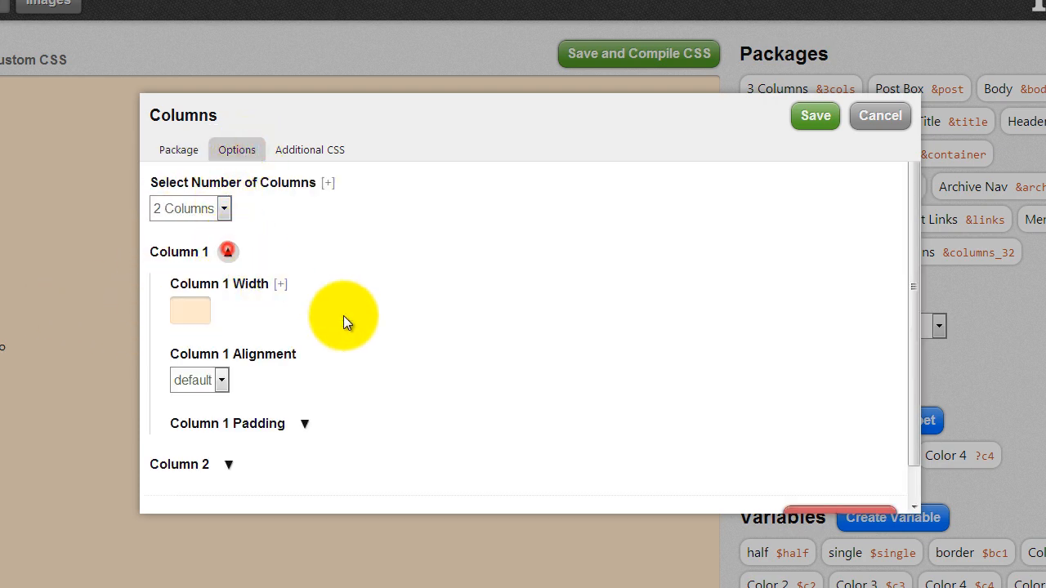
{"action": "left_click", "coordinate": [201, 313]}
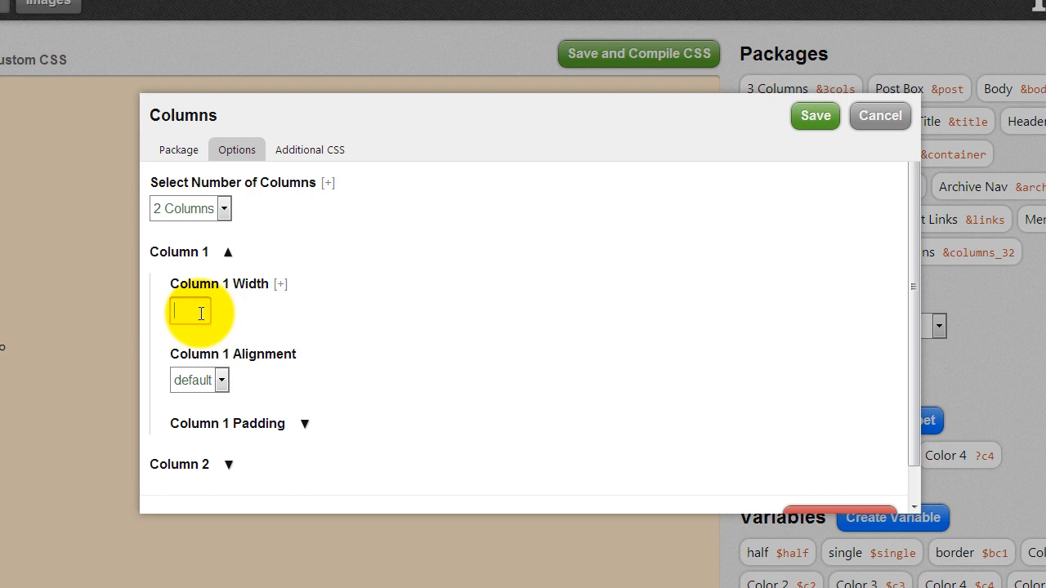
{"action": "left_click", "coordinate": [222, 379]}
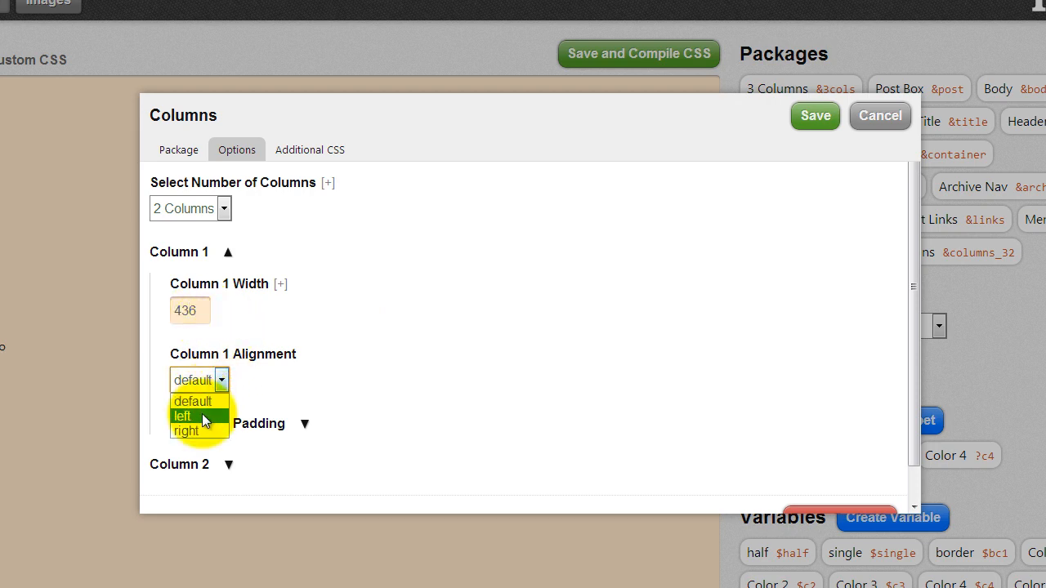
{"action": "left_click", "coordinate": [202, 413]}
- Give Column 2 a width of 523 with right alignment and save the package
{"action": "scroll", "coordinate": [245, 409], "scroll_direction": "down", "scroll_amount": 1}
{"action": "left_click", "coordinate": [233, 425]}
{"action": "scroll", "coordinate": [351, 376], "scroll_direction": "down", "scroll_amount": 4}
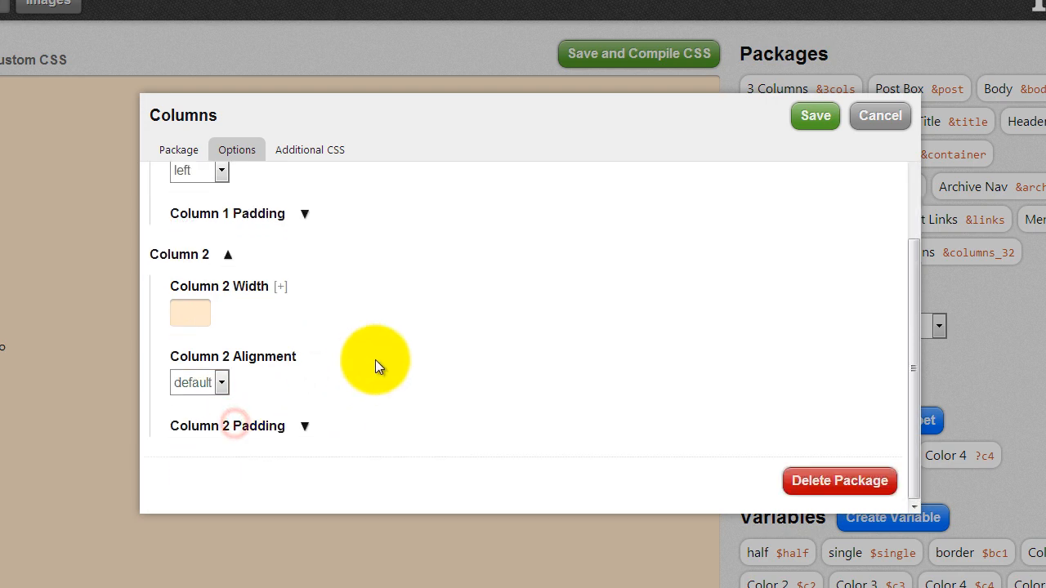
{"action": "left_click", "coordinate": [193, 312]}
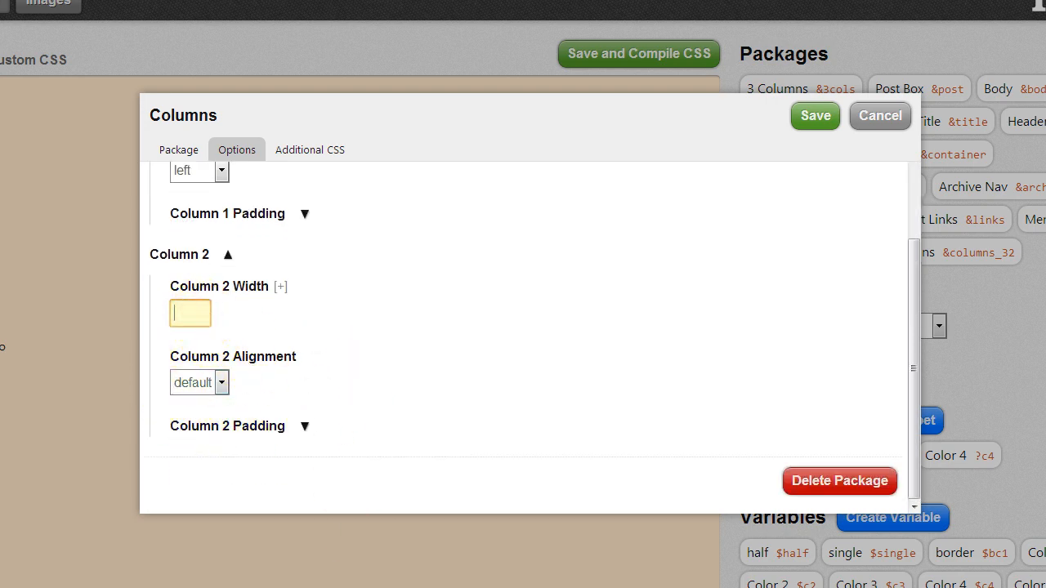
{"action": "key", "text": "alt+Tab"}
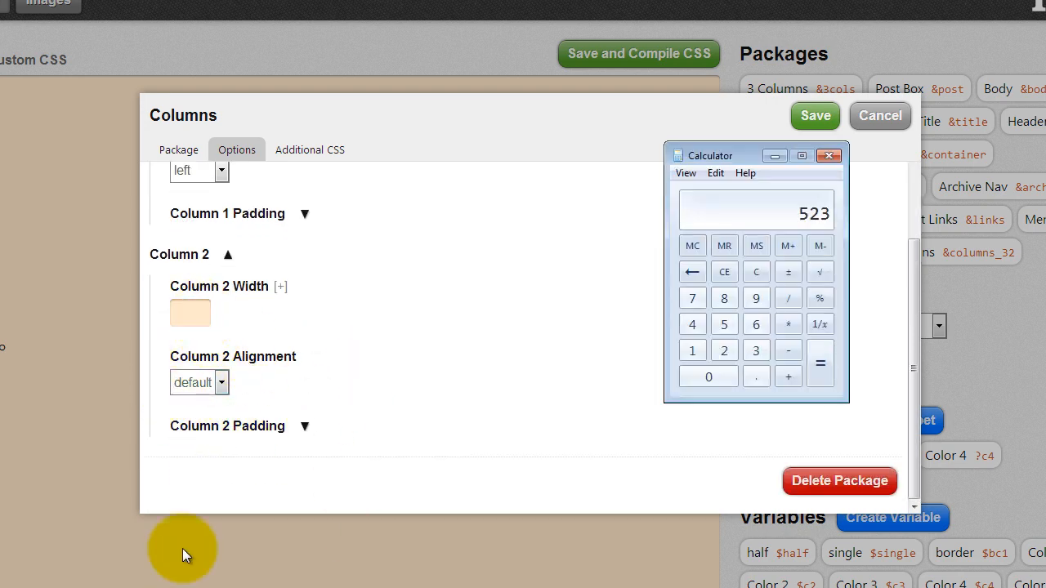
{"action": "left_click", "coordinate": [178, 322]}
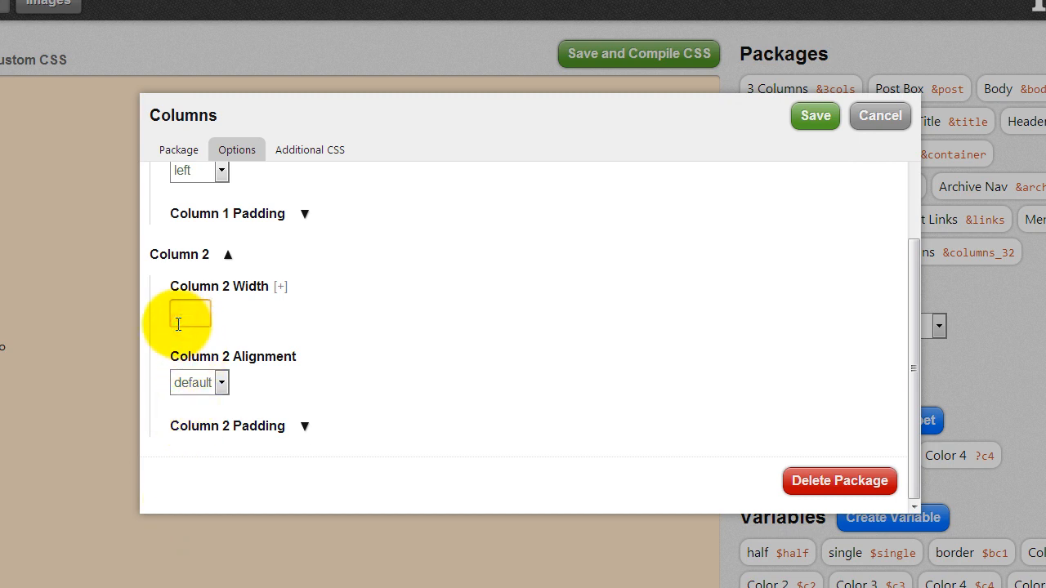
{"action": "left_click", "coordinate": [216, 384]}
{"action": "left_click", "coordinate": [190, 433]}
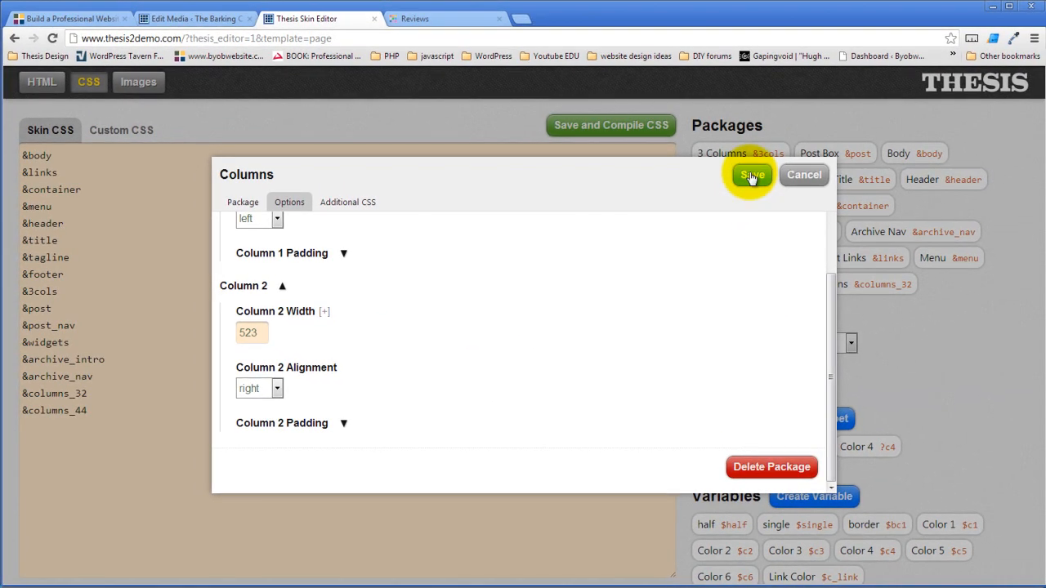
{"action": "left_click", "coordinate": [782, 145]}
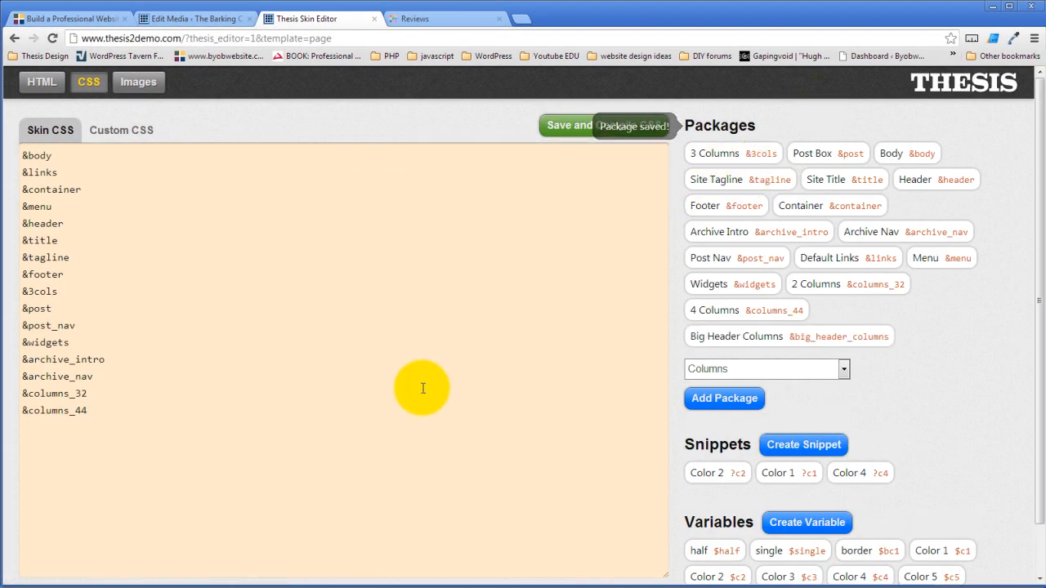
- Append &big_header_columns after &columns_44 in Skin CSS, then save and compile the CSS
{"action": "left_click", "coordinate": [119, 411]}
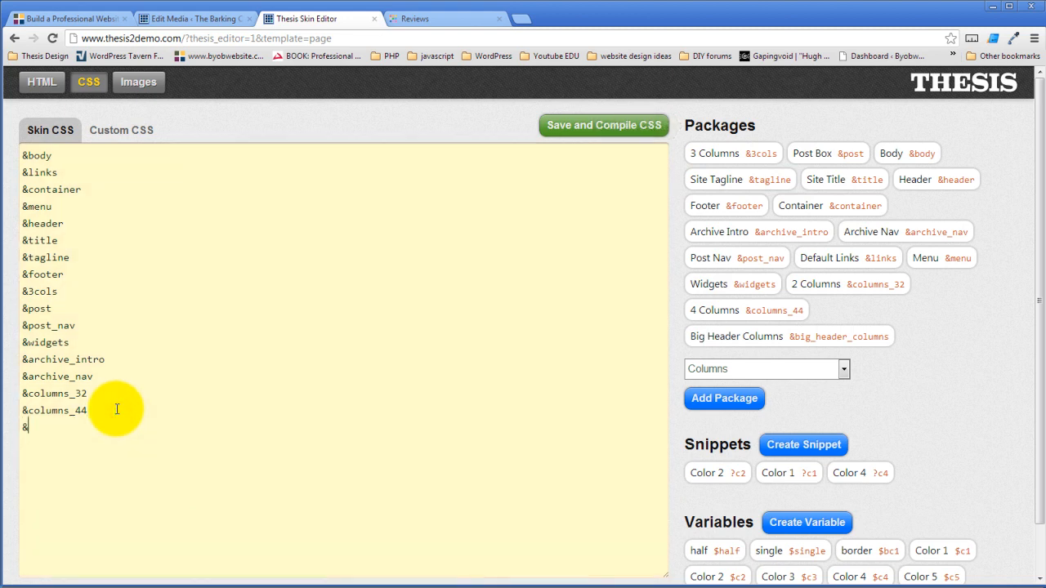
{"action": "type", "text": "&"}
{"action": "key", "text": "ctrl+v"}
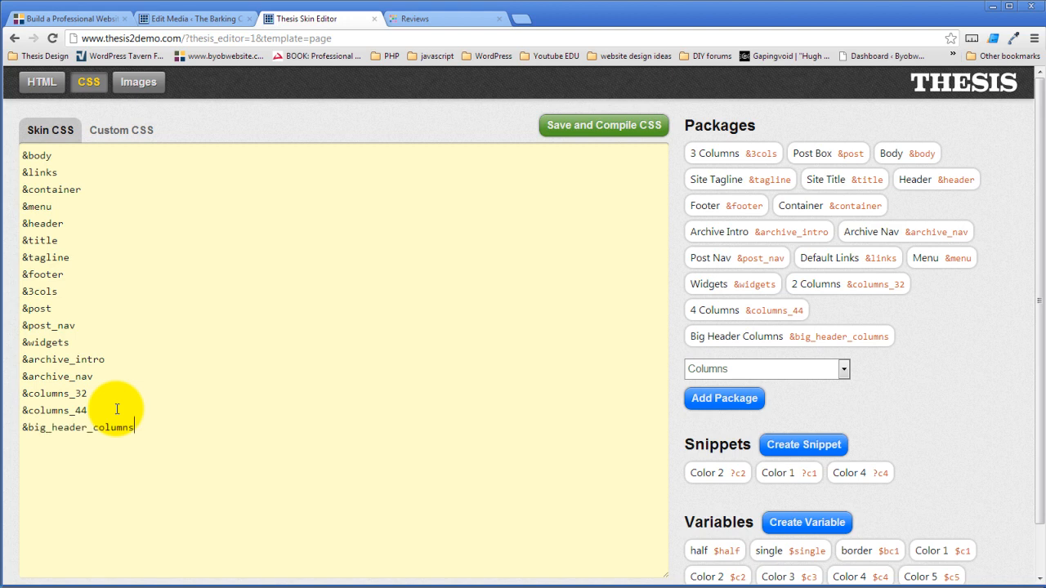
{"action": "left_click", "coordinate": [609, 130]}
{"action": "left_click", "coordinate": [542, 321]}
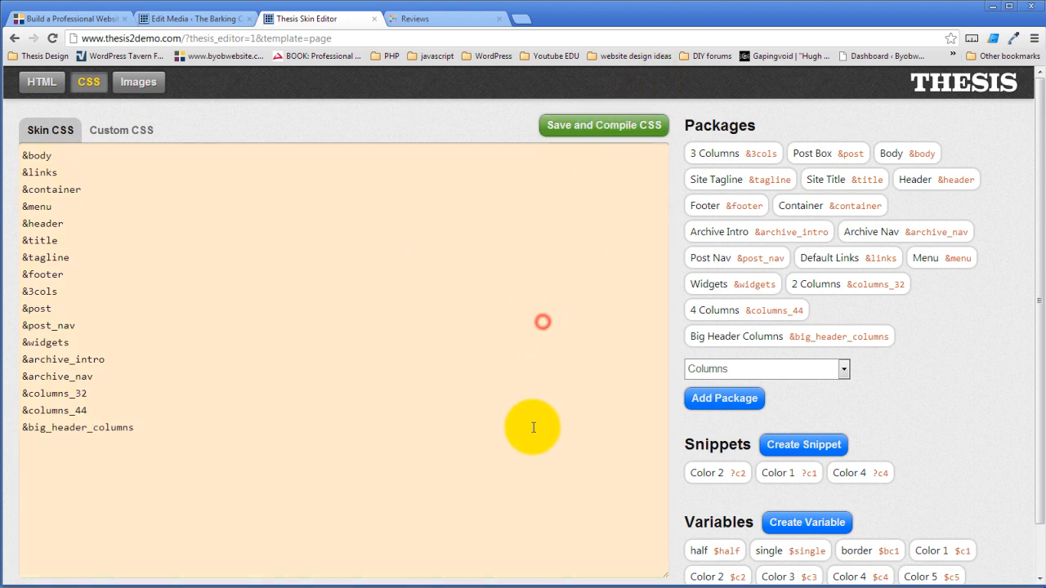
- Reload the Reviews page, inspect its div#header markup, then return to the editor's HTML layout
{"action": "left_click", "coordinate": [448, 18]}
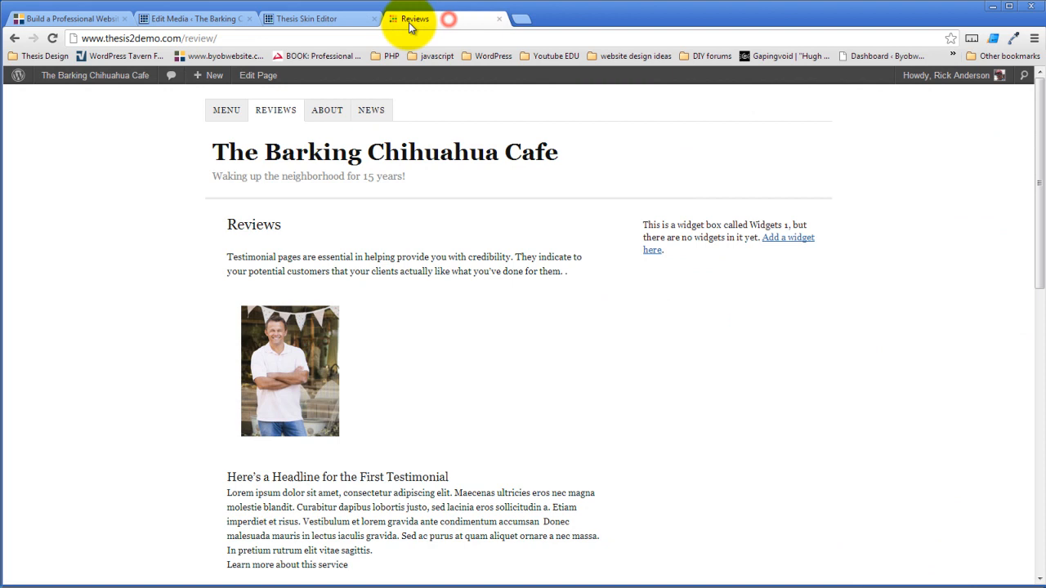
{"action": "left_click", "coordinate": [52, 38]}
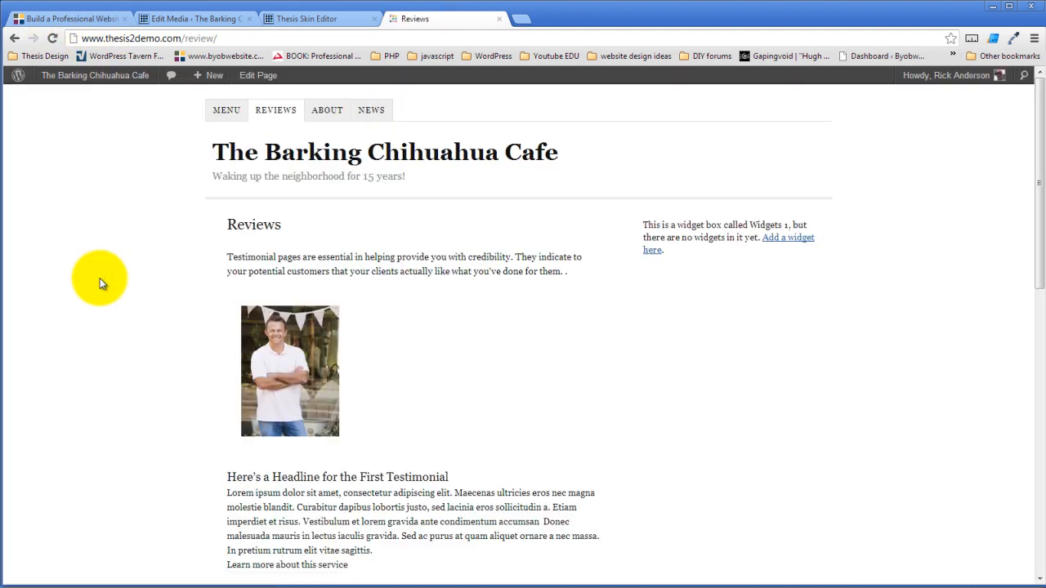
{"action": "right_click", "coordinate": [298, 185]}
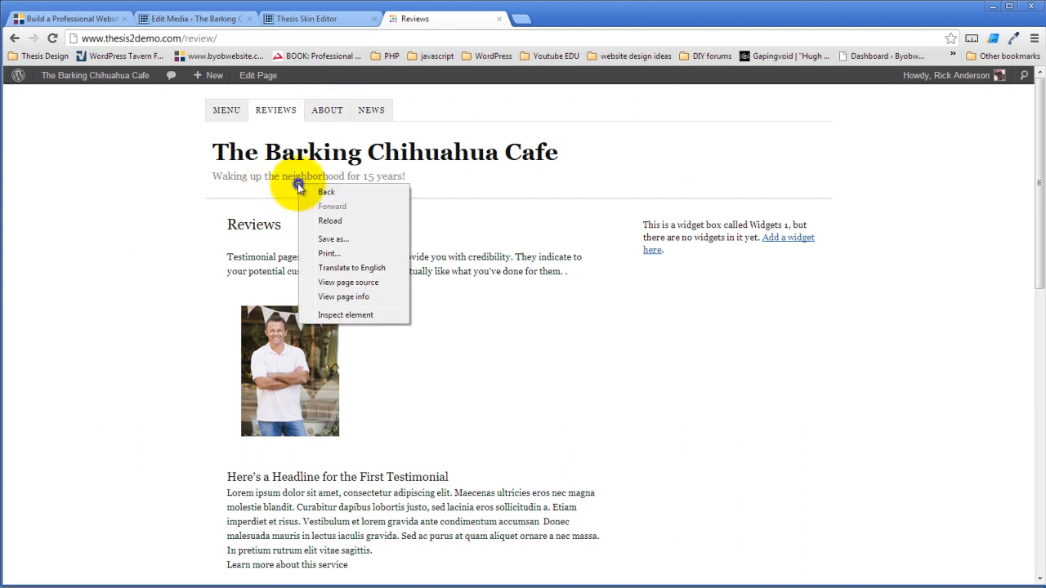
{"action": "left_click", "coordinate": [360, 318]}
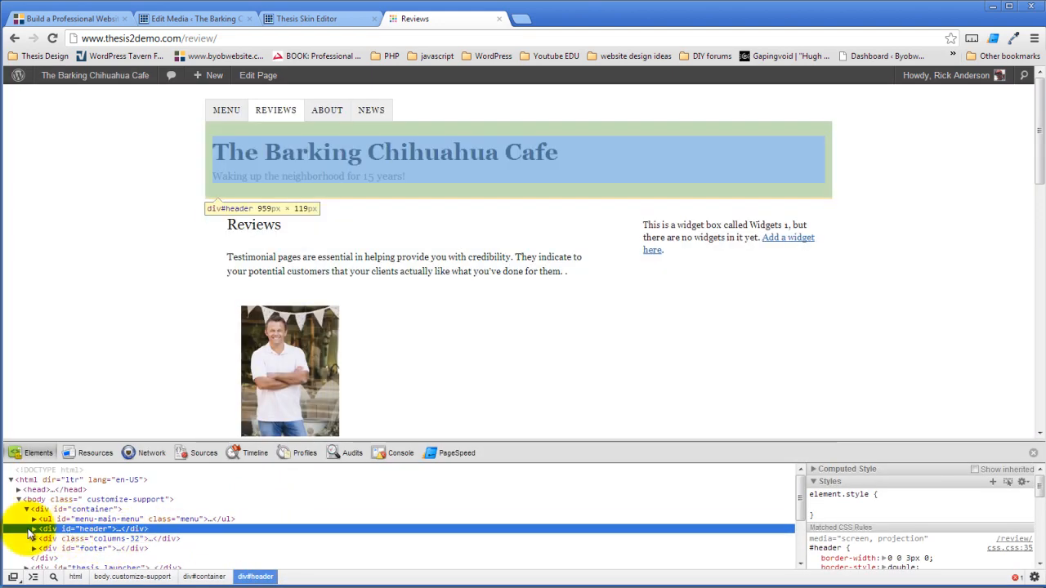
{"action": "left_click", "coordinate": [33, 529]}
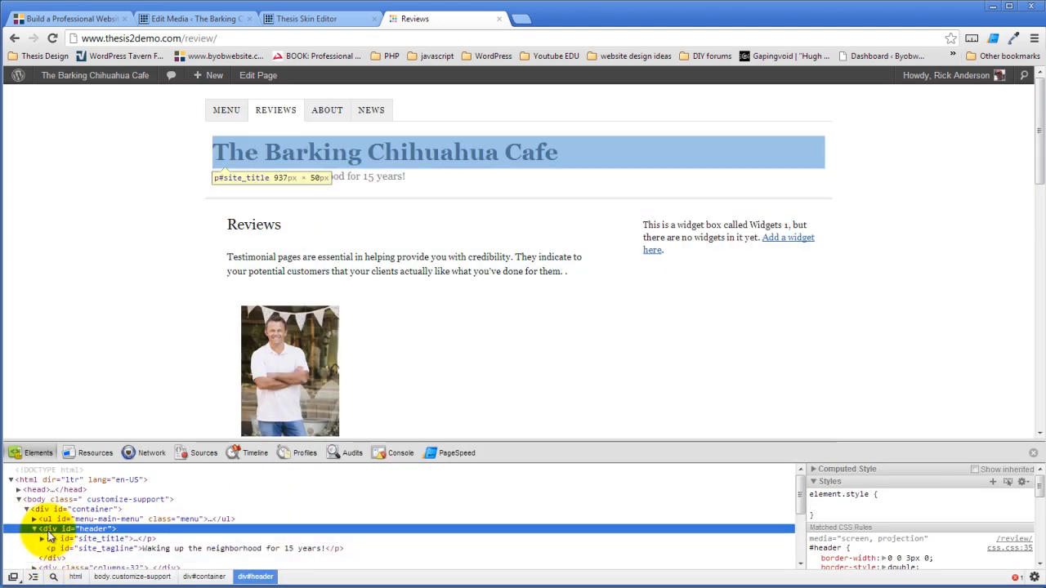
{"action": "left_click", "coordinate": [71, 174]}
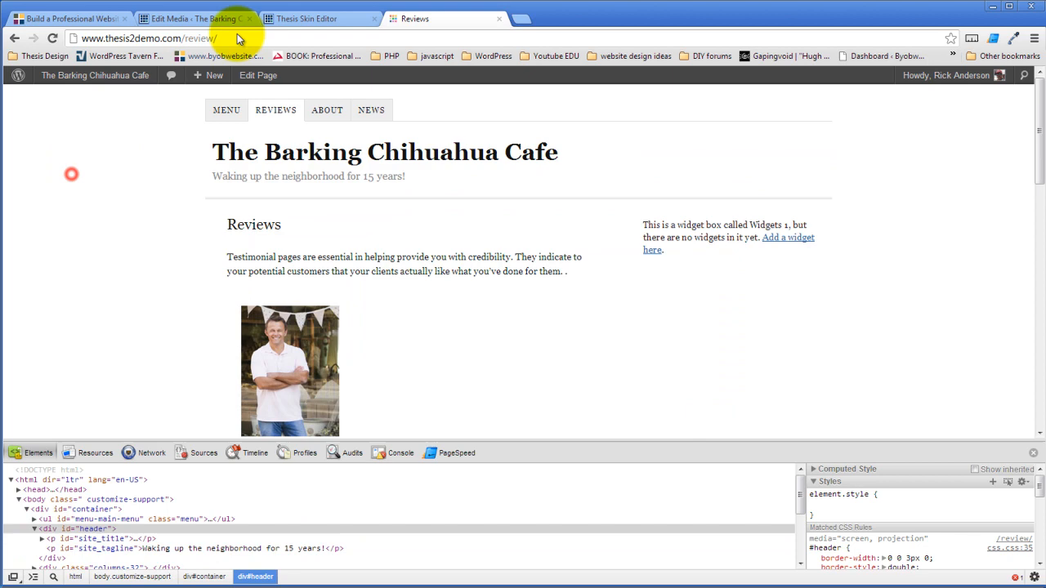
{"action": "left_click", "coordinate": [282, 19]}
{"action": "left_click", "coordinate": [42, 82]}
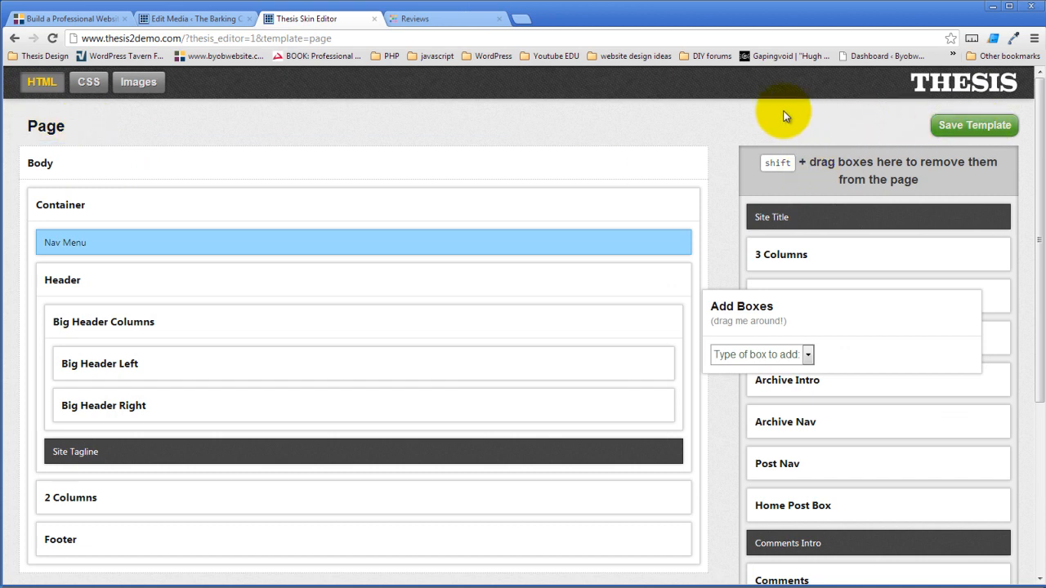
- Save the Page template, then reload the Reviews page and close DevTools to check the header
{"action": "left_click", "coordinate": [733, 121]}
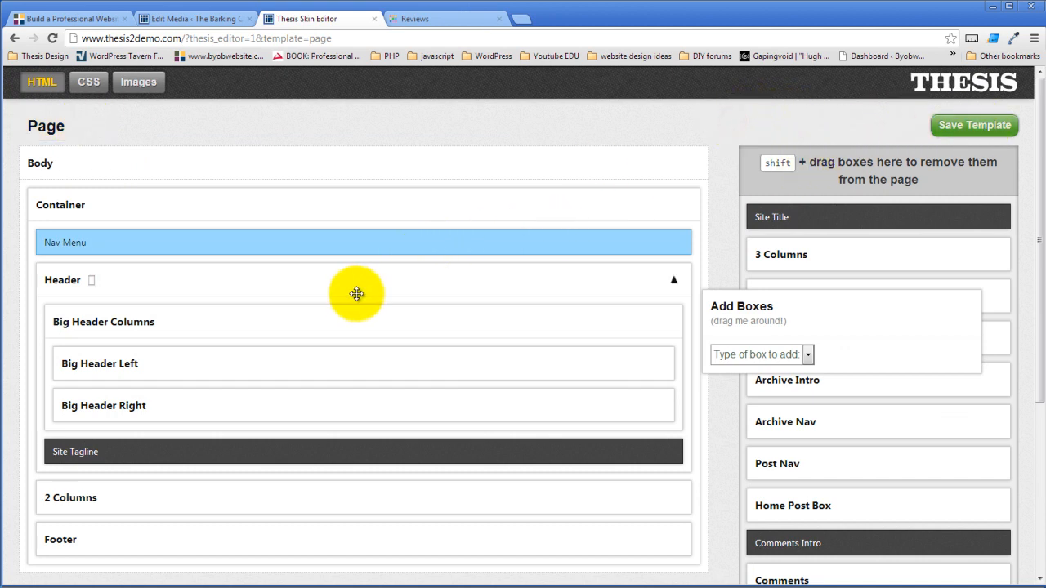
{"action": "left_click", "coordinate": [987, 127]}
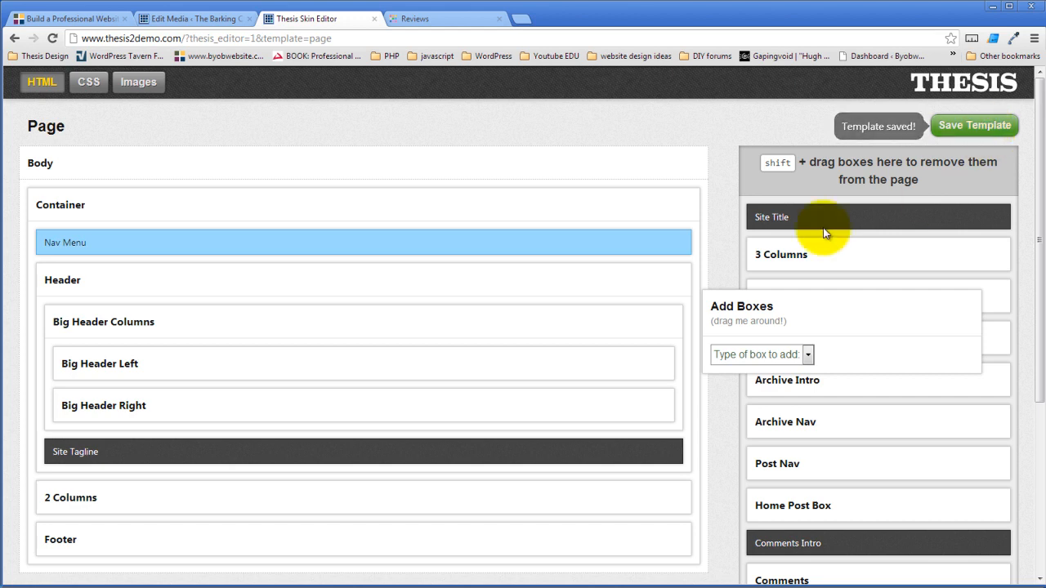
{"action": "left_click", "coordinate": [422, 24]}
{"action": "left_click", "coordinate": [52, 38]}
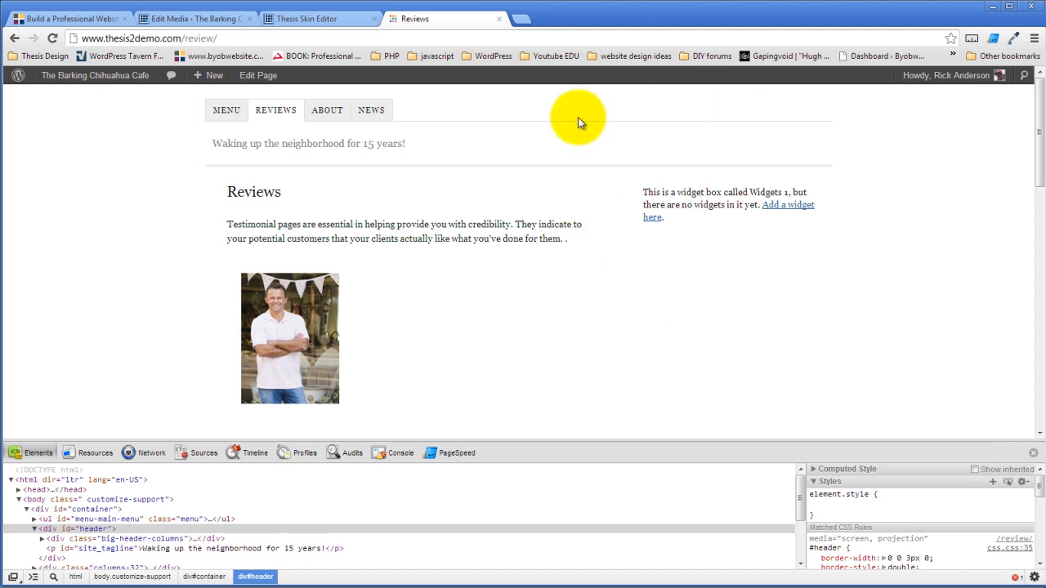
{"action": "left_click", "coordinate": [1032, 453]}
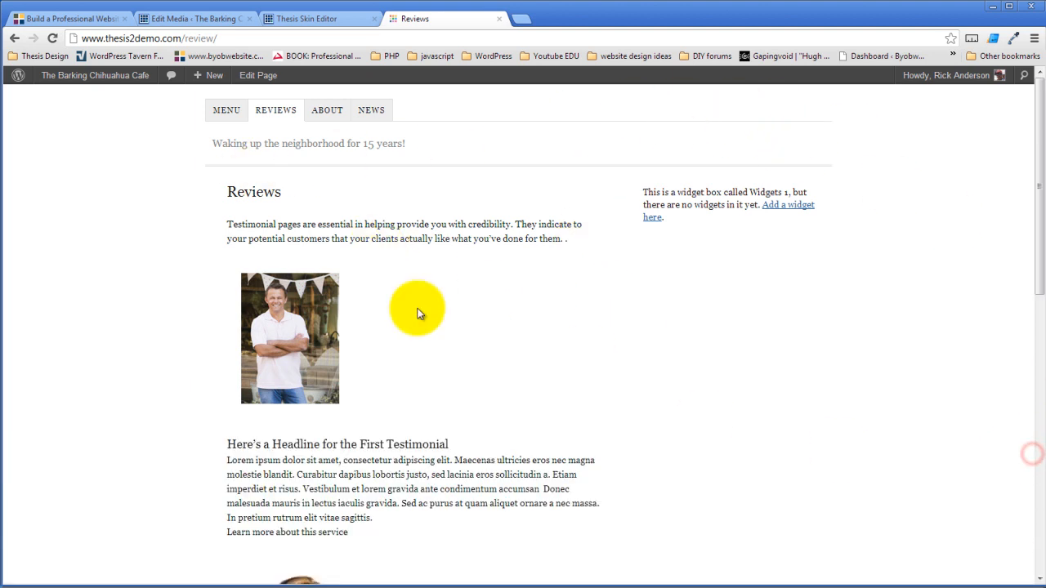
- Select the BarkingChihuahuaLrg.png file URL on its Edit Media page and return to the editor
{"action": "left_click", "coordinate": [200, 18]}
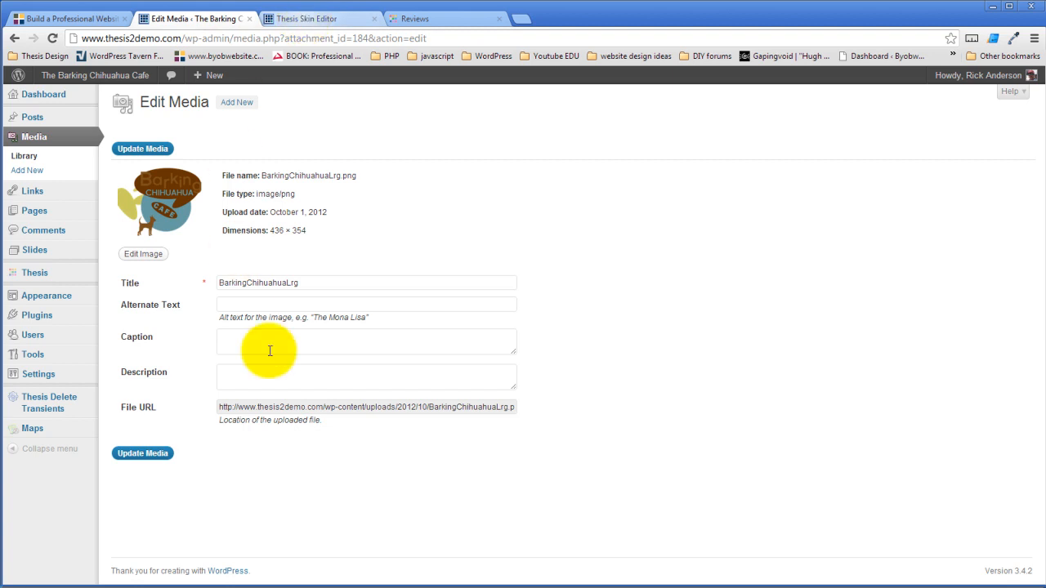
{"action": "left_click", "coordinate": [354, 411]}
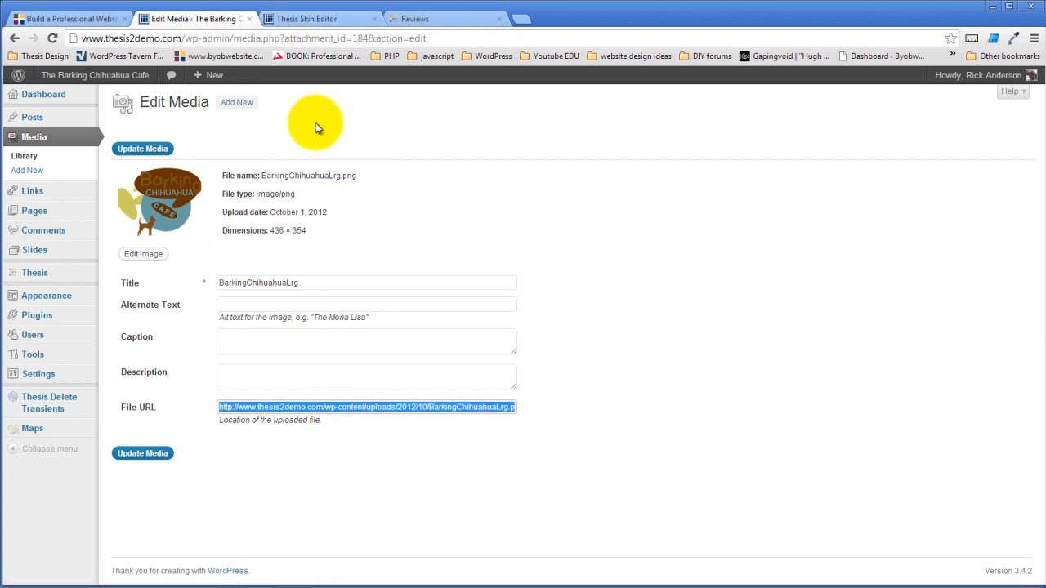
{"action": "left_click", "coordinate": [320, 18]}
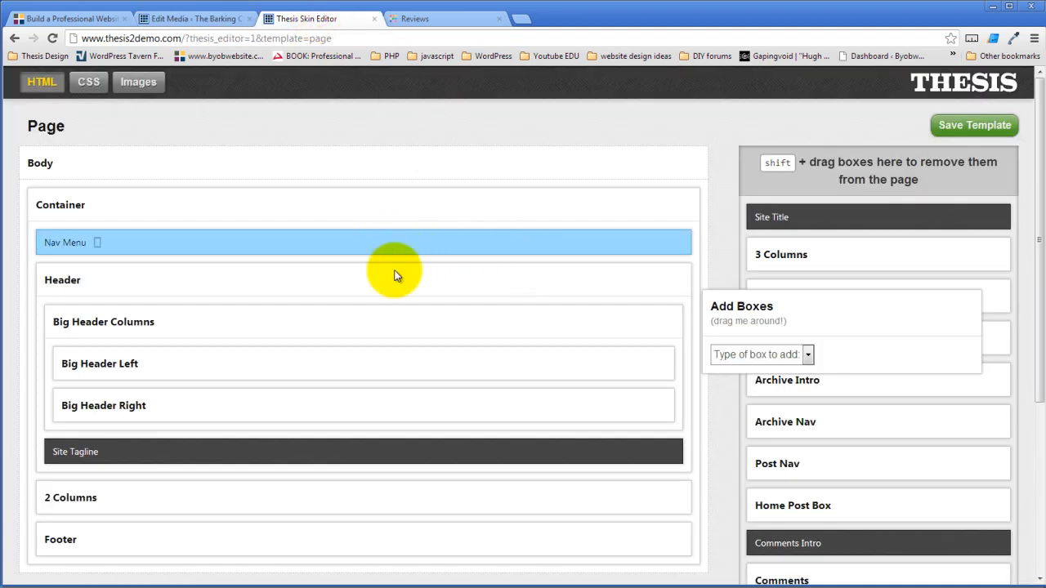
- Create a new Text Box named Big Header Image
{"action": "left_click", "coordinate": [656, 365]}
{"action": "scroll", "coordinate": [588, 367], "scroll_direction": "down", "scroll_amount": 2}
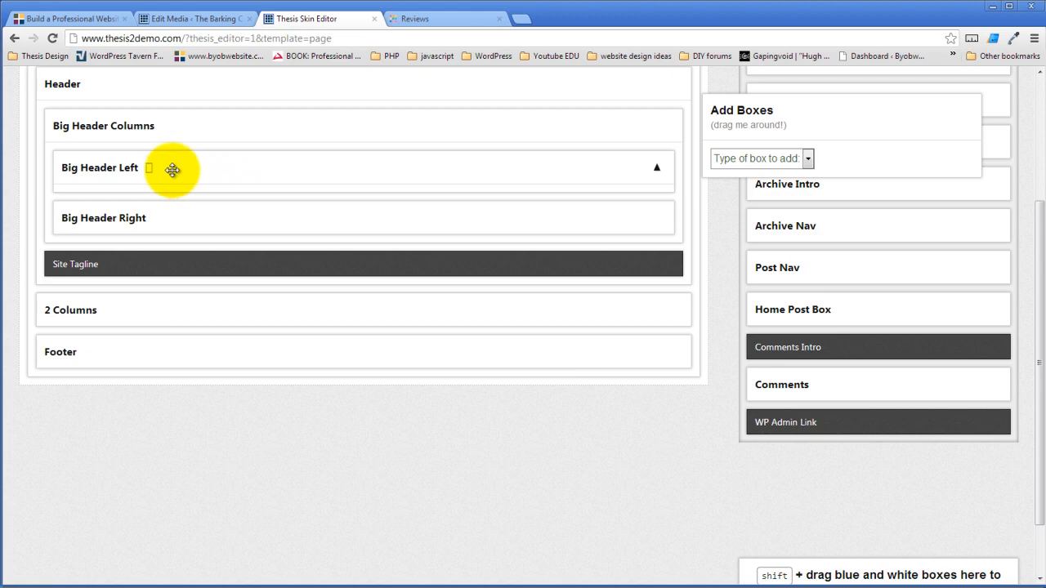
{"action": "left_click", "coordinate": [806, 160]}
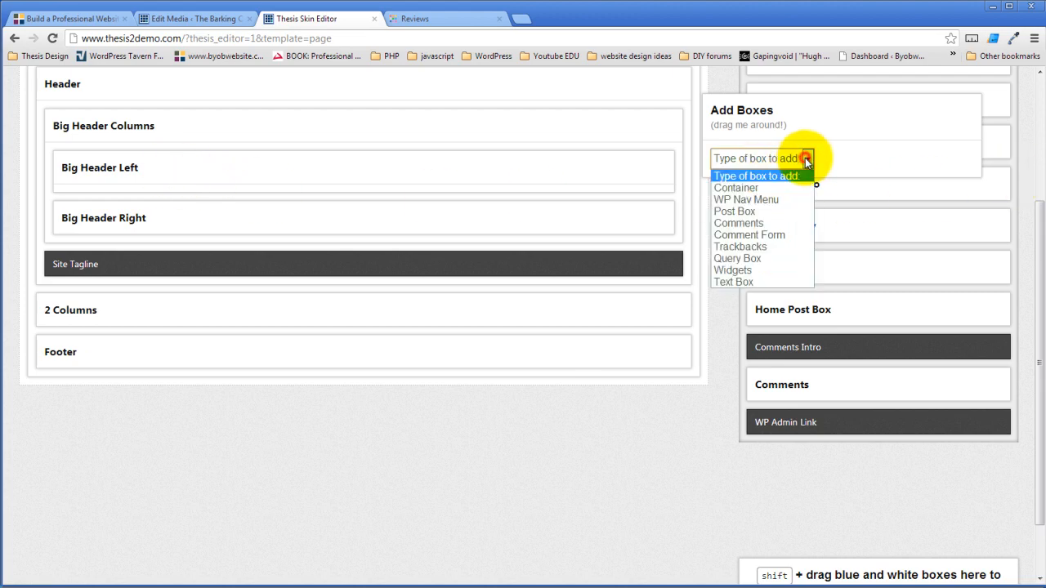
{"action": "left_click", "coordinate": [759, 282]}
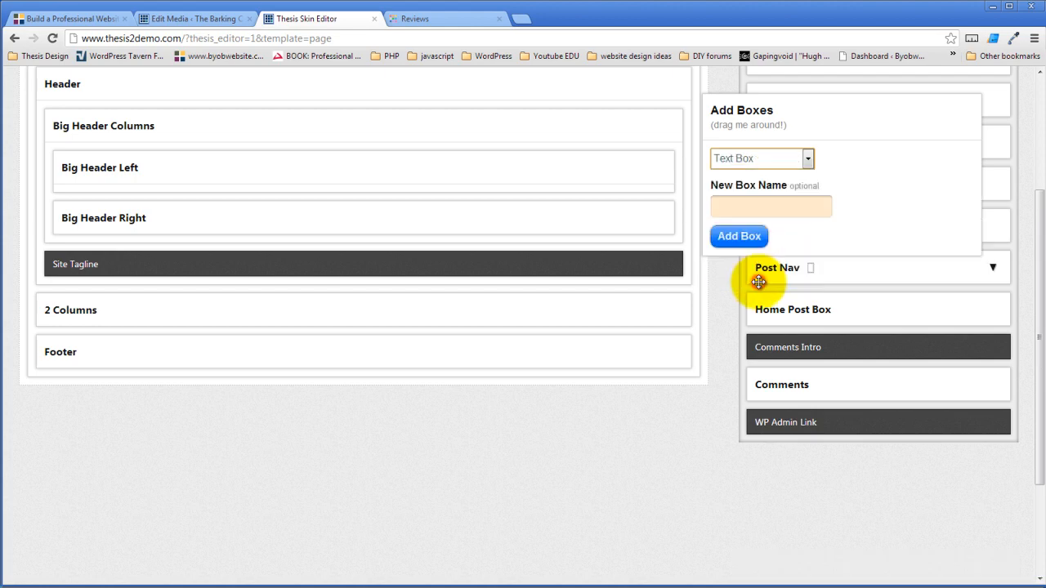
{"action": "left_click", "coordinate": [780, 207]}
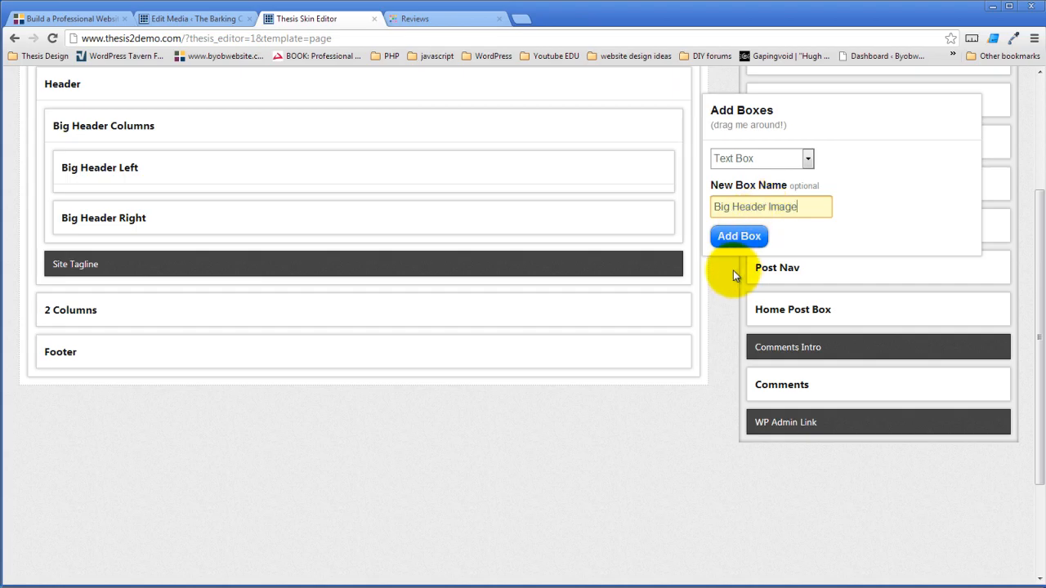
{"action": "left_click", "coordinate": [735, 236]}
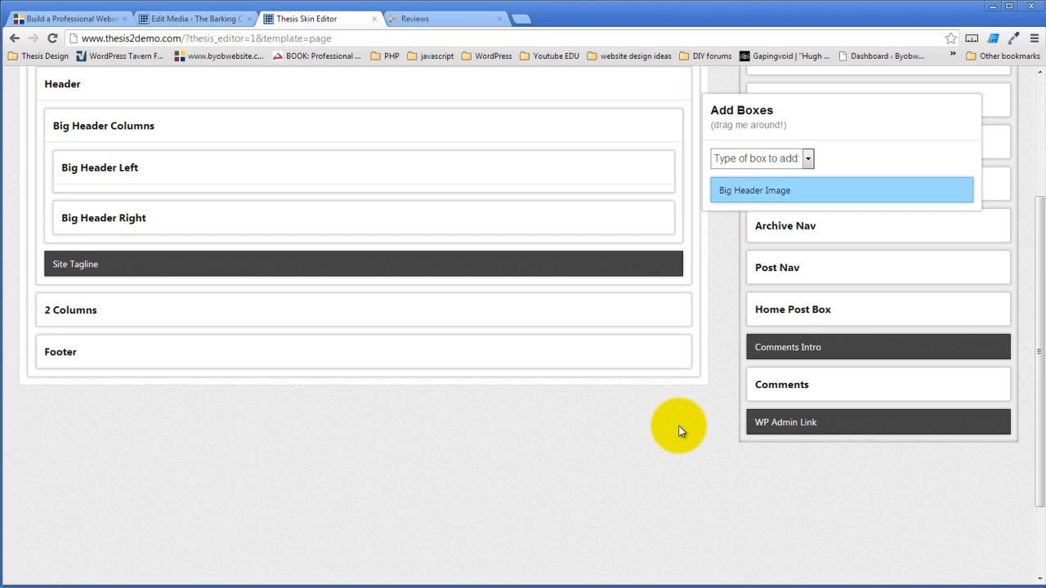
- Move Big Header Image into Big Header Left, open its options, and return to Edit Media
{"action": "scroll", "coordinate": [638, 385], "scroll_direction": "up", "scroll_amount": 3}
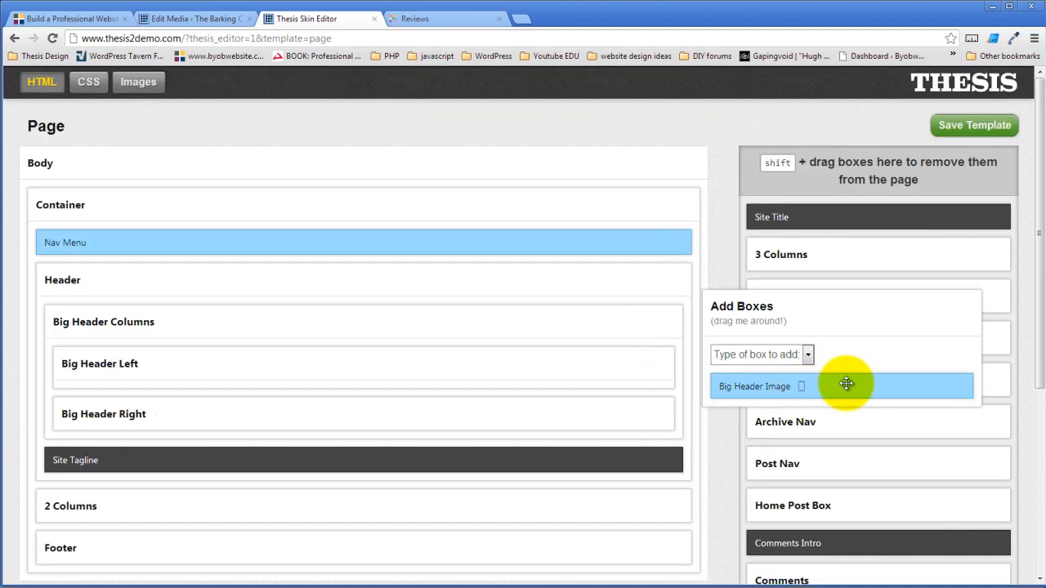
{"action": "left_click_drag", "start_coordinate": [847, 386], "coordinate": [301, 364]}
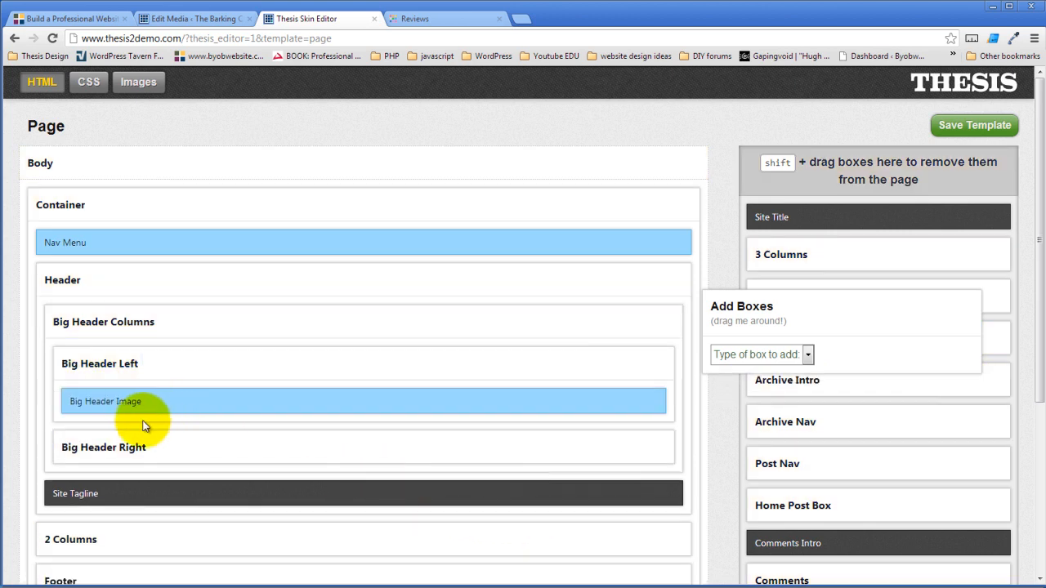
{"action": "left_click", "coordinate": [148, 403]}
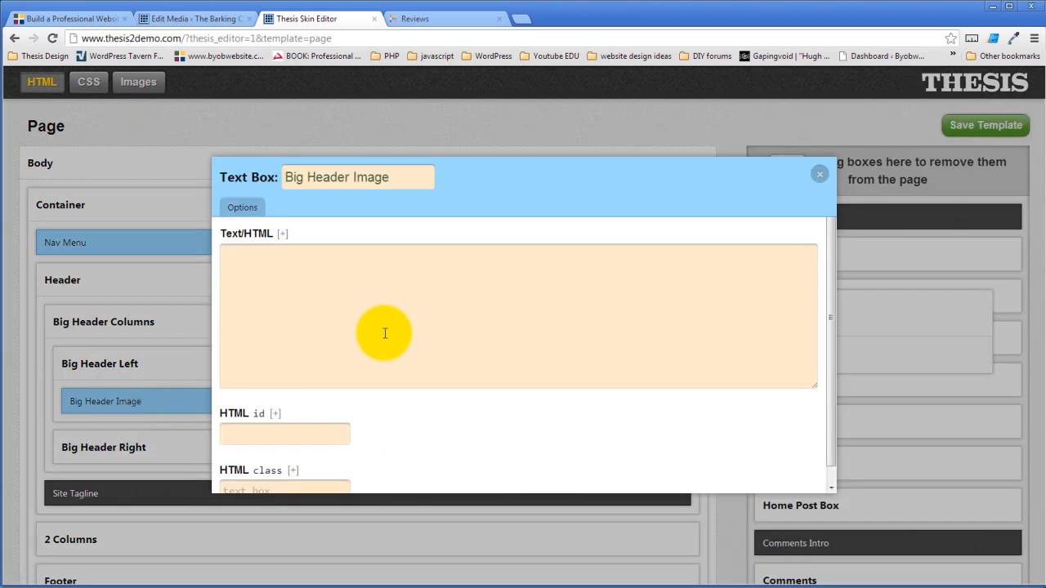
{"action": "scroll", "coordinate": [410, 335], "scroll_direction": "down", "scroll_amount": 1}
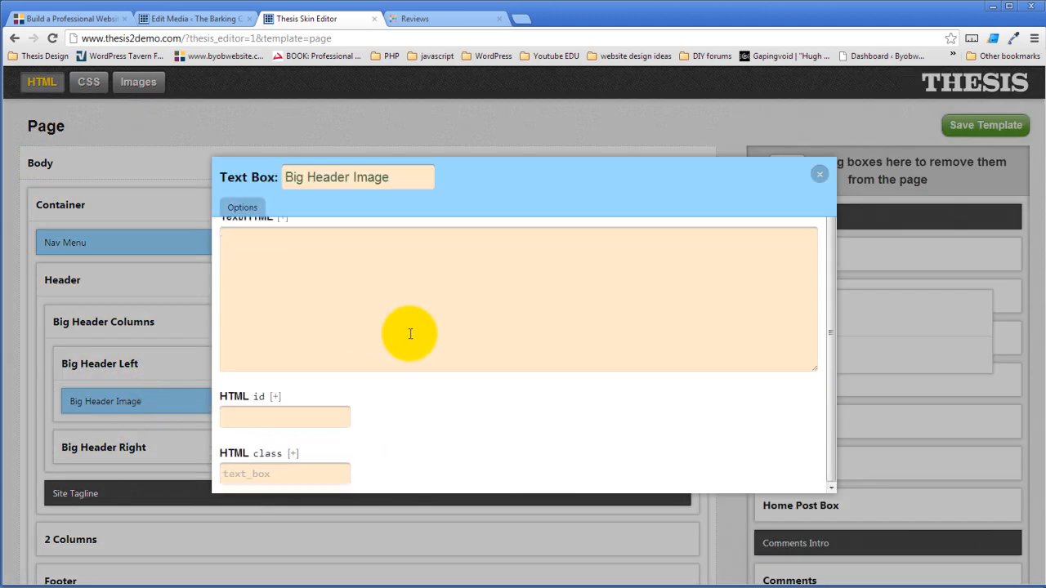
{"action": "scroll", "coordinate": [410, 334], "scroll_direction": "up", "scroll_amount": 1}
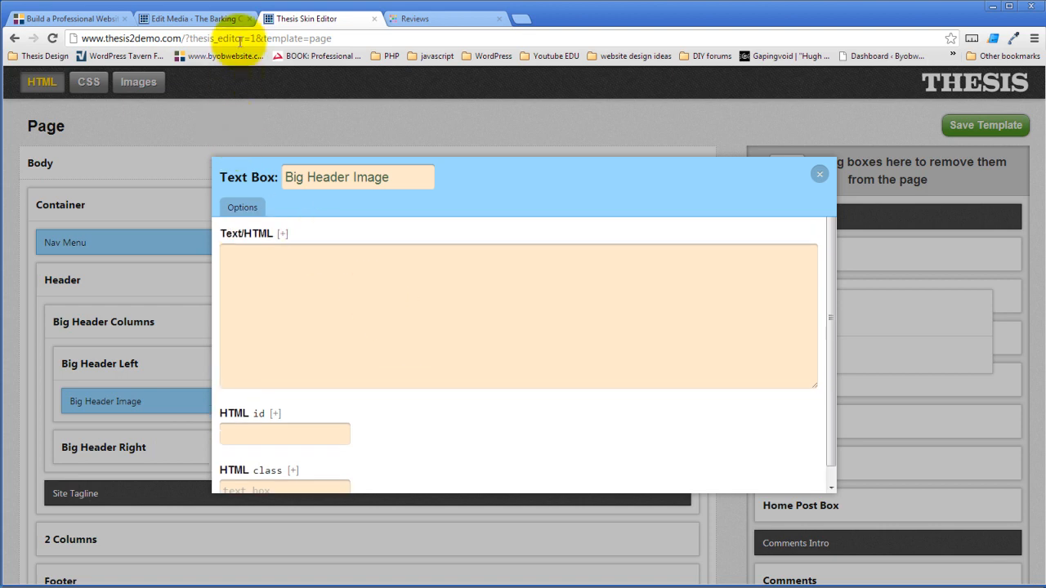
{"action": "left_click", "coordinate": [204, 18]}
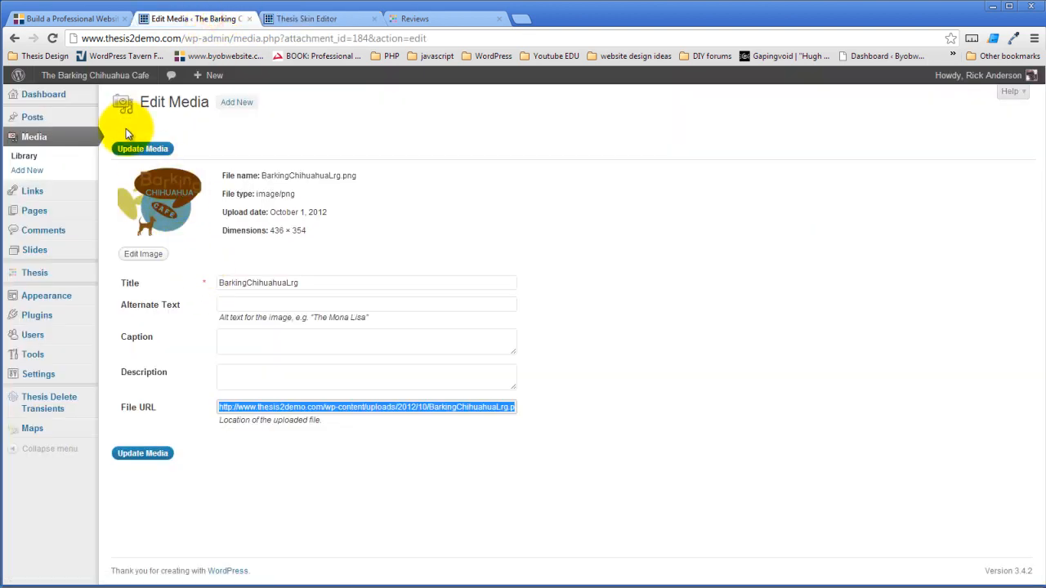
- Open the Sandbox page for editing from Pages > All Pages
{"action": "mouse_move", "coordinate": [63, 326]}
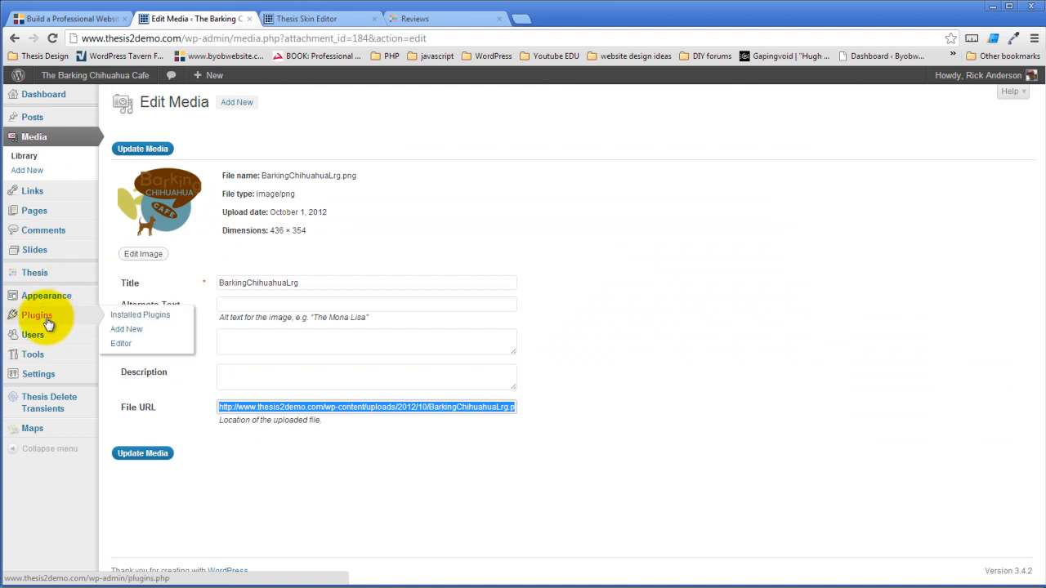
{"action": "mouse_move", "coordinate": [50, 210]}
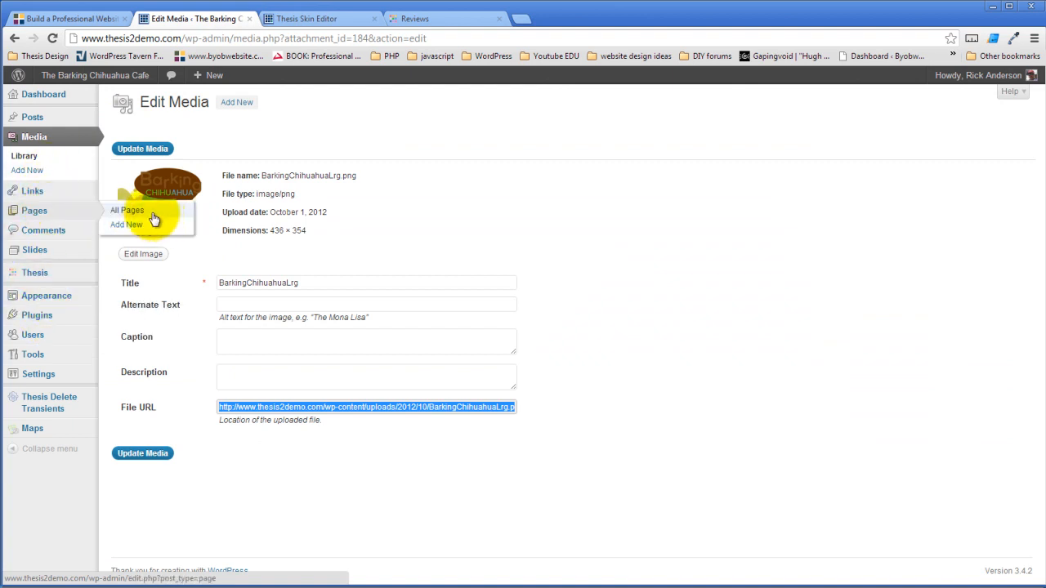
{"action": "left_click", "coordinate": [136, 212]}
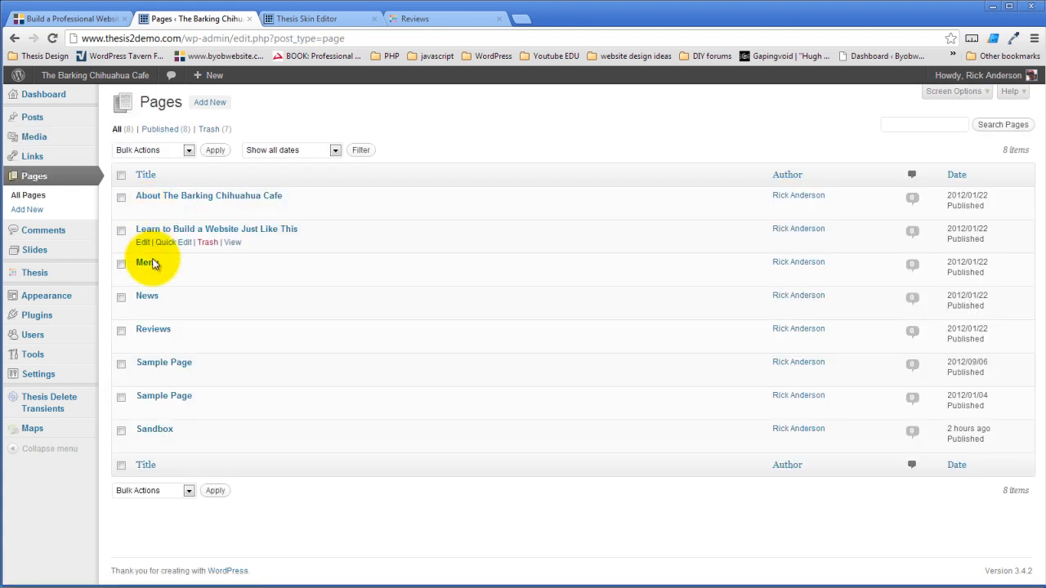
{"action": "left_click", "coordinate": [143, 444]}
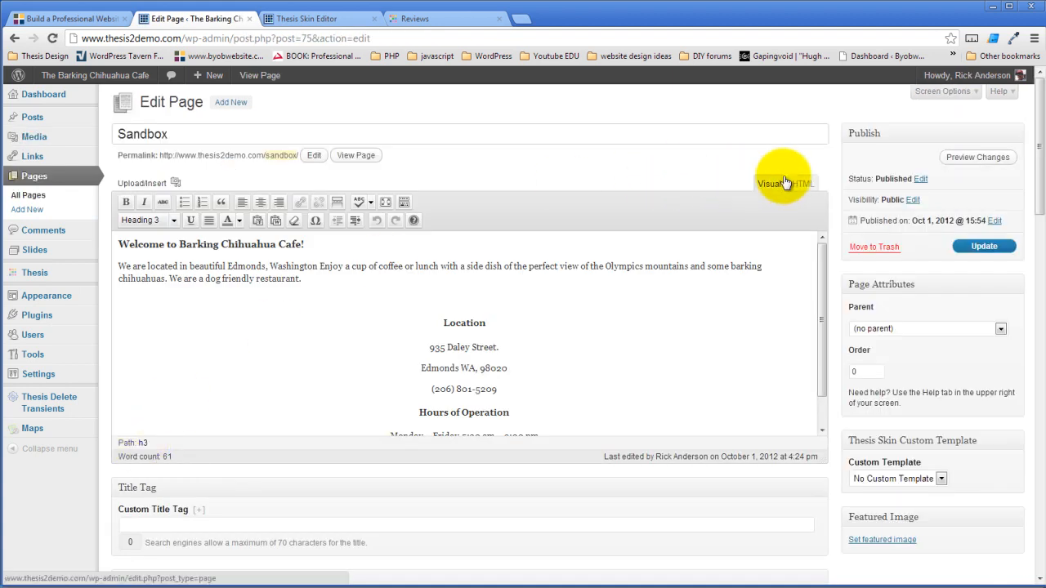
- Switch the Sandbox editor to HTML view and bring up the Add Media window
{"action": "left_click_drag", "start_coordinate": [820, 320], "coordinate": [833, 411]}
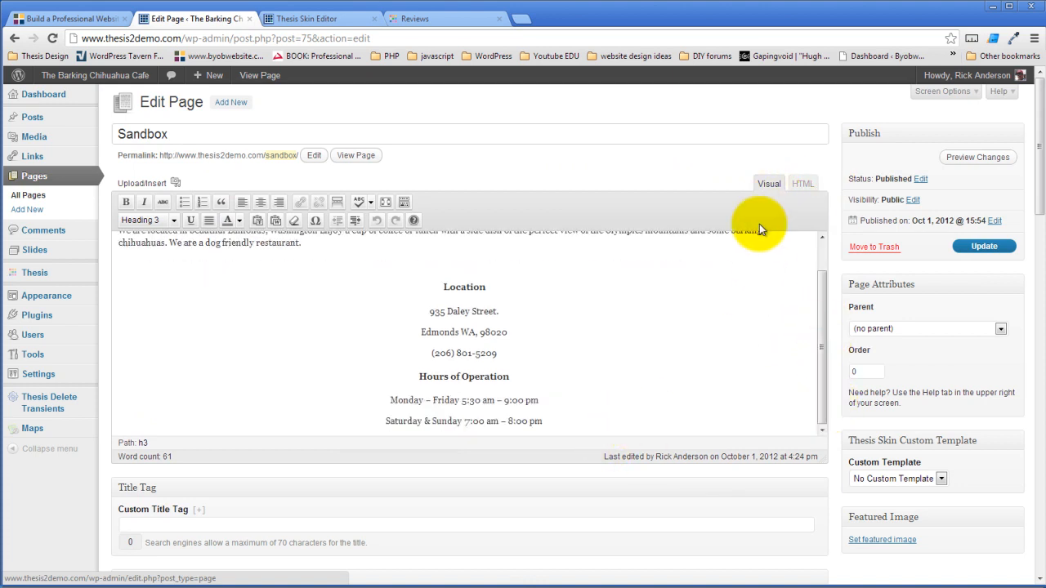
{"action": "left_click", "coordinate": [803, 185]}
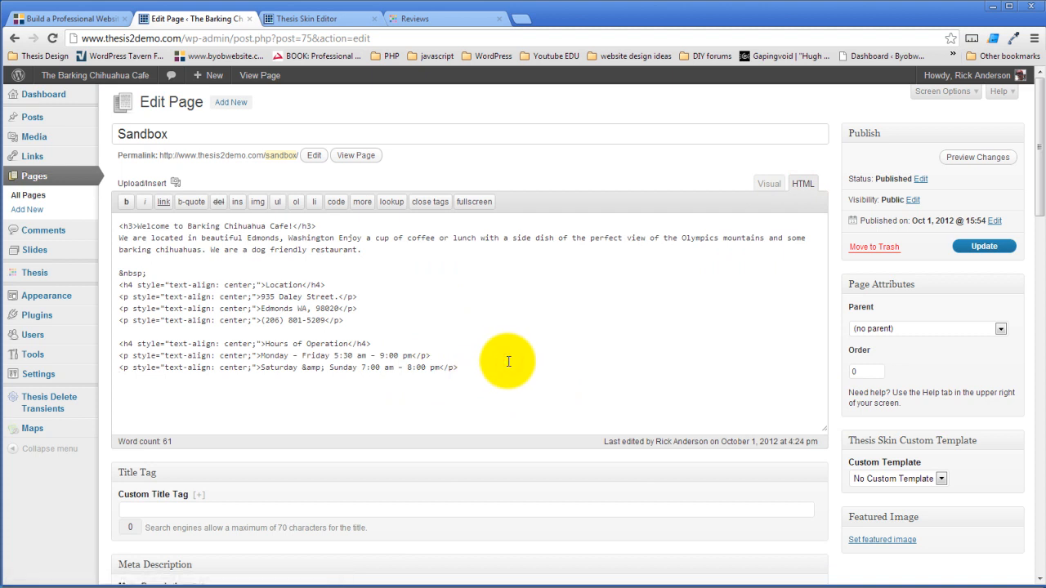
{"action": "left_click", "coordinate": [175, 183]}
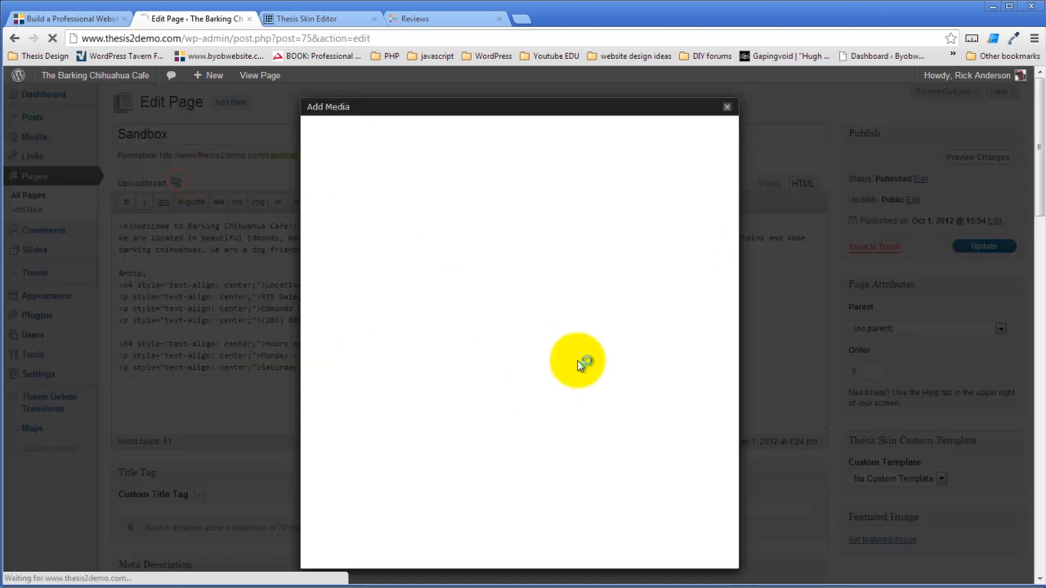
- In the Gallery, edit BarkingChihuahuaLrg's title and set its alt text to Barking Chihuahua Cafe
{"action": "left_click", "coordinate": [449, 129]}
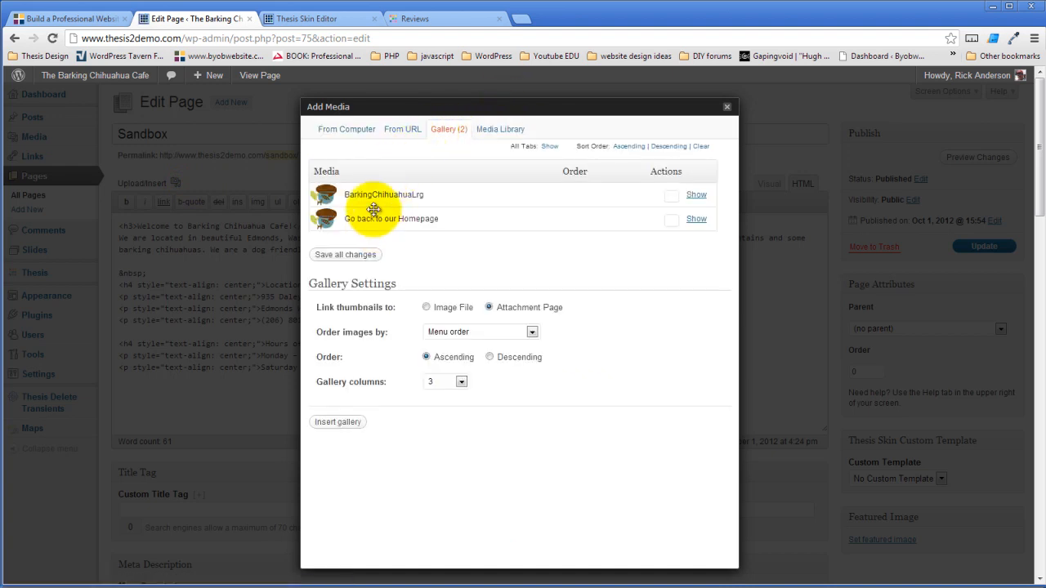
{"action": "left_click", "coordinate": [695, 196]}
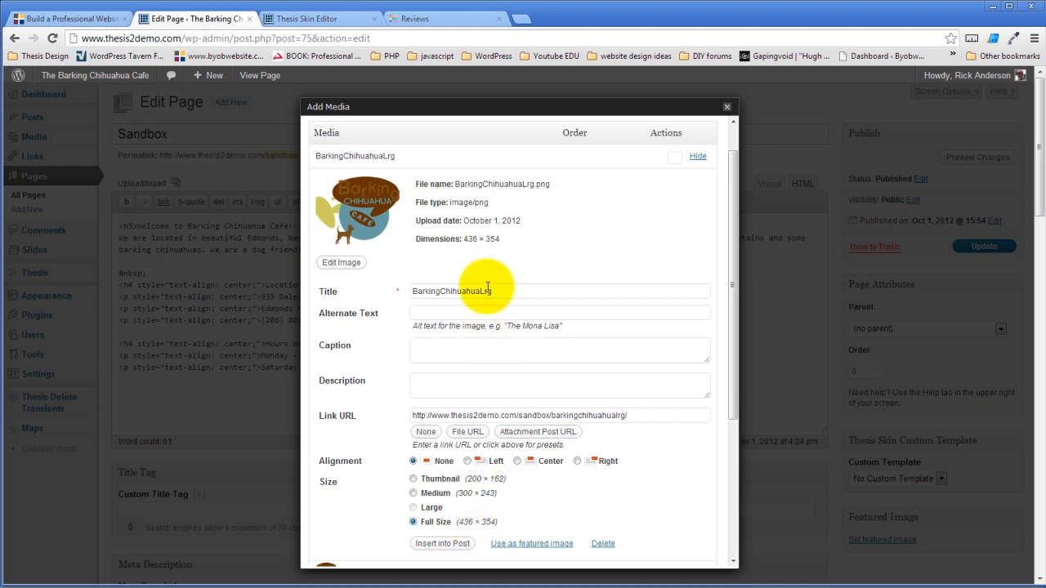
{"action": "left_click_drag", "start_coordinate": [514, 290], "coordinate": [339, 312]}
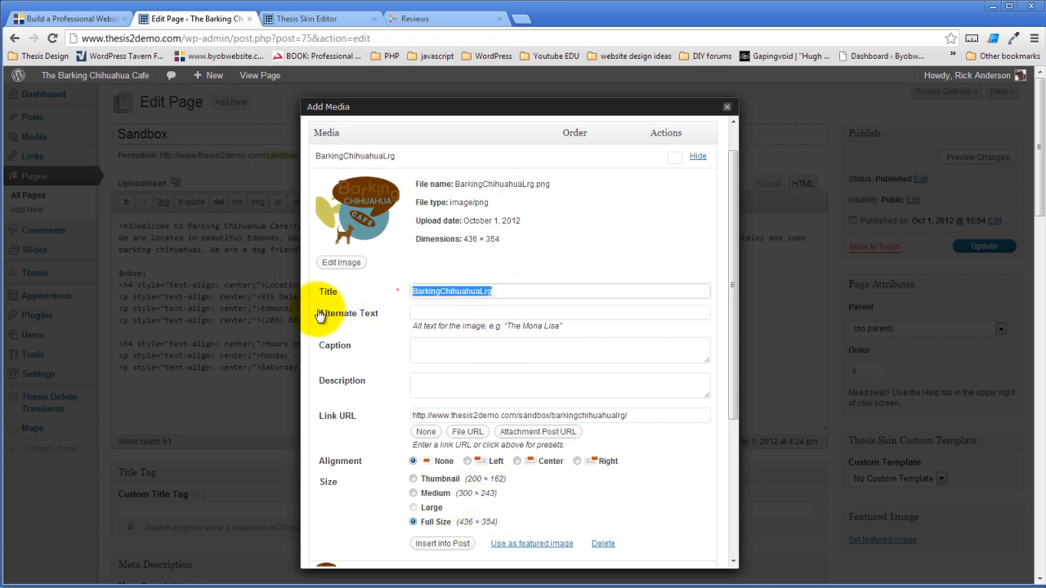
{"action": "type", "text": "Go Back to Our H"}
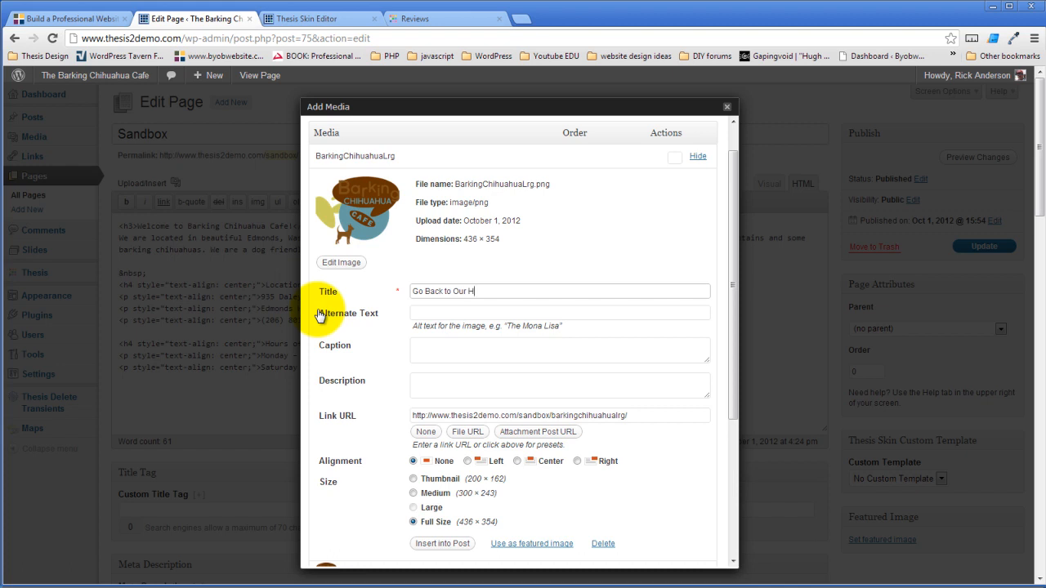
{"action": "type", "text": "e Page"}
{"action": "left_click", "coordinate": [441, 311]}
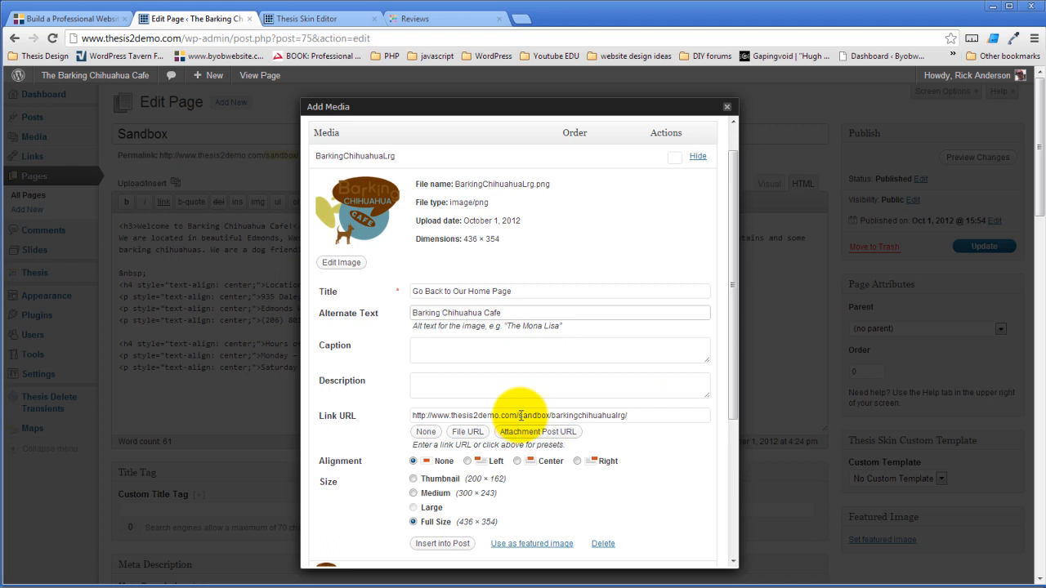
- Point the logo's link URL to the site root, insert it, and copy the resulting markup
{"action": "left_click_drag", "start_coordinate": [520, 416], "coordinate": [630, 405]}
{"action": "key", "text": "BackSpace"}
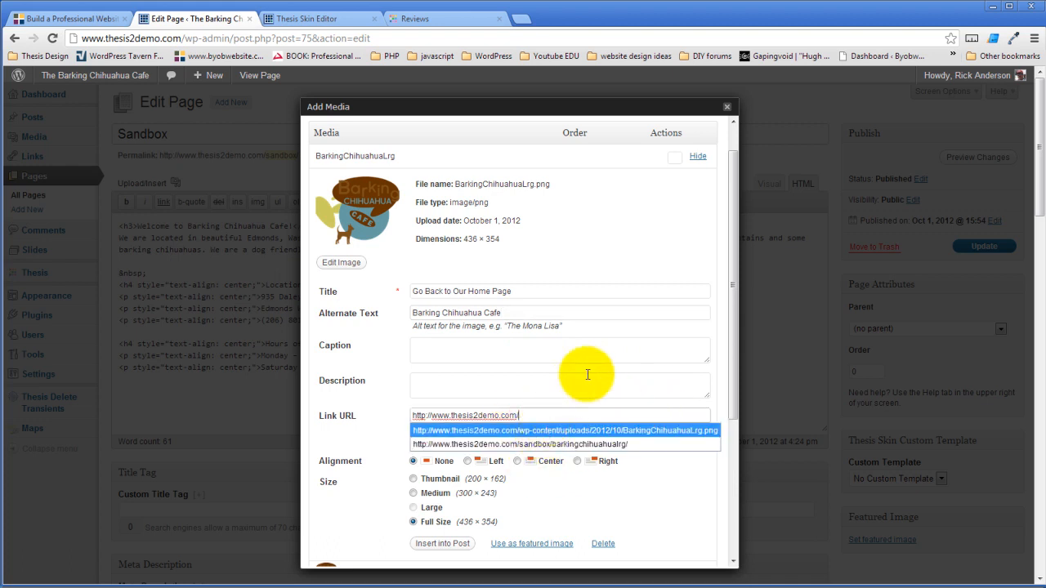
{"action": "left_click", "coordinate": [652, 257]}
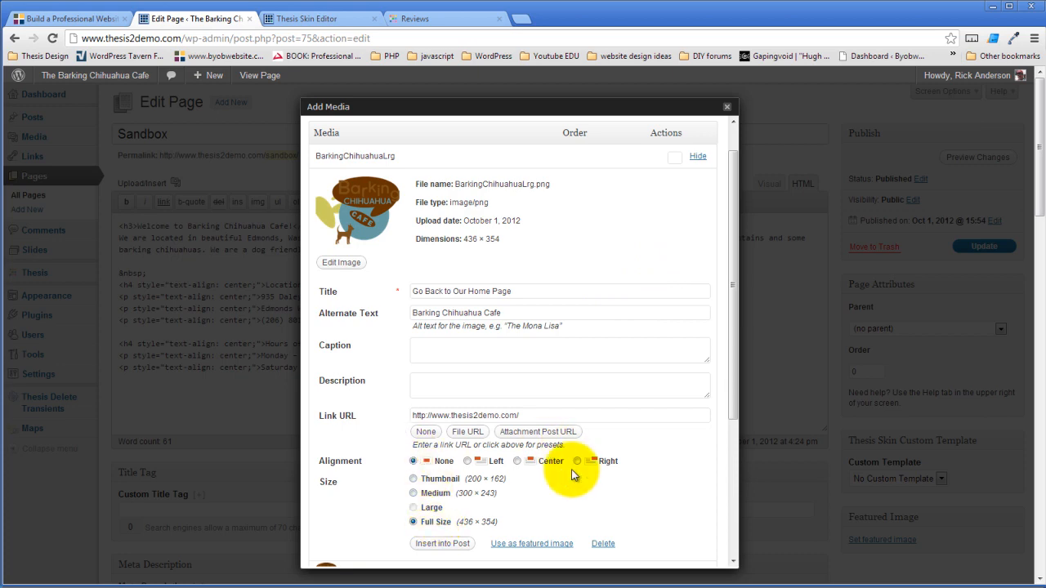
{"action": "left_click", "coordinate": [442, 544]}
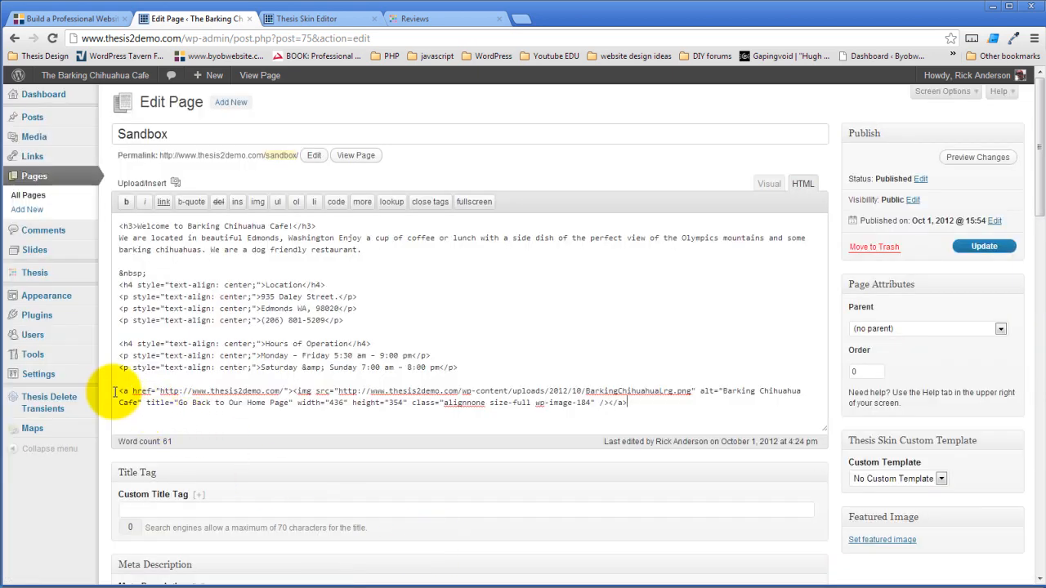
{"action": "left_click_drag", "start_coordinate": [119, 391], "coordinate": [693, 399]}
{"action": "key", "text": "ctrl+c"}
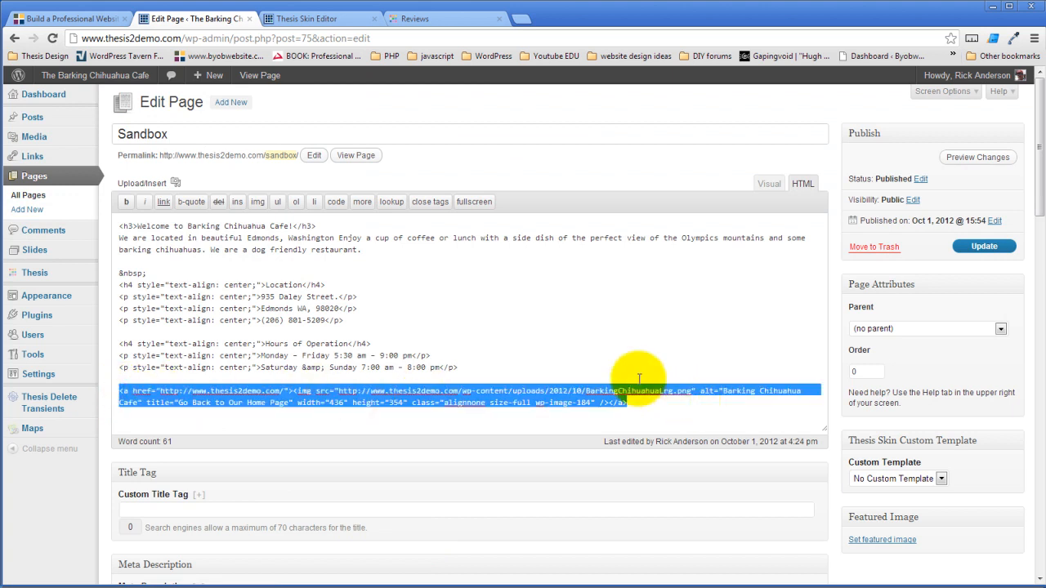
{"action": "left_click", "coordinate": [331, 16]}
{"action": "left_click", "coordinate": [338, 261]}
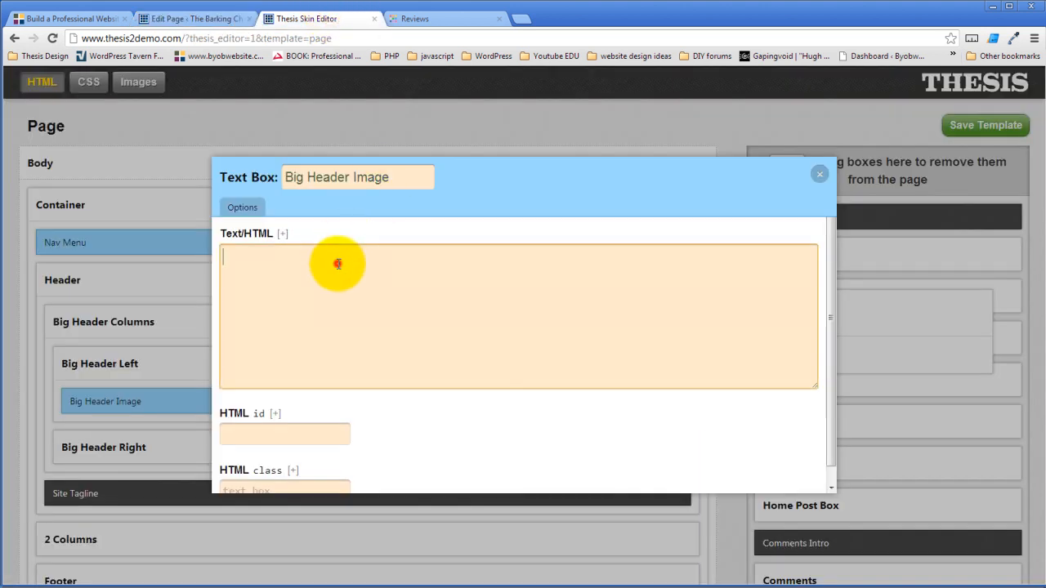
- Paste the linked logo markup into Big Header Image, close it, and save the Page template
{"action": "key", "text": "ctrl+v"}
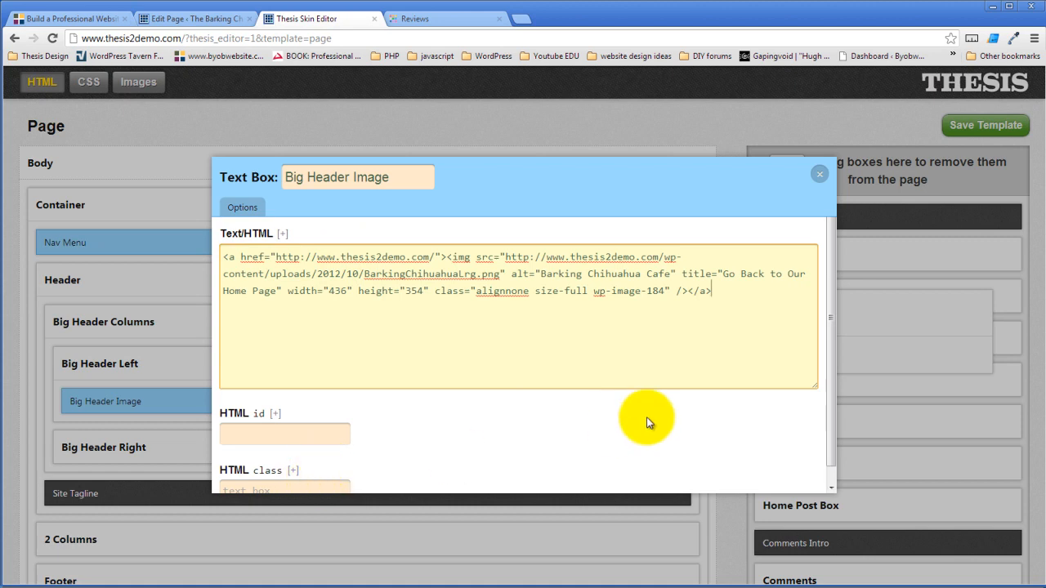
{"action": "scroll", "coordinate": [645, 417], "scroll_direction": "down", "scroll_amount": 1}
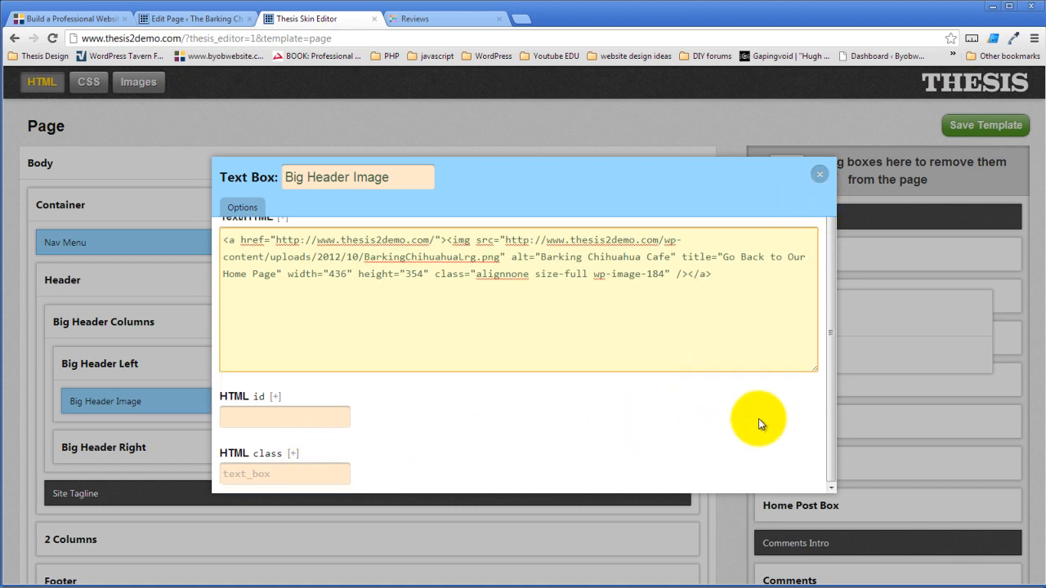
{"action": "left_click", "coordinate": [820, 174]}
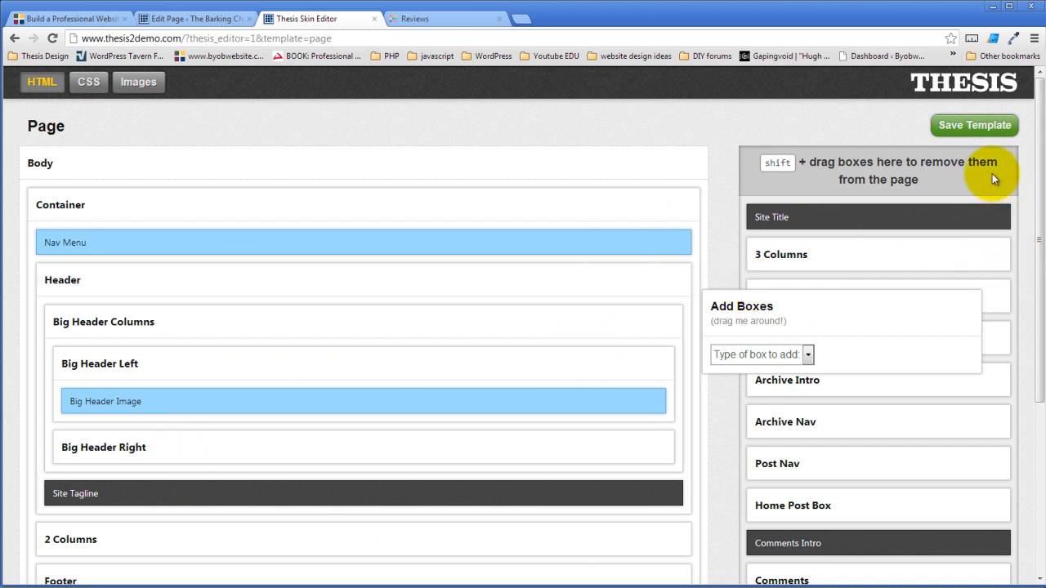
{"action": "left_click", "coordinate": [991, 125]}
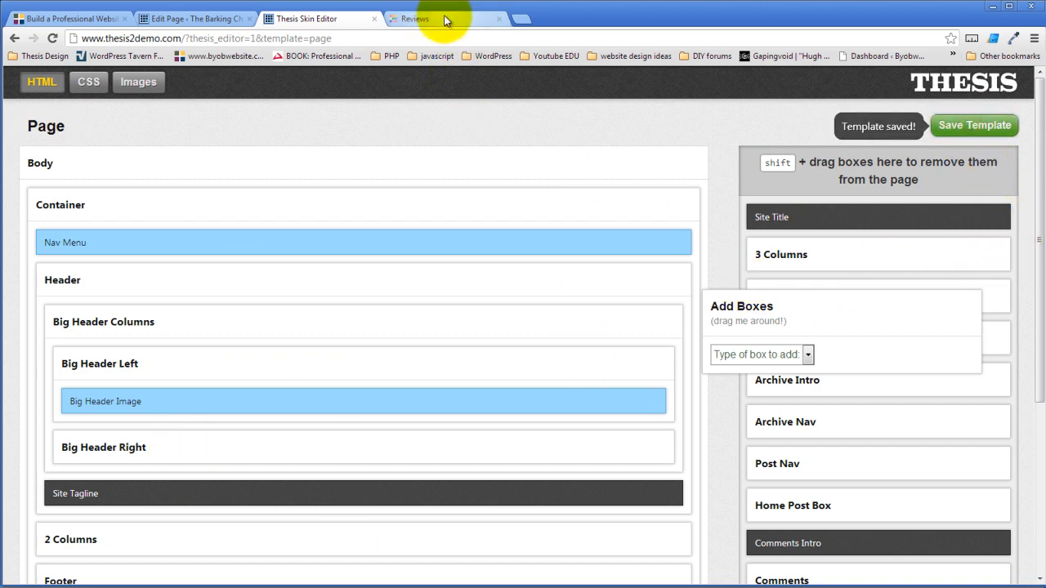
{"action": "left_click", "coordinate": [444, 15]}
- Reload Reviews and confirm the logo appears on the About page and links back home
{"action": "left_click", "coordinate": [52, 38]}
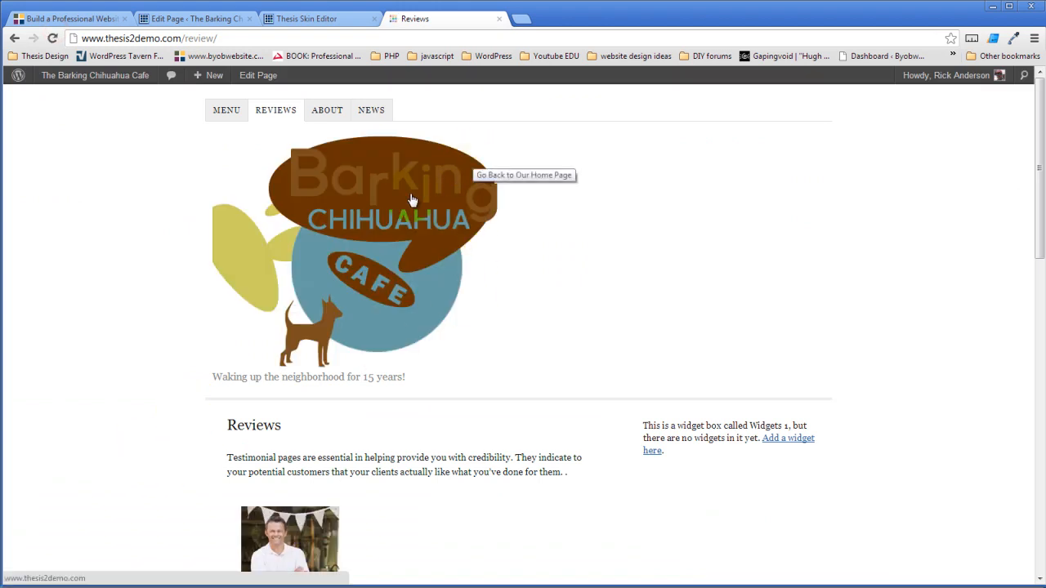
{"action": "left_click", "coordinate": [326, 111]}
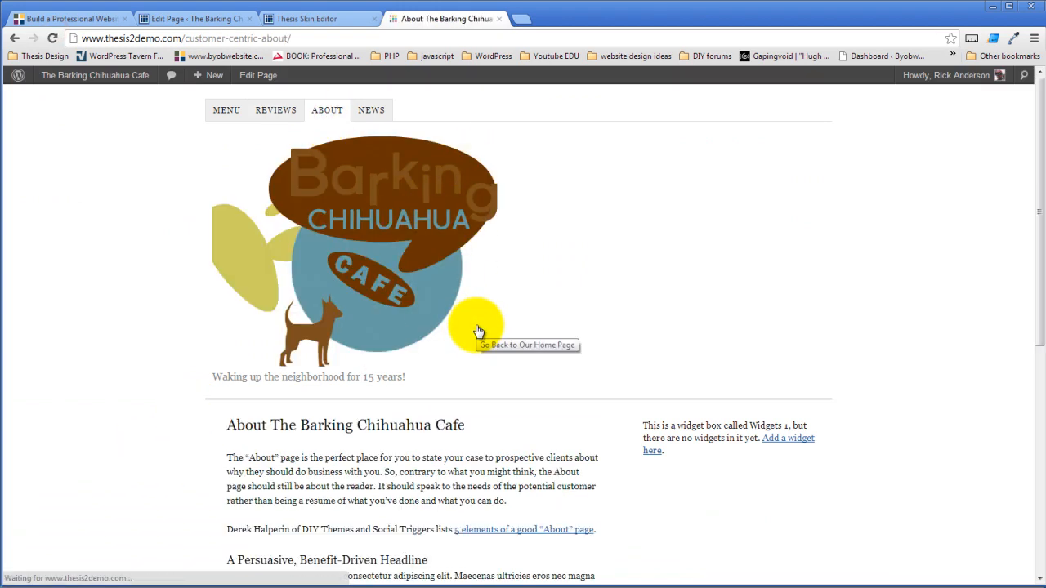
{"action": "left_click", "coordinate": [350, 227]}
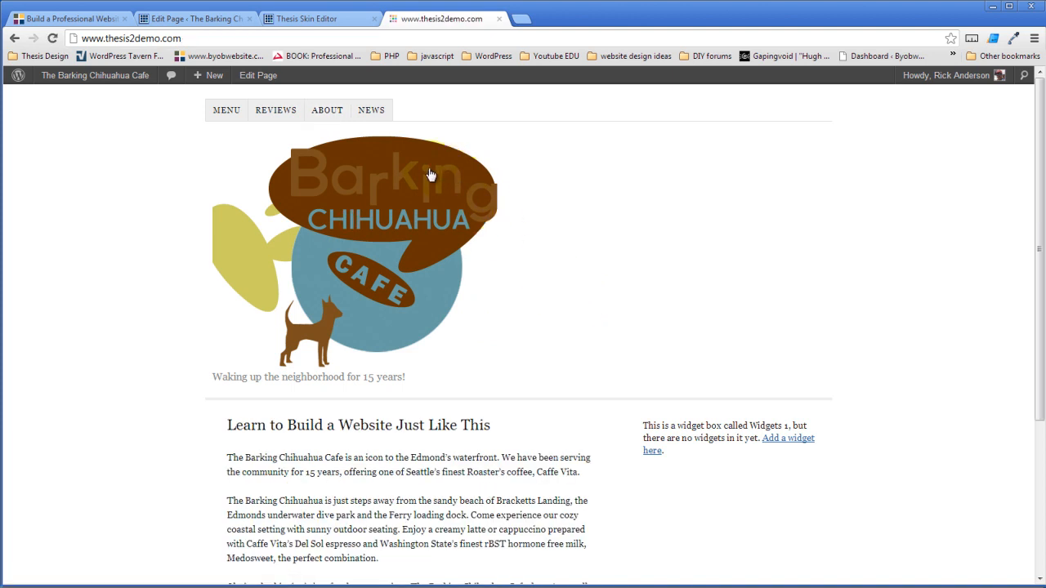
{"action": "left_click", "coordinate": [327, 110]}
{"action": "left_click", "coordinate": [374, 222]}
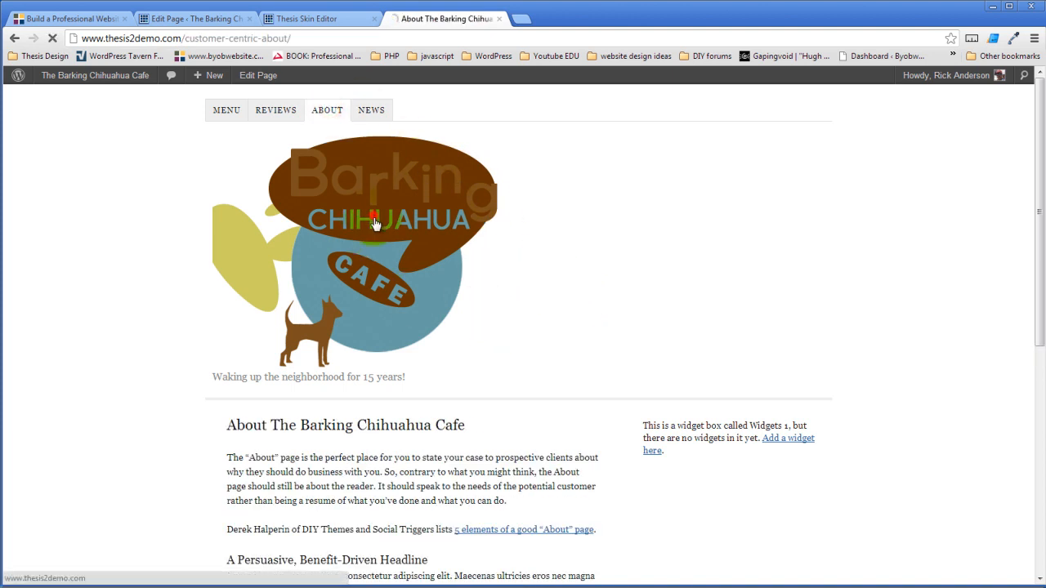
{"action": "left_click", "coordinate": [322, 20]}
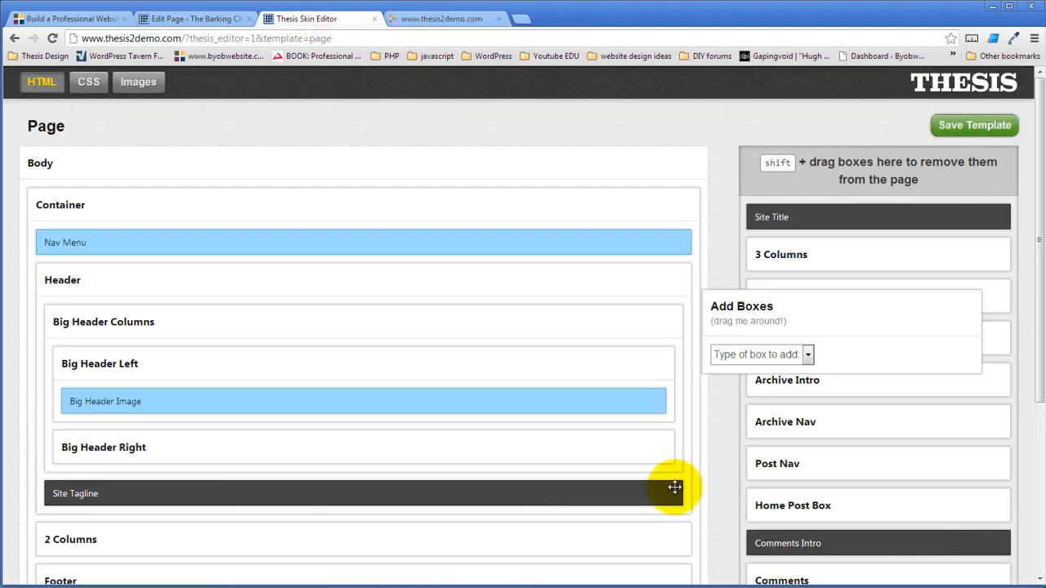
- Arrange Site Tagline above Nav Menu inside Big Header Right, then review the Nav Menu options
{"action": "left_click", "coordinate": [656, 447]}
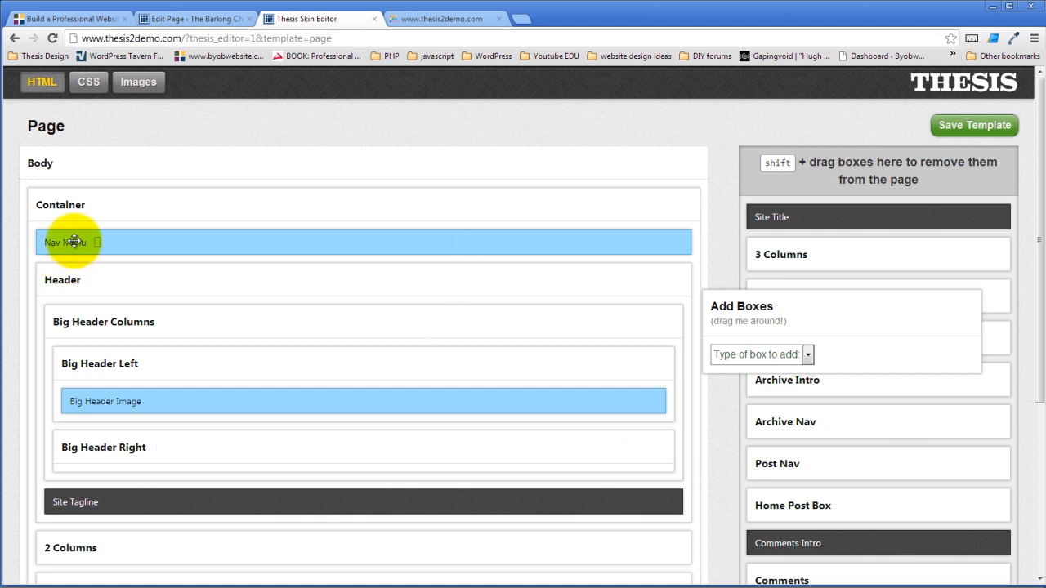
{"action": "left_click_drag", "start_coordinate": [74, 241], "coordinate": [182, 413]}
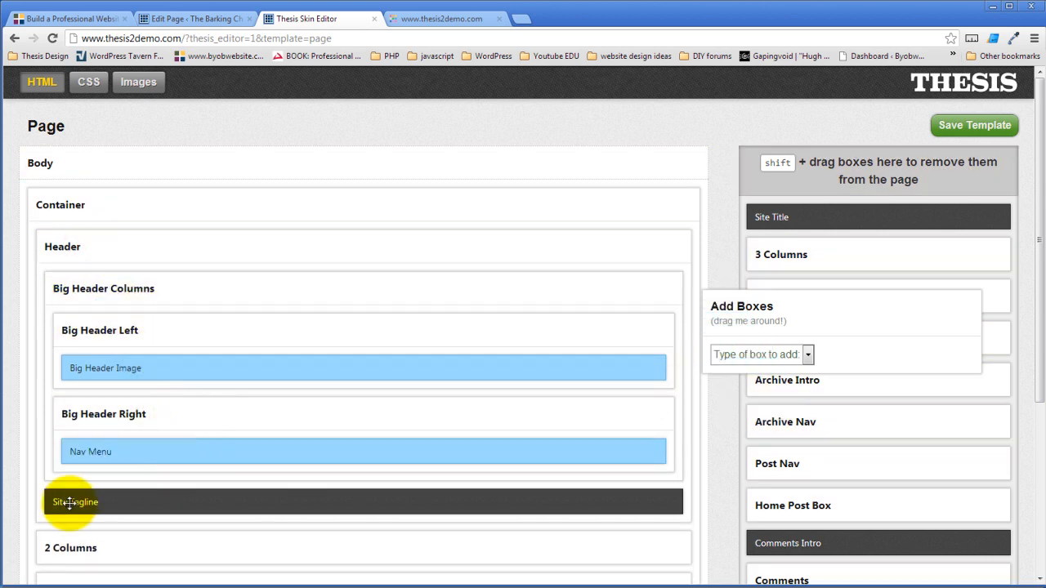
{"action": "left_click_drag", "start_coordinate": [70, 502], "coordinate": [131, 418]}
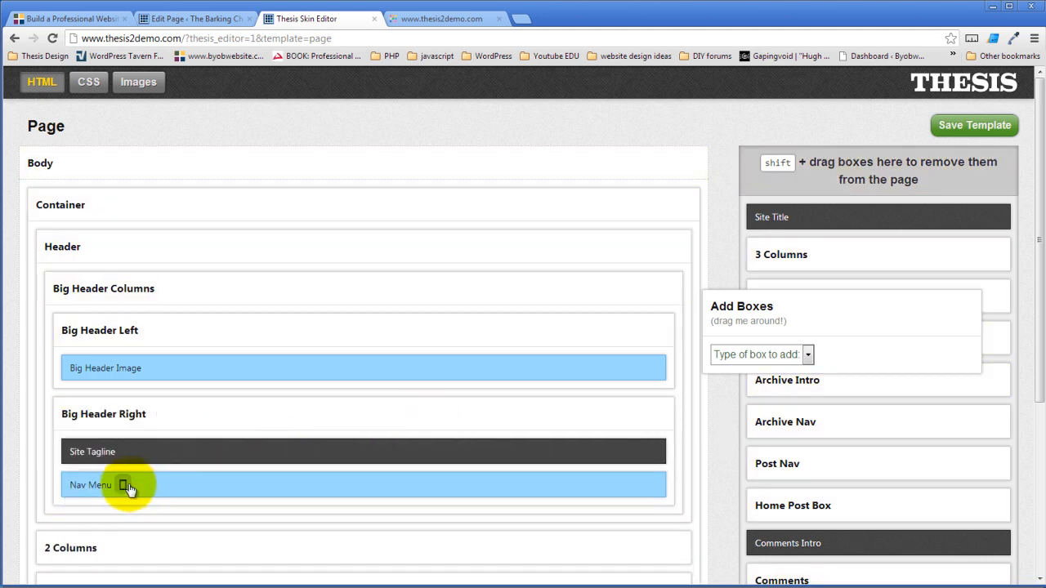
{"action": "left_click", "coordinate": [127, 487]}
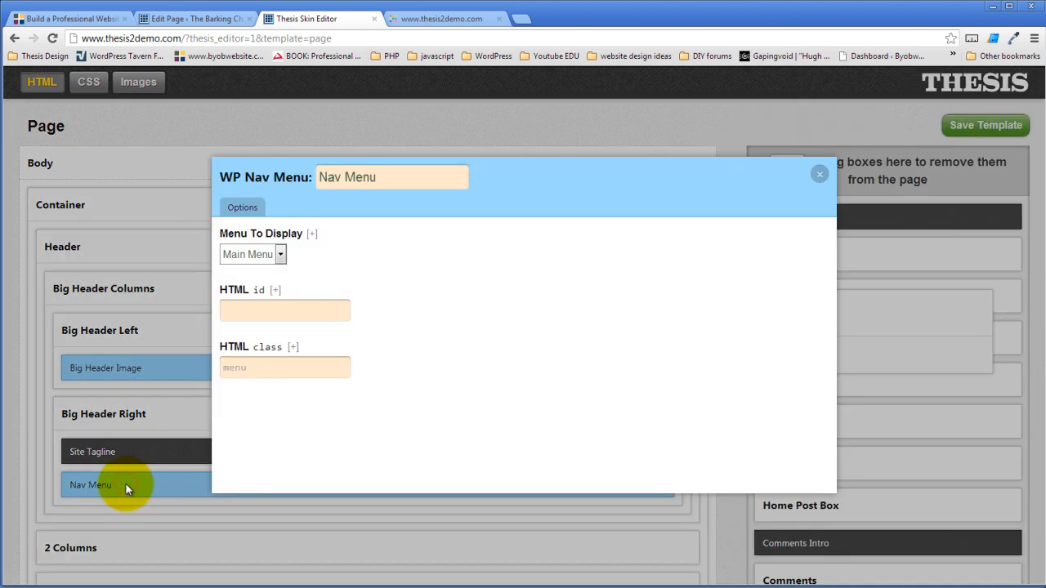
{"action": "left_click", "coordinate": [311, 367]}
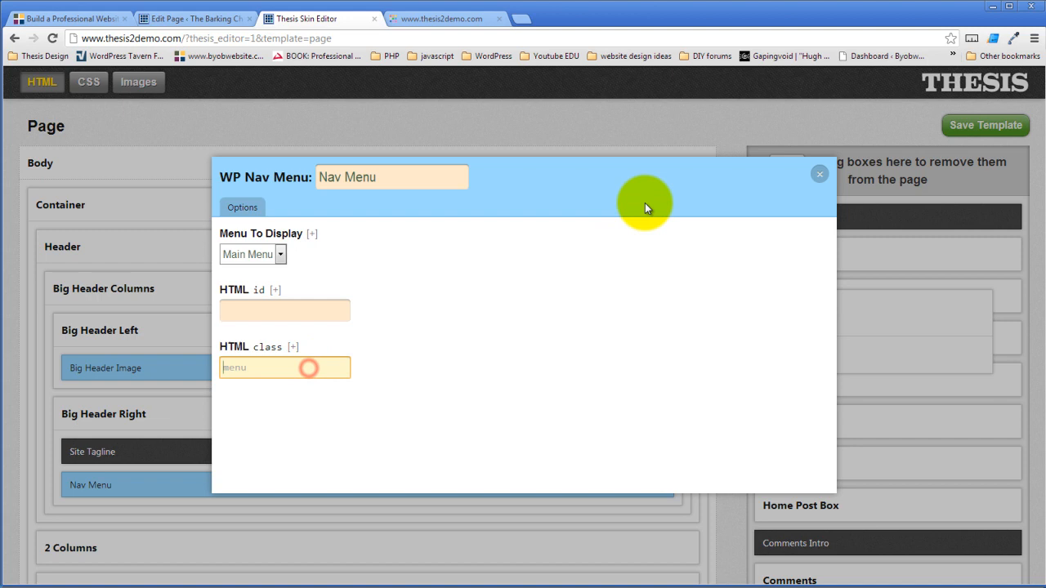
{"action": "left_click", "coordinate": [820, 173]}
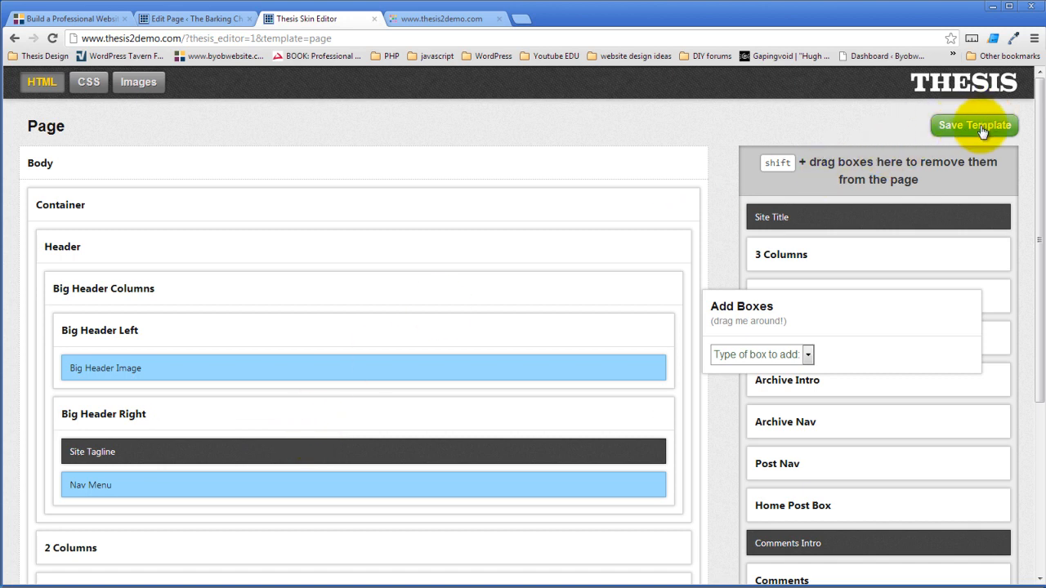
- Add a new Text Box named 'Page Intro' from Add Boxes
{"action": "scroll", "coordinate": [719, 393], "scroll_direction": "down", "scroll_amount": 2}
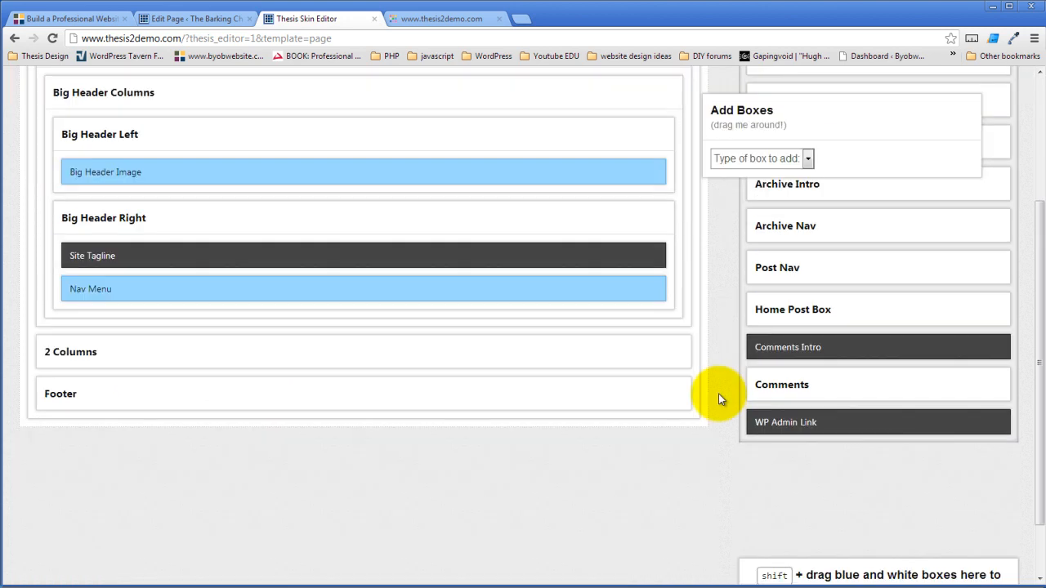
{"action": "scroll", "coordinate": [718, 393], "scroll_direction": "up", "scroll_amount": 2}
{"action": "left_click", "coordinate": [808, 289]}
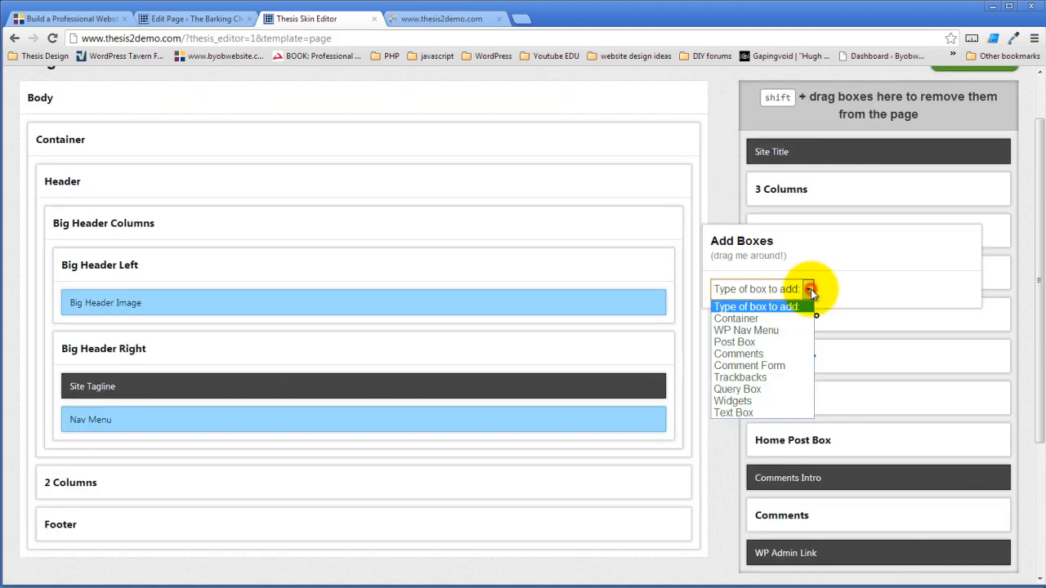
{"action": "left_click", "coordinate": [759, 412]}
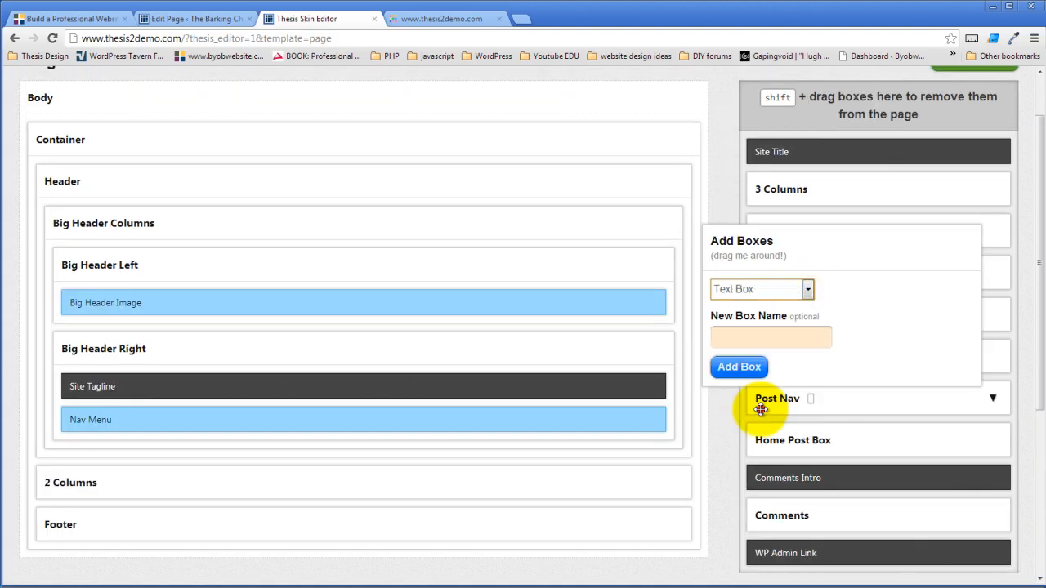
{"action": "left_click", "coordinate": [772, 335]}
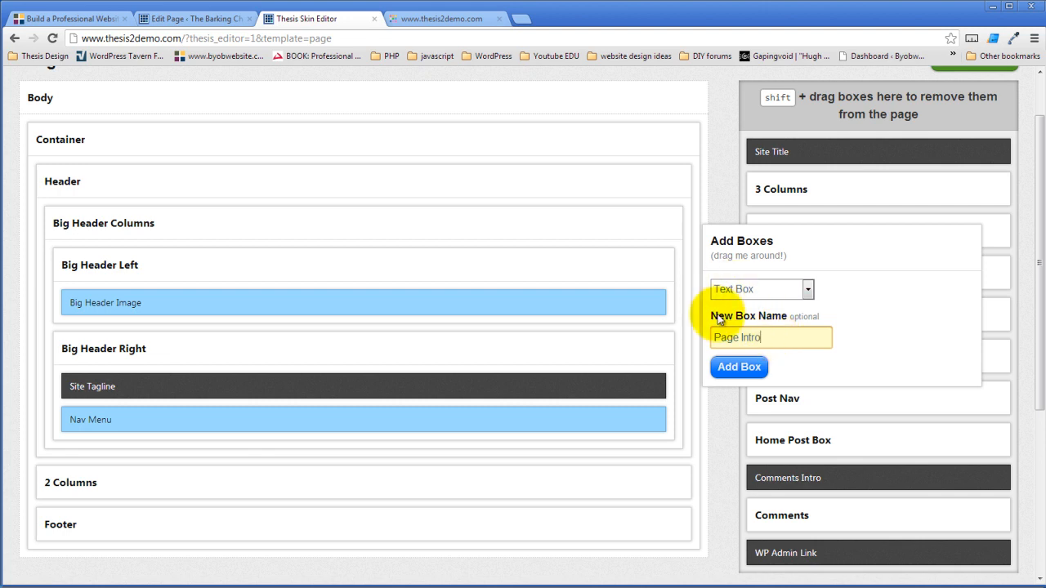
{"action": "left_click", "coordinate": [736, 367]}
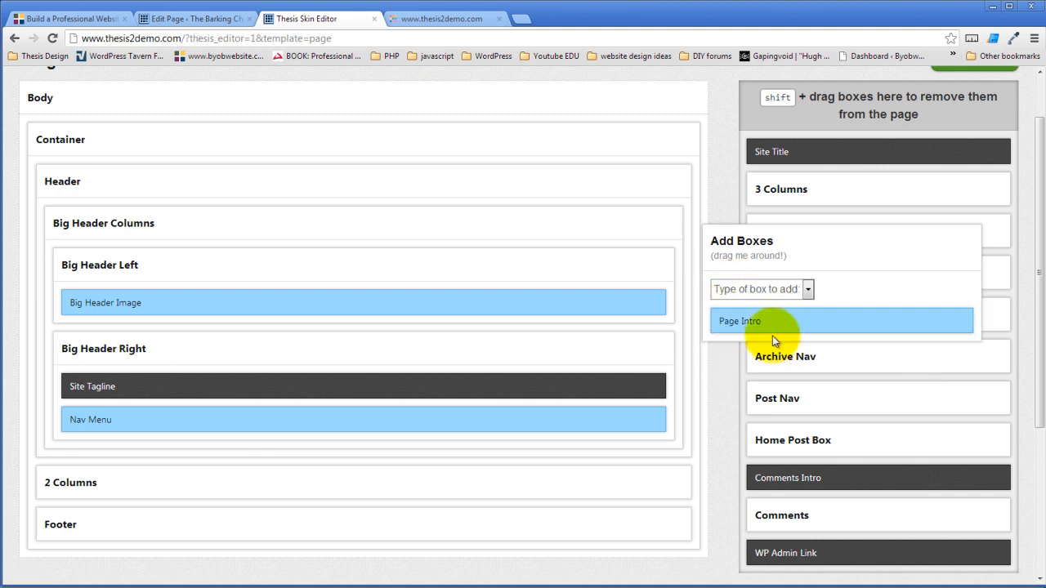
- Give the Page Intro box the HTML id page_intro, then go to the Sandbox page editor
{"action": "left_click", "coordinate": [771, 321]}
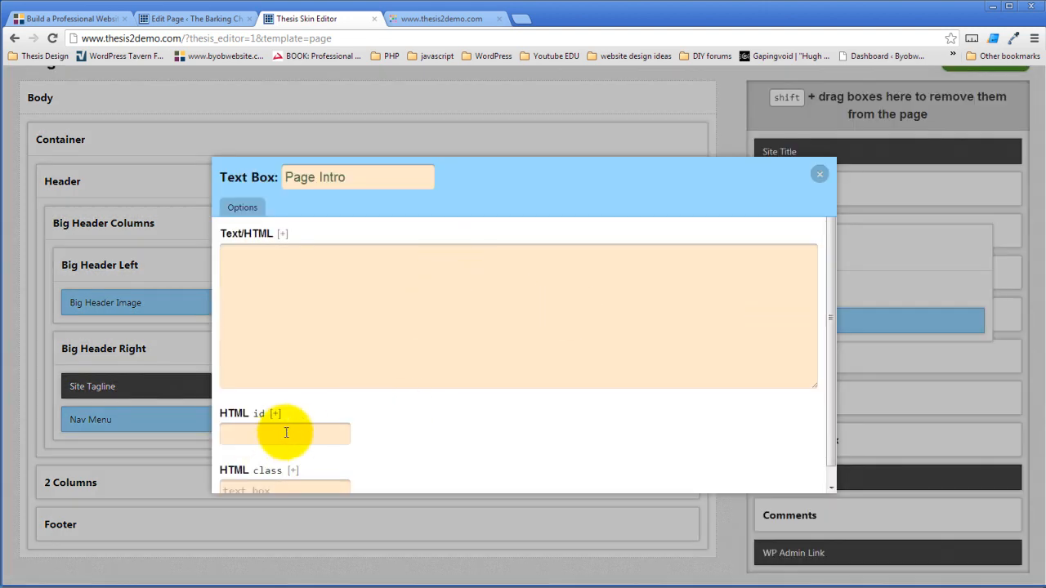
{"action": "scroll", "coordinate": [374, 426], "scroll_direction": "down", "scroll_amount": 1}
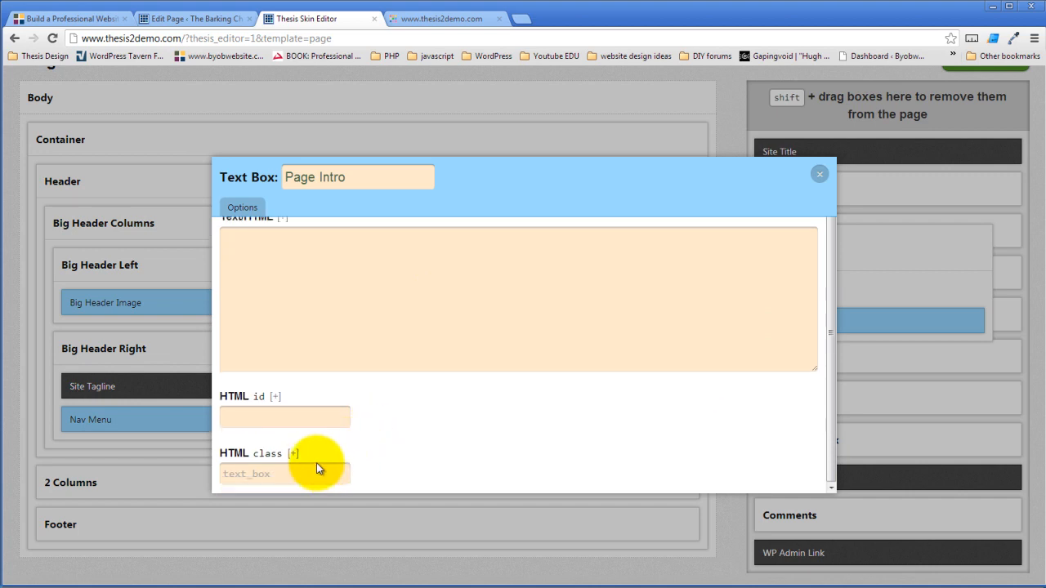
{"action": "left_click", "coordinate": [287, 419]}
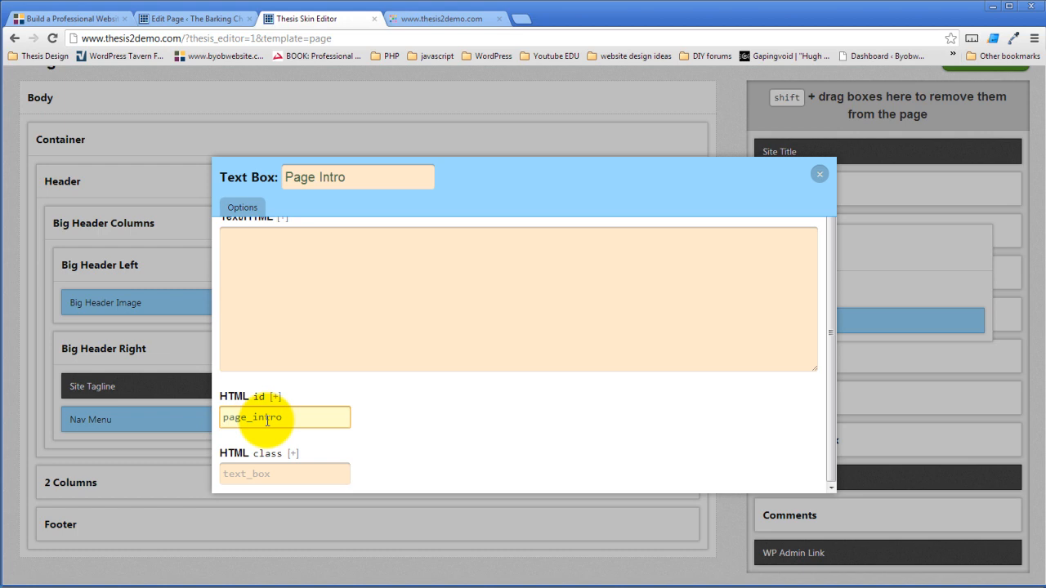
{"action": "left_click", "coordinate": [357, 309]}
{"action": "left_click", "coordinate": [173, 19]}
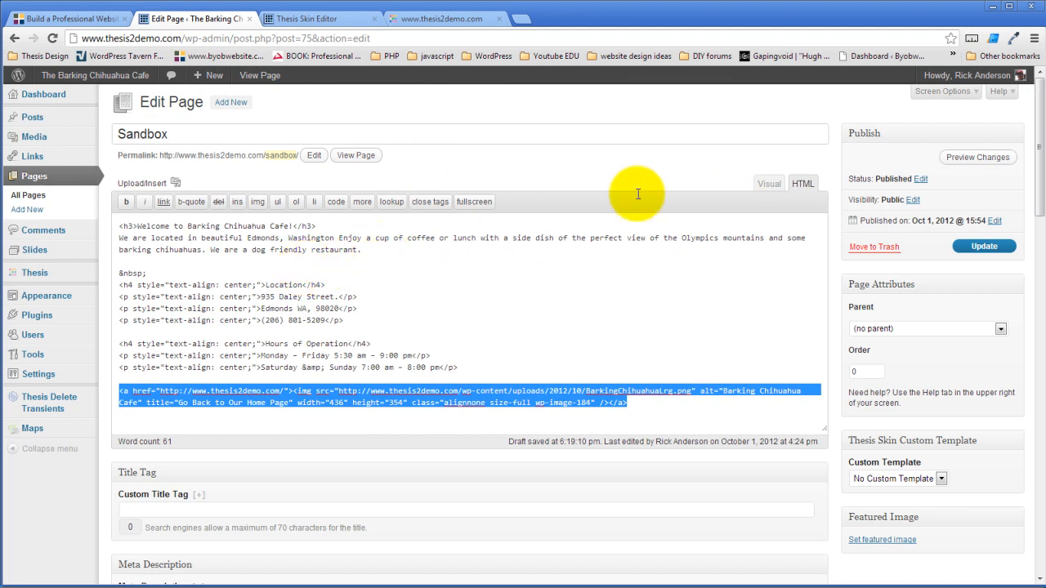
- Copy the formatted welcome text and trial-paste it into Page Intro, then undo it
{"action": "left_click", "coordinate": [769, 184]}
{"action": "scroll", "coordinate": [322, 341], "scroll_direction": "up", "scroll_amount": 1}
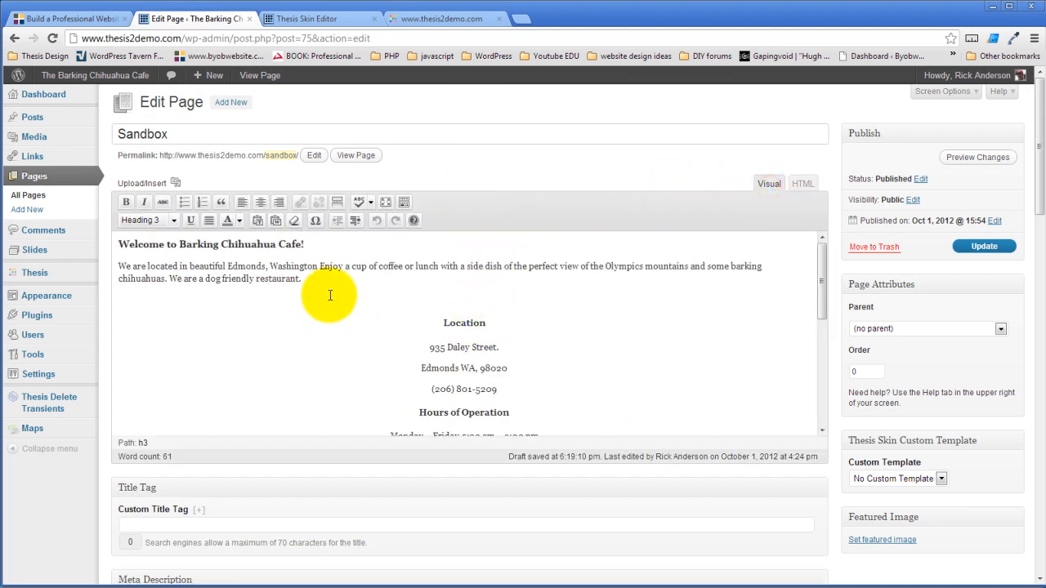
{"action": "left_click_drag", "start_coordinate": [338, 283], "coordinate": [100, 224]}
{"action": "key", "text": "ctrl+c"}
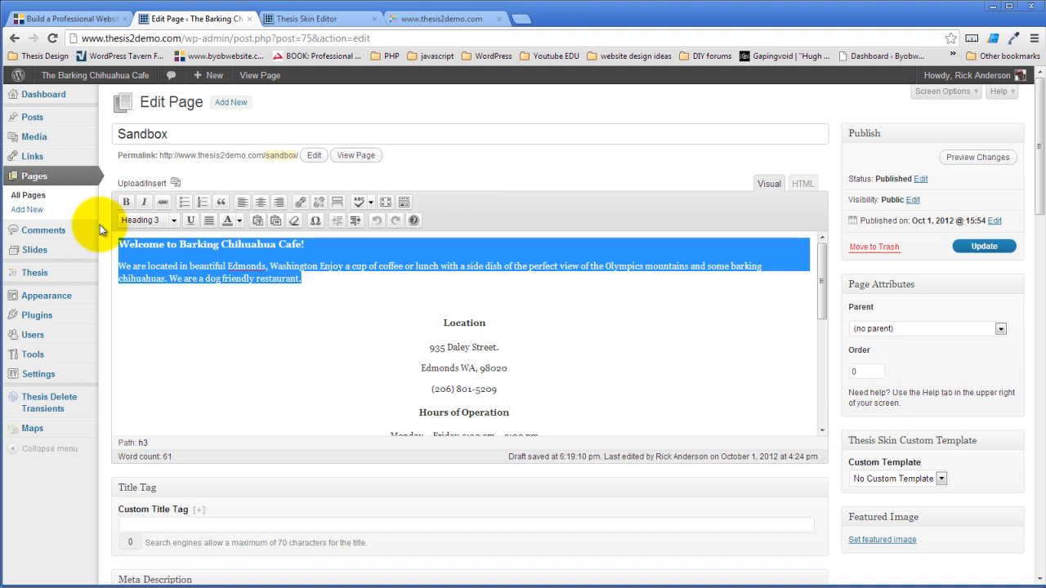
{"action": "left_click", "coordinate": [346, 18]}
{"action": "left_click", "coordinate": [339, 250]}
{"action": "key", "text": "ctrl+v"}
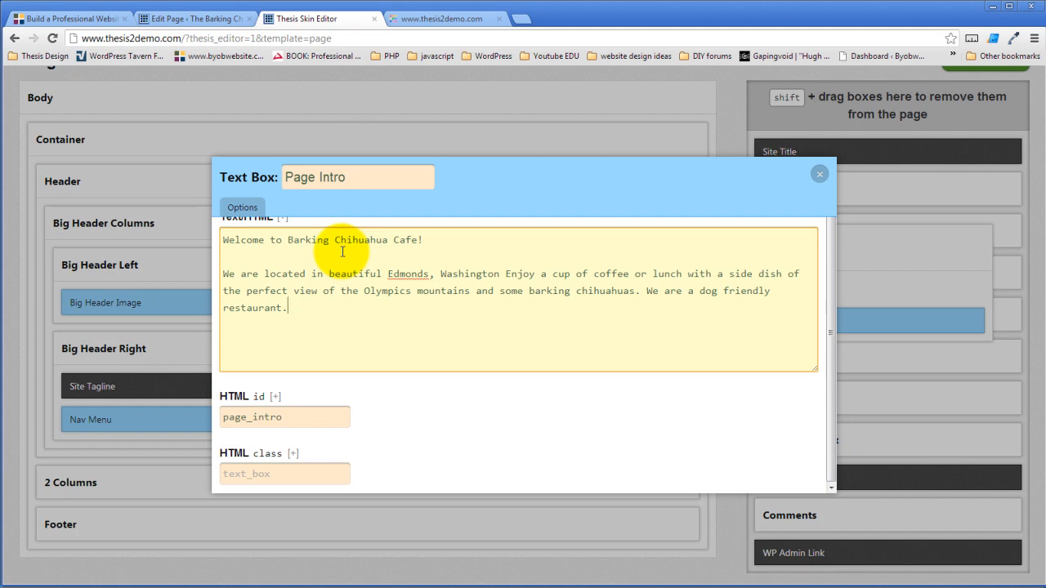
{"action": "key", "text": "ctrl+z"}
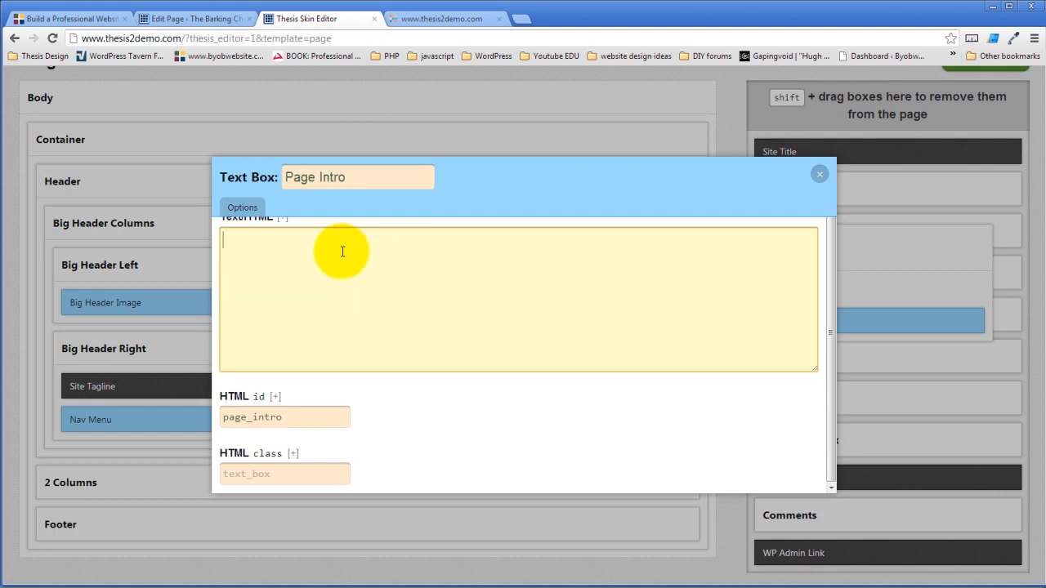
- Copy the welcome h3 heading and paragraph as HTML source for the Page Intro content
{"action": "left_click", "coordinate": [196, 18]}
{"action": "left_click", "coordinate": [802, 183]}
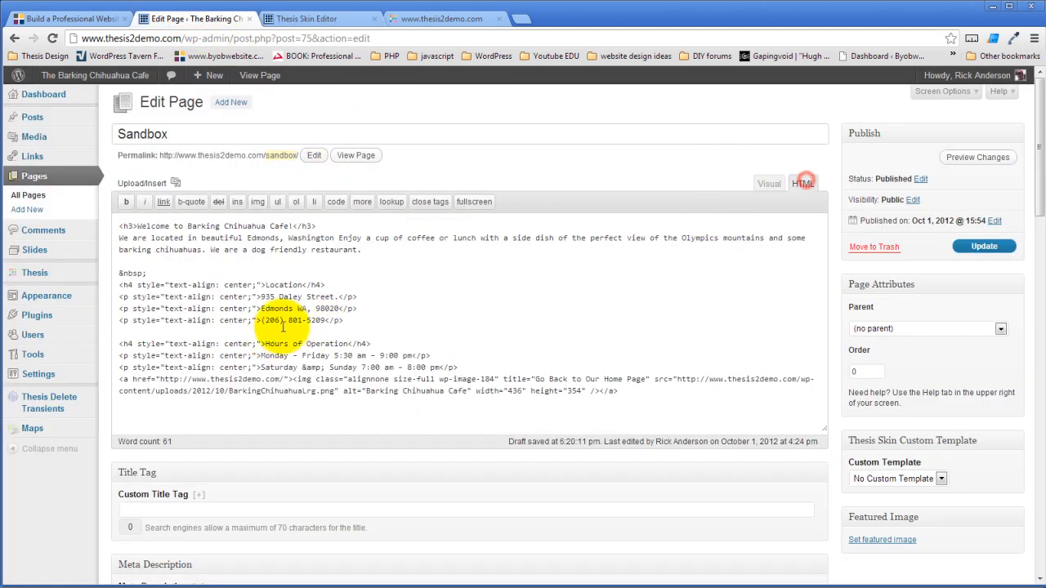
{"action": "left_click_drag", "start_coordinate": [389, 245], "coordinate": [115, 225]}
{"action": "key", "text": "ctrl+c"}
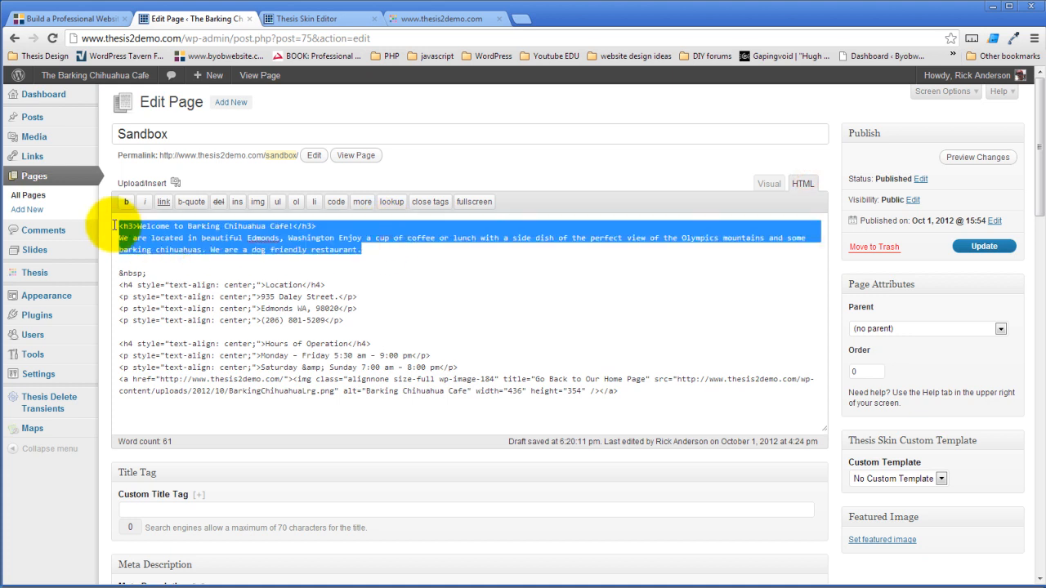
{"action": "left_click", "coordinate": [323, 17]}
{"action": "left_click", "coordinate": [310, 270]}
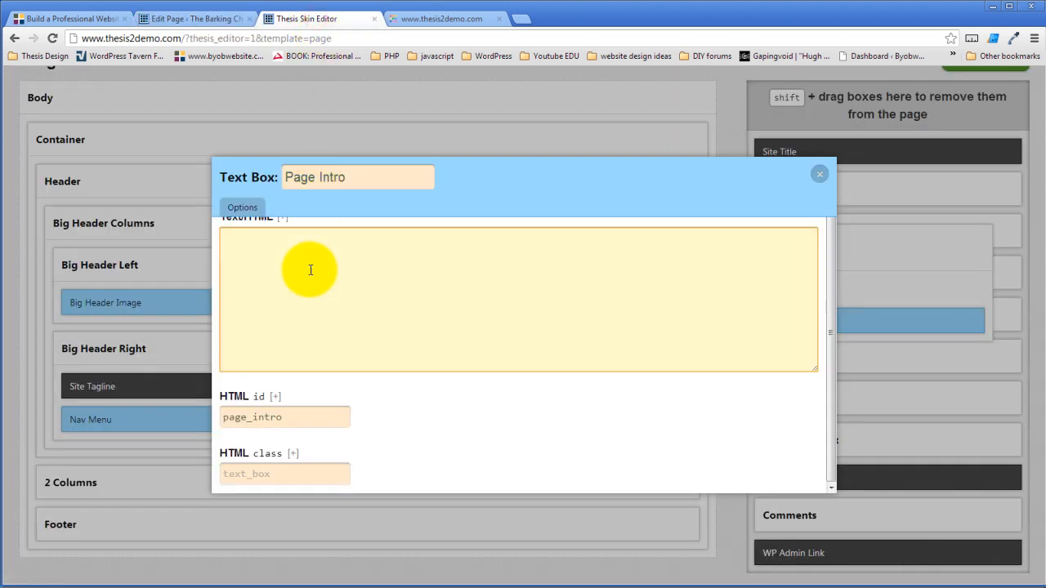
- Paste the welcome HTML into Page Intro and add <p> before 'We are located'
{"action": "key", "text": "ctrl+v"}
{"action": "left_click", "coordinate": [222, 258]}
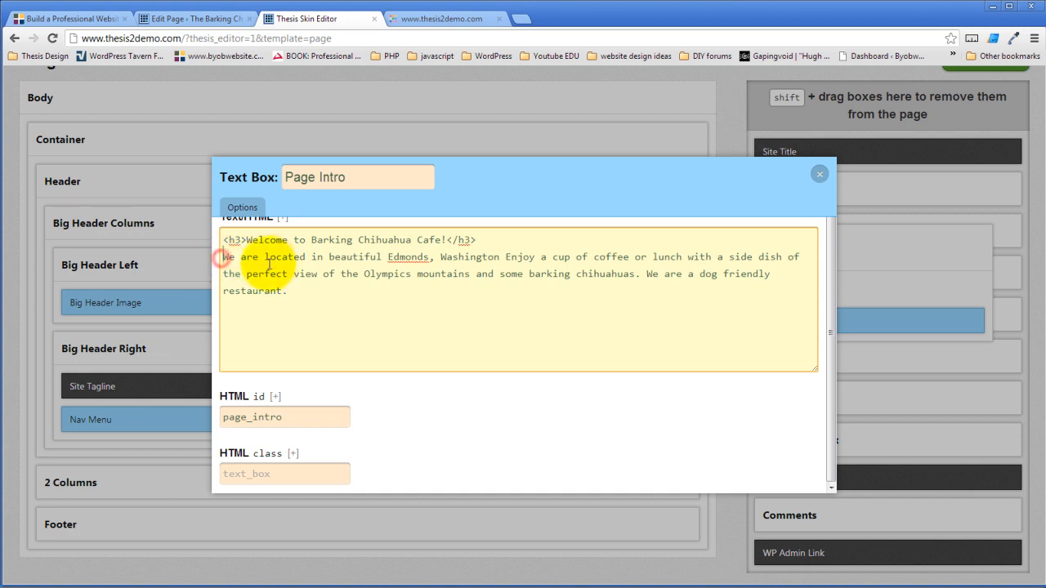
{"action": "type", "text": "<p>"}
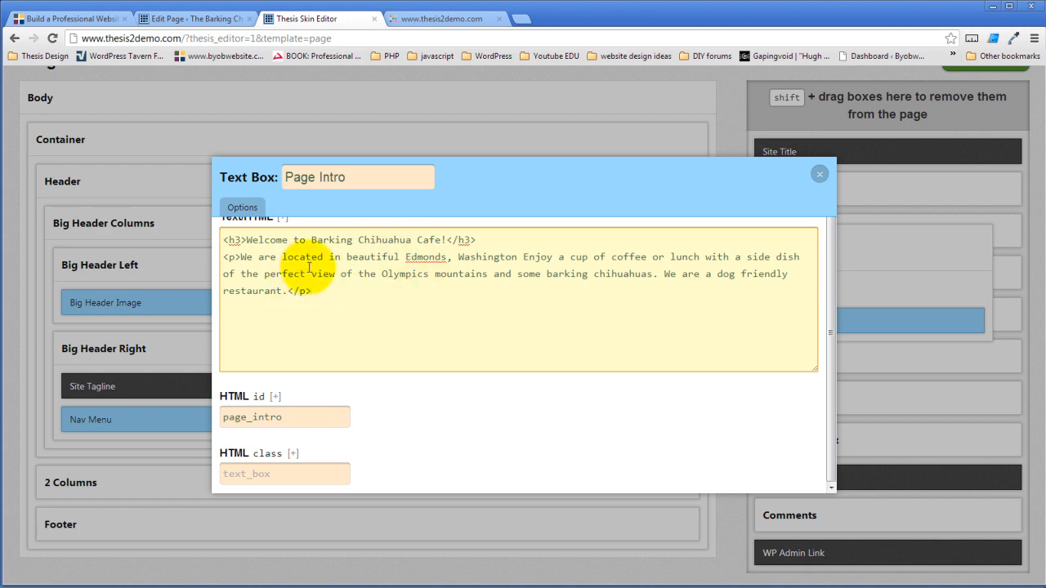
{"action": "left_click", "coordinate": [700, 195]}
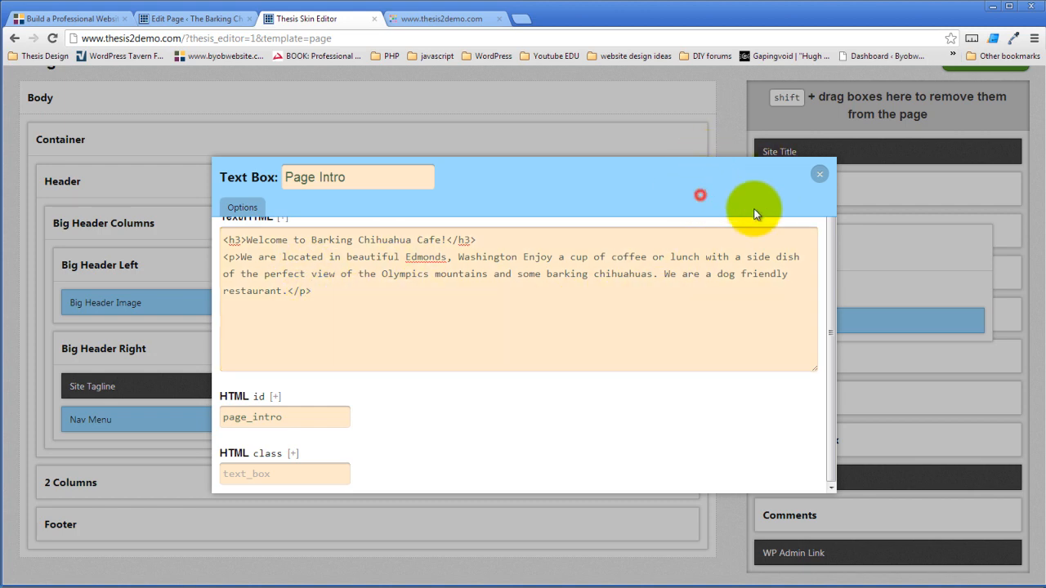
- Close the Page Intro options, save the template, and view the live cafe site
{"action": "left_click", "coordinate": [819, 176]}
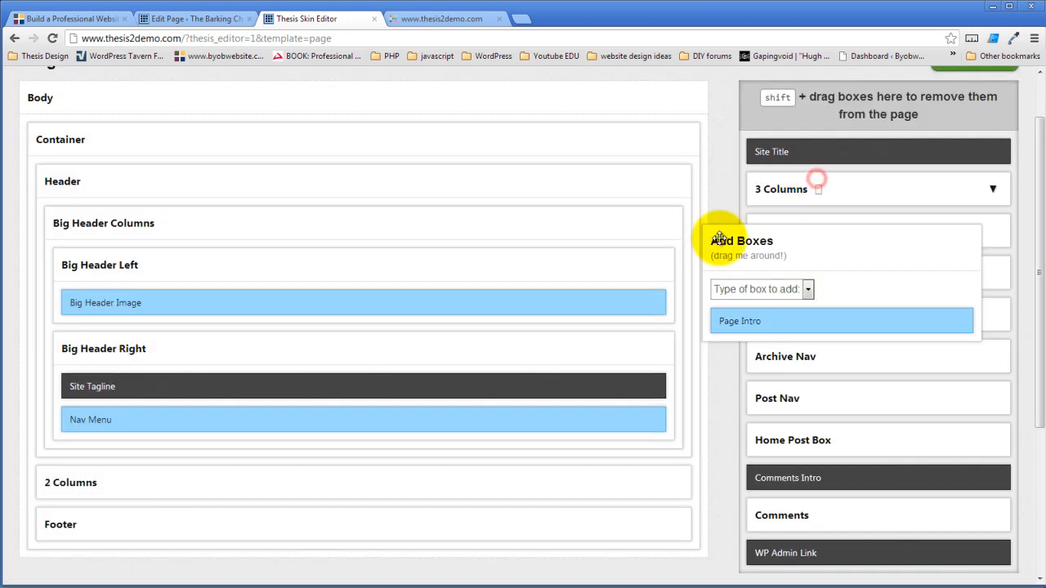
{"action": "left_click", "coordinate": [991, 126]}
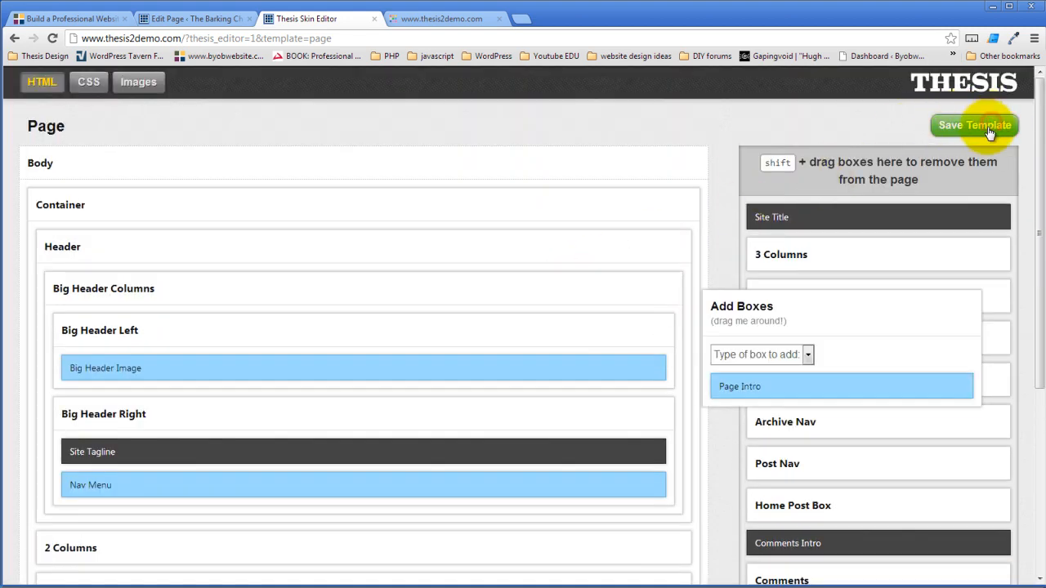
{"action": "left_click", "coordinate": [441, 19]}
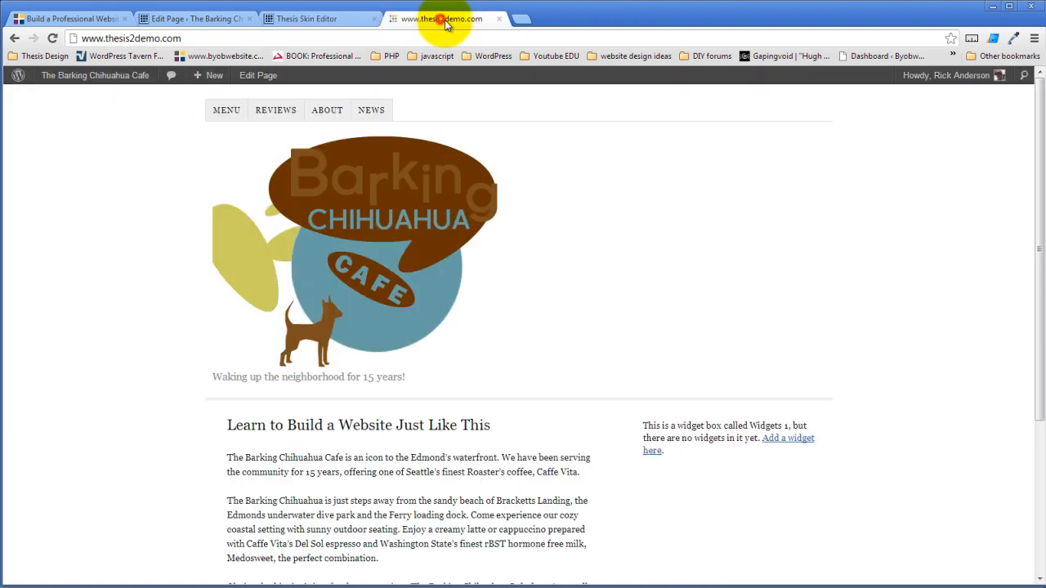
- Reload the cafe home page to check the tagline and menu beside the logo, then return
{"action": "left_click", "coordinate": [52, 39]}
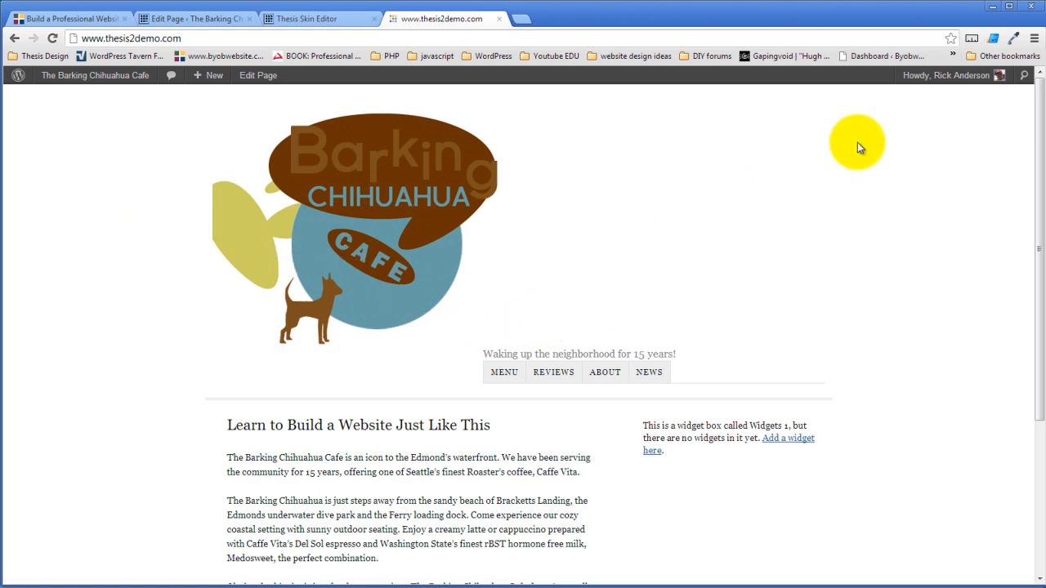
{"action": "scroll", "coordinate": [859, 147], "scroll_direction": "down", "scroll_amount": 3}
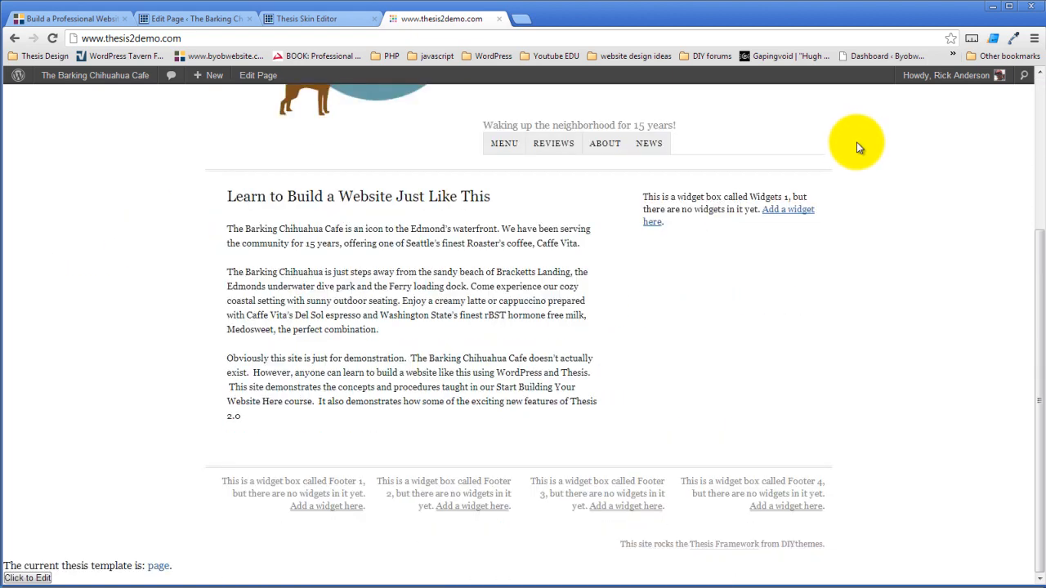
{"action": "scroll", "coordinate": [856, 147], "scroll_direction": "up", "scroll_amount": 3}
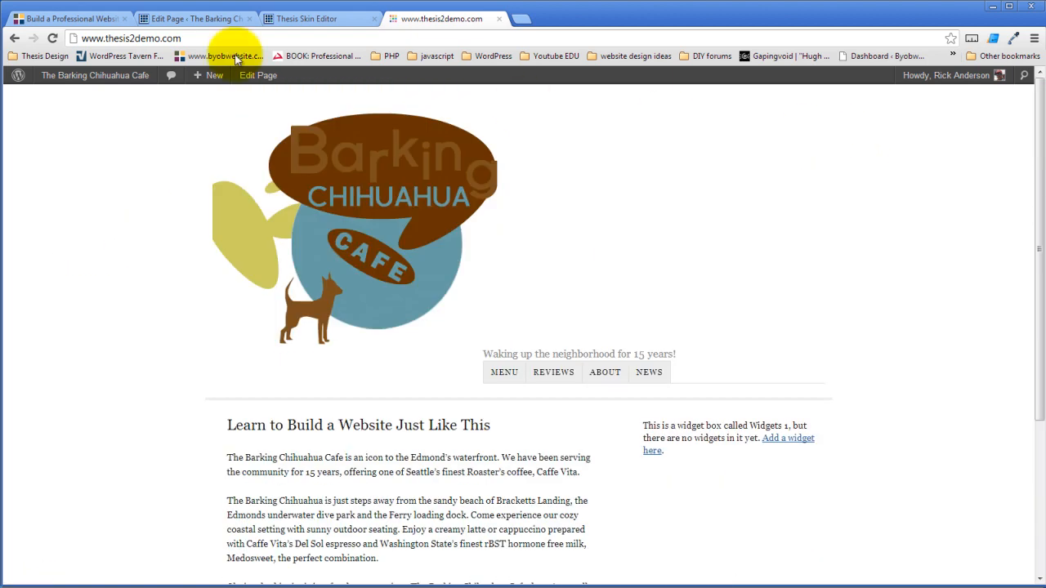
{"action": "left_click", "coordinate": [315, 21]}
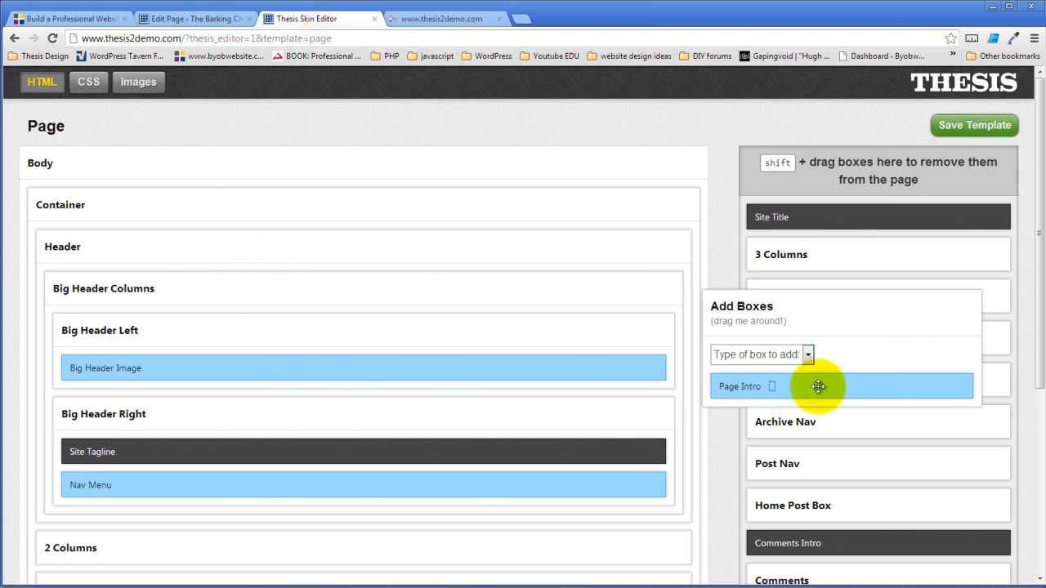
- Place Page Intro in Big Header Right below Nav Menu and save the template
{"action": "left_click_drag", "start_coordinate": [818, 386], "coordinate": [347, 412]}
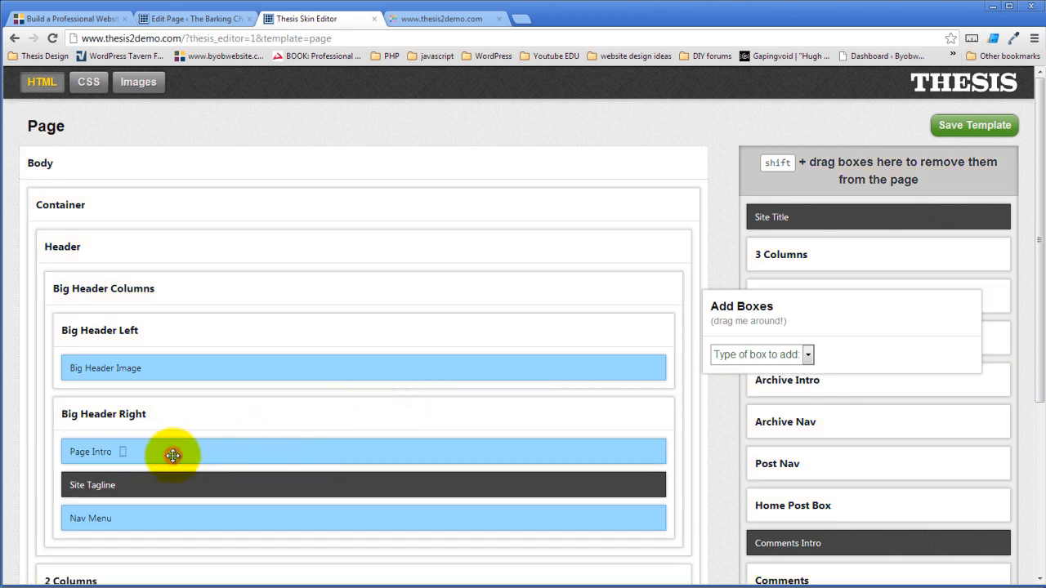
{"action": "left_click_drag", "start_coordinate": [177, 452], "coordinate": [170, 516]}
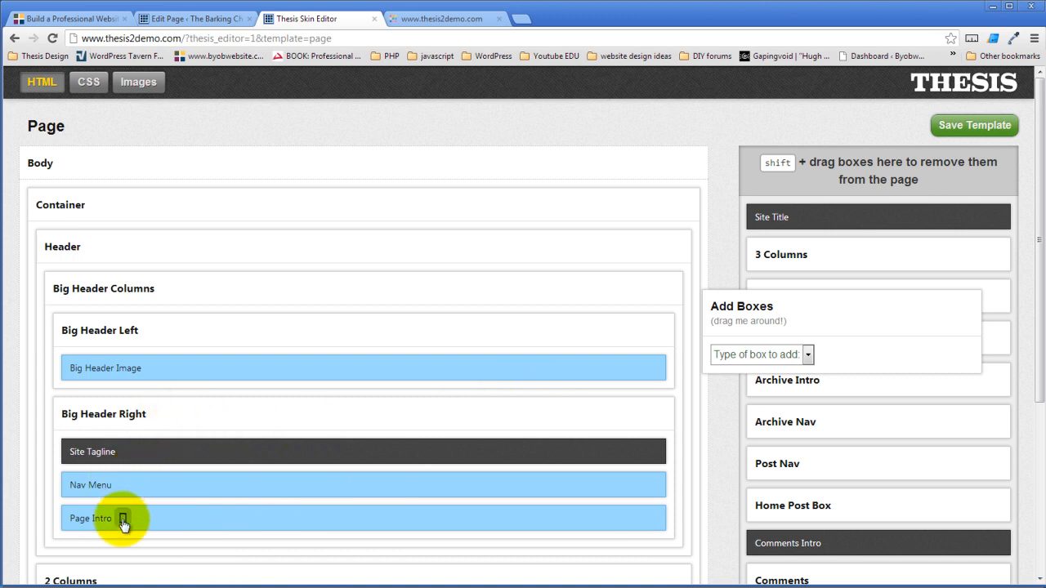
{"action": "left_click", "coordinate": [965, 136]}
{"action": "left_click", "coordinate": [431, 18]}
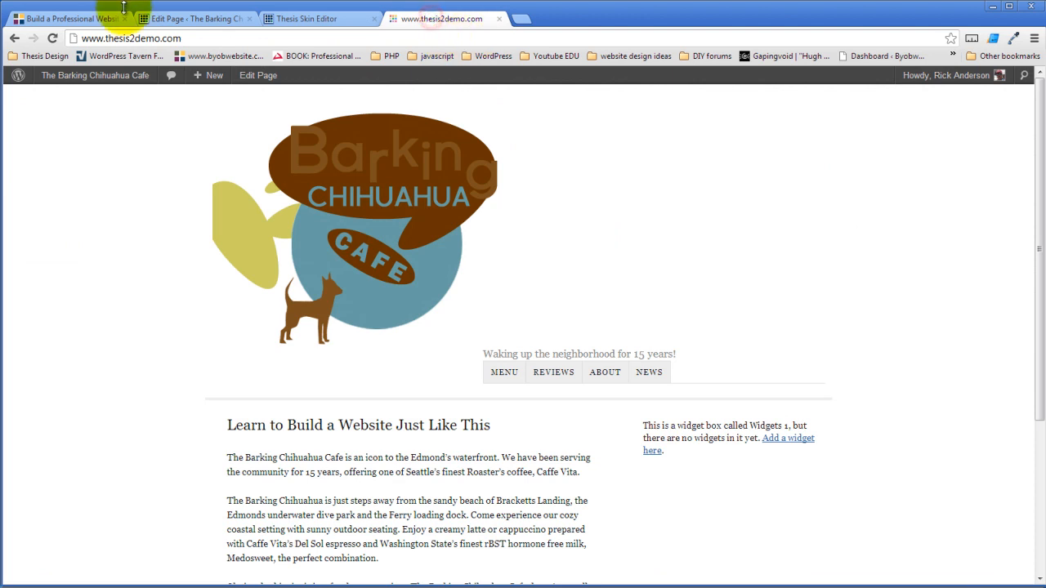
- Reload the live site to see the welcome intro, then inspect the logo in DevTools
{"action": "left_click", "coordinate": [52, 38]}
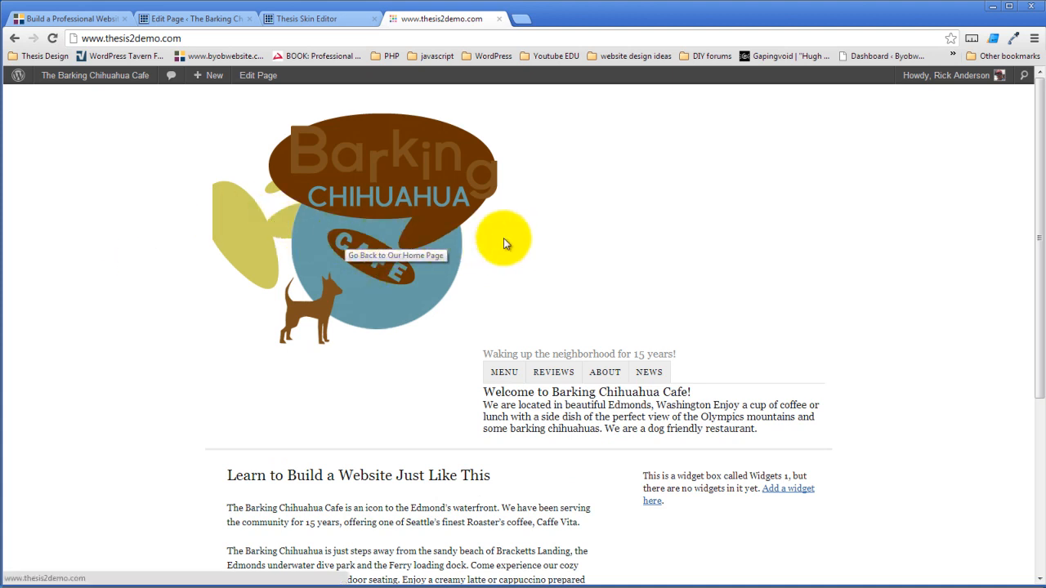
{"action": "right_click", "coordinate": [426, 262]}
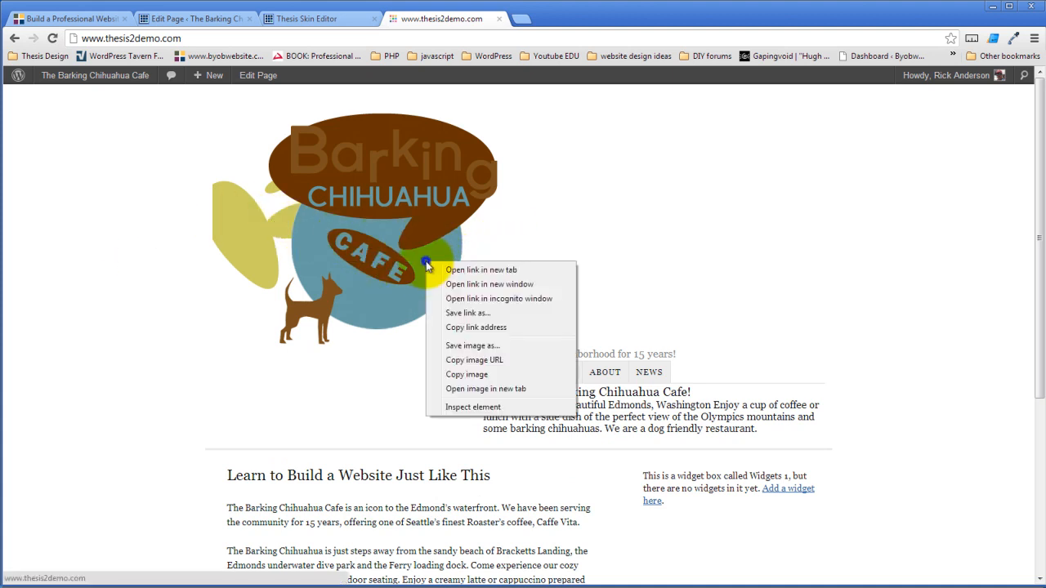
{"action": "left_click", "coordinate": [470, 406]}
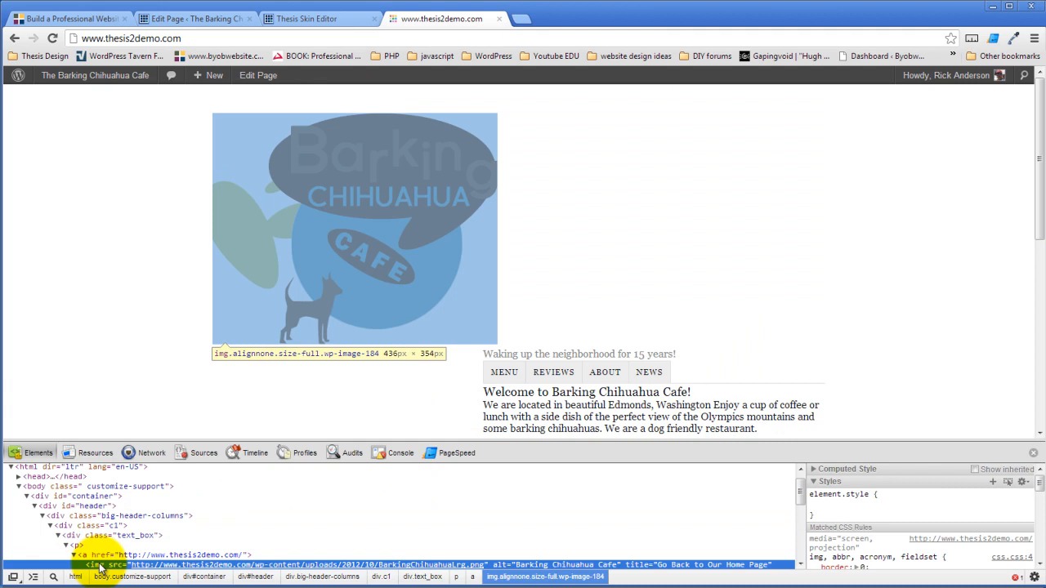
{"action": "scroll", "coordinate": [102, 555], "scroll_direction": "down", "scroll_amount": 2}
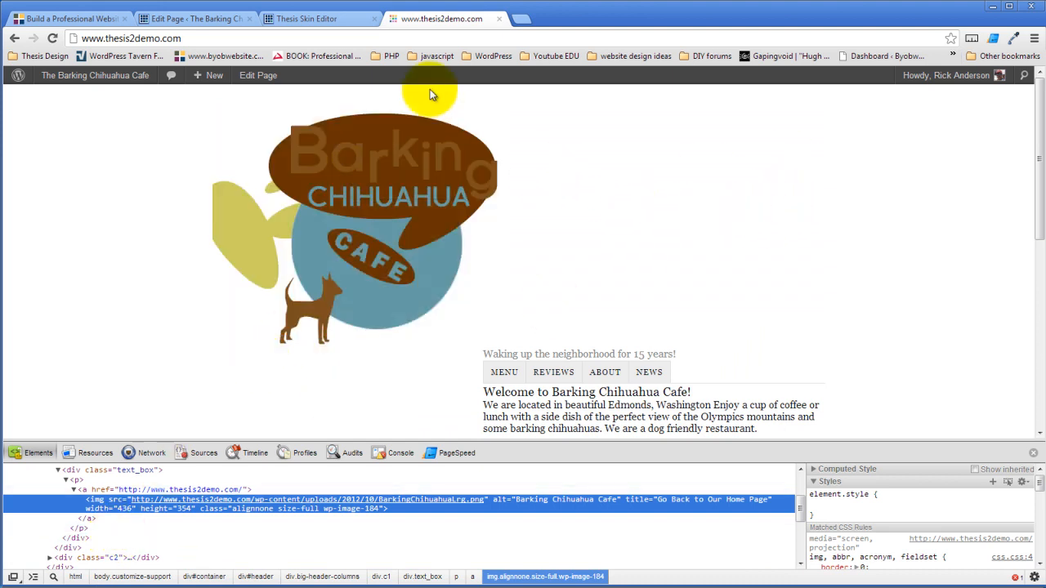
- Bring up the Header package's padding settings in the skin CSS options
{"action": "left_click", "coordinate": [327, 18]}
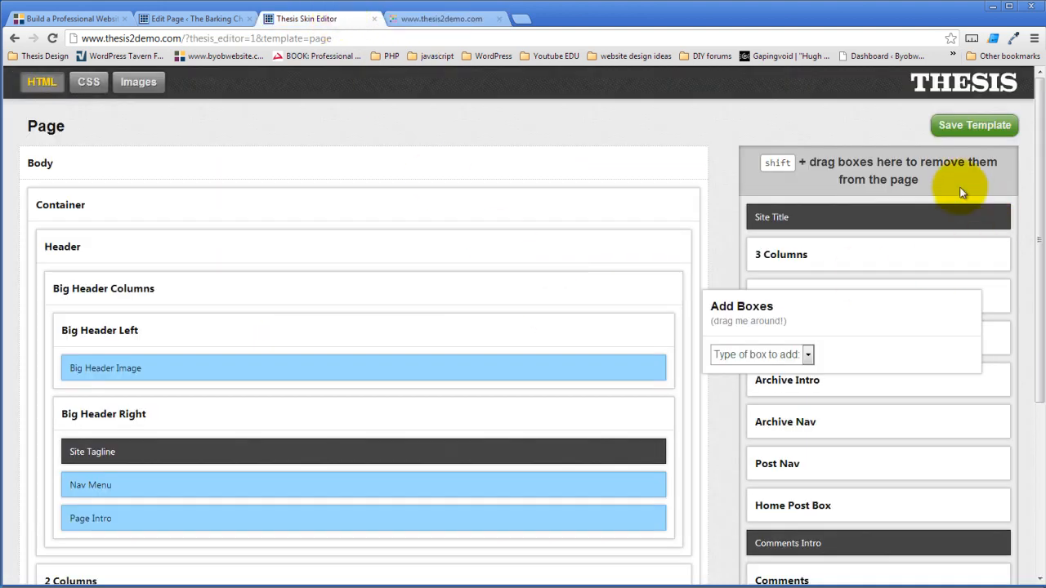
{"action": "left_click", "coordinate": [89, 82]}
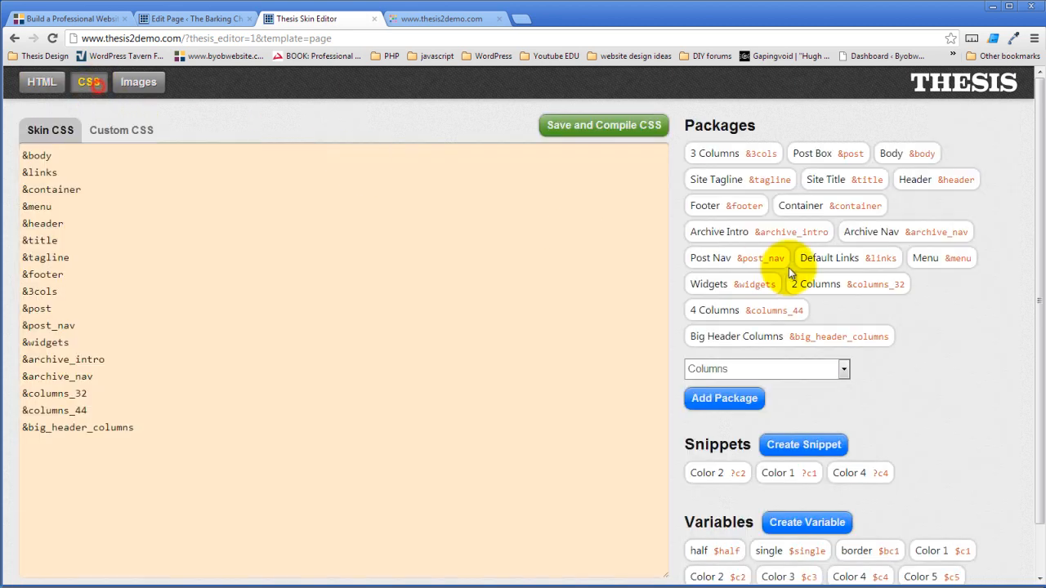
{"action": "left_click", "coordinate": [958, 183]}
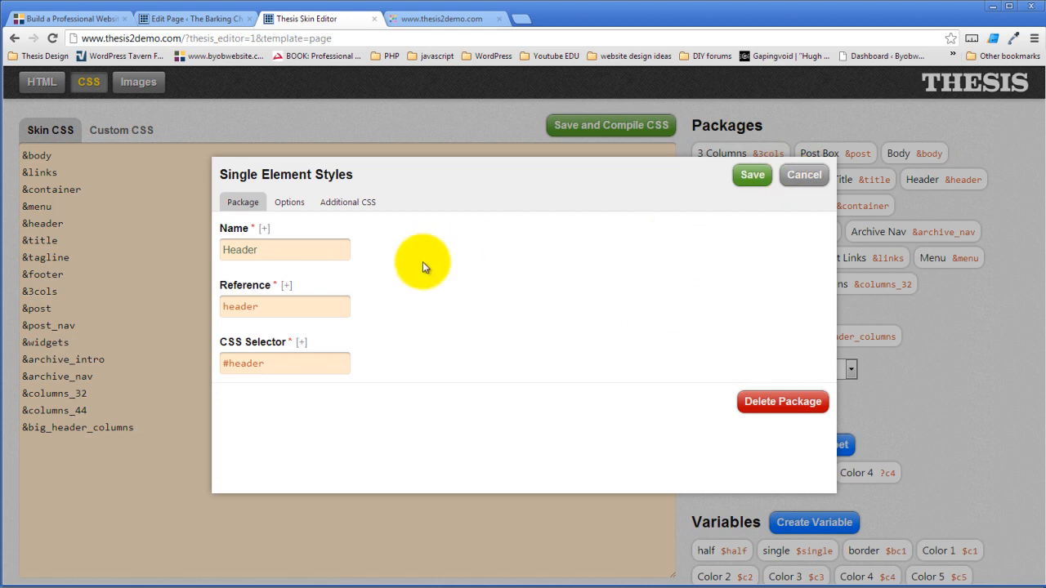
{"action": "left_click", "coordinate": [291, 206]}
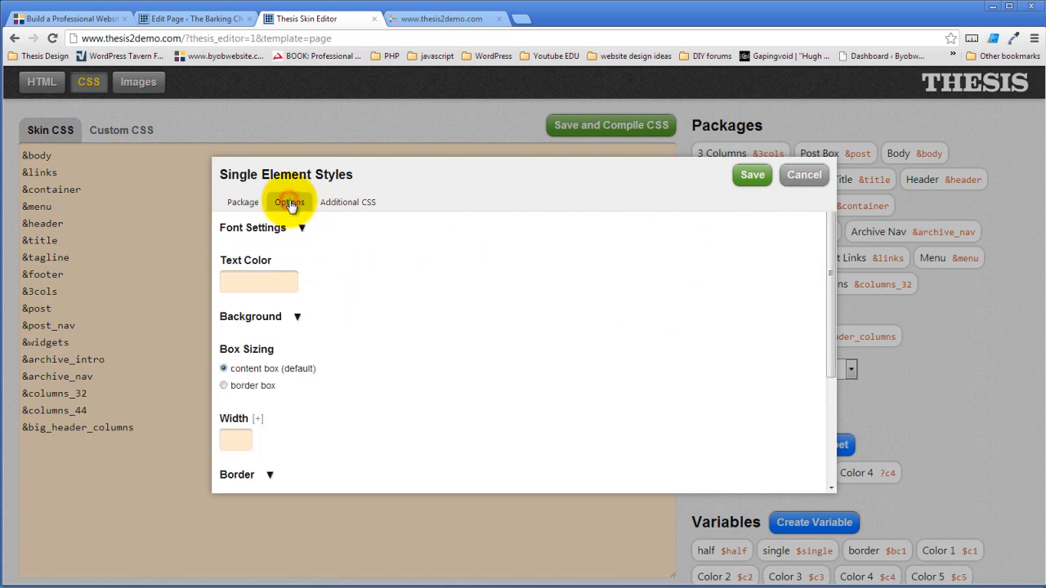
{"action": "scroll", "coordinate": [310, 304], "scroll_direction": "down", "scroll_amount": 2}
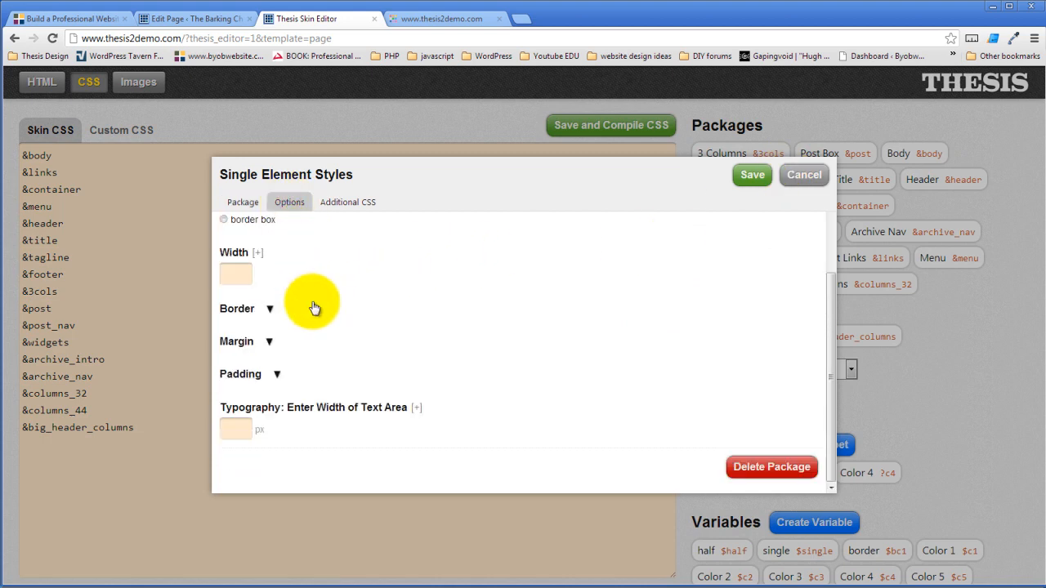
{"action": "left_click", "coordinate": [269, 342]}
{"action": "scroll", "coordinate": [349, 327], "scroll_direction": "down", "scroll_amount": 2}
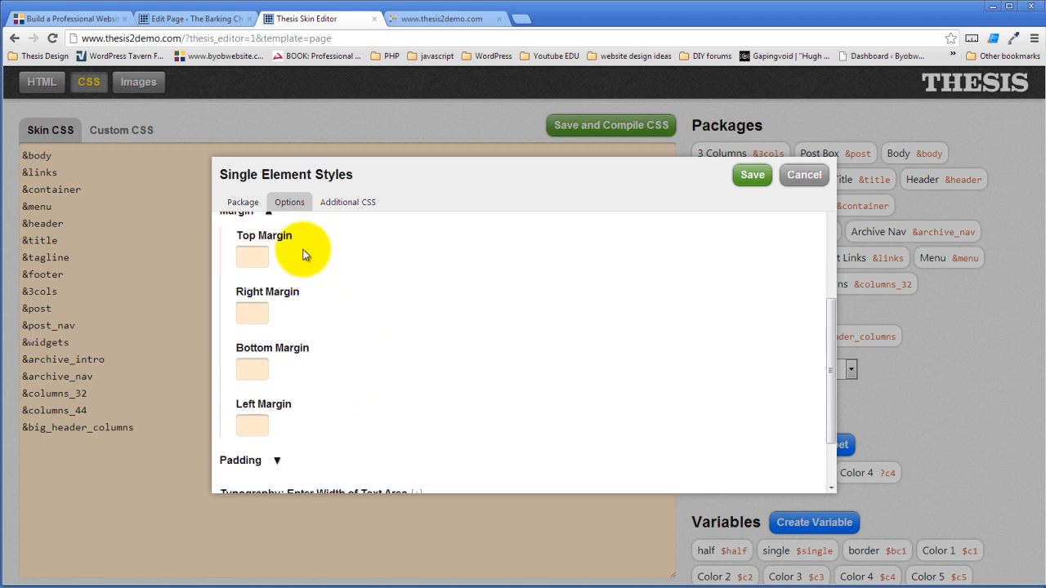
{"action": "left_click", "coordinate": [269, 212]}
{"action": "left_click", "coordinate": [275, 371]}
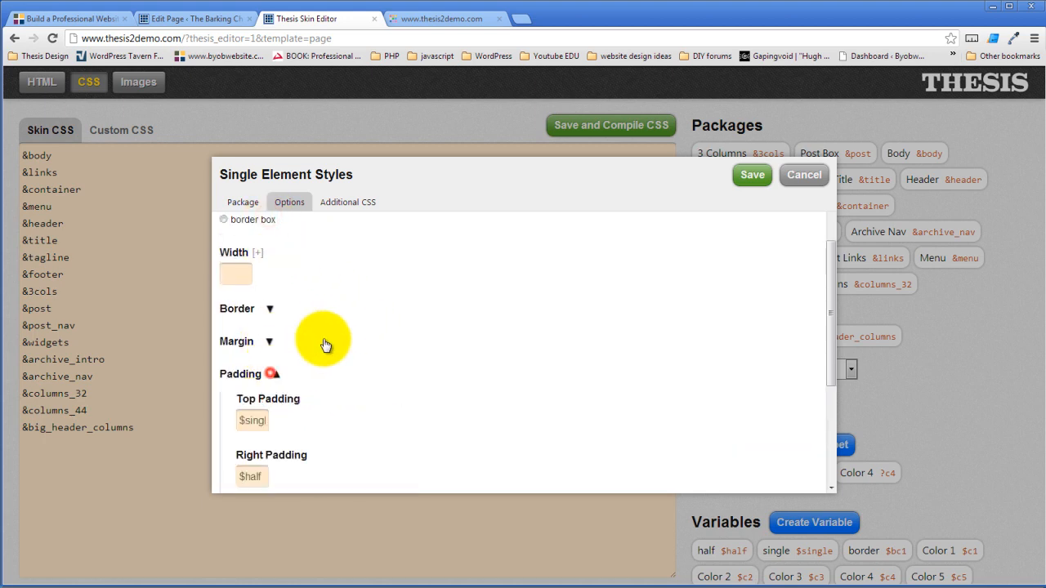
{"action": "scroll", "coordinate": [324, 343], "scroll_direction": "down", "scroll_amount": 2}
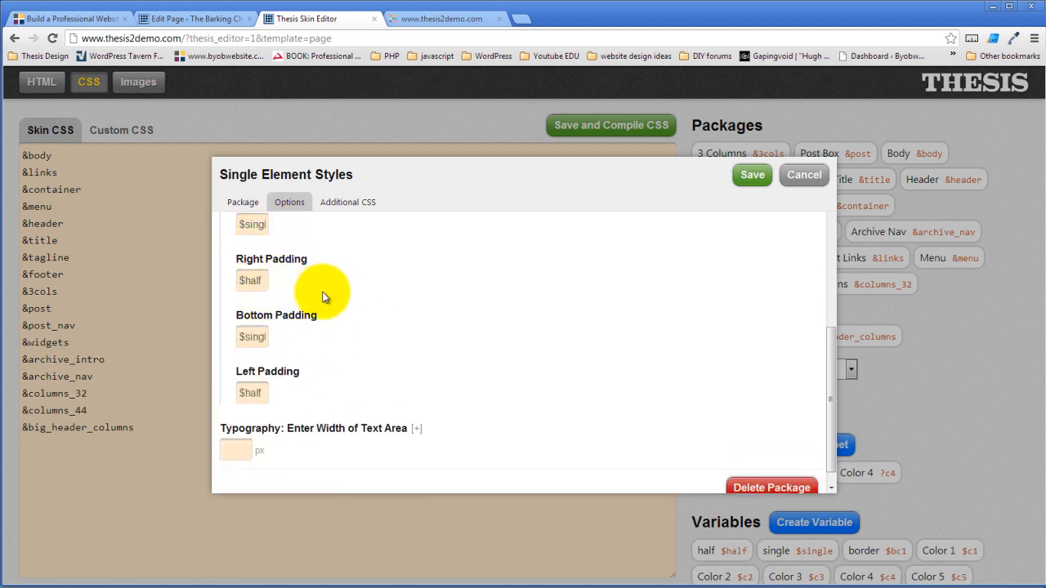
{"action": "scroll", "coordinate": [262, 292], "scroll_direction": "up", "scroll_amount": 1}
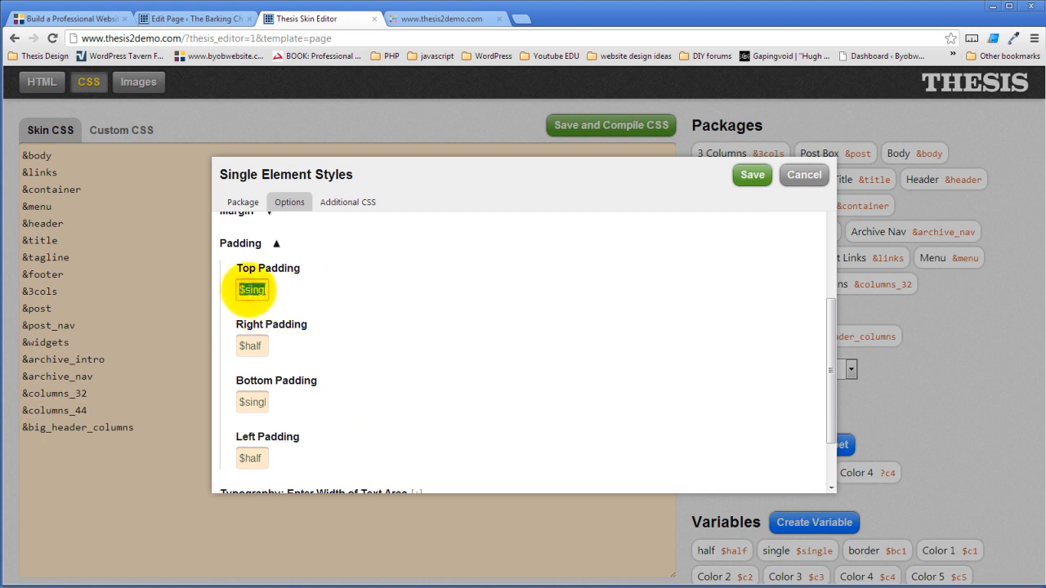
- Clear the Header package's top, right, bottom and left padding and save it
{"action": "key", "text": "BackSpace"}
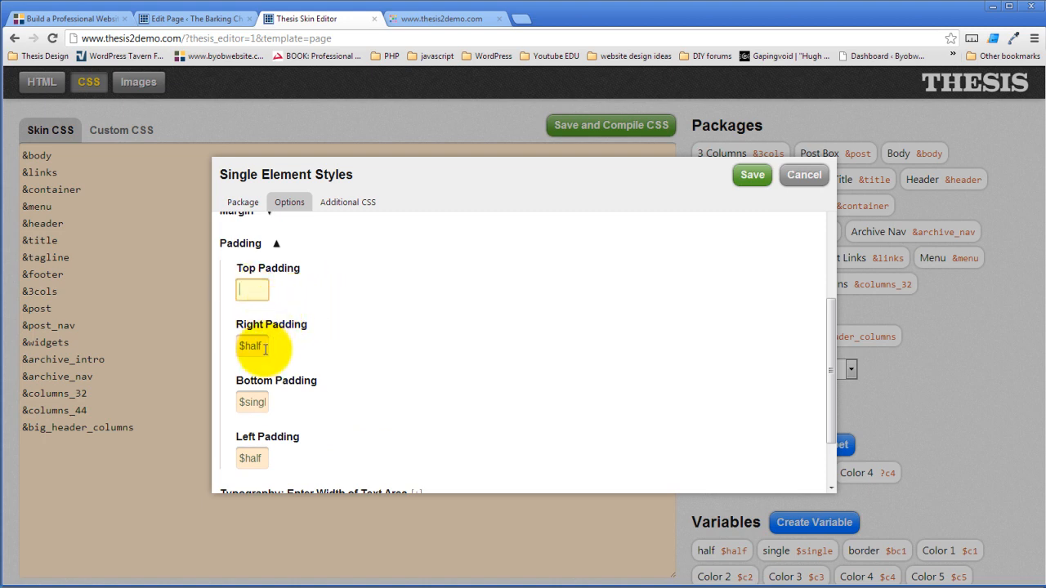
{"action": "triple_click", "coordinate": [265, 345]}
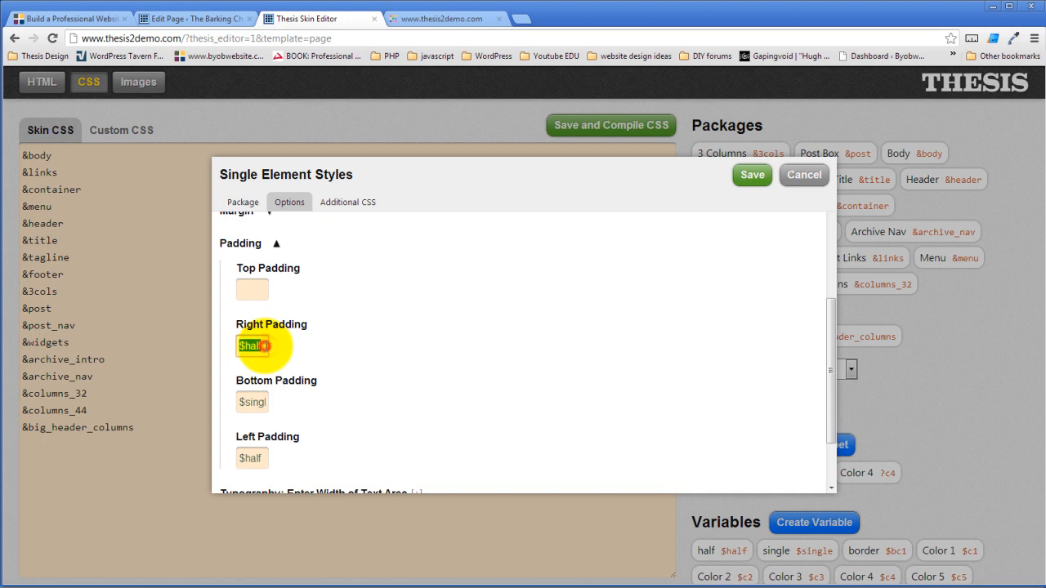
{"action": "triple_click", "coordinate": [252, 401]}
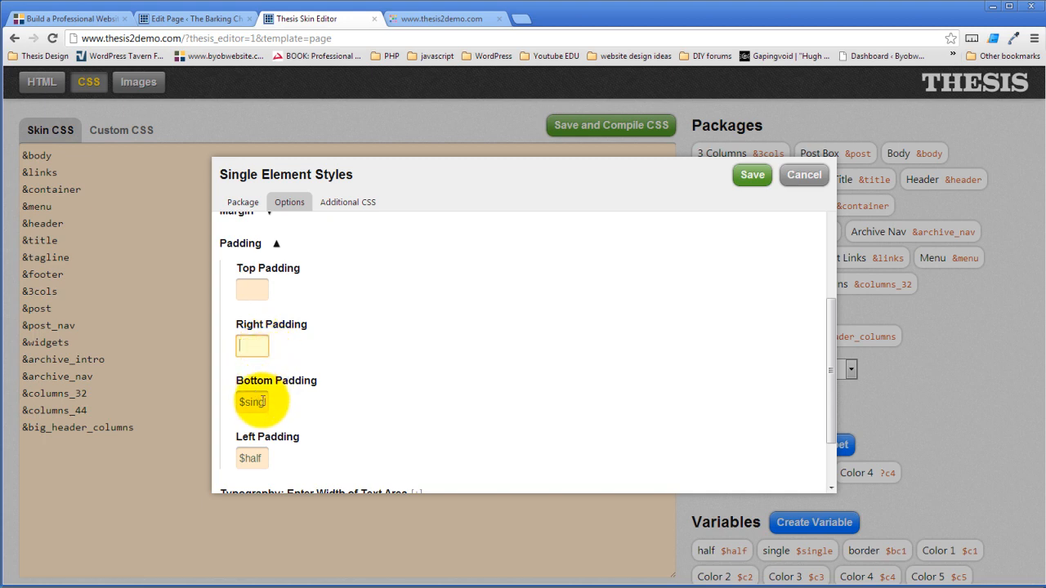
{"action": "key", "text": "BackSpace"}
{"action": "triple_click", "coordinate": [251, 458]}
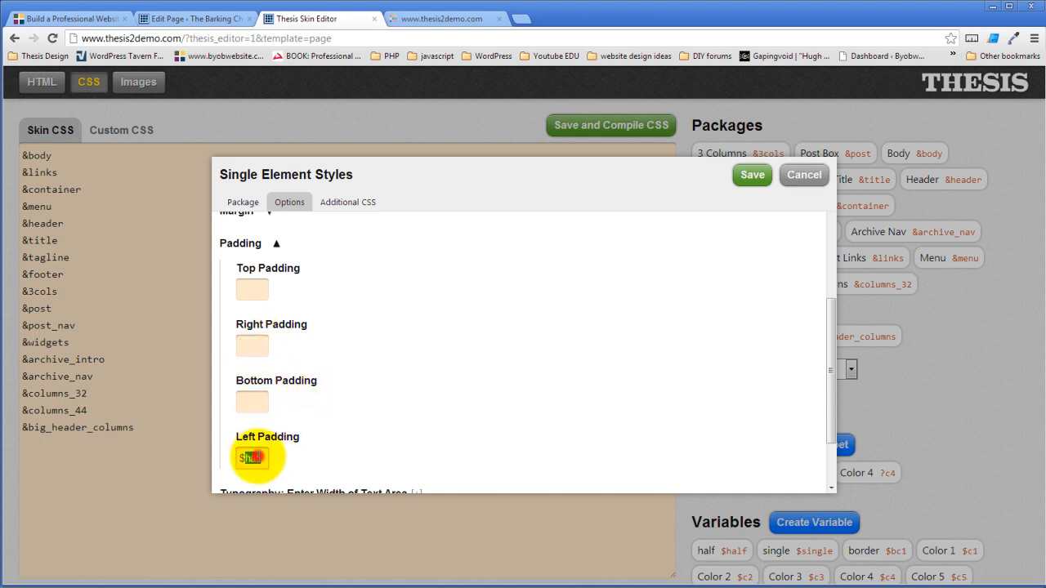
{"action": "key", "text": "BackSpace"}
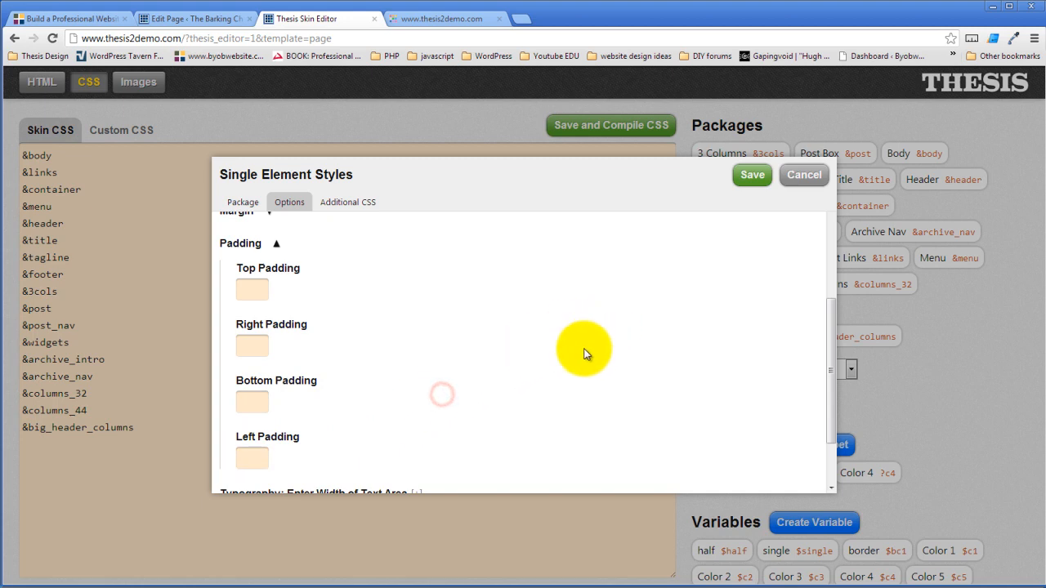
{"action": "scroll", "coordinate": [589, 350], "scroll_direction": "up", "scroll_amount": 3}
{"action": "left_click", "coordinate": [748, 177]}
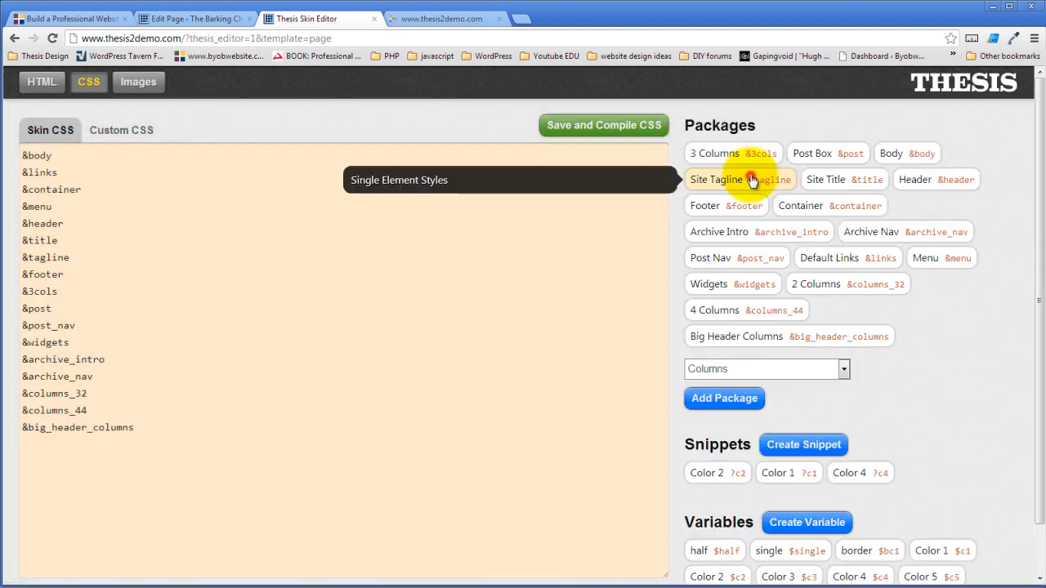
- Save and compile the skin CSS, then reload the live site
{"action": "left_click", "coordinate": [569, 128]}
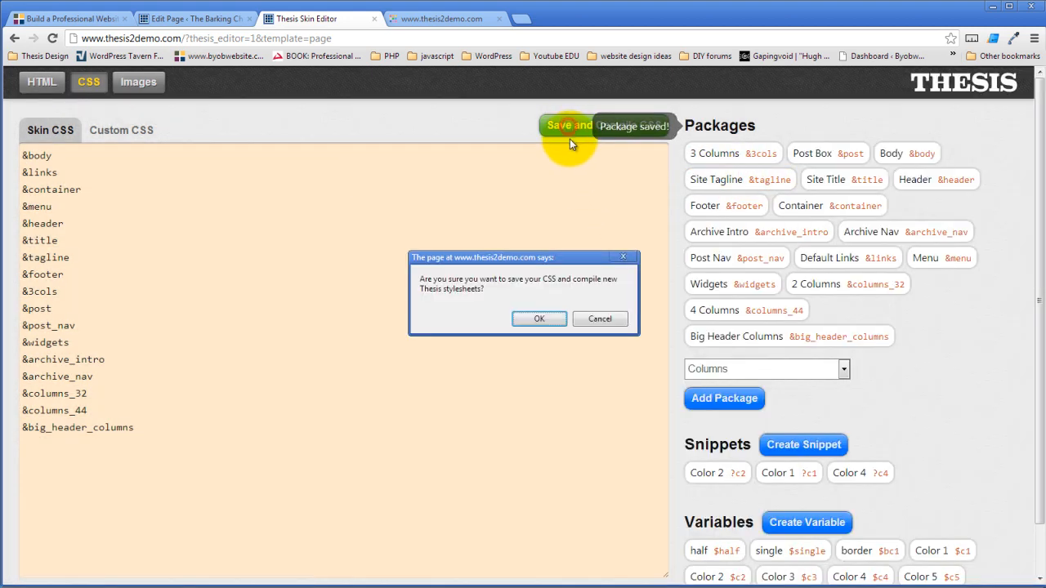
{"action": "left_click", "coordinate": [538, 322]}
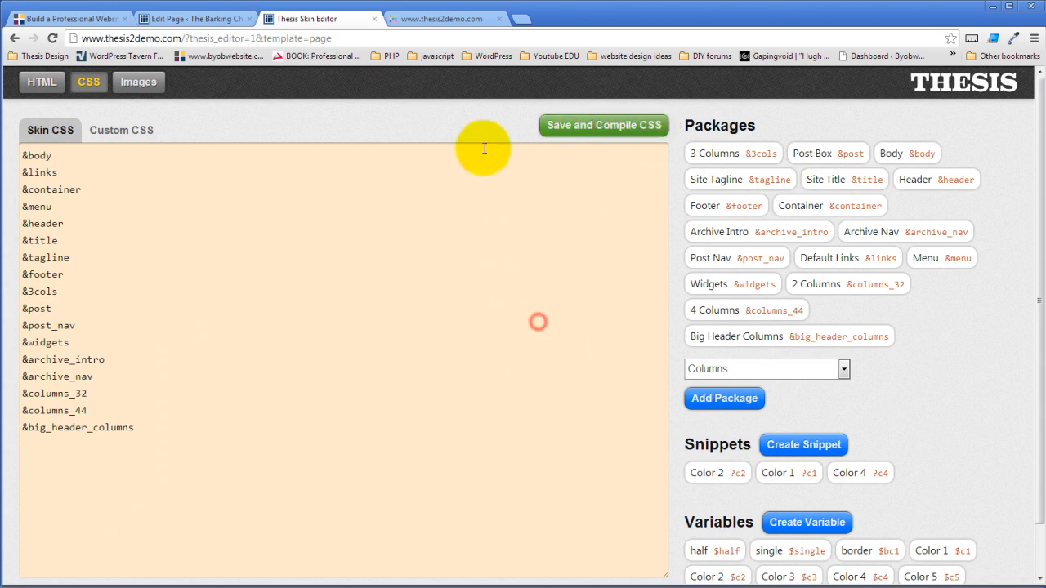
{"action": "left_click", "coordinate": [445, 18]}
{"action": "left_click", "coordinate": [54, 37]}
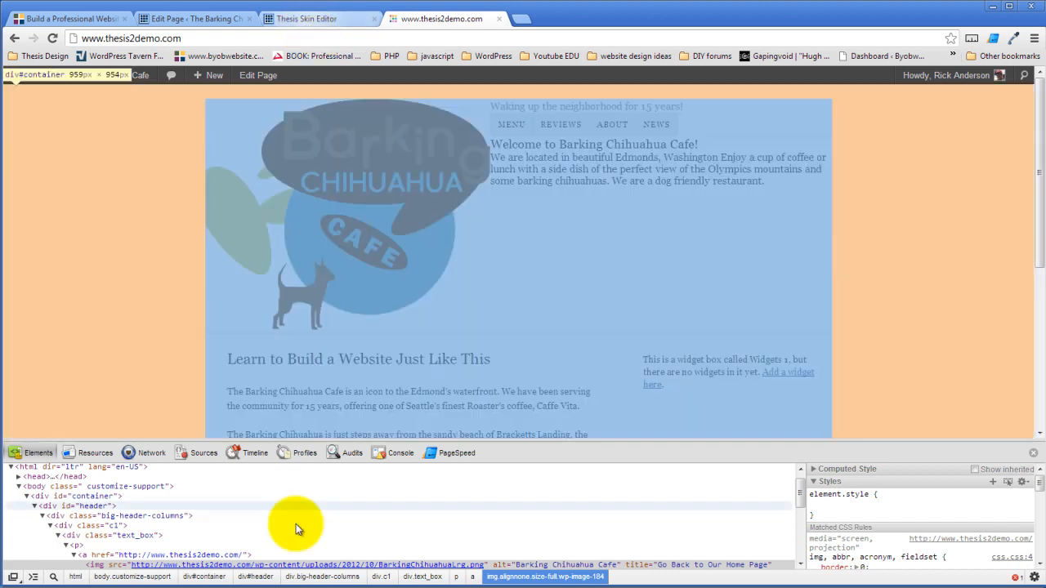
- Compare the live cafe header against the Photoshop mockup, then return to Chrome
{"action": "key", "text": "alt+Tab"}
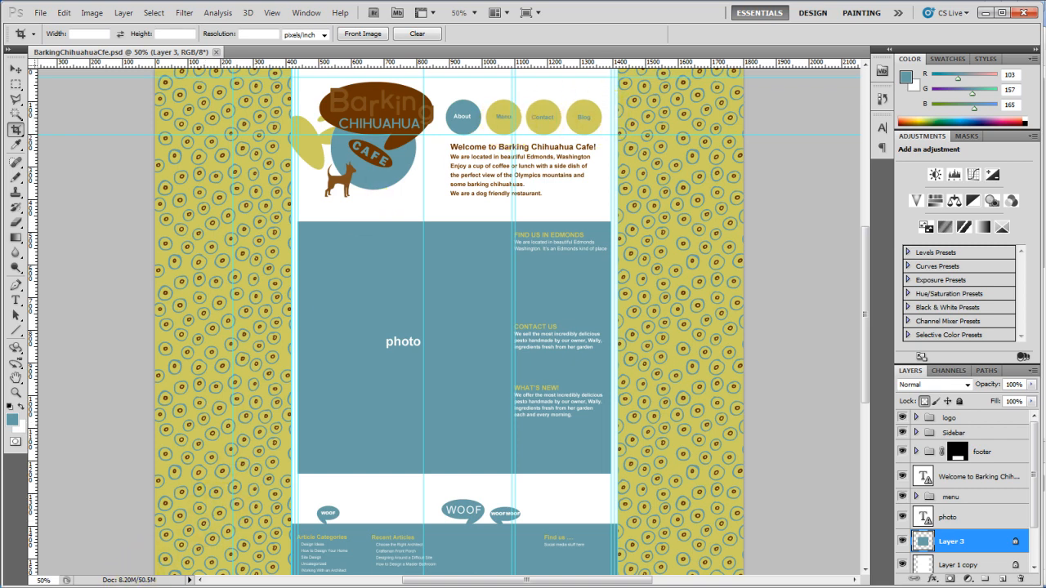
{"action": "left_click", "coordinate": [176, 587]}
{"action": "left_click", "coordinate": [70, 572]}
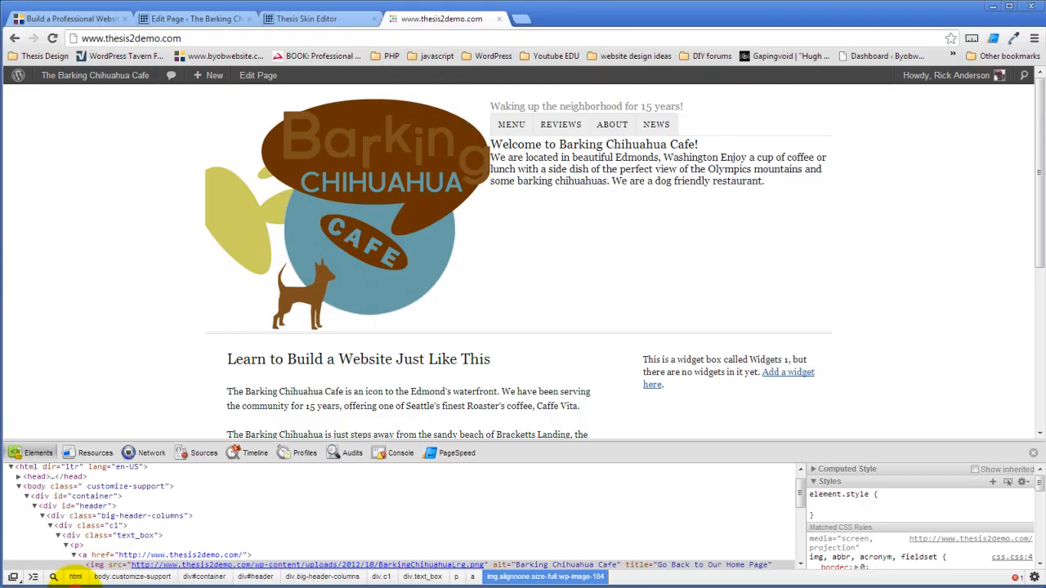
- Set the Menu package's Border Style to none
{"action": "left_click", "coordinate": [307, 19]}
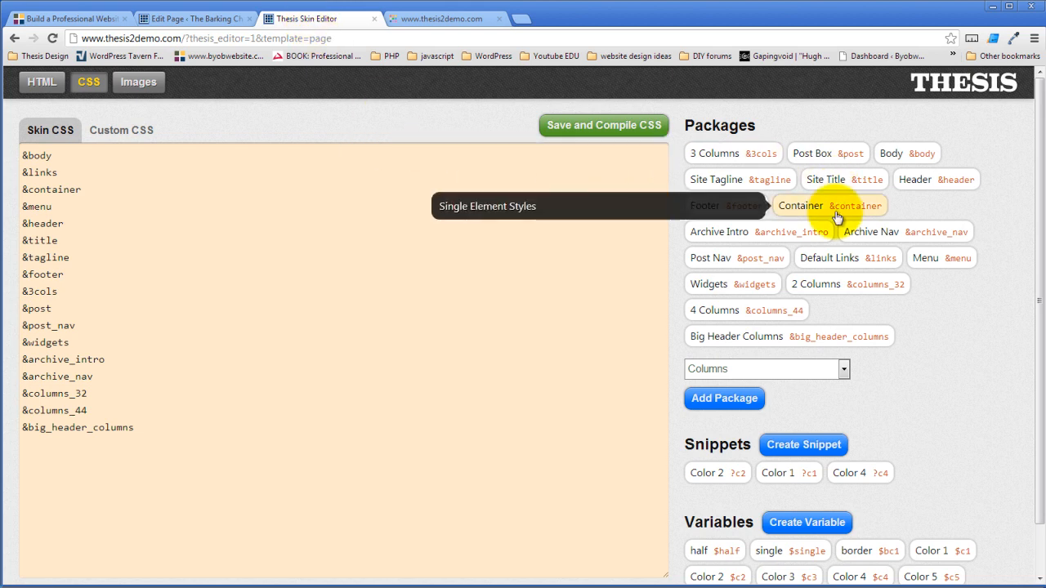
{"action": "left_click", "coordinate": [936, 263]}
{"action": "left_click", "coordinate": [288, 202]}
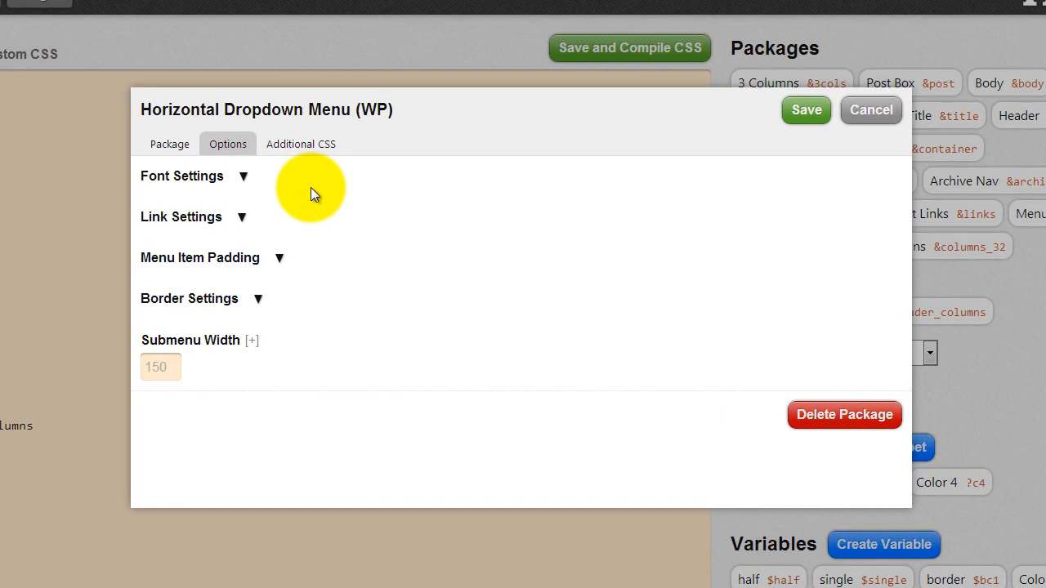
{"action": "left_click", "coordinate": [258, 298]}
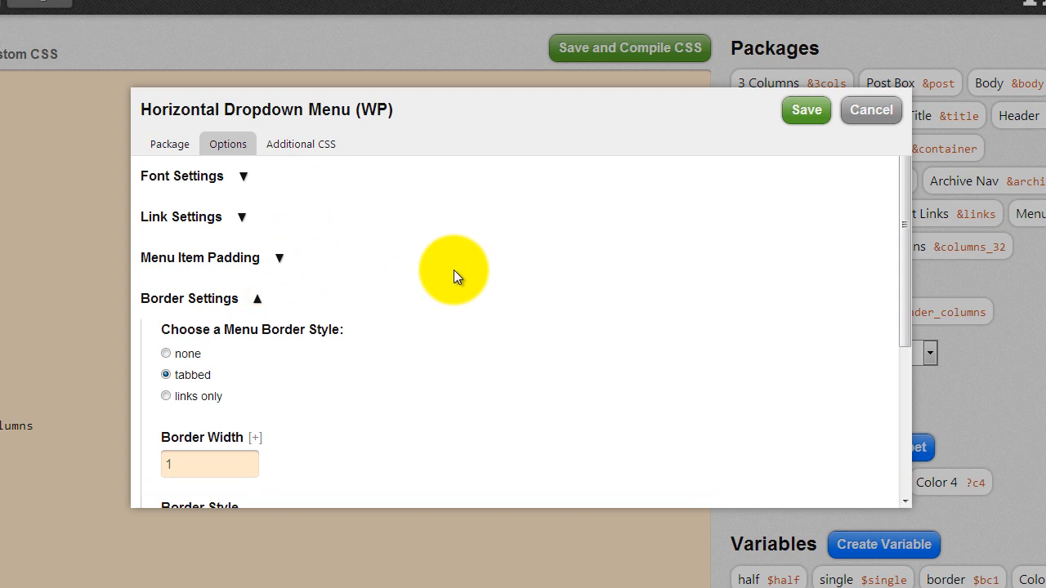
{"action": "scroll", "coordinate": [369, 299], "scroll_direction": "down", "scroll_amount": 1}
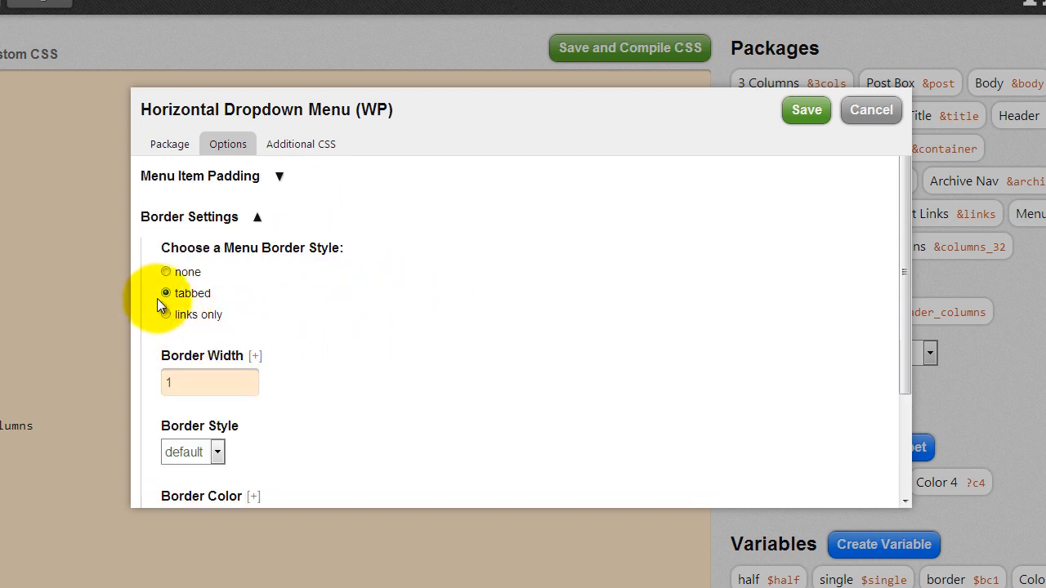
{"action": "left_click", "coordinate": [164, 273]}
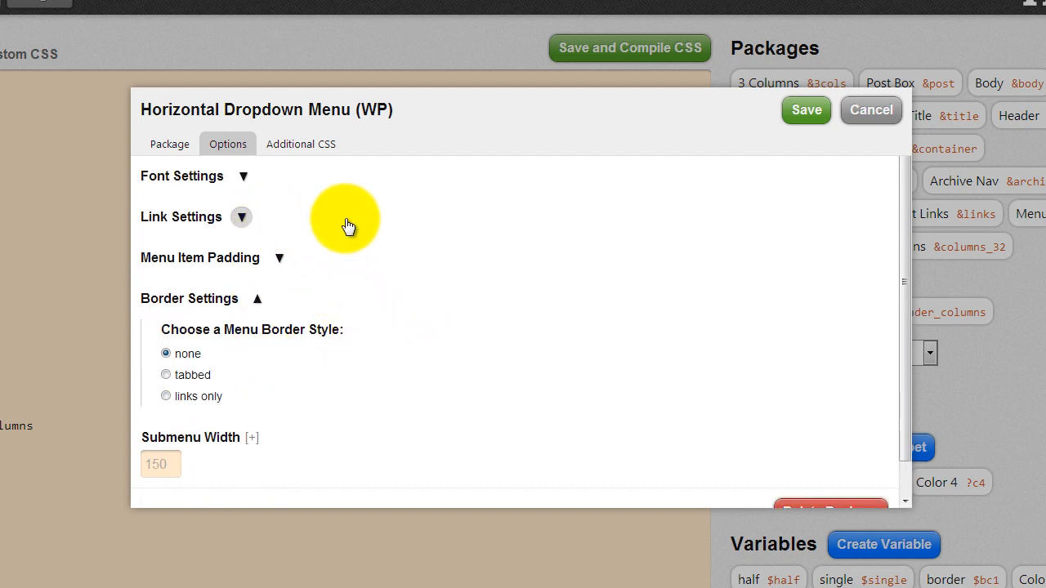
- Change the normal Links background color from eee to transparent
{"action": "left_click", "coordinate": [243, 219]}
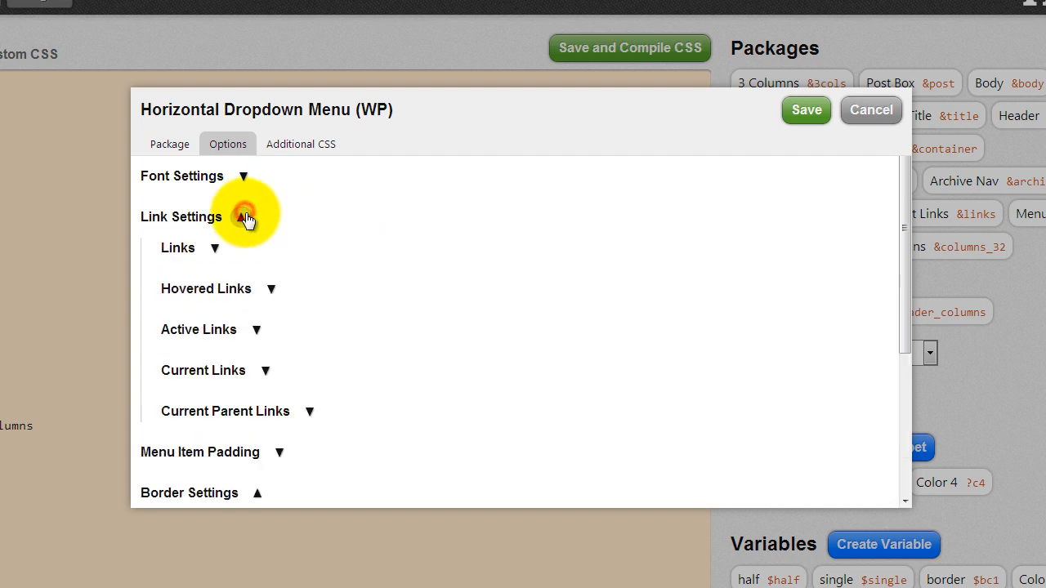
{"action": "left_click", "coordinate": [215, 249]}
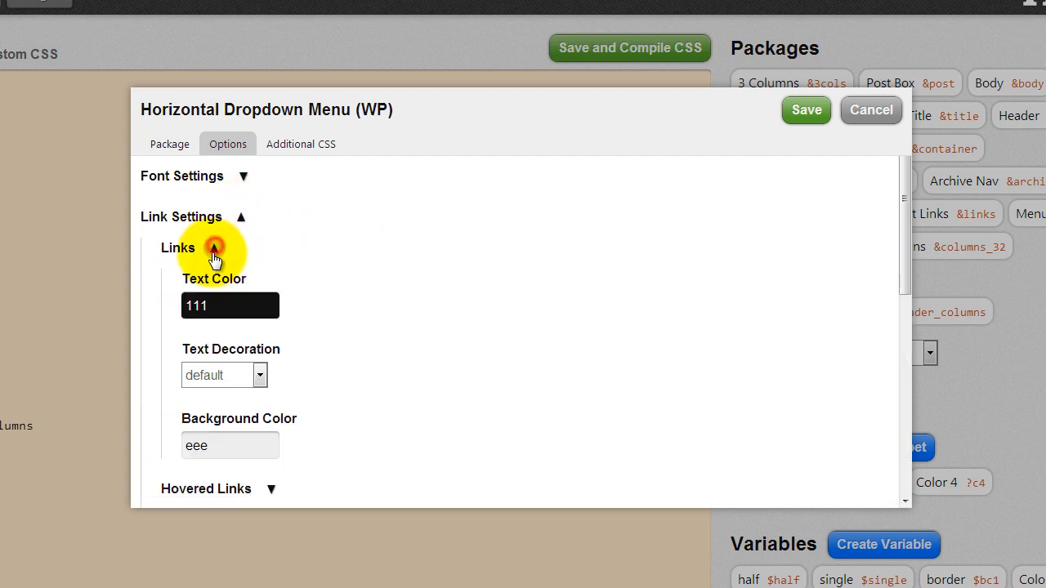
{"action": "left_click", "coordinate": [242, 306]}
{"action": "double_click", "coordinate": [243, 305]}
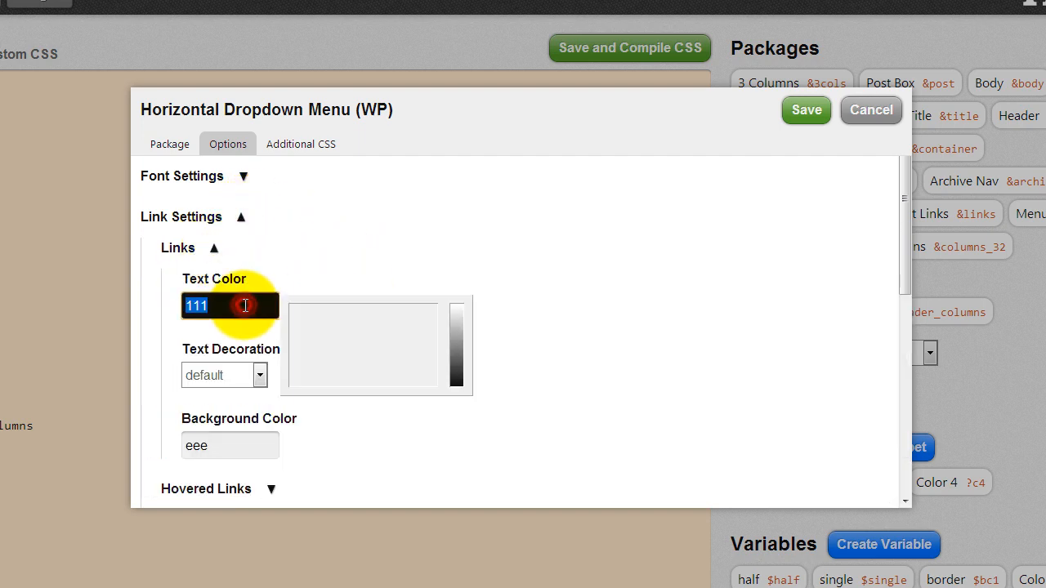
{"action": "left_click", "coordinate": [225, 443]}
{"action": "double_click", "coordinate": [225, 442]}
{"action": "type", "text": "tr"}
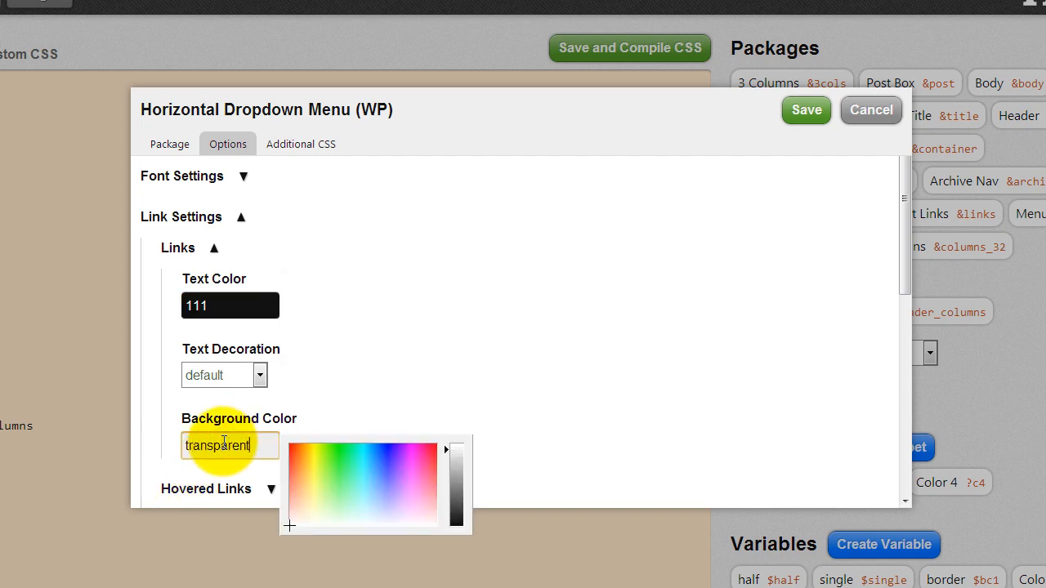
{"action": "type", "text": "ansparent"}
{"action": "left_click", "coordinate": [453, 380]}
- Copy the transparent value and paste it as the Active Links background color
{"action": "scroll", "coordinate": [417, 327], "scroll_direction": "down", "scroll_amount": 3}
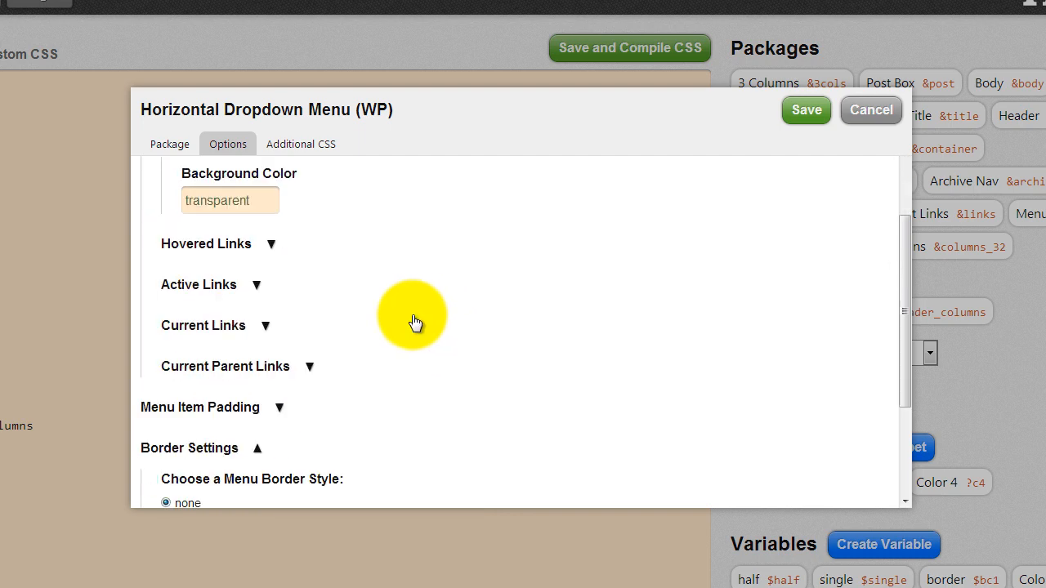
{"action": "left_click", "coordinate": [272, 247]}
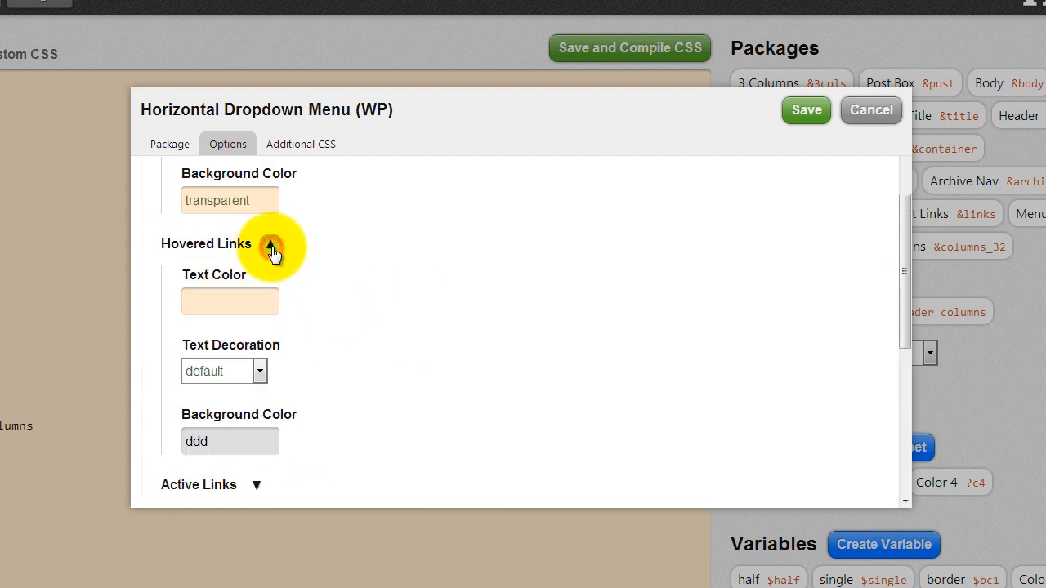
{"action": "left_click", "coordinate": [246, 438]}
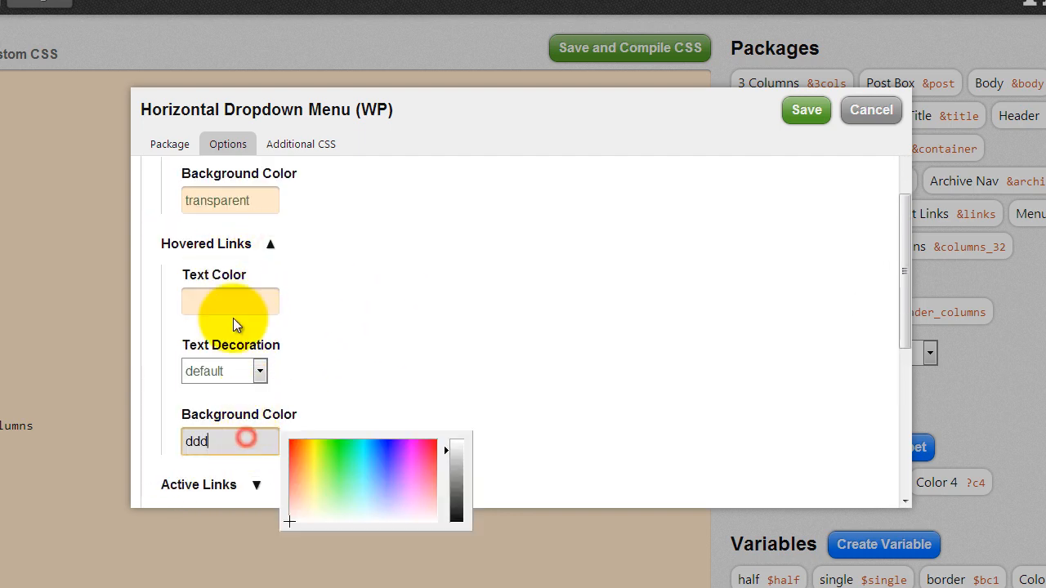
{"action": "left_click", "coordinate": [265, 201]}
{"action": "key", "text": "ctrl+c"}
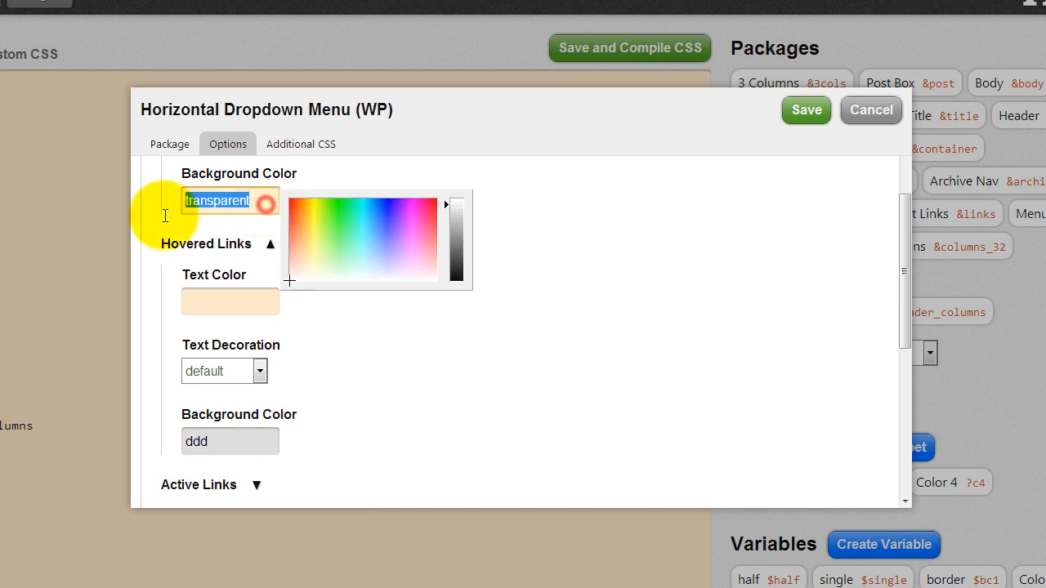
{"action": "left_click", "coordinate": [231, 441]}
{"action": "left_click", "coordinate": [473, 255]}
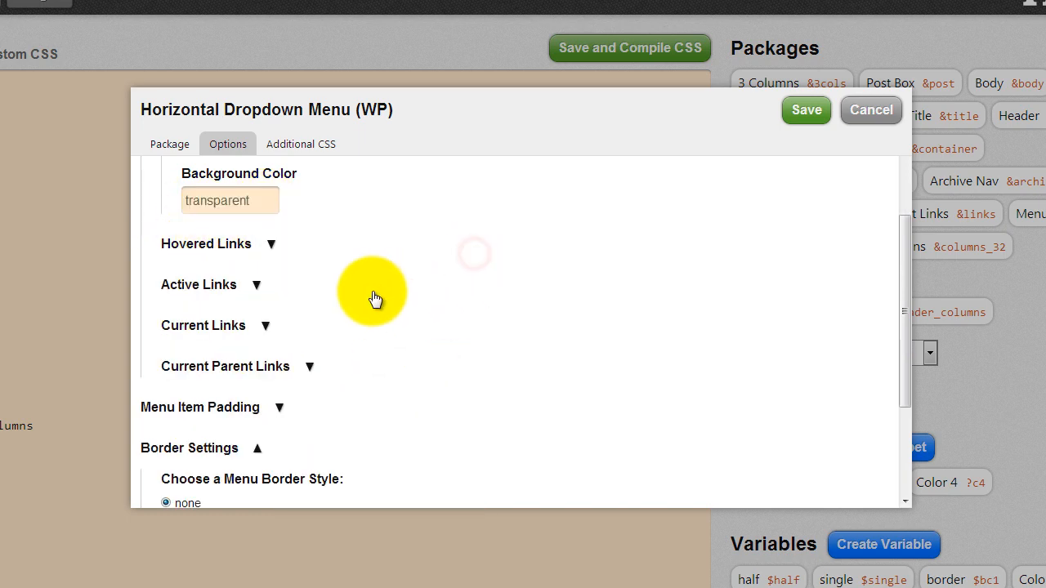
{"action": "left_click", "coordinate": [256, 285]}
{"action": "scroll", "coordinate": [318, 376], "scroll_direction": "down", "scroll_amount": 2}
{"action": "scroll", "coordinate": [331, 364], "scroll_direction": "down", "scroll_amount": 1}
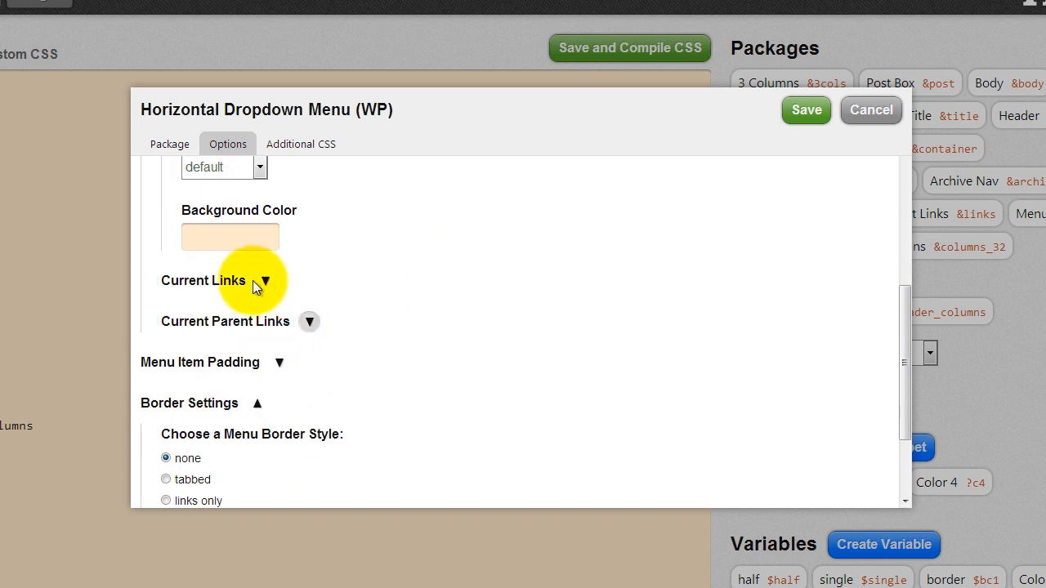
{"action": "left_click", "coordinate": [245, 242]}
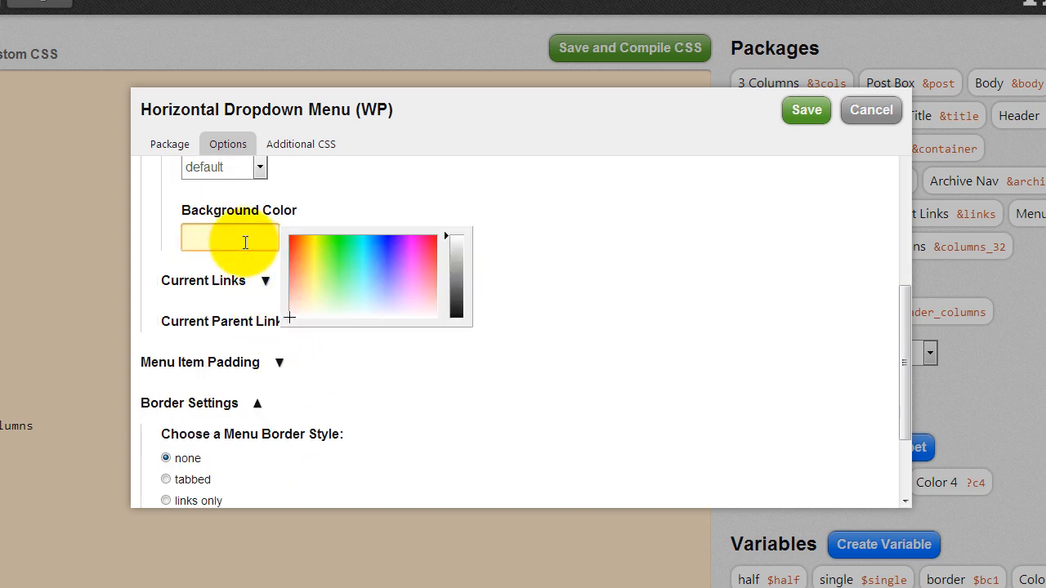
{"action": "key", "text": "ctrl+v"}
{"action": "left_click", "coordinate": [387, 197]}
- Change the Current Links background from fff to transparent and save the Menu package
{"action": "left_click", "coordinate": [267, 282]}
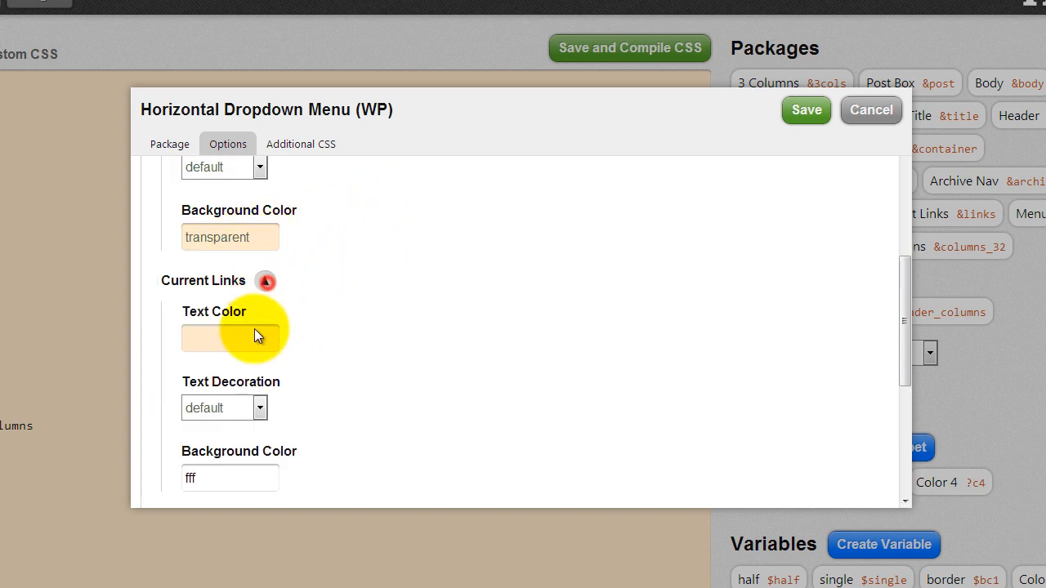
{"action": "left_click", "coordinate": [227, 478]}
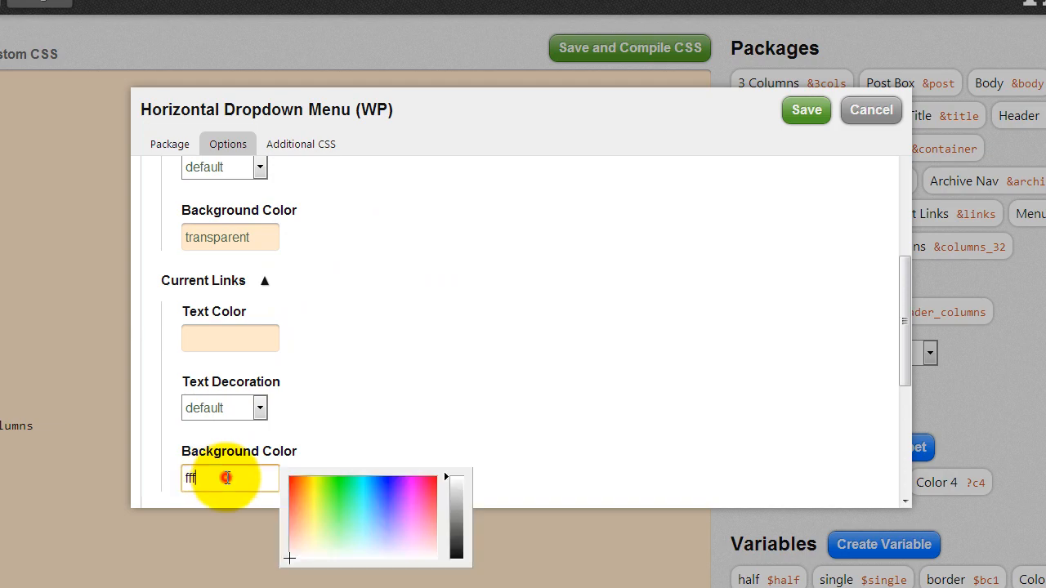
{"action": "double_click", "coordinate": [228, 478]}
{"action": "key", "text": "ctrl+v"}
{"action": "left_click", "coordinate": [469, 335]}
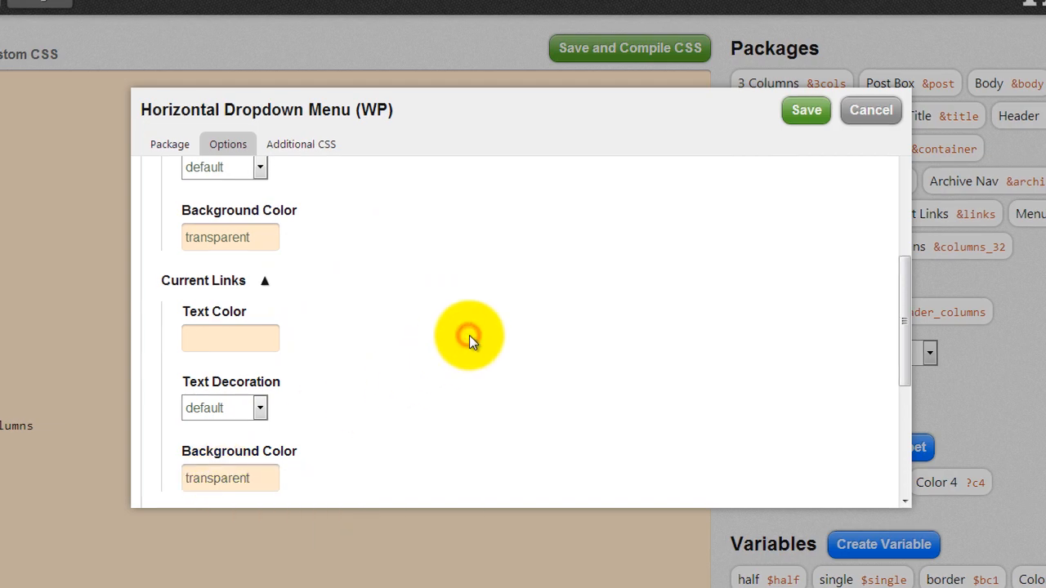
{"action": "scroll", "coordinate": [472, 339], "scroll_direction": "up", "scroll_amount": 5}
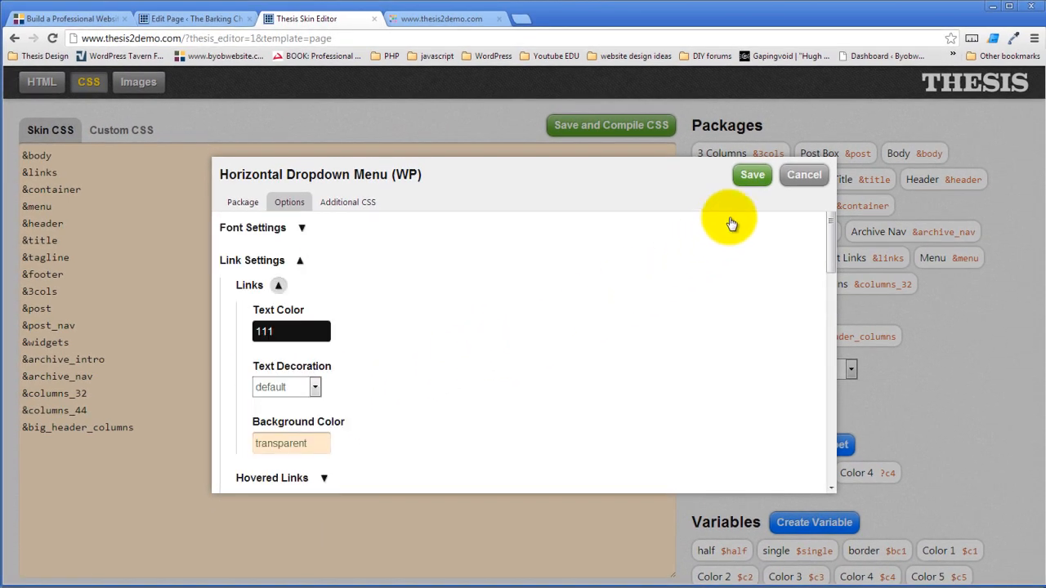
{"action": "left_click", "coordinate": [749, 175]}
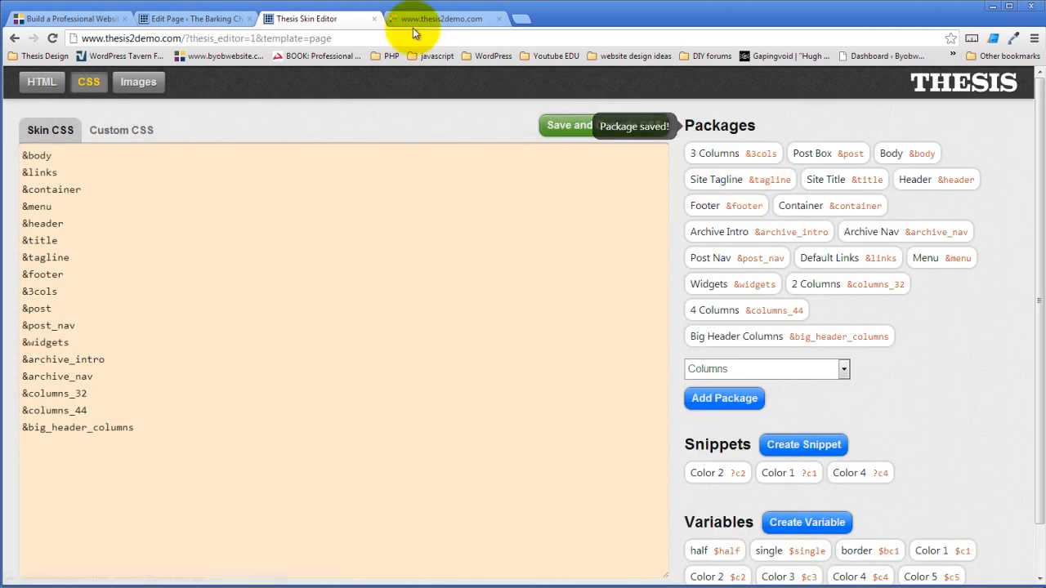
- Compile the skin CSS, check the live site, then reopen the Horizontal Dropdown Menu (WP) package
{"action": "left_click", "coordinate": [557, 125]}
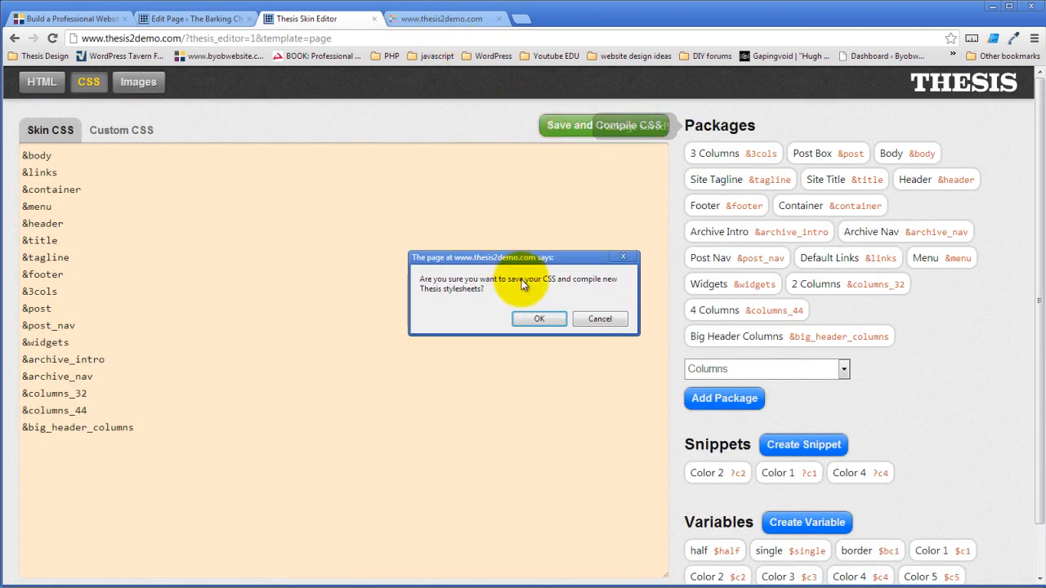
{"action": "left_click", "coordinate": [527, 319]}
{"action": "left_click", "coordinate": [422, 18]}
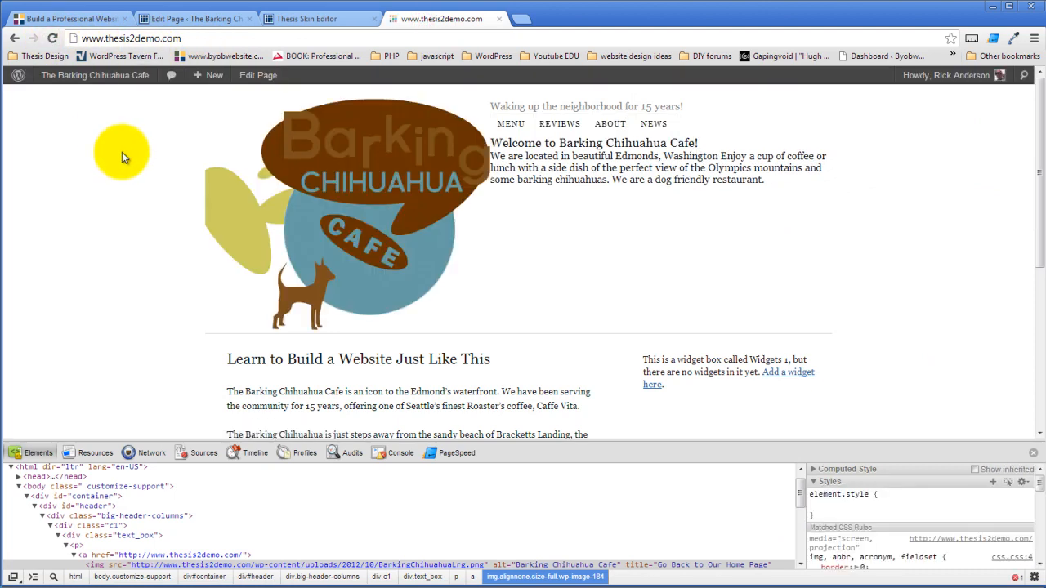
{"action": "left_click", "coordinate": [299, 18]}
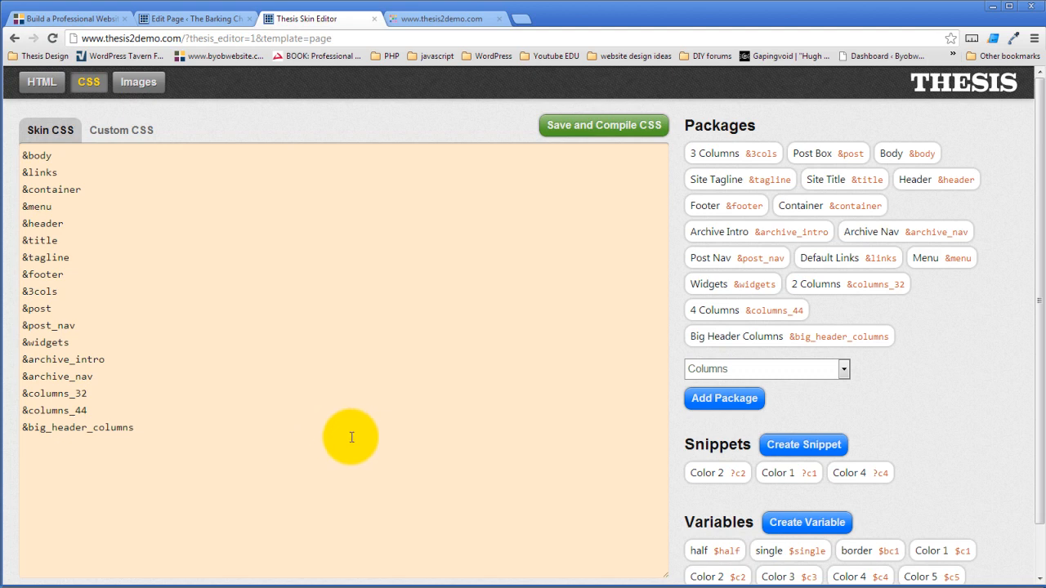
{"action": "scroll", "coordinate": [616, 426], "scroll_direction": "down", "scroll_amount": 1}
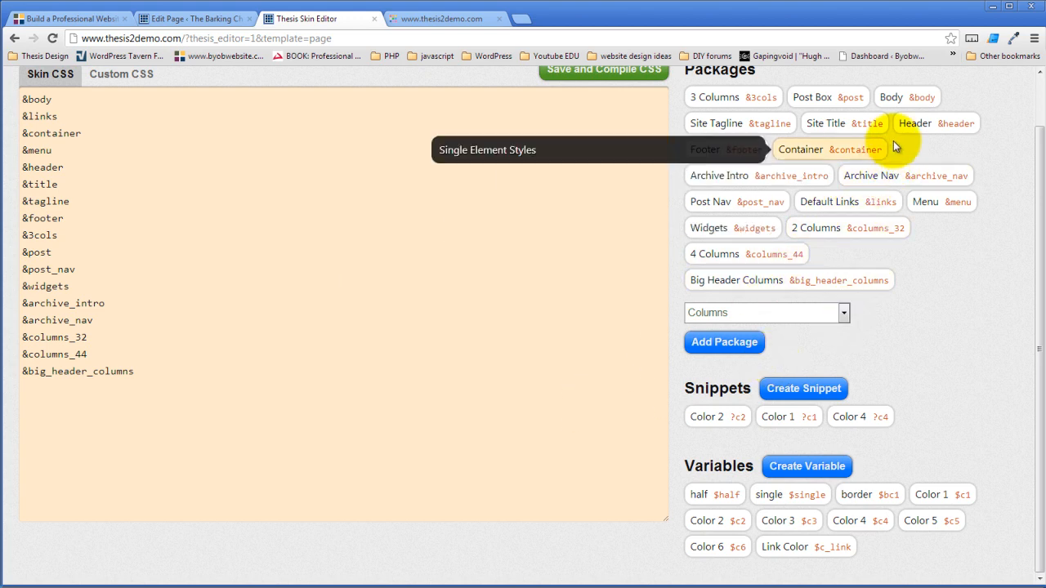
{"action": "left_click", "coordinate": [926, 204]}
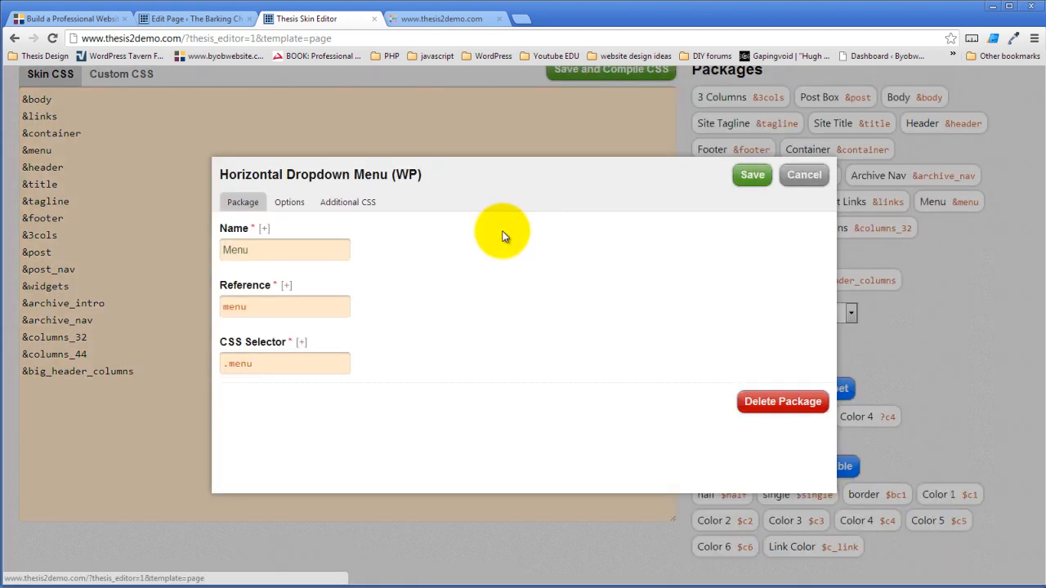
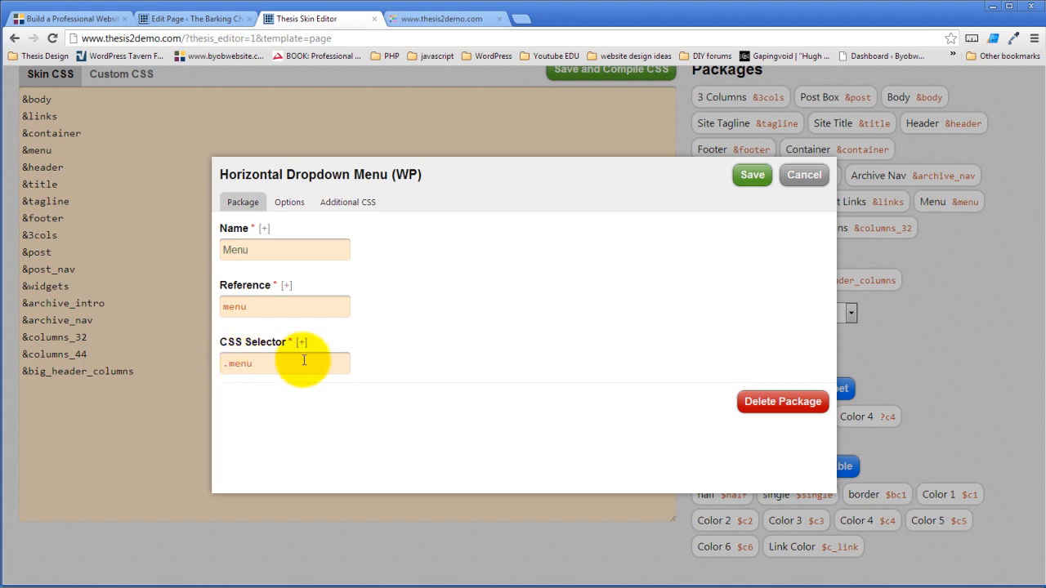
- Cancel the Horizontal Dropdown Menu package dialog without making changes
{"action": "left_click", "coordinate": [801, 176]}
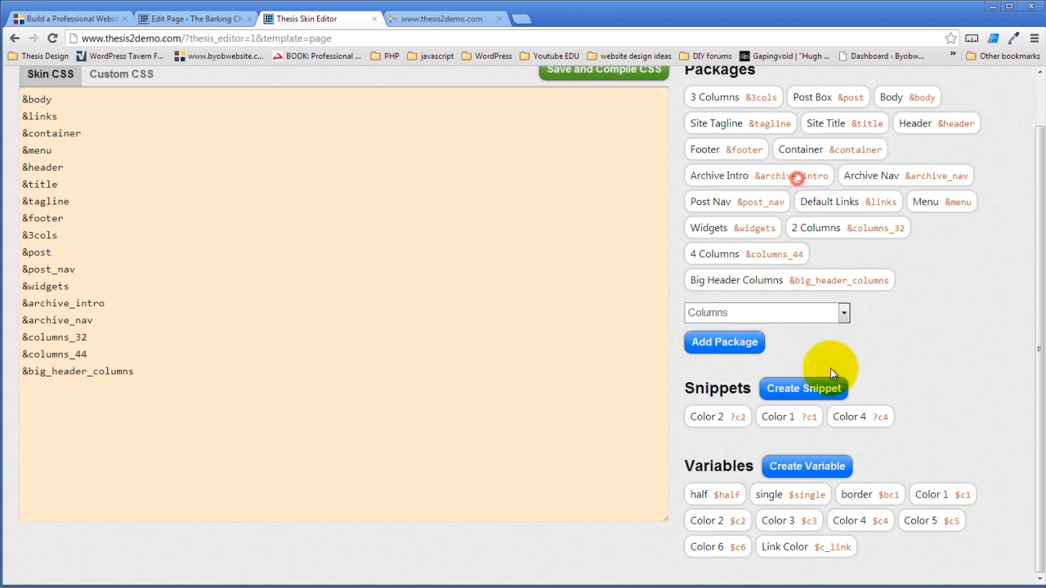
- Add a Single Element Styles package named Menu Link with reference menu_linl and selector .menu a
{"action": "left_click", "coordinate": [842, 313]}
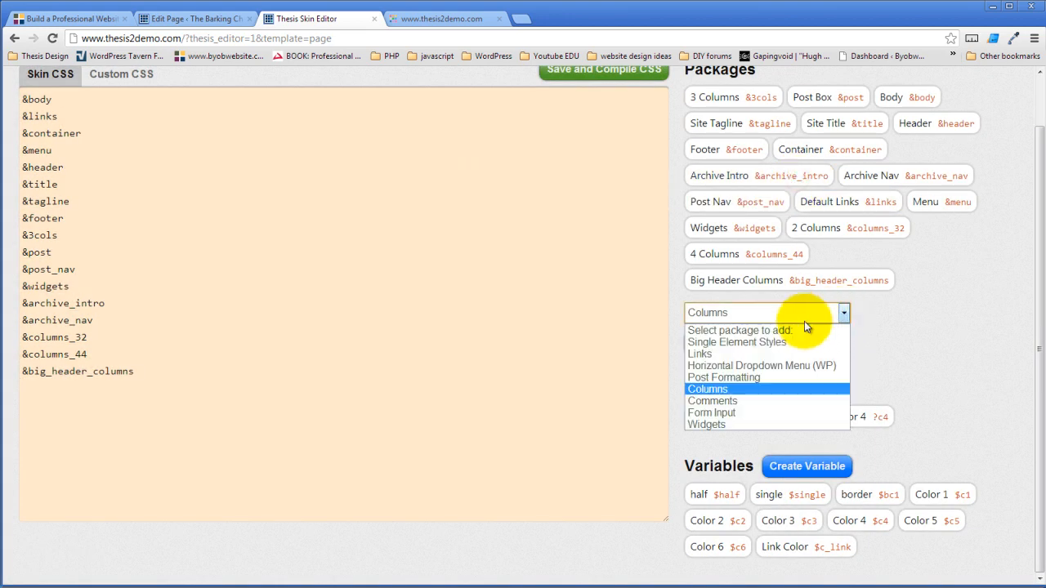
{"action": "left_click", "coordinate": [765, 344]}
{"action": "left_click", "coordinate": [716, 345]}
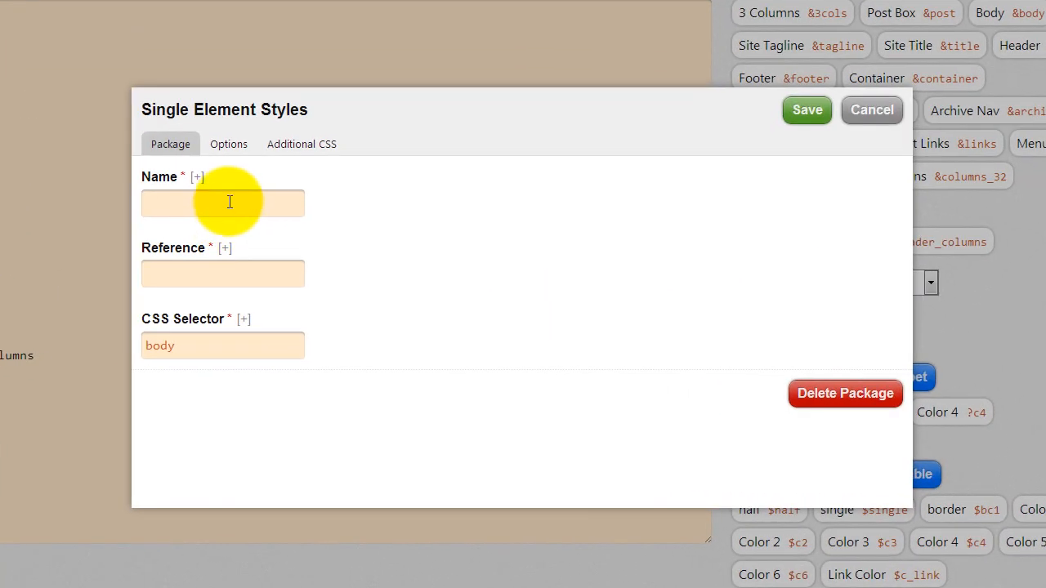
{"action": "left_click", "coordinate": [279, 241]}
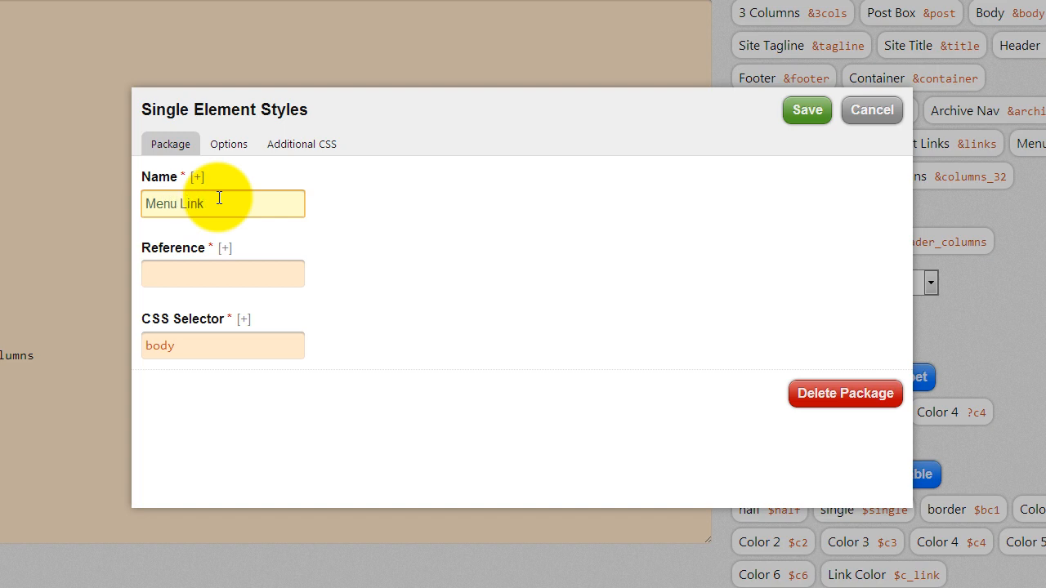
{"action": "left_click", "coordinate": [188, 274]}
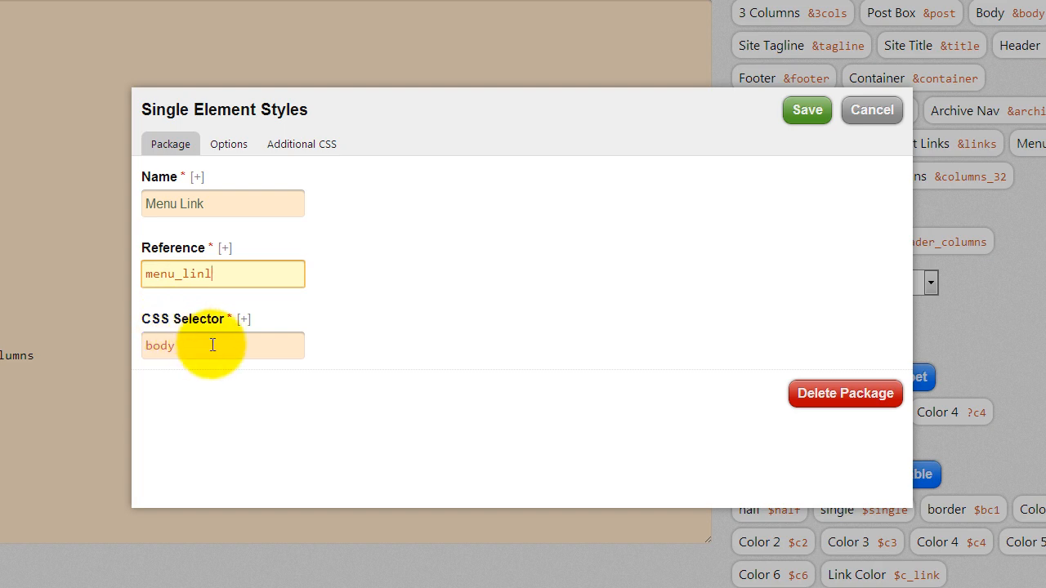
{"action": "left_click_drag", "start_coordinate": [210, 345], "coordinate": [112, 344]}
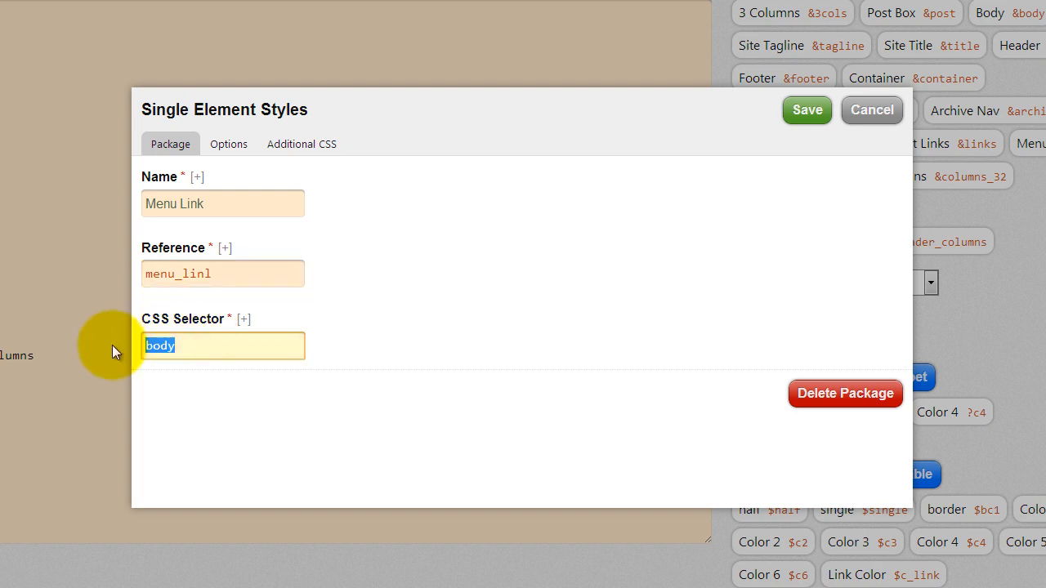
{"action": "type", "text": ".menu a"}
- Expand the Menu Link package's Background options and switch to the WordPress page-editing tab
{"action": "left_click", "coordinate": [243, 148]}
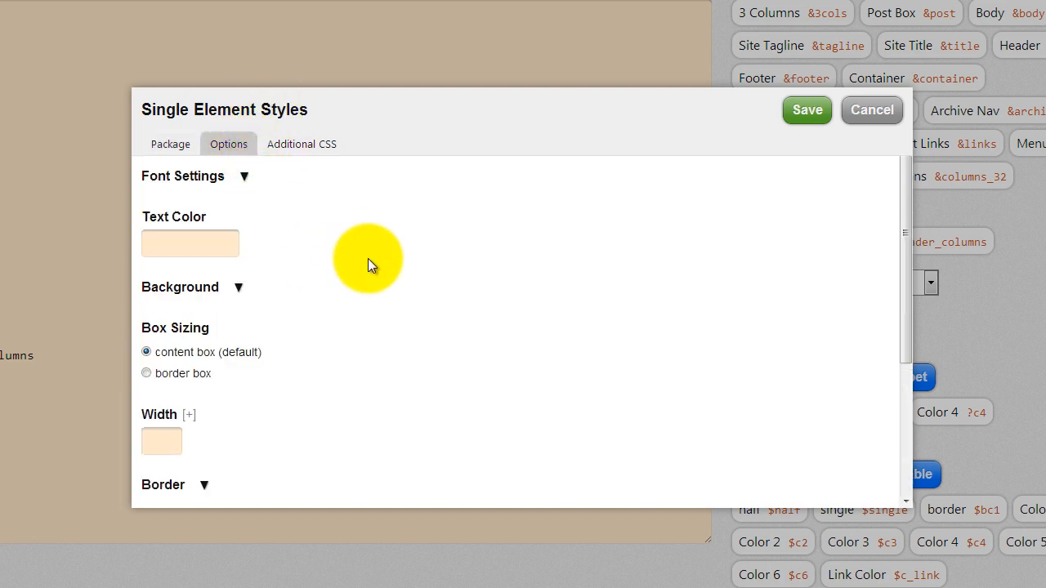
{"action": "scroll", "coordinate": [372, 263], "scroll_direction": "down", "scroll_amount": 3}
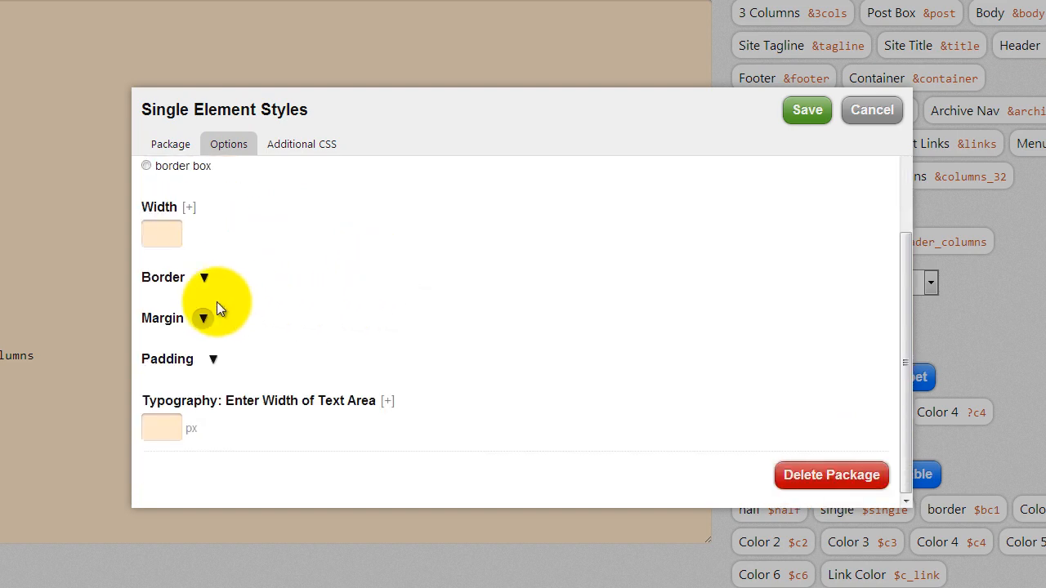
{"action": "scroll", "coordinate": [317, 295], "scroll_direction": "up", "scroll_amount": 2}
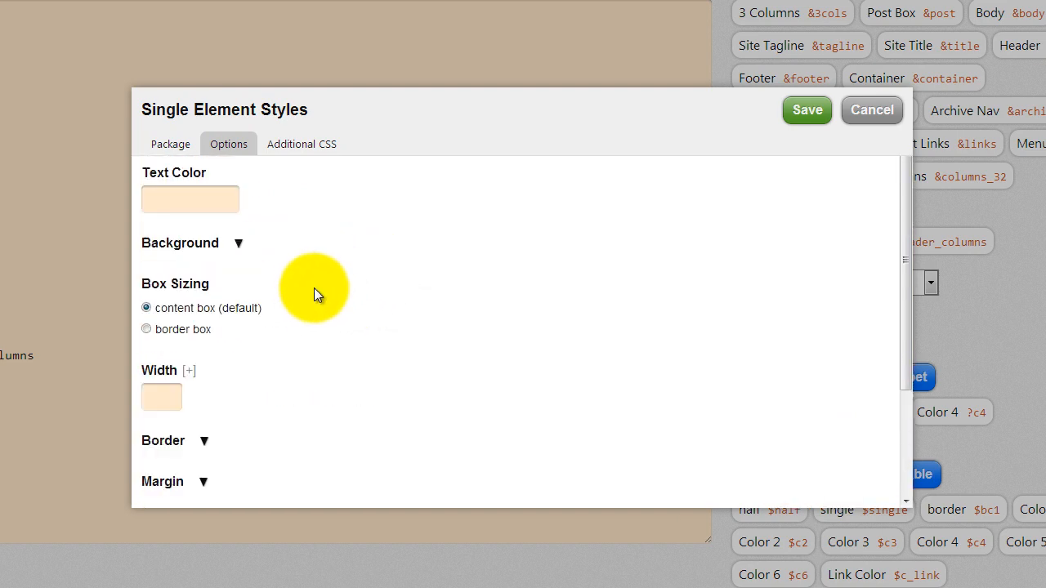
{"action": "left_click", "coordinate": [238, 246]}
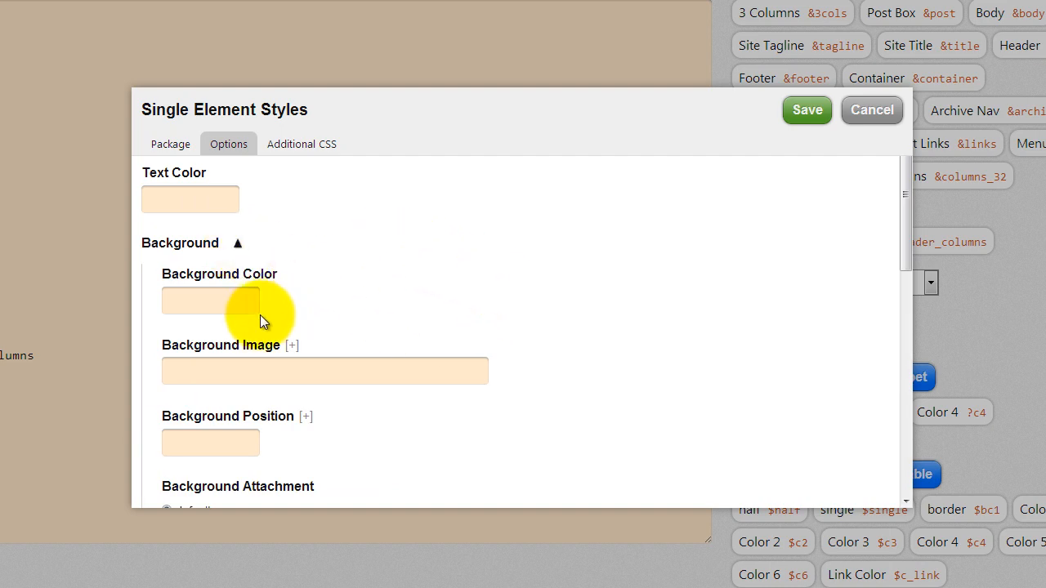
{"action": "left_click", "coordinate": [210, 374]}
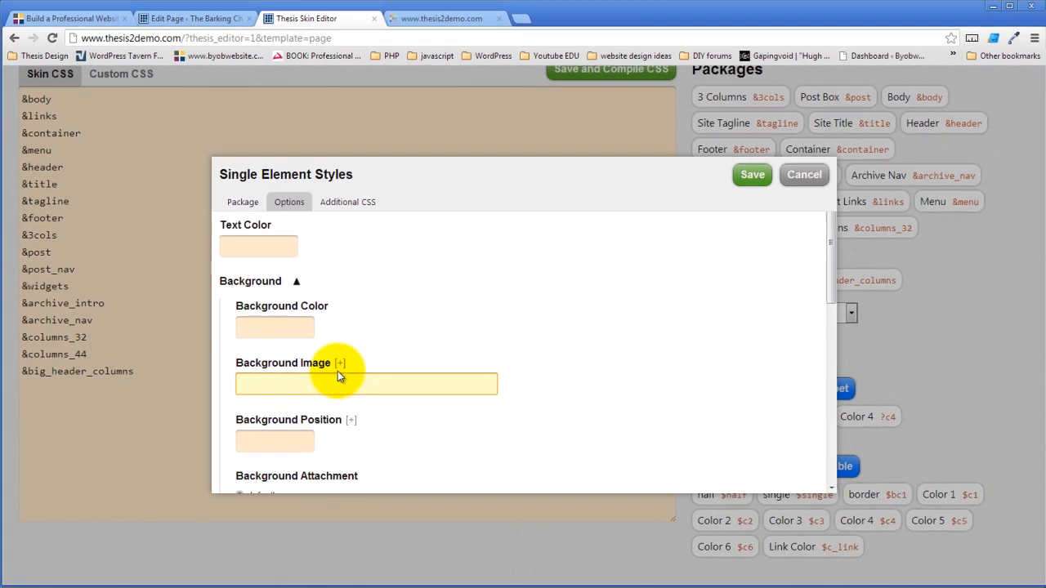
{"action": "left_click", "coordinate": [193, 18]}
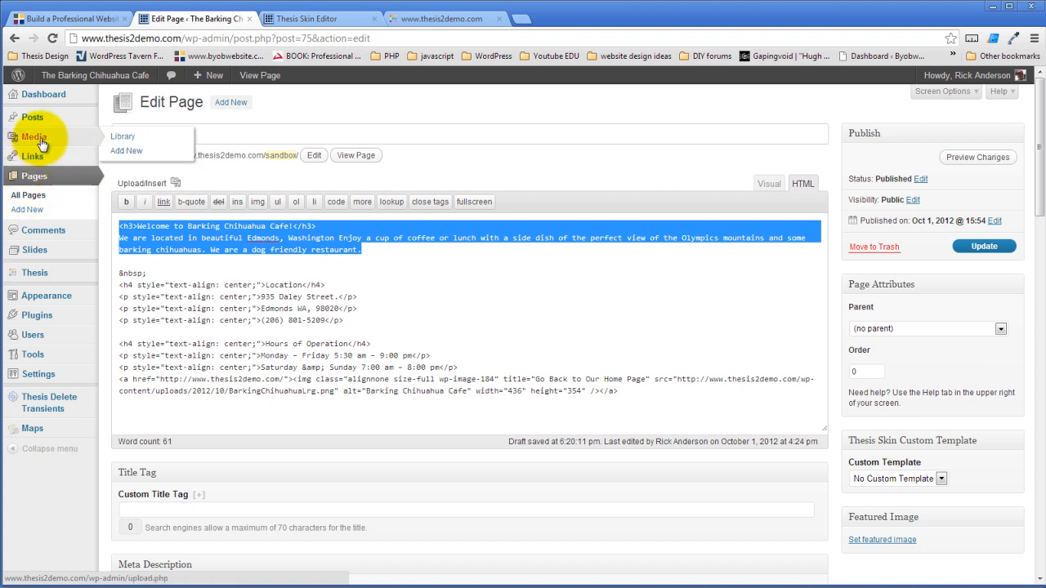
- Copy GreenMenuCircle.png's file URL from the Media Library, then return to the Background Image field
{"action": "mouse_move", "coordinate": [33, 137]}
{"action": "right_click", "coordinate": [114, 139]}
{"action": "left_click", "coordinate": [152, 139]}
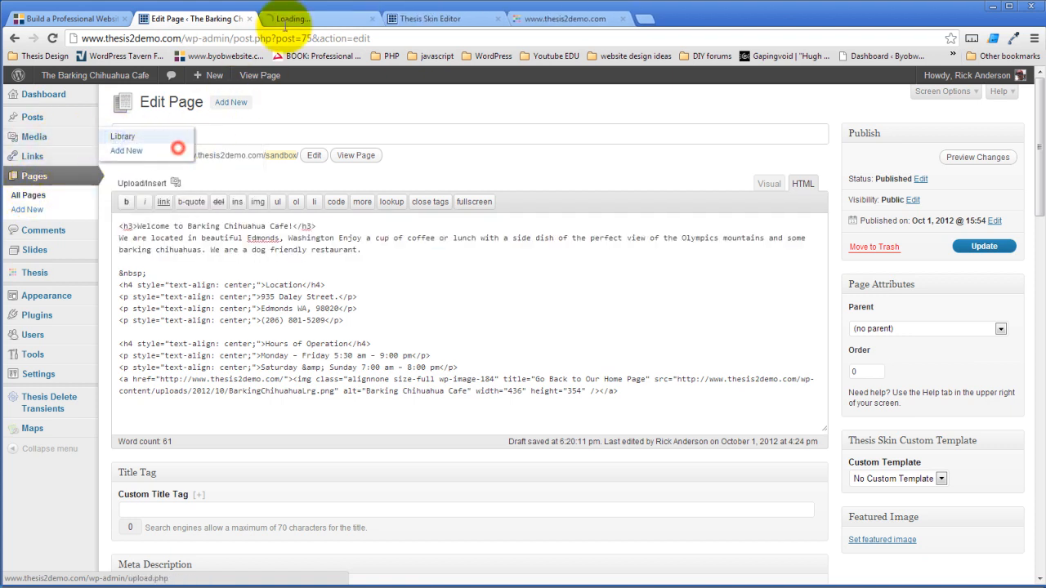
{"action": "left_click", "coordinate": [303, 19]}
{"action": "scroll", "coordinate": [338, 303], "scroll_direction": "down", "scroll_amount": 2}
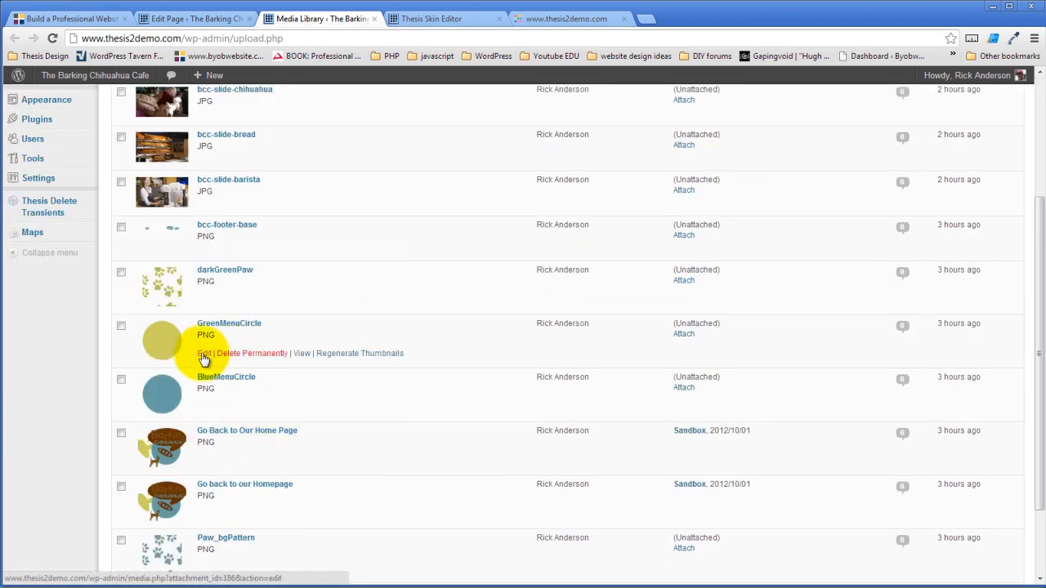
{"action": "left_click", "coordinate": [203, 357]}
{"action": "triple_click", "coordinate": [308, 409]}
{"action": "key", "text": "ctrl+c"}
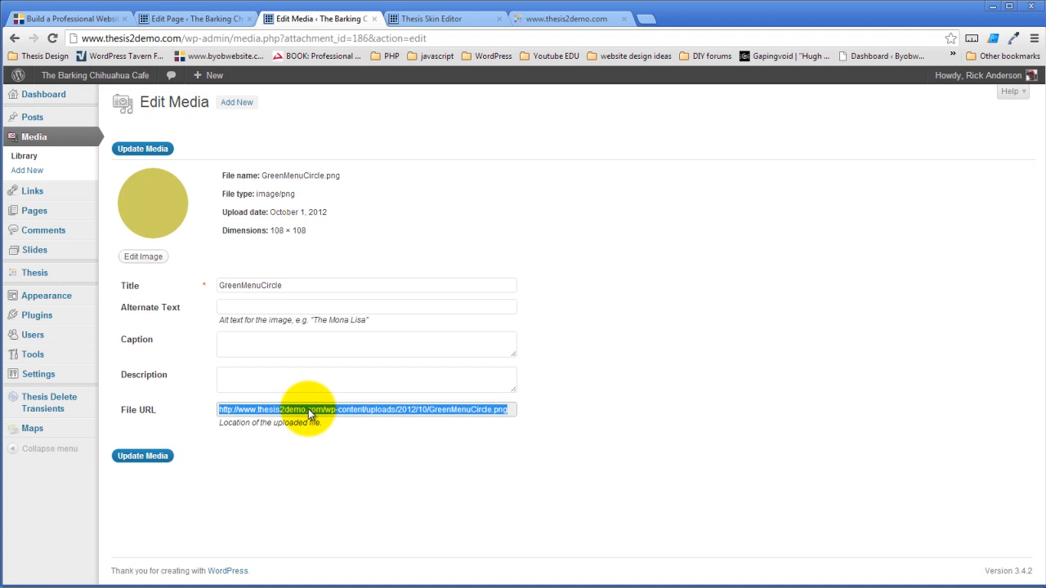
{"action": "left_click", "coordinate": [442, 18]}
{"action": "left_click", "coordinate": [305, 384]}
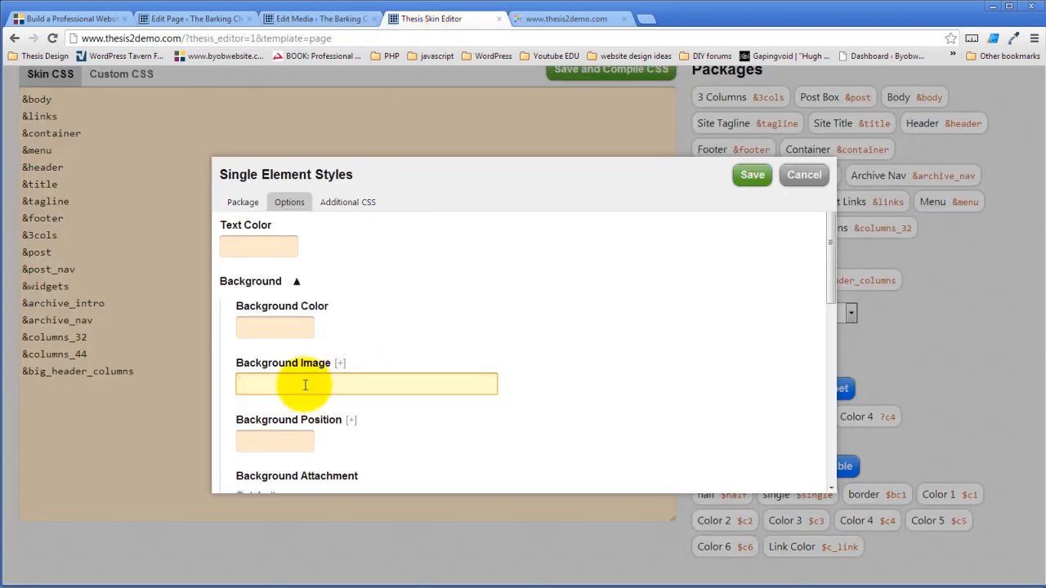
- Paste the GreenMenuCircle URL as the background image and set the background position to 0 0
{"action": "key", "text": "ctrl+v"}
{"action": "left_click", "coordinate": [544, 302]}
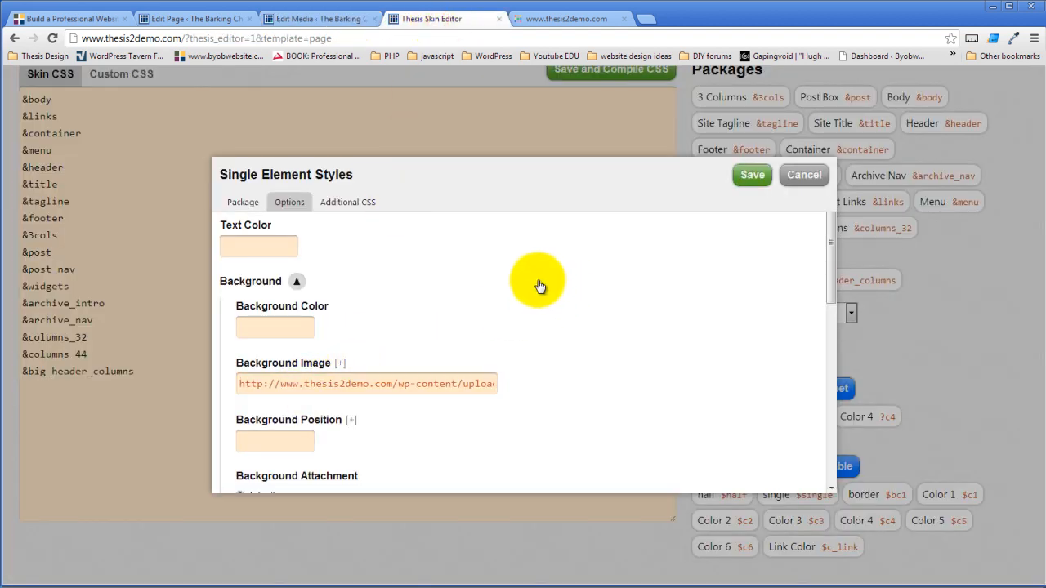
{"action": "left_click", "coordinate": [290, 440]}
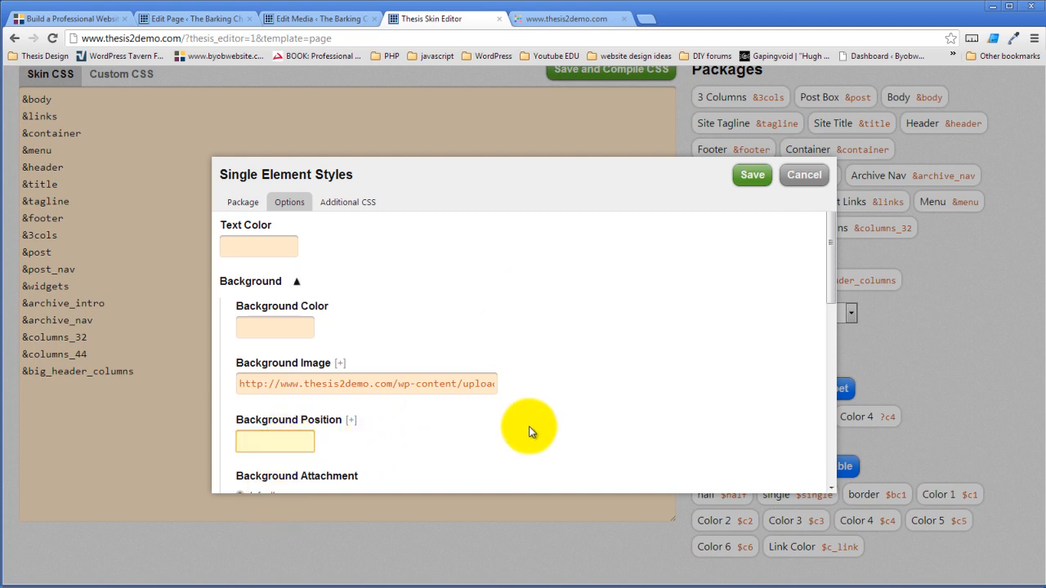
{"action": "scroll", "coordinate": [507, 356], "scroll_direction": "down", "scroll_amount": 2}
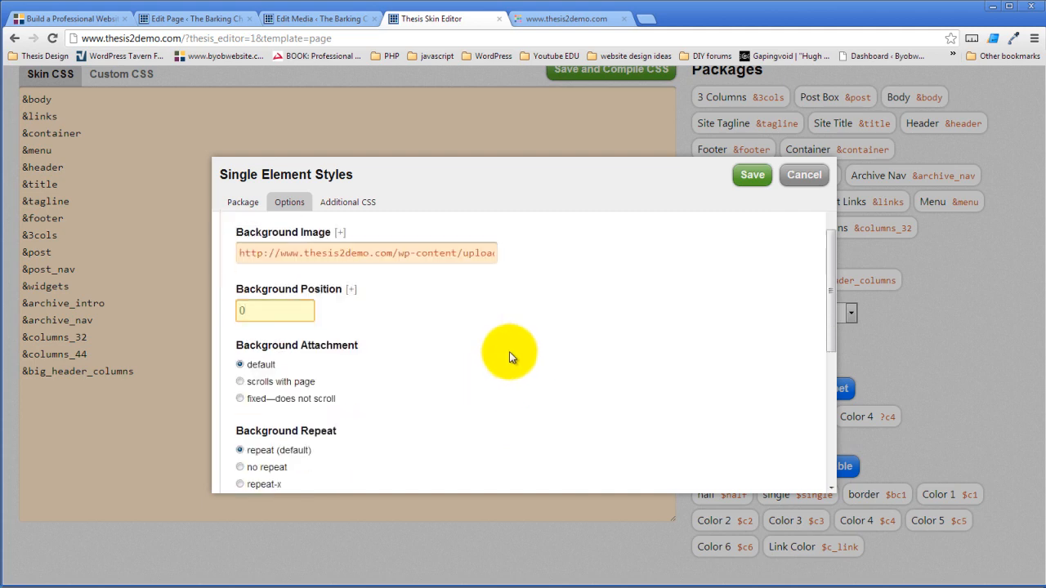
{"action": "type", "text": "0 0"}
{"action": "left_click", "coordinate": [553, 335]}
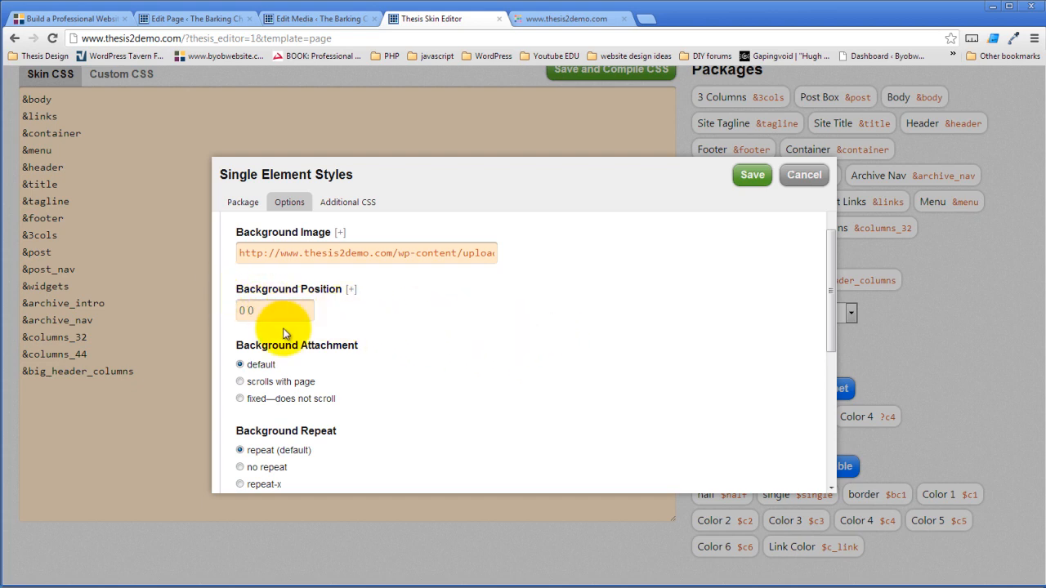
- Change the background position from 0 0 to top center
{"action": "double_click", "coordinate": [249, 310]}
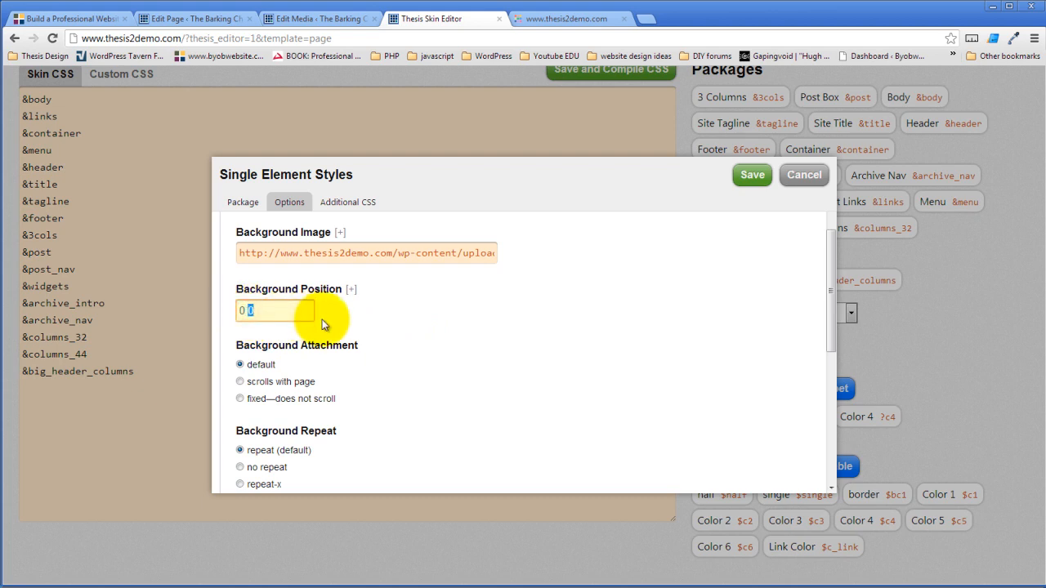
{"action": "key", "text": "BackSpace"}
{"action": "key", "text": "BackSpace"}
{"action": "key", "text": "BackSpace"}
{"action": "type", "text": "top center"}
{"action": "left_click", "coordinate": [594, 348]}
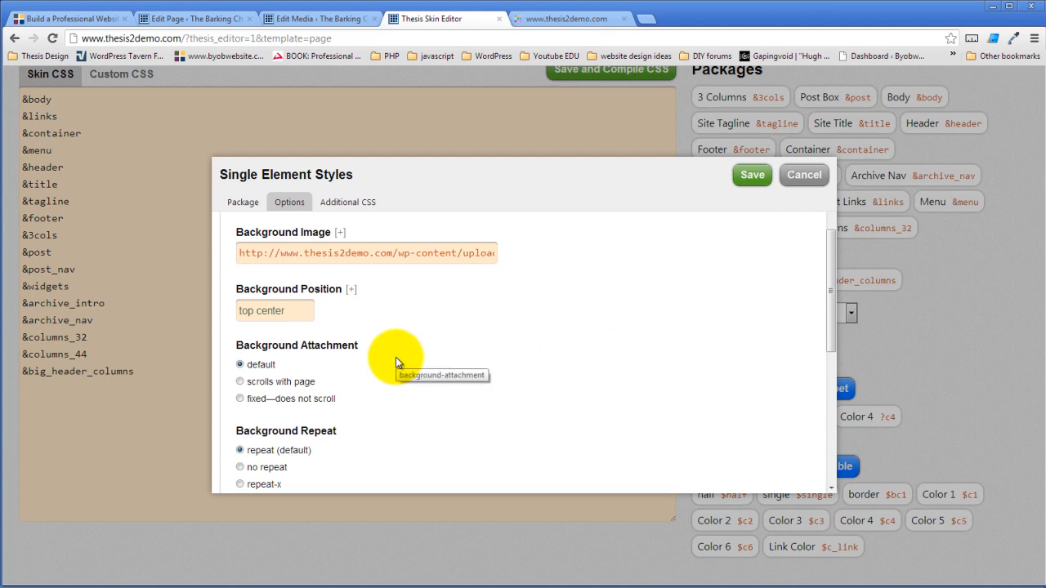
- Set Background Repeat to no repeat and save the Menu Link package
{"action": "scroll", "coordinate": [395, 357], "scroll_direction": "down", "scroll_amount": 1}
{"action": "left_click", "coordinate": [240, 401]}
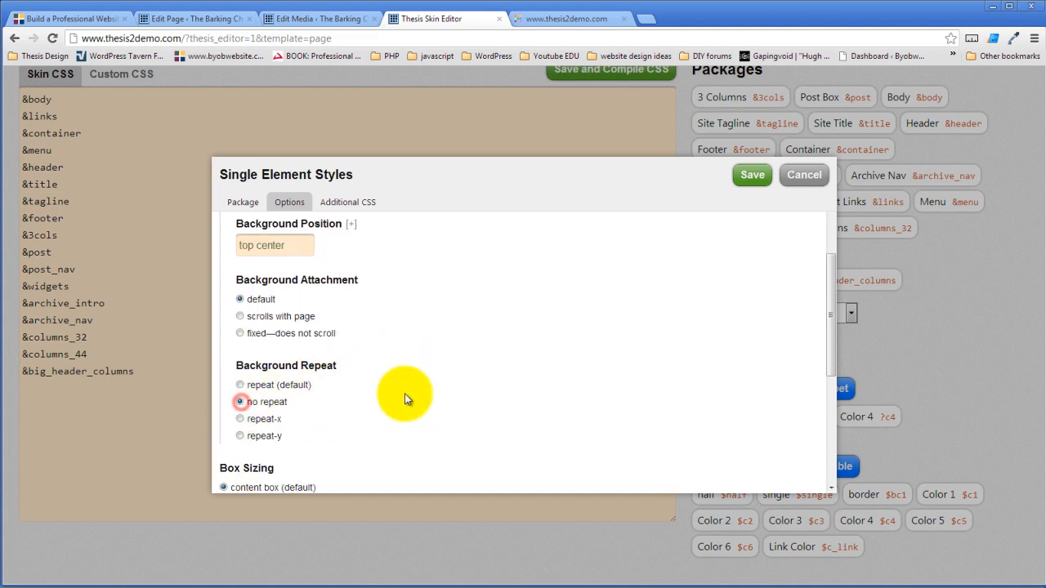
{"action": "scroll", "coordinate": [407, 398], "scroll_direction": "down", "scroll_amount": 2}
{"action": "scroll", "coordinate": [406, 400], "scroll_direction": "down", "scroll_amount": 1}
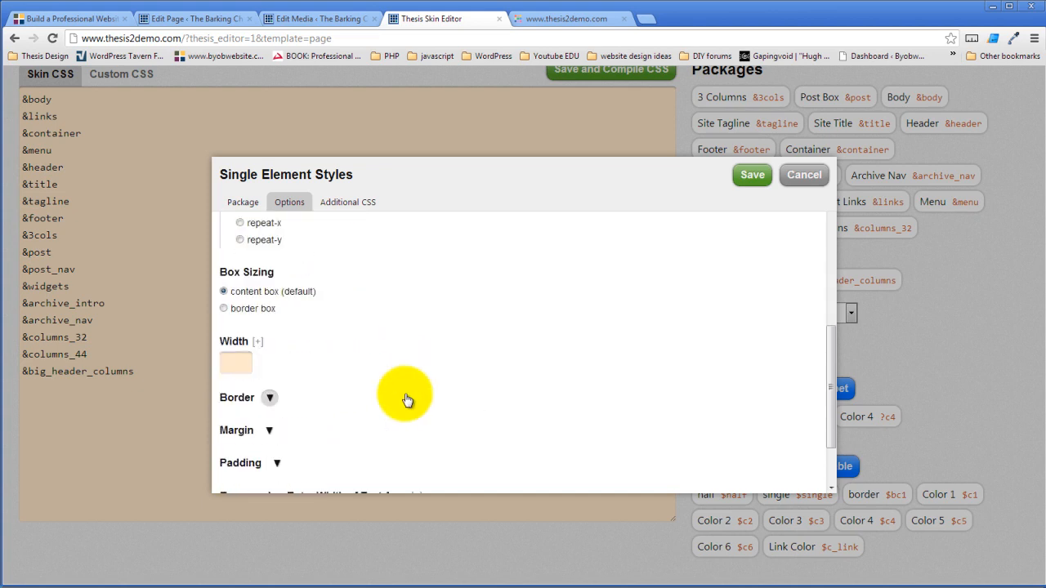
{"action": "scroll", "coordinate": [407, 400], "scroll_direction": "down", "scroll_amount": 1}
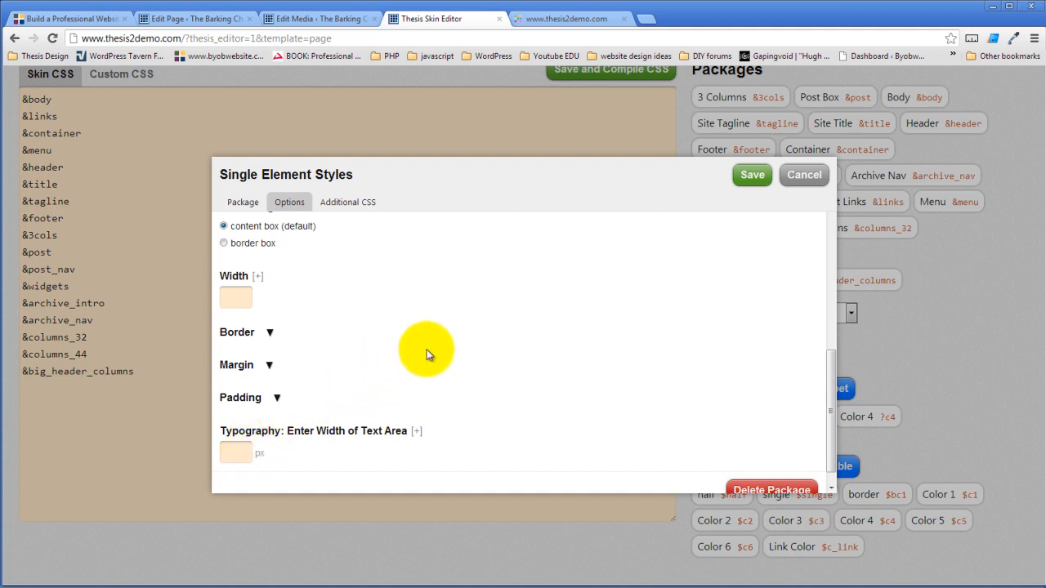
{"action": "scroll", "coordinate": [430, 351], "scroll_direction": "up", "scroll_amount": 3}
{"action": "scroll", "coordinate": [460, 340], "scroll_direction": "up", "scroll_amount": 3}
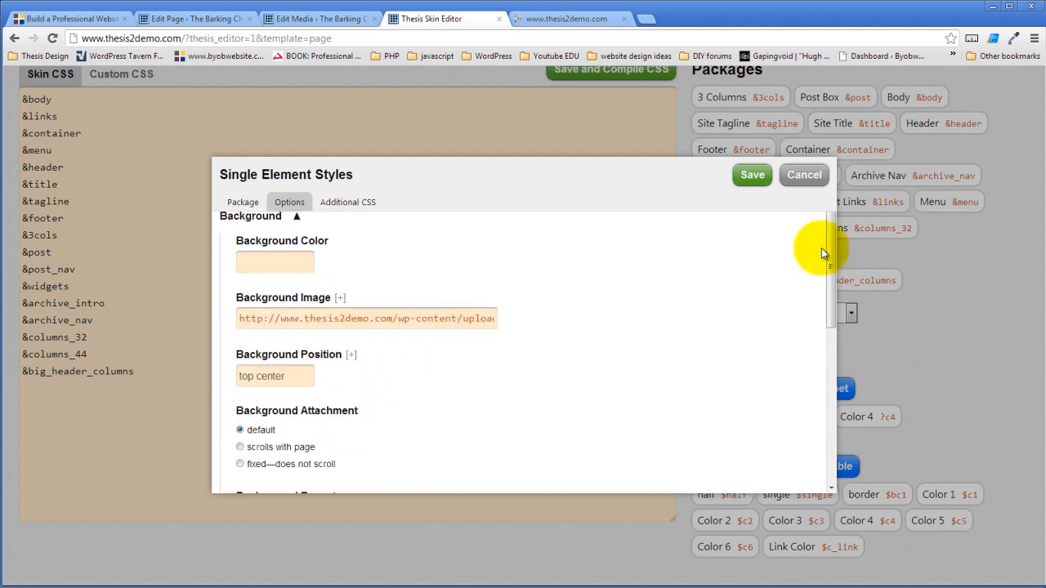
{"action": "left_click", "coordinate": [750, 180]}
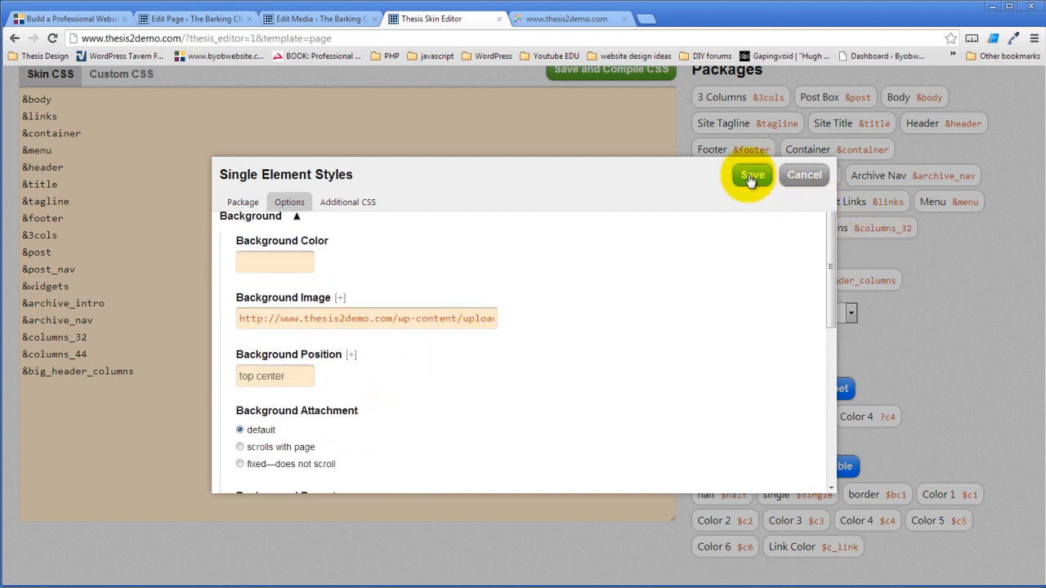
{"action": "scroll", "coordinate": [612, 188], "scroll_direction": "up", "scroll_amount": 1}
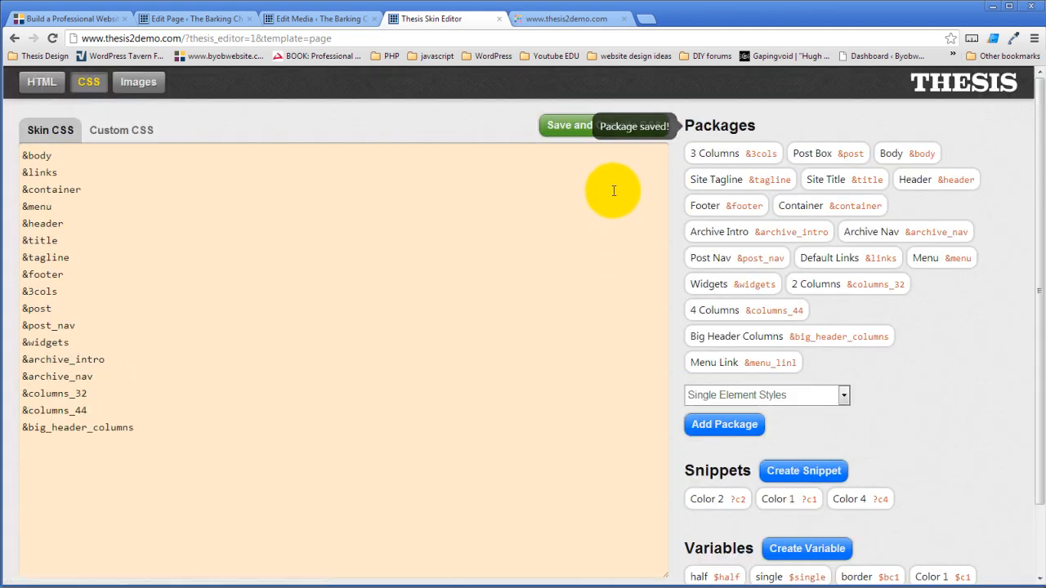
- Save and compile the skin CSS, then reload the live Barking Chihuahua site to preview it
{"action": "left_click", "coordinate": [575, 129]}
{"action": "left_click", "coordinate": [539, 320]}
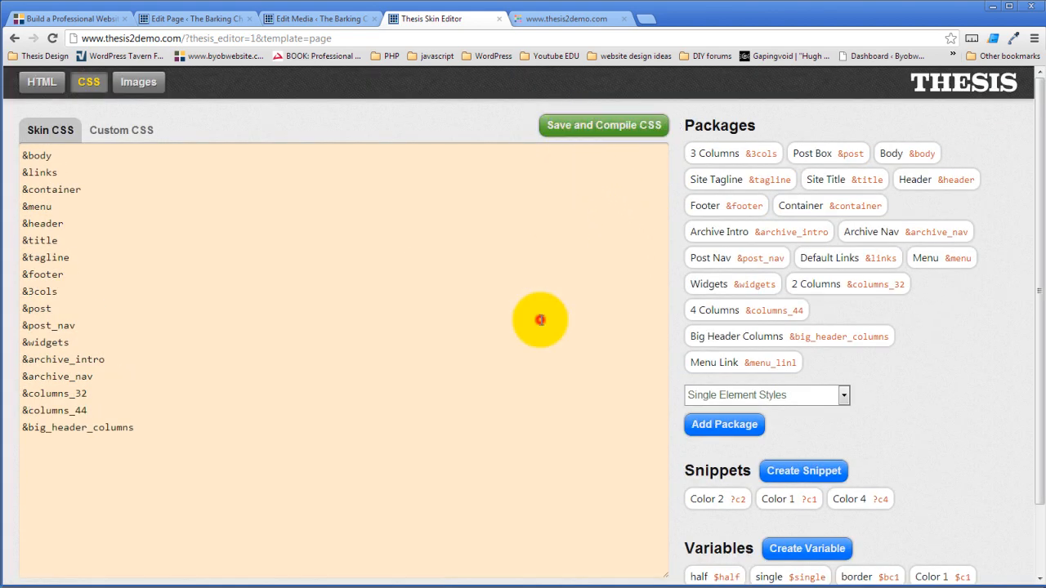
{"action": "left_click", "coordinate": [567, 16]}
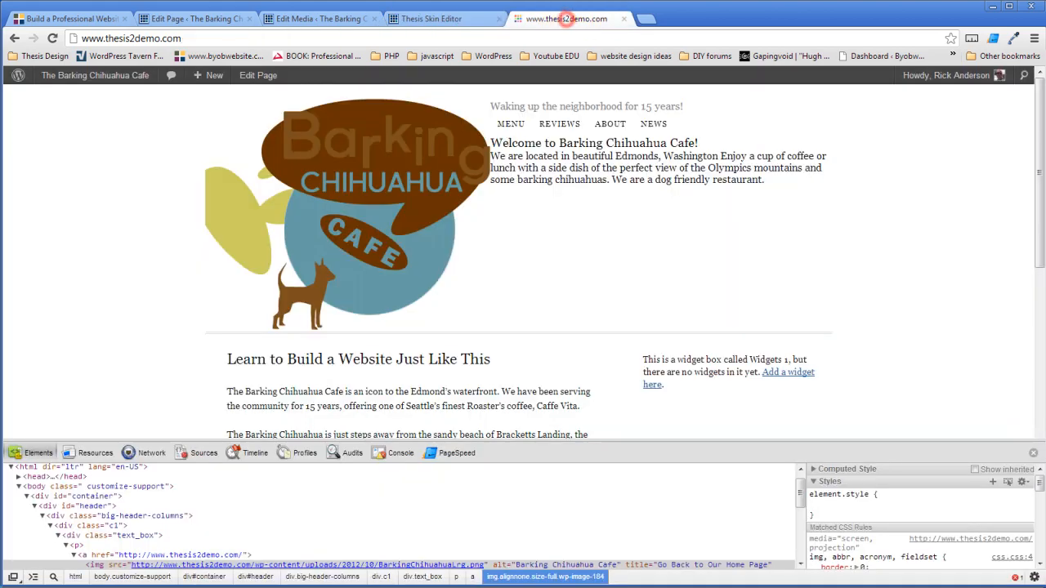
{"action": "left_click", "coordinate": [50, 41]}
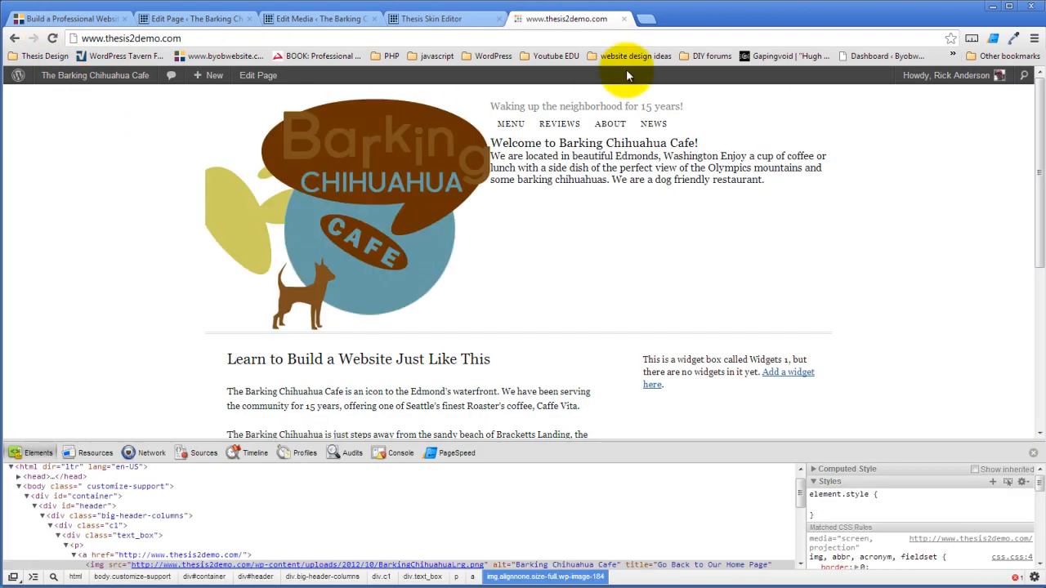
{"action": "left_click", "coordinate": [437, 23]}
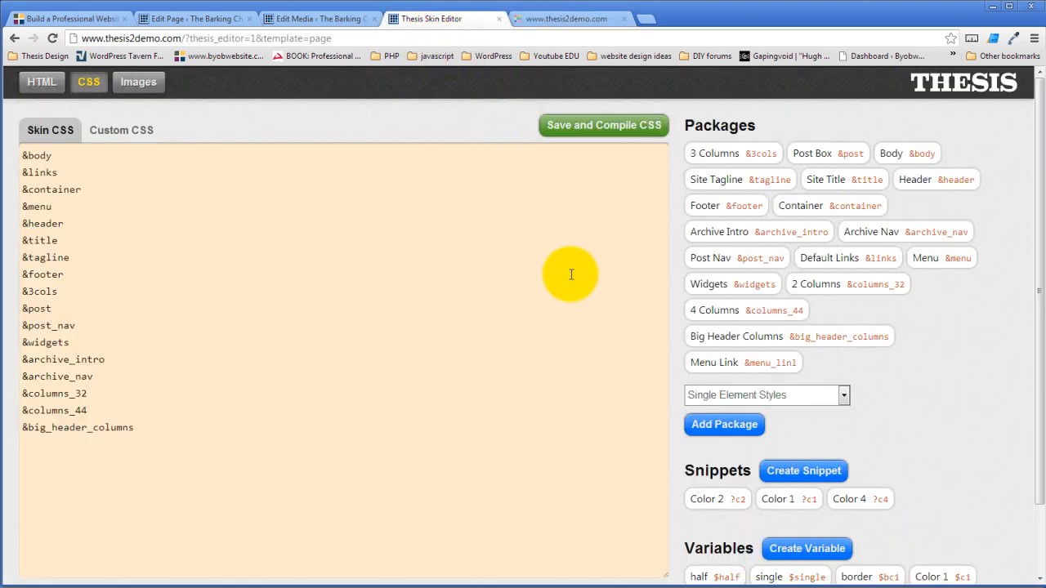
- Insert &menu_link on a new Skin CSS line, fix the reference to menu_link, then save and compile
{"action": "left_click", "coordinate": [176, 422]}
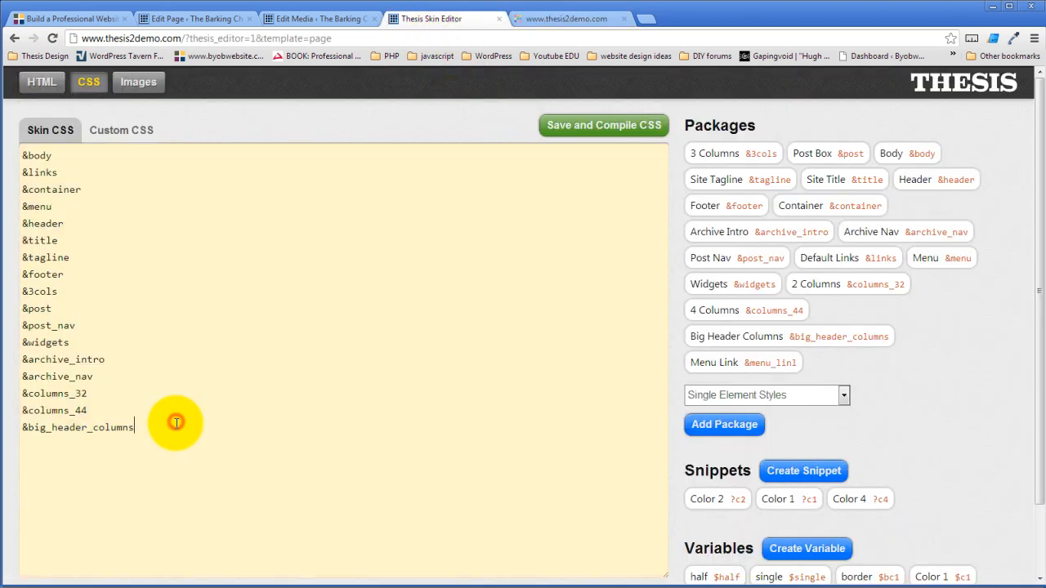
{"action": "key", "text": "Return"}
{"action": "left_click_drag", "start_coordinate": [792, 361], "coordinate": [395, 439]}
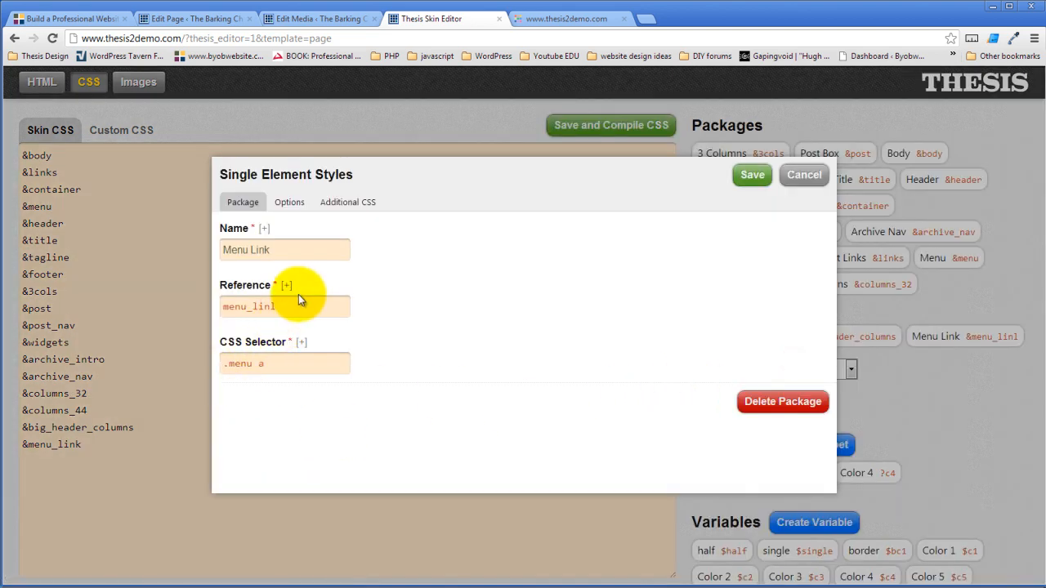
{"action": "left_click", "coordinate": [298, 300]}
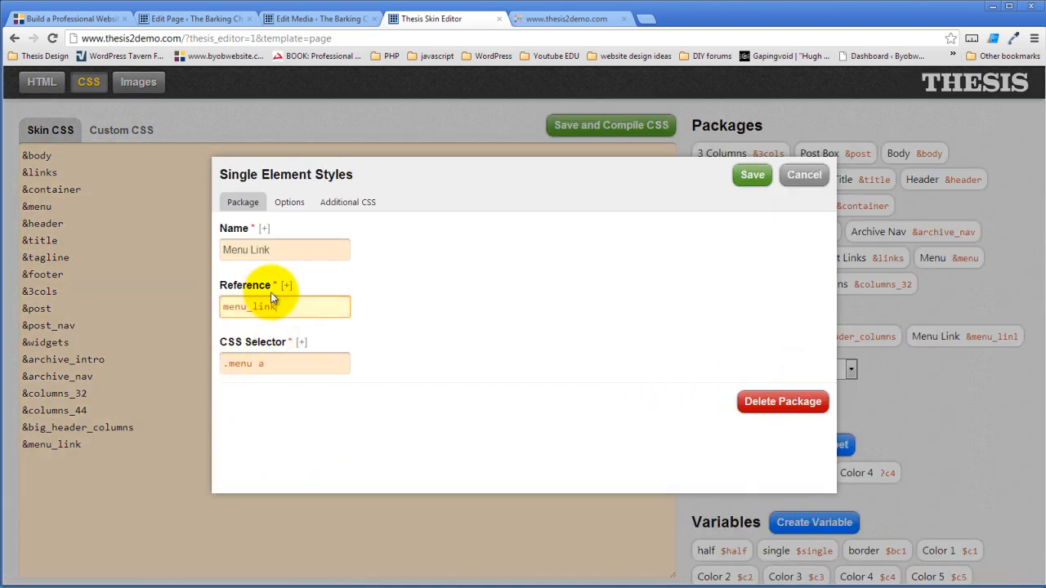
{"action": "left_click", "coordinate": [748, 176]}
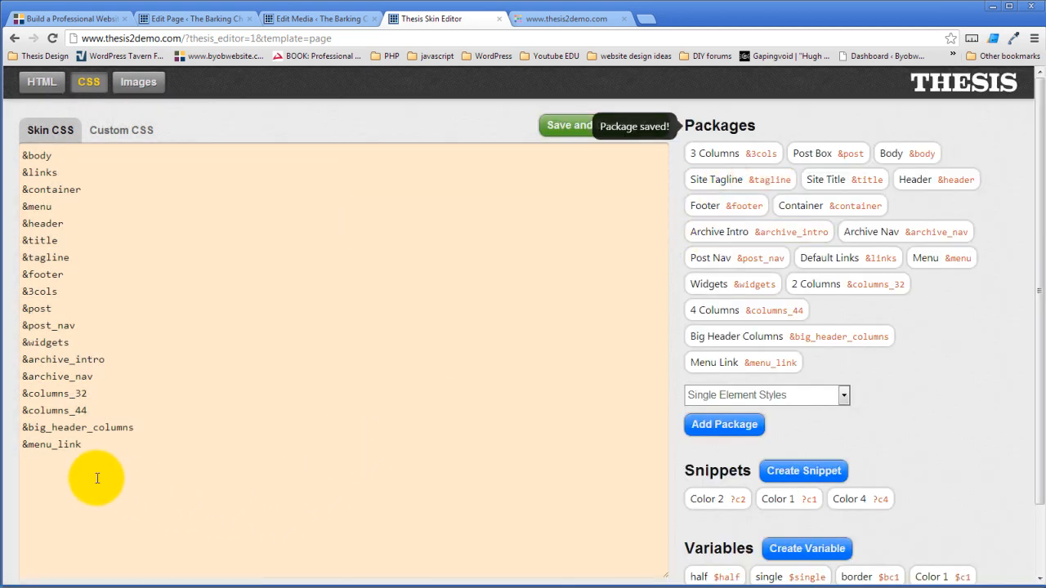
{"action": "left_click", "coordinate": [566, 124]}
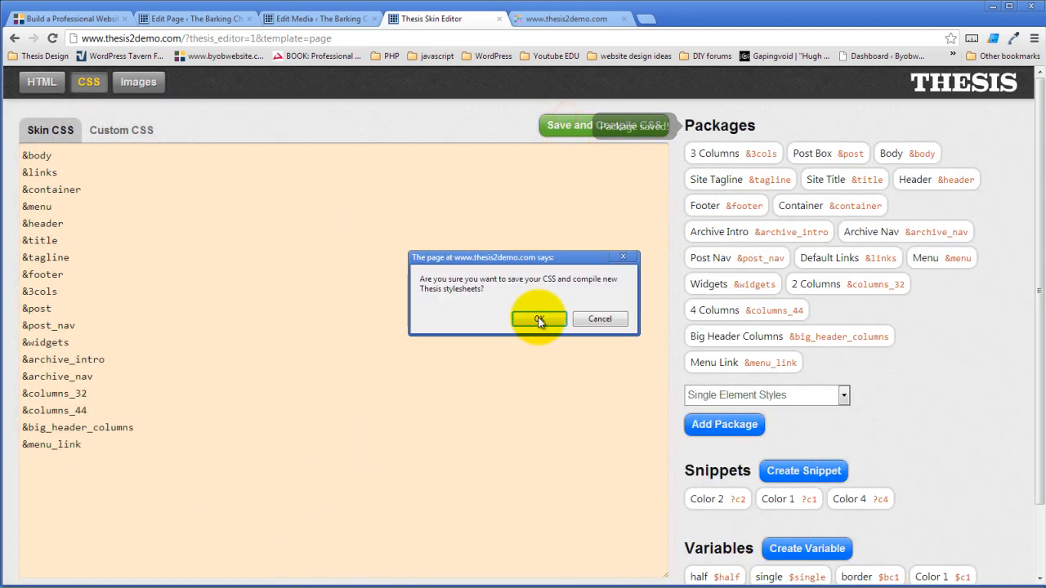
- Reload the live site to see the GreenMenuCircle behind each menu link, then return to the editor
{"action": "left_click", "coordinate": [549, 18]}
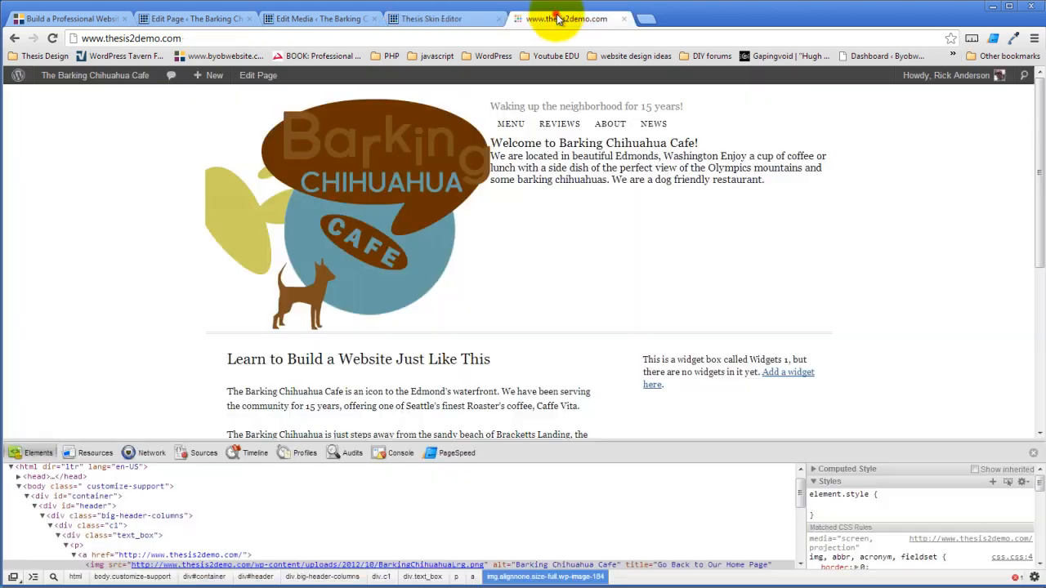
{"action": "left_click", "coordinate": [52, 38]}
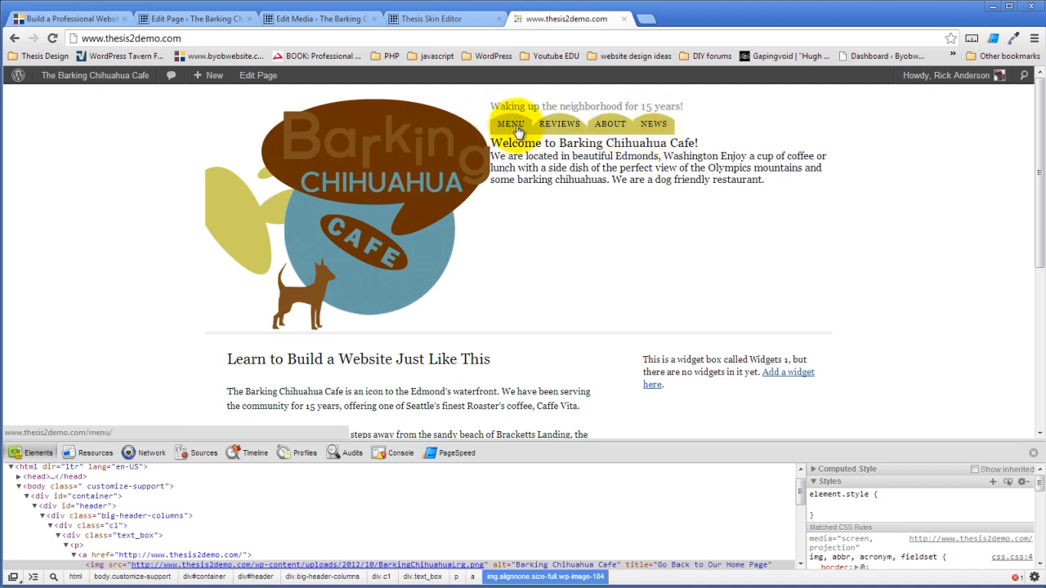
{"action": "left_click", "coordinate": [425, 21]}
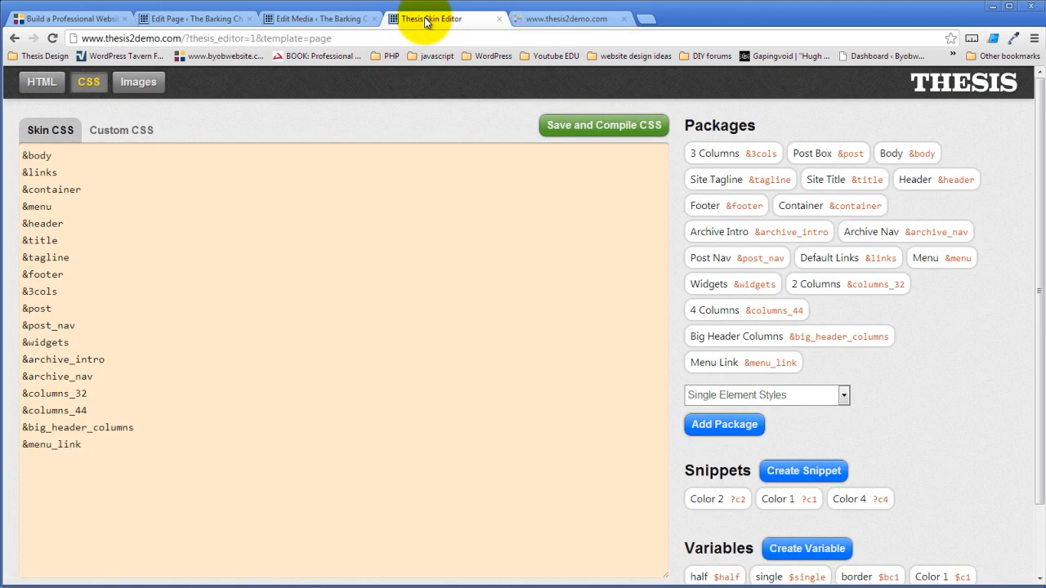
- Change the Menu package's top and bottom item padding from 9 to 30, then save and compile
{"action": "left_click", "coordinate": [943, 265]}
{"action": "left_click", "coordinate": [294, 202]}
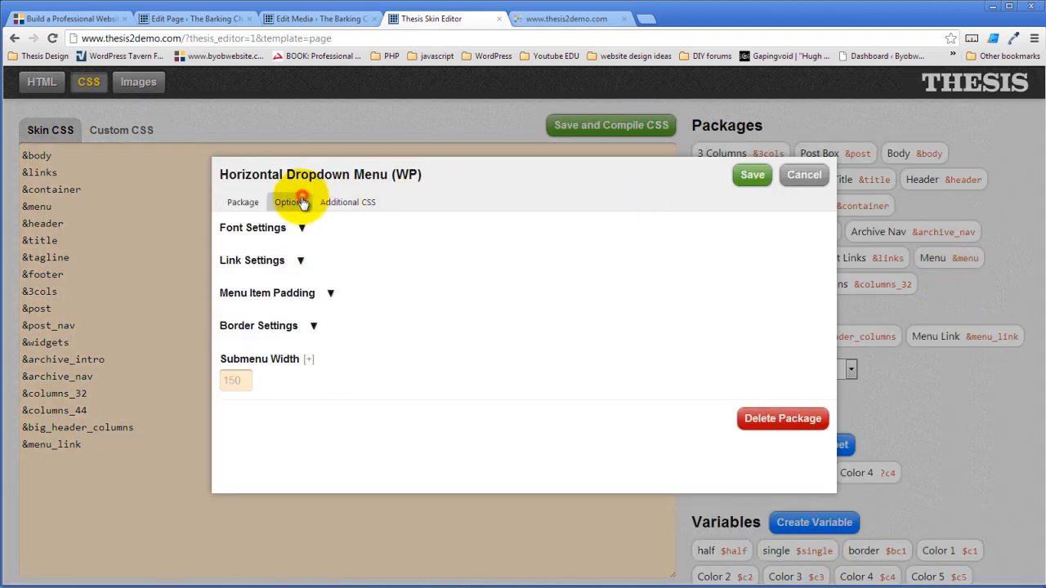
{"action": "left_click", "coordinate": [330, 294]}
{"action": "scroll", "coordinate": [455, 314], "scroll_direction": "down", "scroll_amount": 1}
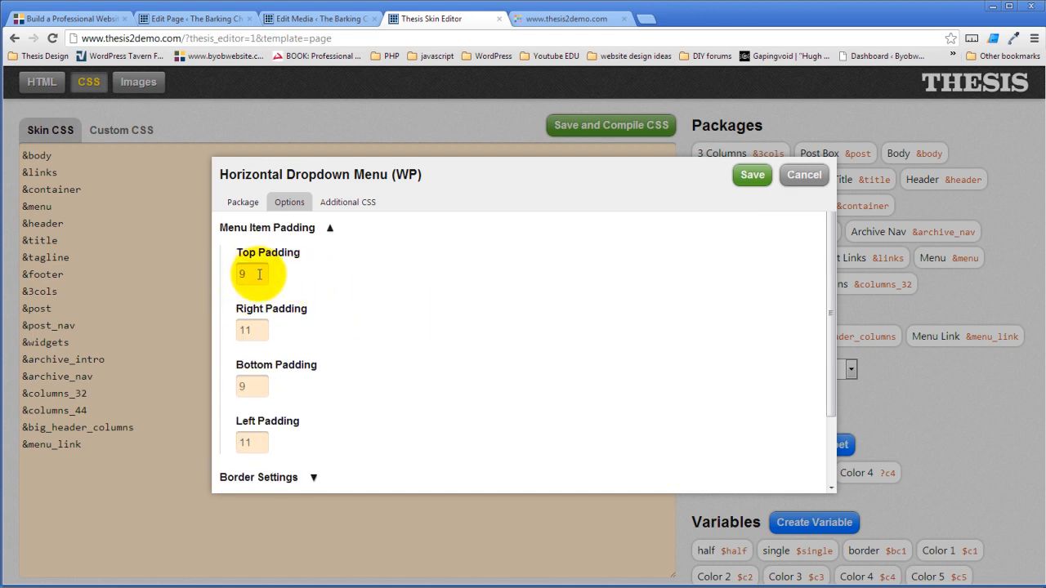
{"action": "left_click_drag", "start_coordinate": [257, 274], "coordinate": [231, 274]}
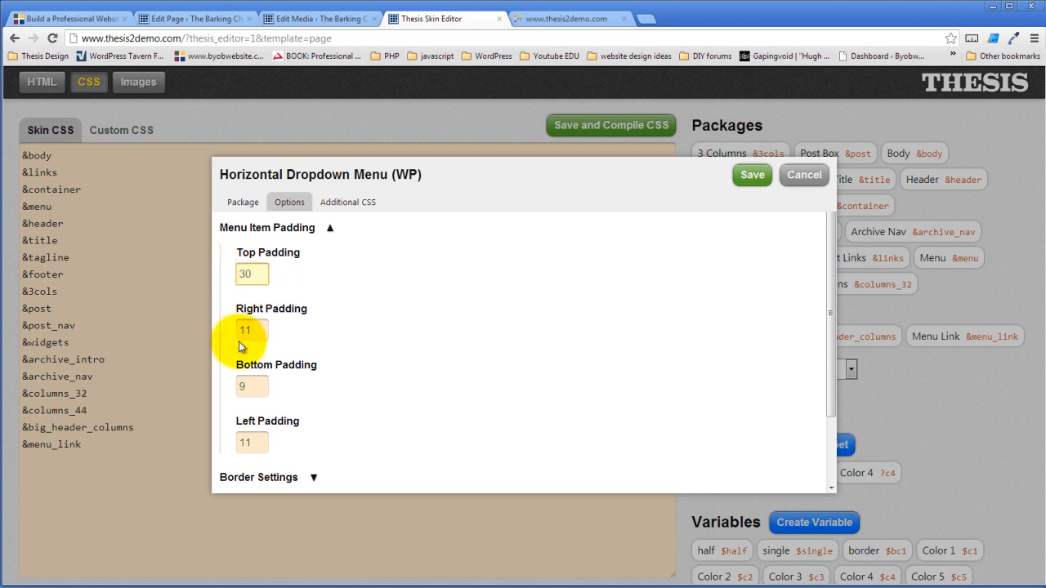
{"action": "left_click_drag", "start_coordinate": [260, 386], "coordinate": [219, 389]}
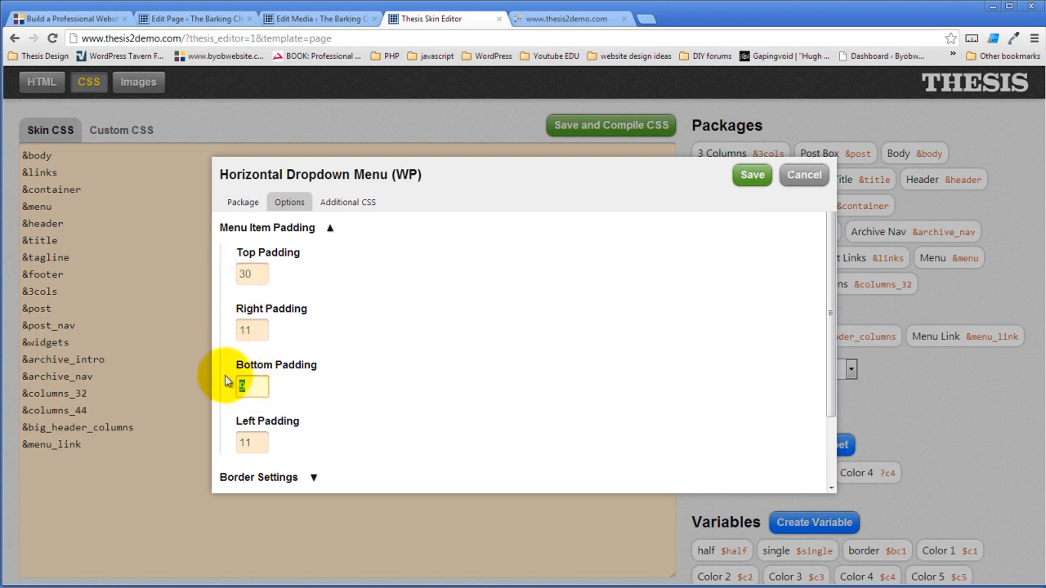
{"action": "left_click", "coordinate": [268, 330]}
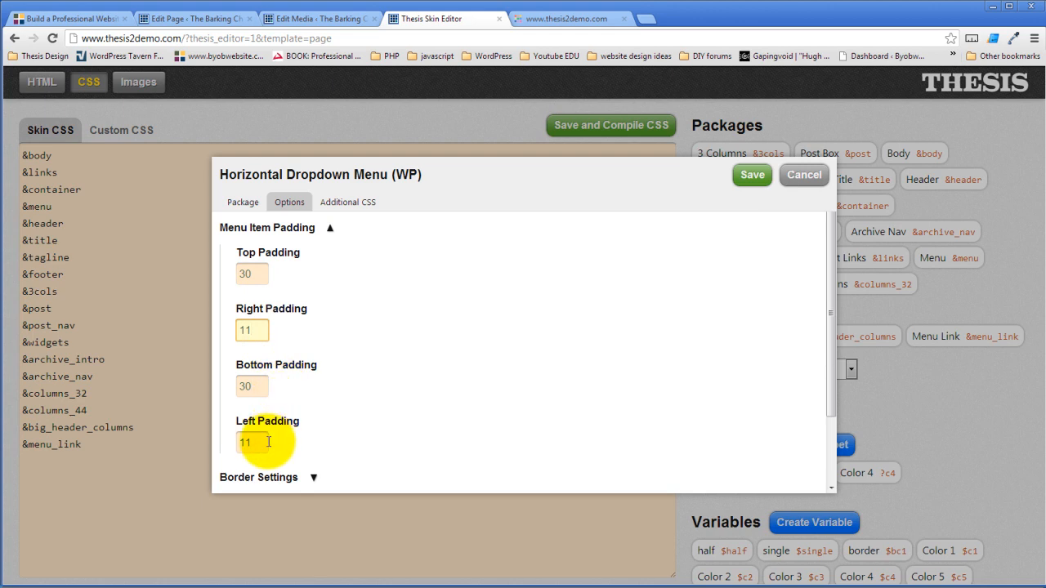
{"action": "left_click", "coordinate": [755, 176]}
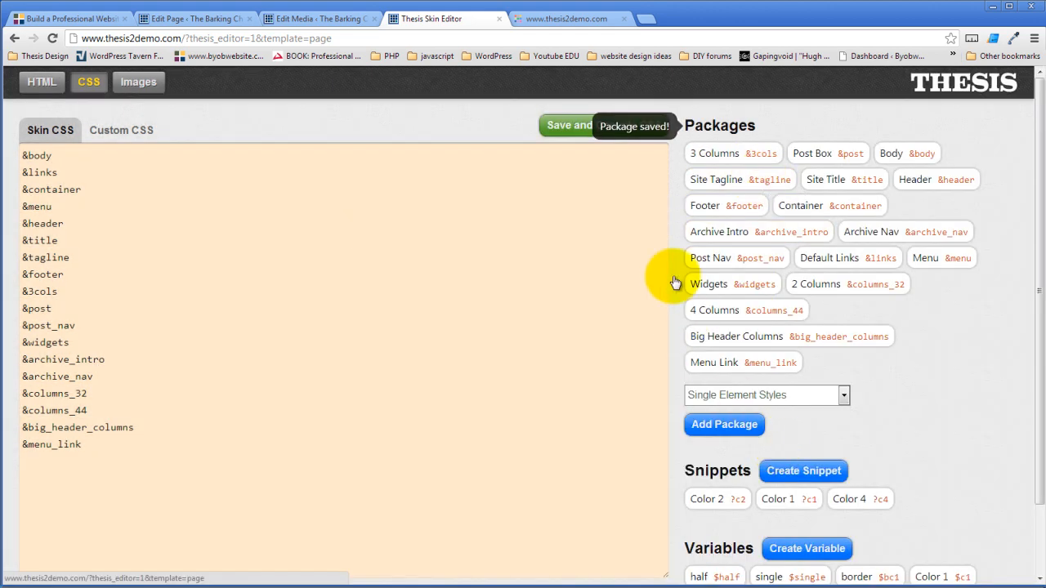
{"action": "left_click", "coordinate": [566, 127]}
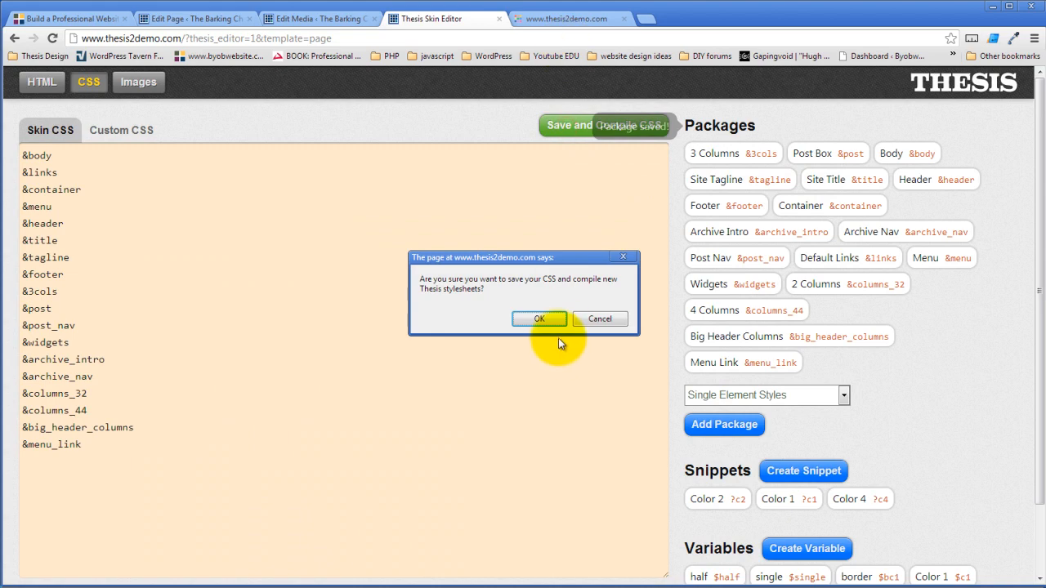
{"action": "left_click", "coordinate": [536, 318]}
- Reload the live site to check the taller yellow menu tabs, then return to the skin editor
{"action": "left_click", "coordinate": [562, 19]}
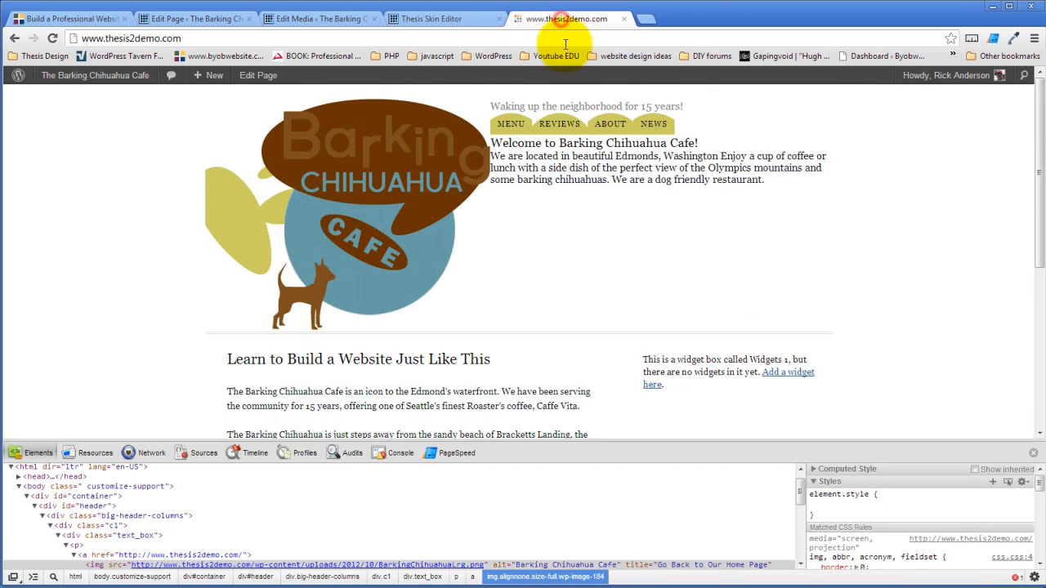
{"action": "left_click", "coordinate": [52, 39]}
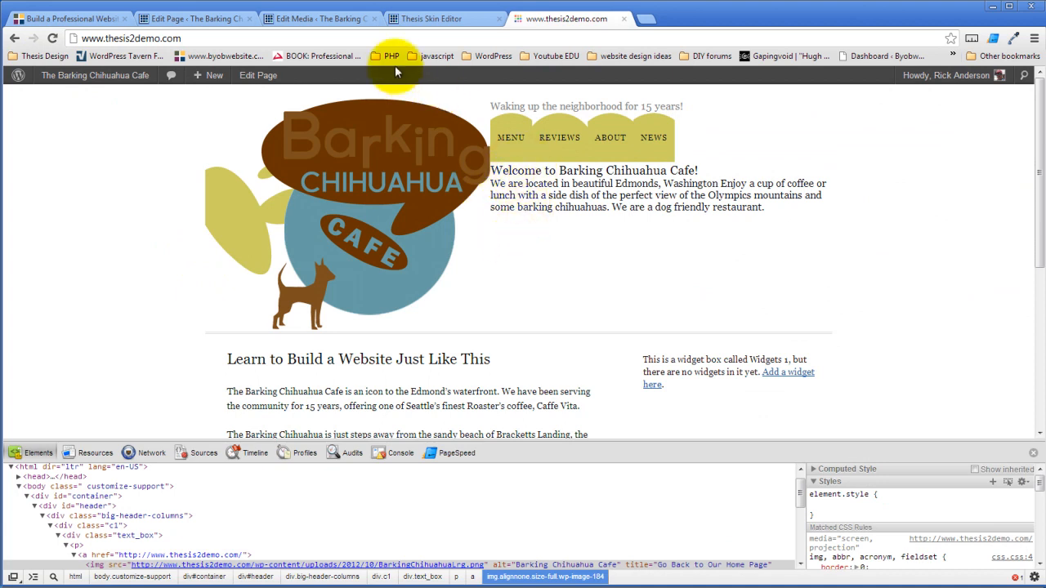
{"action": "left_click", "coordinate": [446, 19]}
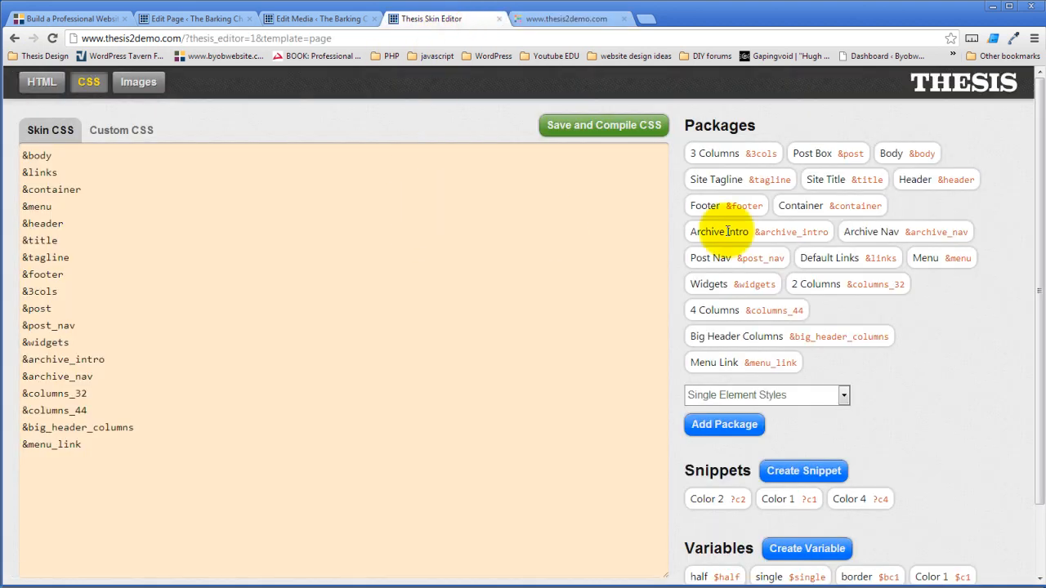
- Change the Menu package's font size from 12 to 15 px
{"action": "left_click", "coordinate": [940, 260]}
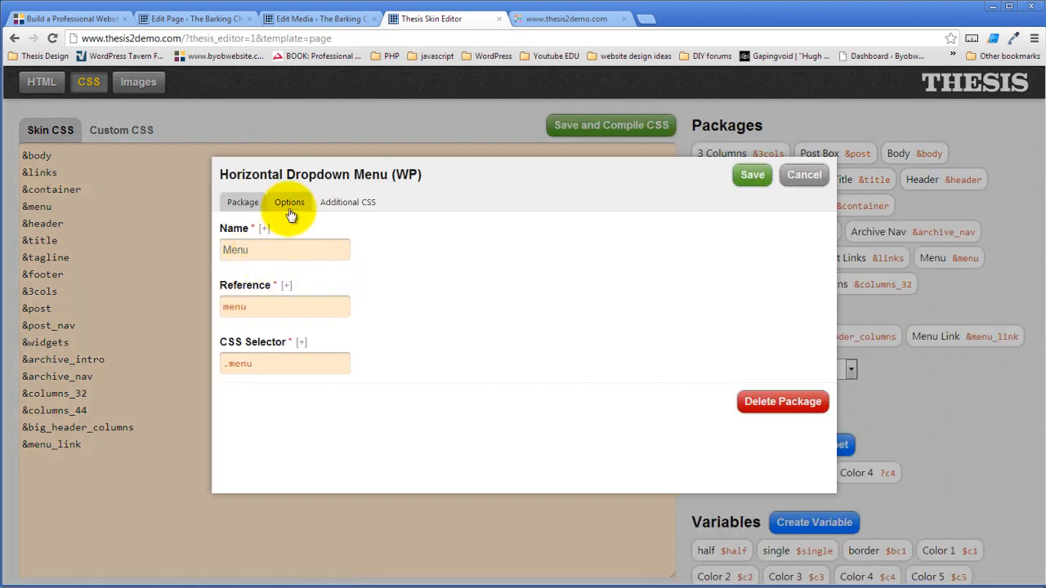
{"action": "left_click", "coordinate": [290, 211]}
{"action": "left_click", "coordinate": [299, 227]}
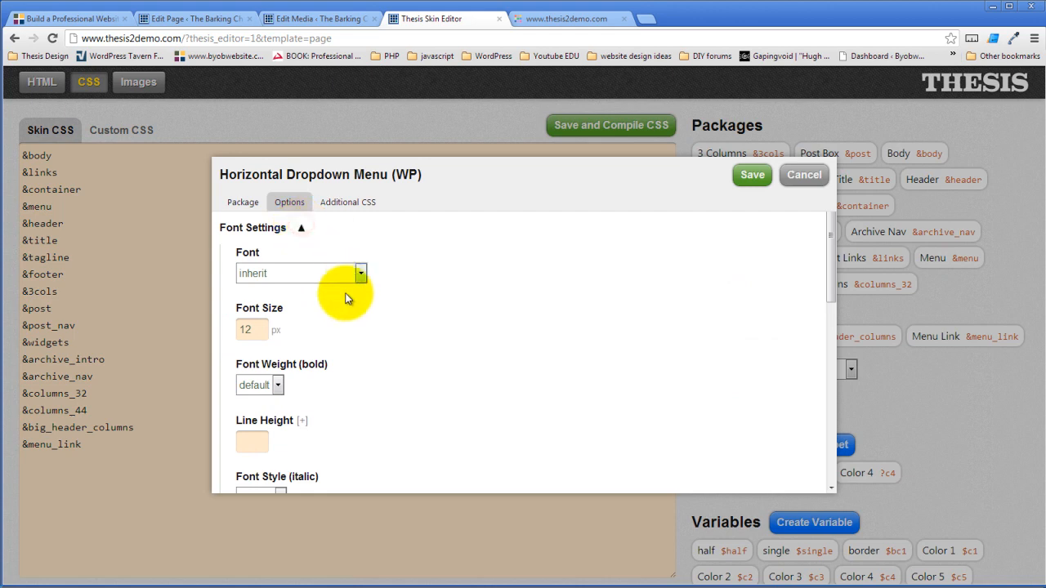
{"action": "left_click_drag", "start_coordinate": [270, 330], "coordinate": [227, 328]}
{"action": "left_click", "coordinate": [255, 329]}
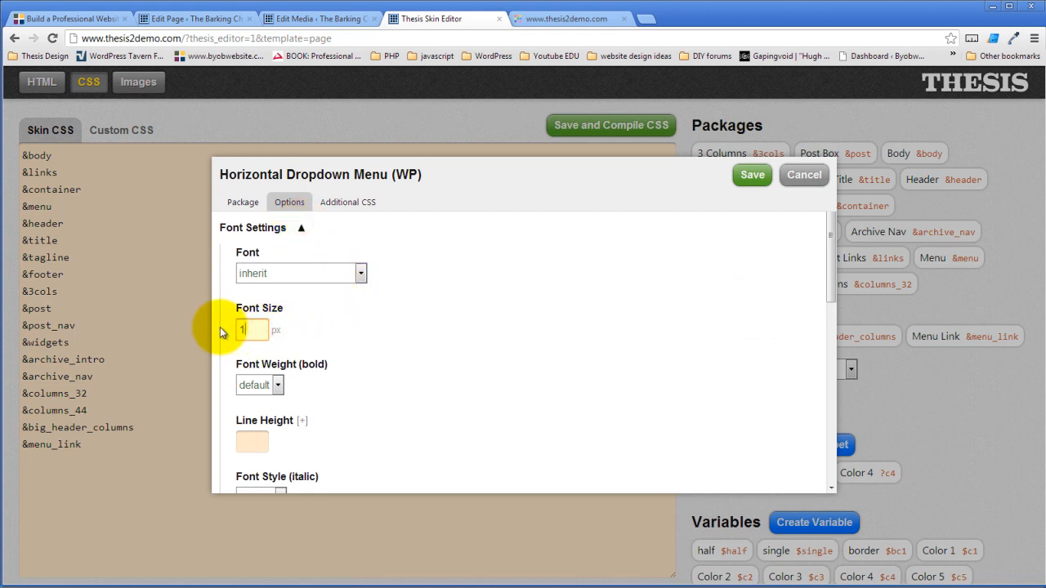
{"action": "left_click", "coordinate": [357, 320]}
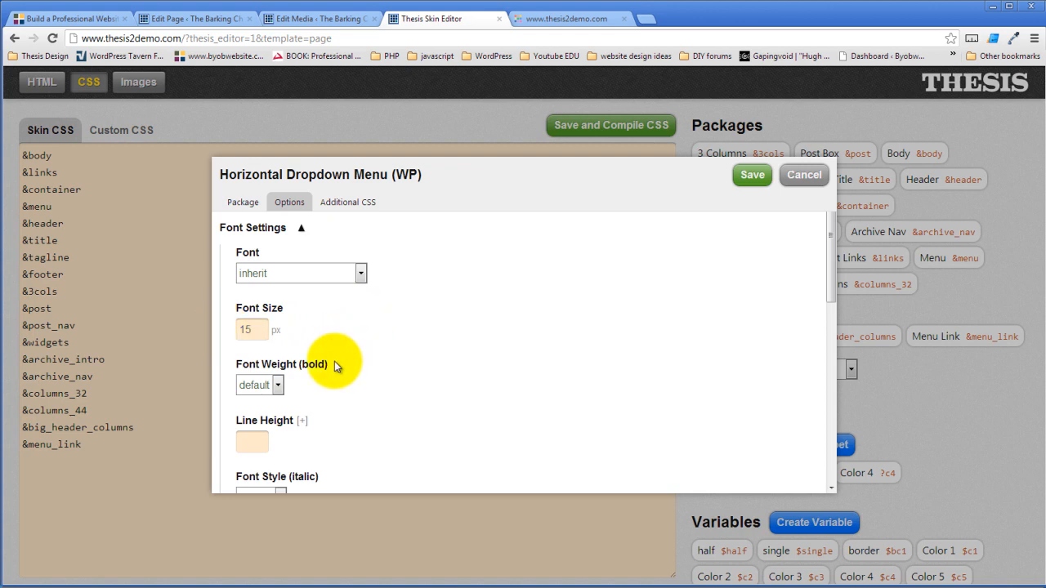
- Remove the uppercase text transform, center-align the menu text, and save the Menu package
{"action": "scroll", "coordinate": [340, 353], "scroll_direction": "down", "scroll_amount": 1}
{"action": "scroll", "coordinate": [400, 351], "scroll_direction": "up", "scroll_amount": 1}
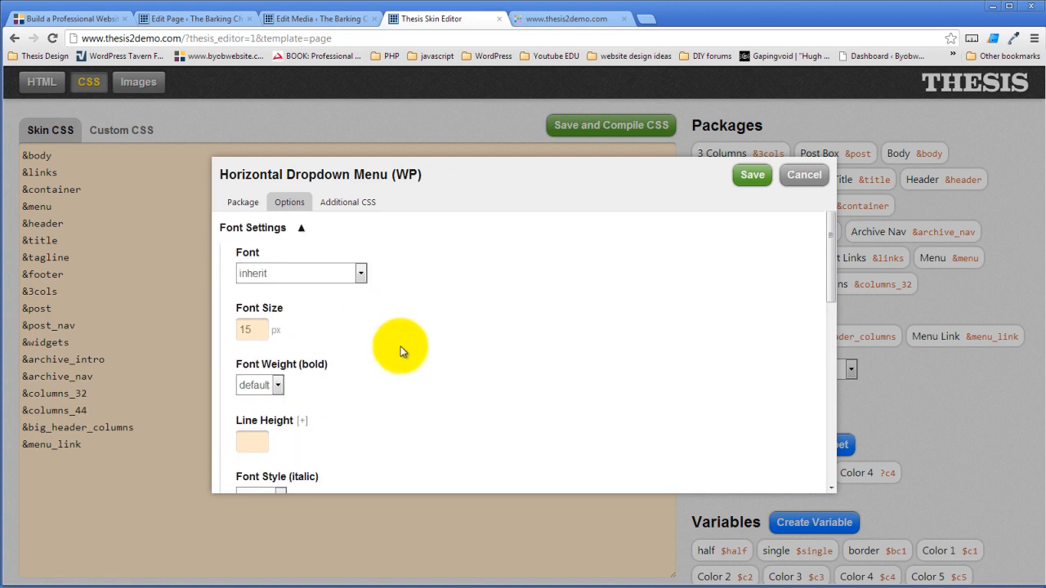
{"action": "scroll", "coordinate": [400, 351], "scroll_direction": "down", "scroll_amount": 2}
{"action": "scroll", "coordinate": [351, 385], "scroll_direction": "down", "scroll_amount": 2}
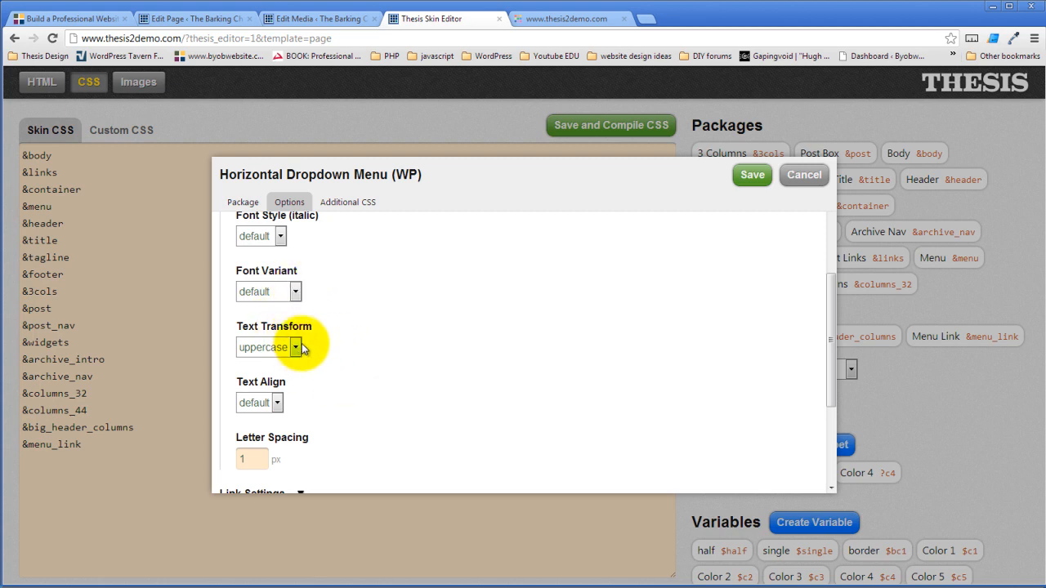
{"action": "left_click", "coordinate": [295, 347]}
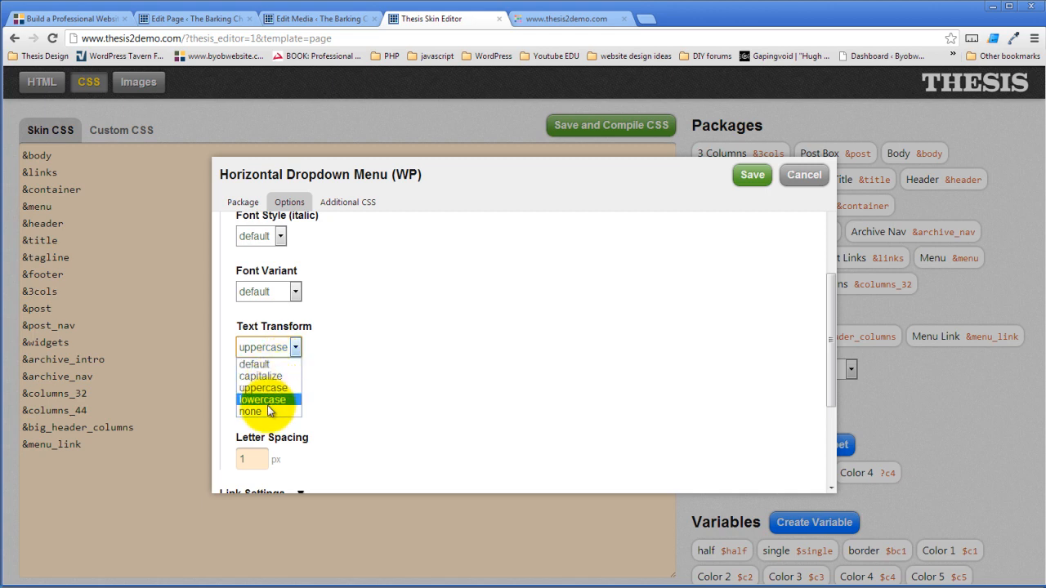
{"action": "left_click", "coordinate": [269, 411]}
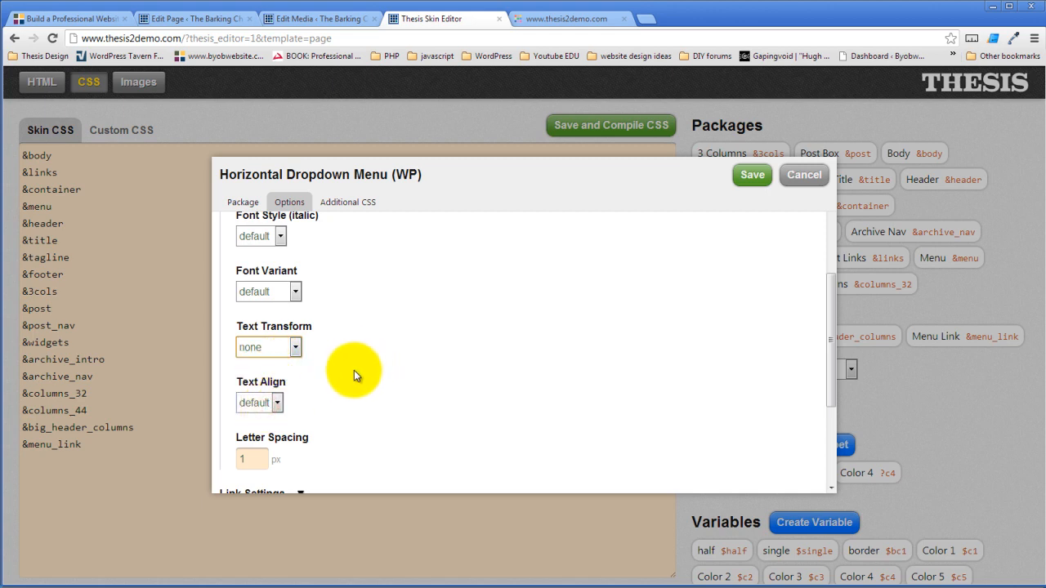
{"action": "left_click", "coordinate": [277, 402]}
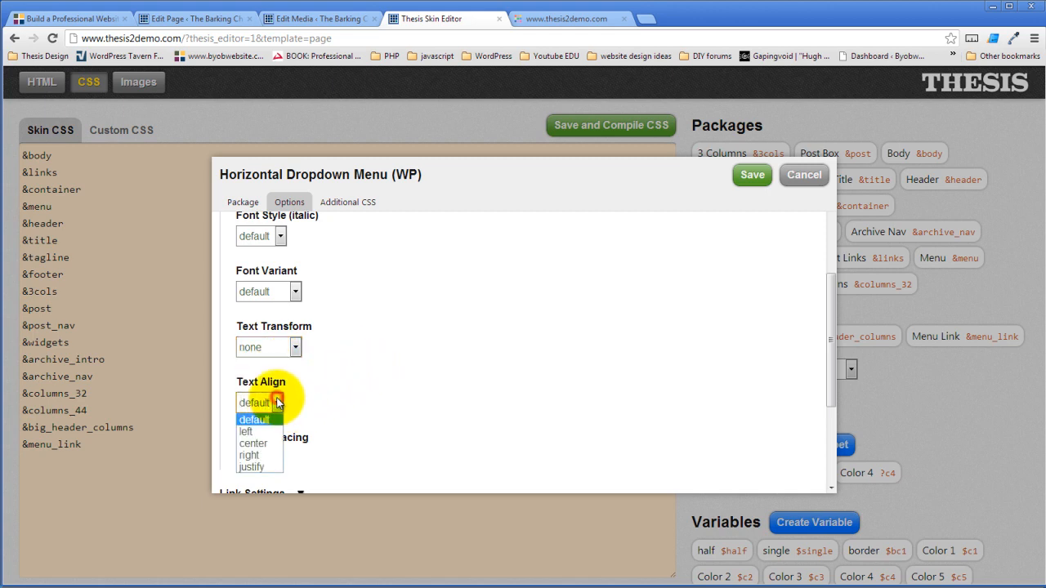
{"action": "left_click", "coordinate": [262, 443]}
{"action": "scroll", "coordinate": [400, 350], "scroll_direction": "down", "scroll_amount": 3}
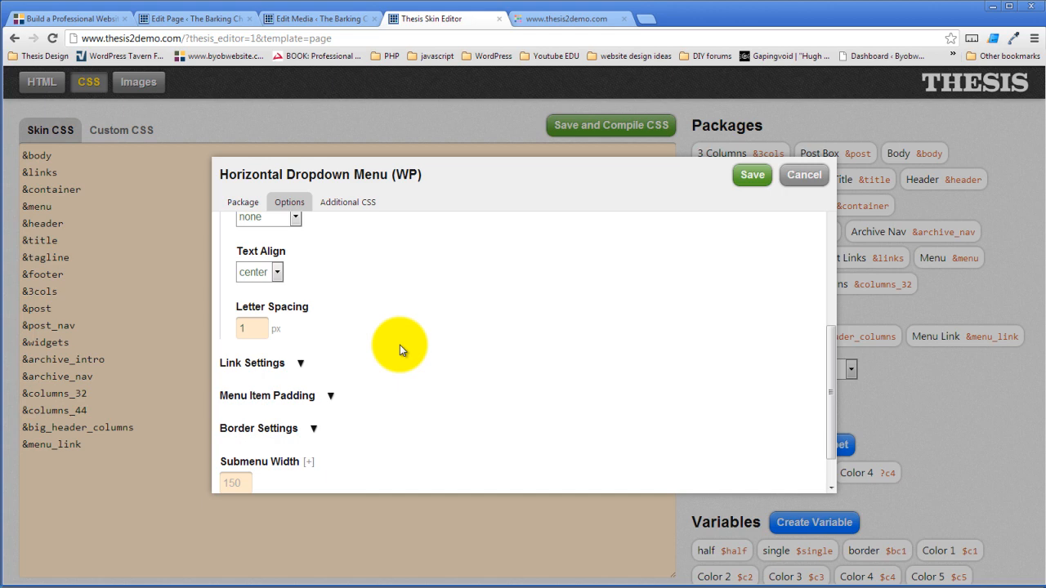
{"action": "scroll", "coordinate": [389, 360], "scroll_direction": "down", "scroll_amount": 1}
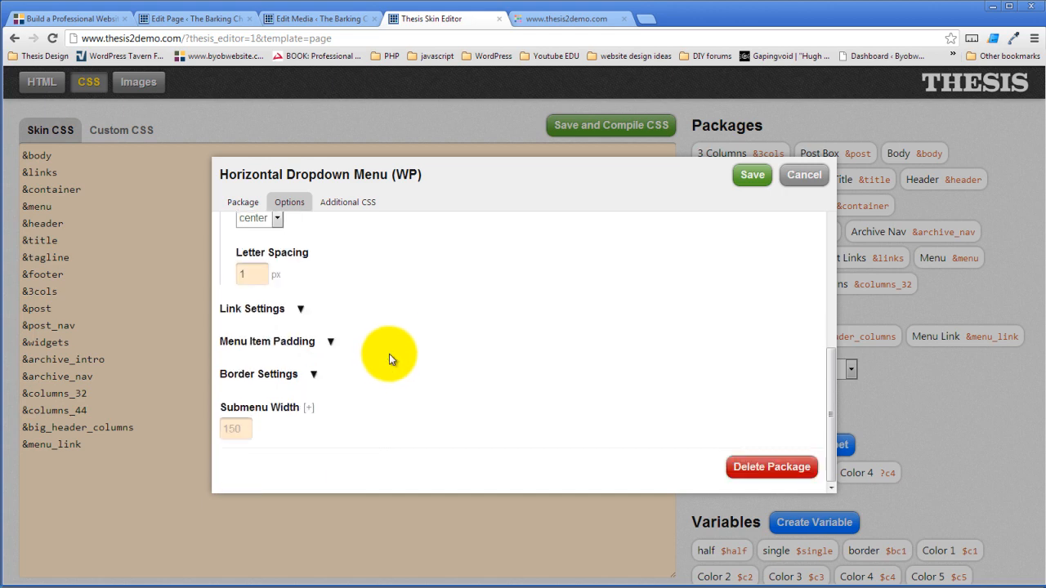
{"action": "left_click", "coordinate": [750, 174]}
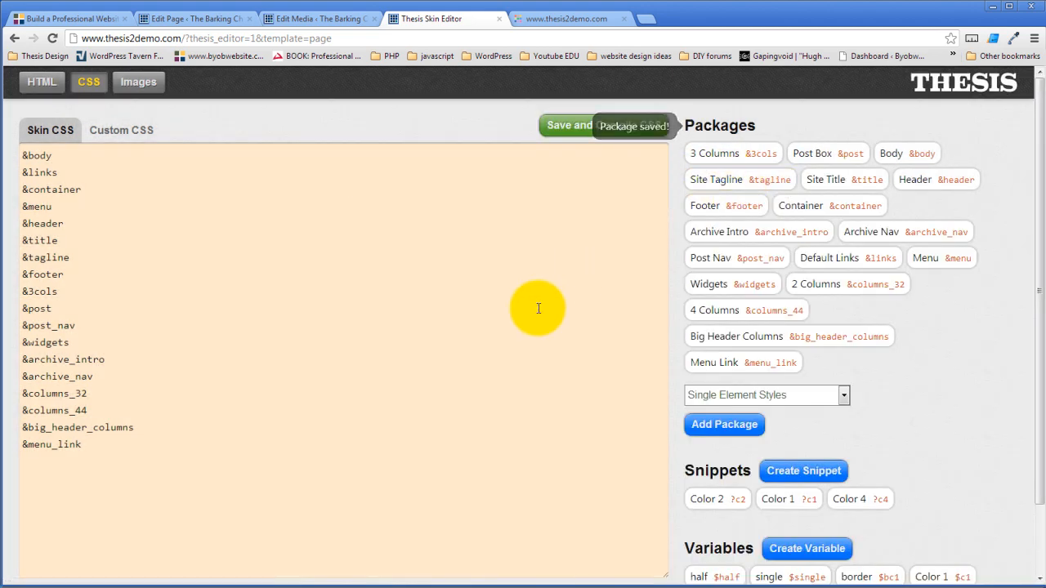
{"action": "left_click", "coordinate": [572, 18]}
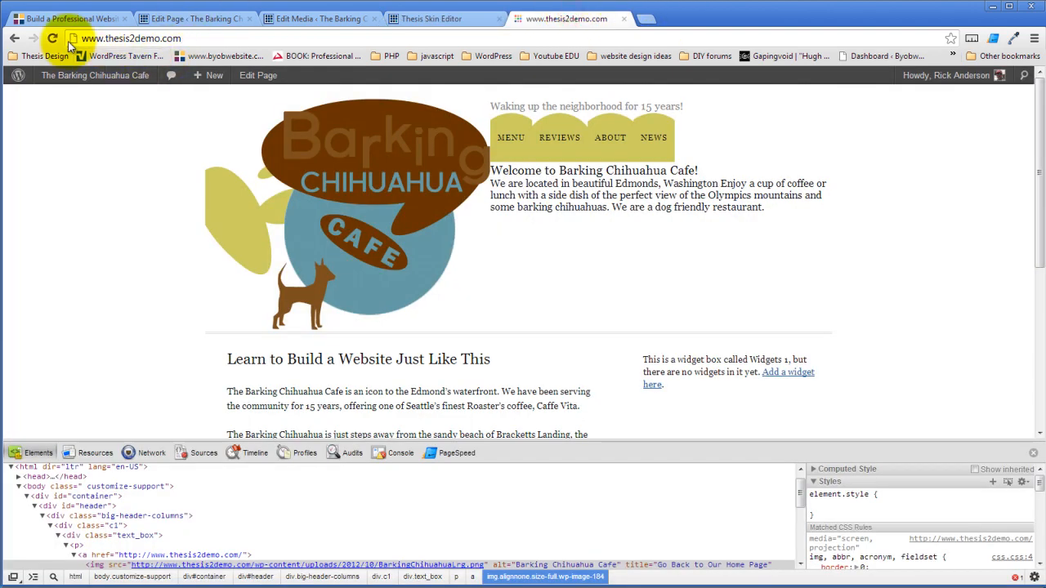
- Save and compile the skin CSS in the editor, confirming with OK
{"action": "left_click", "coordinate": [51, 38]}
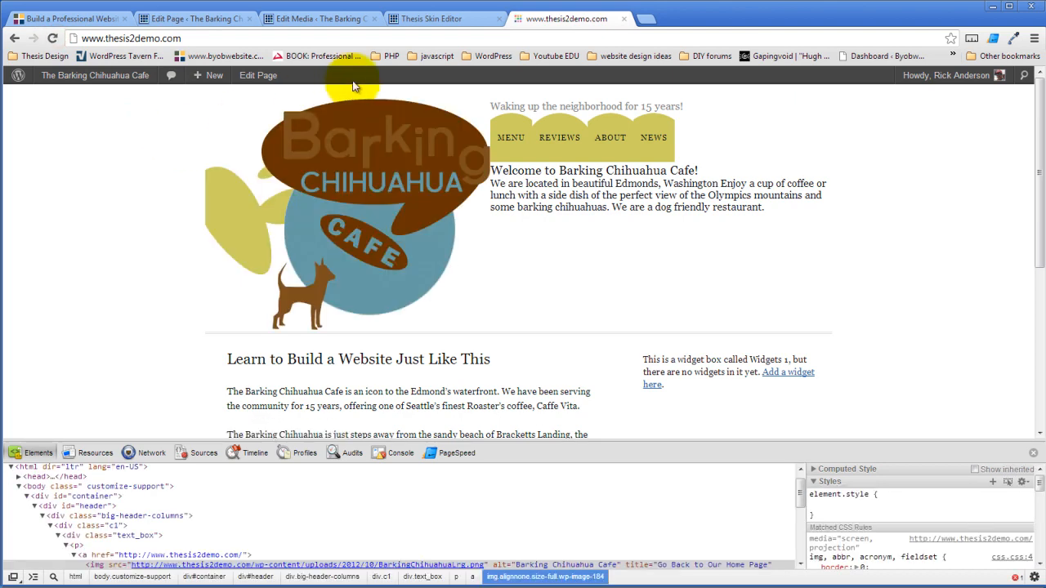
{"action": "left_click", "coordinate": [443, 20]}
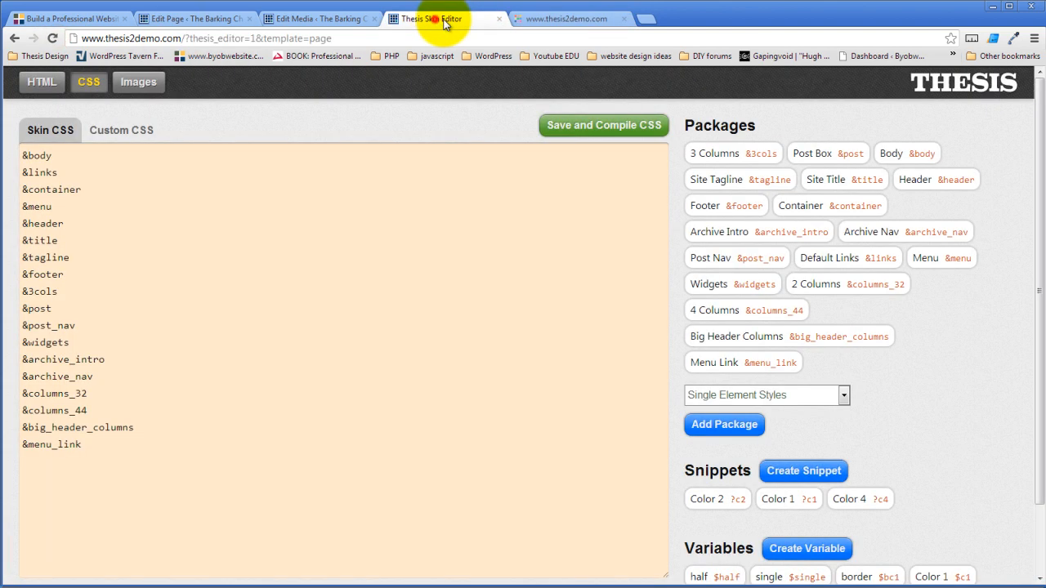
{"action": "left_click", "coordinate": [610, 126]}
{"action": "left_click", "coordinate": [541, 318]}
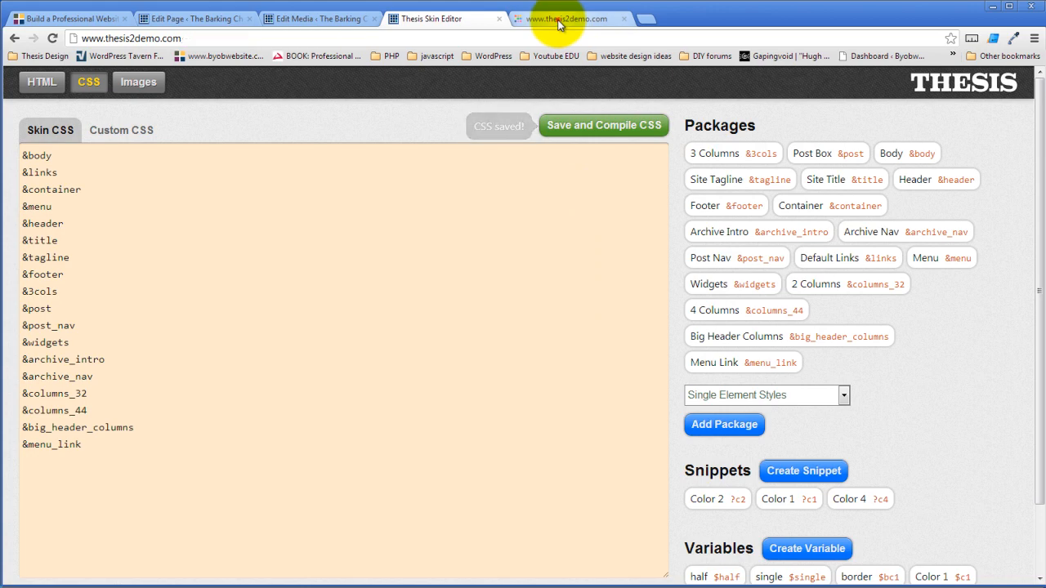
- Reload the live site to check the nav reads Menu, Reviews, About, News, then return to the editor
{"action": "left_click", "coordinate": [558, 20]}
{"action": "left_click", "coordinate": [52, 38]}
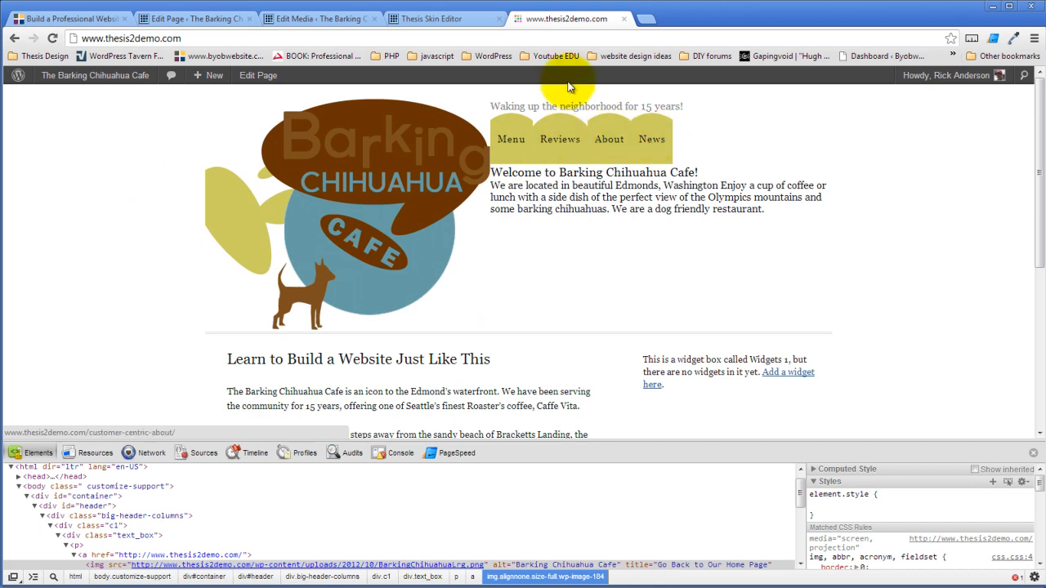
{"action": "left_click", "coordinate": [445, 18]}
{"action": "left_click", "coordinate": [568, 18]}
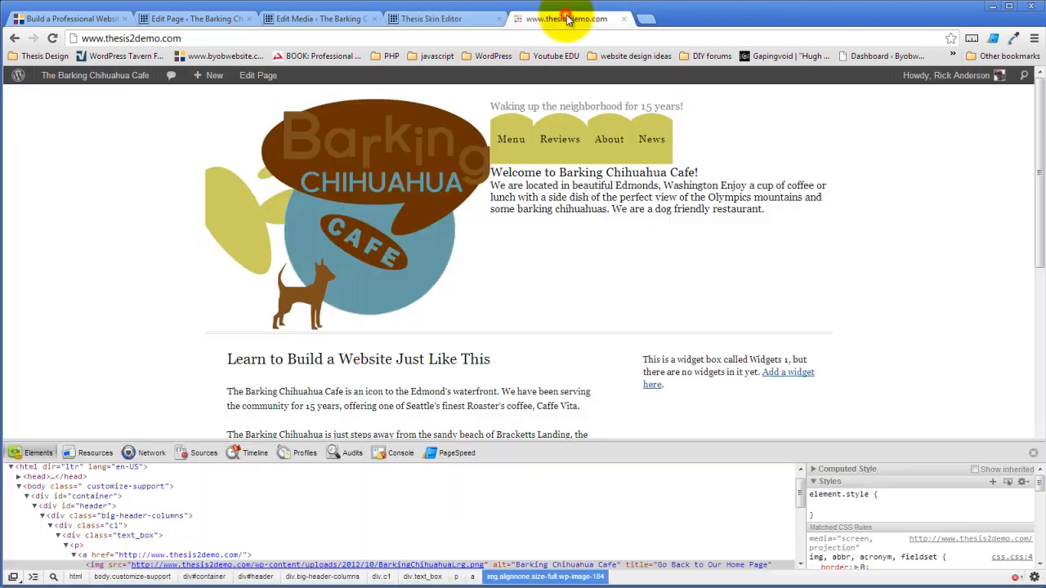
{"action": "left_click", "coordinate": [421, 19]}
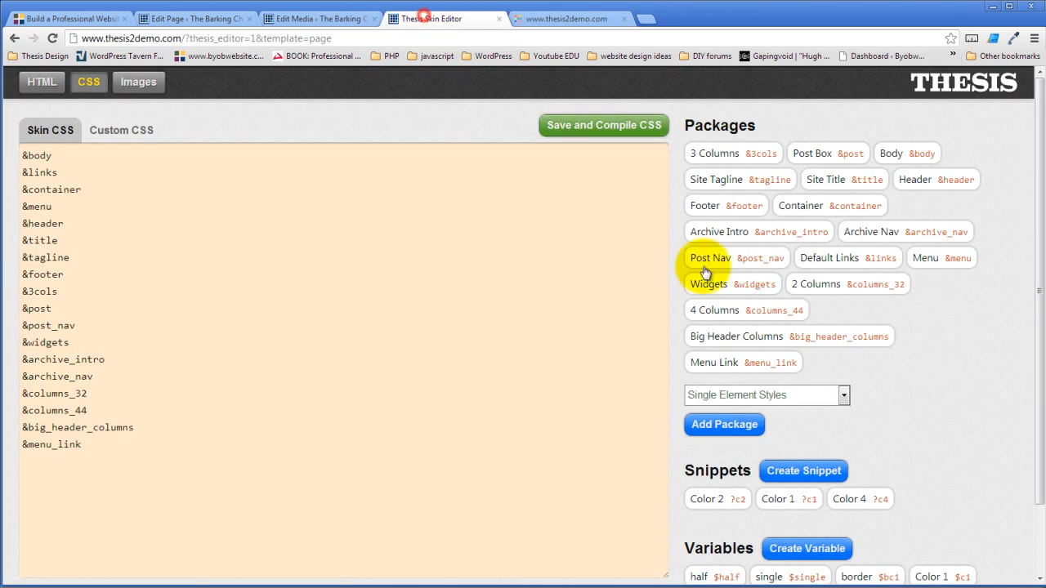
- Set the Menu package's font size to 17 and font weight to bold
{"action": "left_click", "coordinate": [948, 259]}
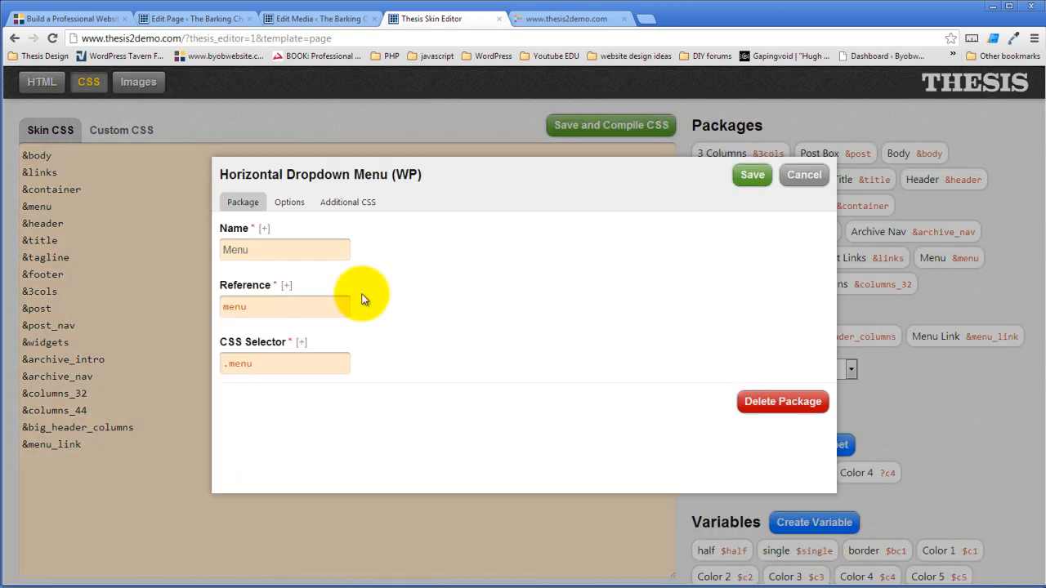
{"action": "left_click", "coordinate": [287, 202]}
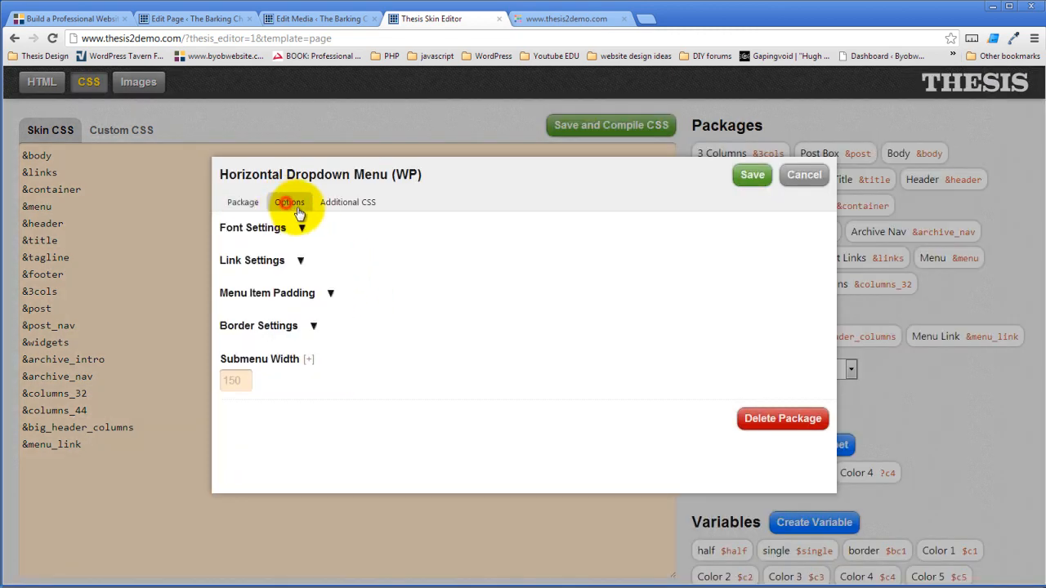
{"action": "left_click", "coordinate": [301, 231]}
{"action": "left_click_drag", "start_coordinate": [260, 329], "coordinate": [235, 330]}
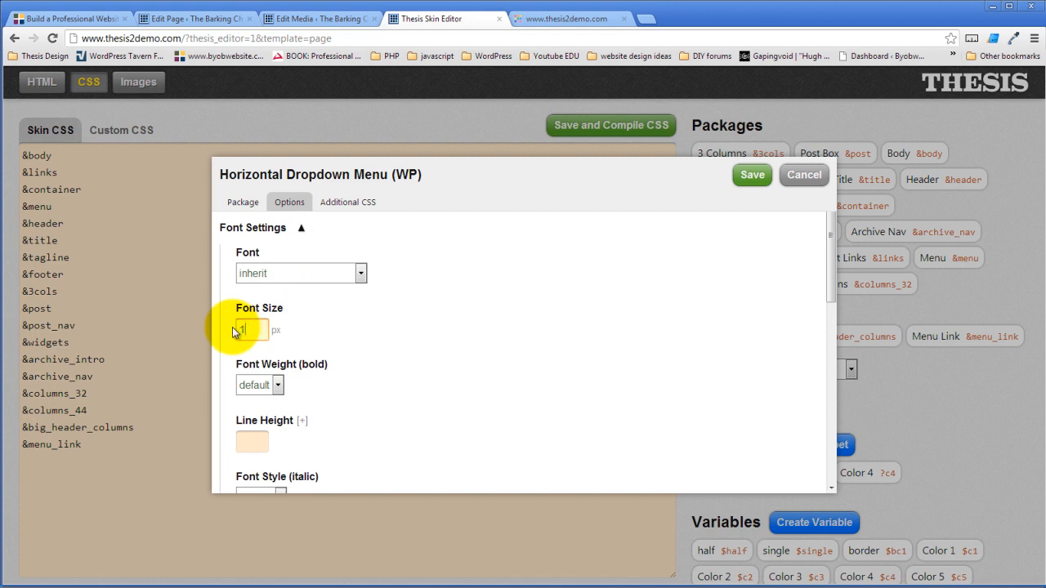
{"action": "type", "text": "17"}
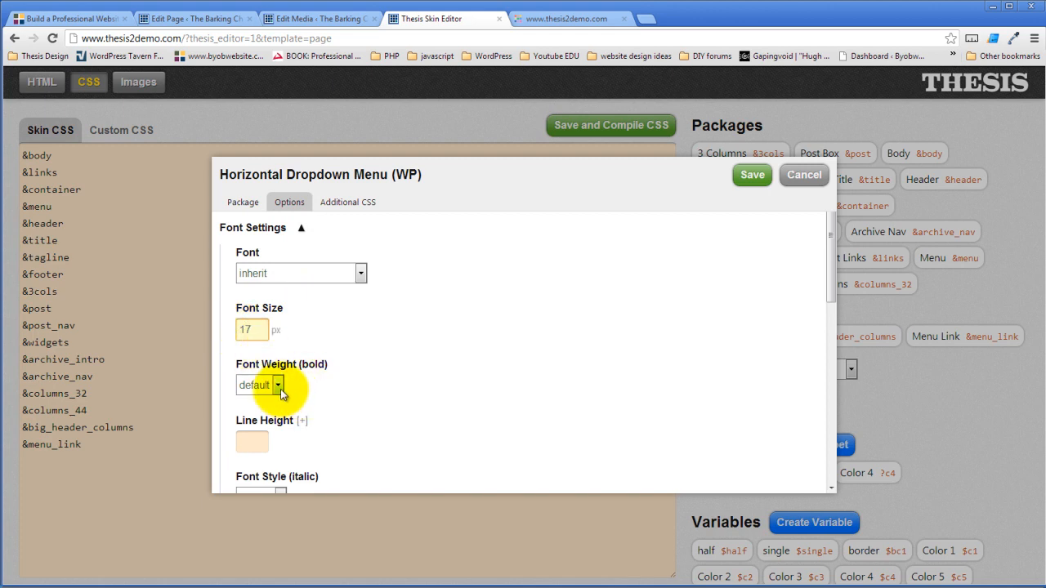
{"action": "left_click", "coordinate": [278, 387]}
{"action": "left_click", "coordinate": [261, 413]}
- Expand Link Settings > Links and open the link Text Color field
{"action": "scroll", "coordinate": [374, 368], "scroll_direction": "down", "scroll_amount": 3}
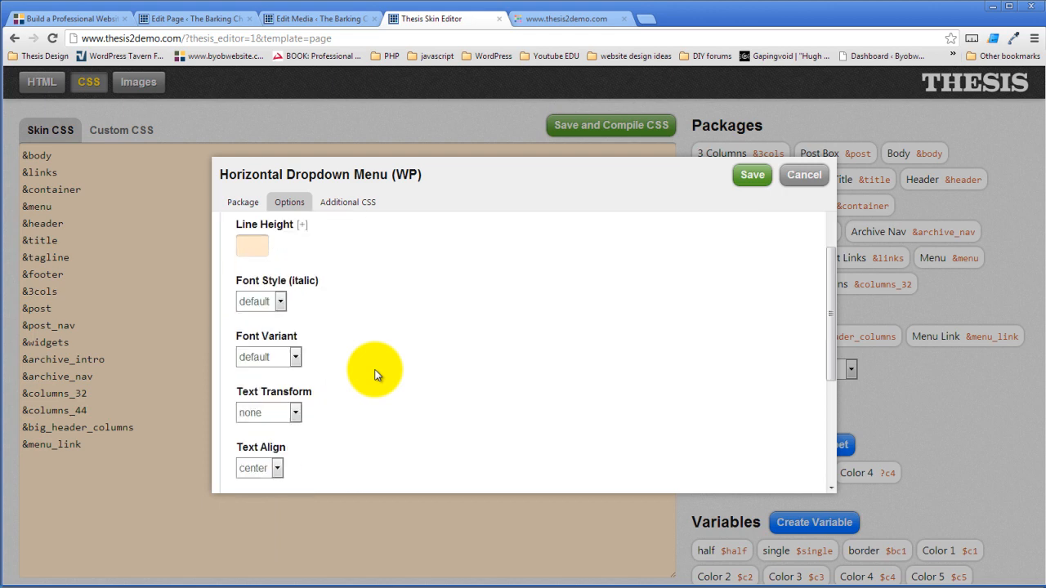
{"action": "scroll", "coordinate": [374, 374], "scroll_direction": "down", "scroll_amount": 2}
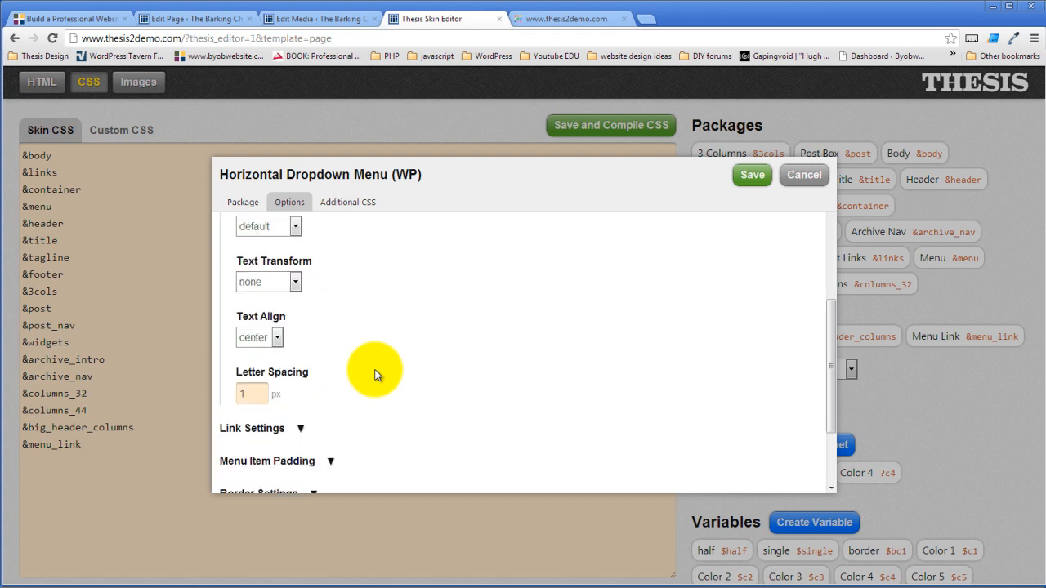
{"action": "scroll", "coordinate": [377, 375], "scroll_direction": "up", "scroll_amount": 2}
{"action": "scroll", "coordinate": [375, 374], "scroll_direction": "down", "scroll_amount": 3}
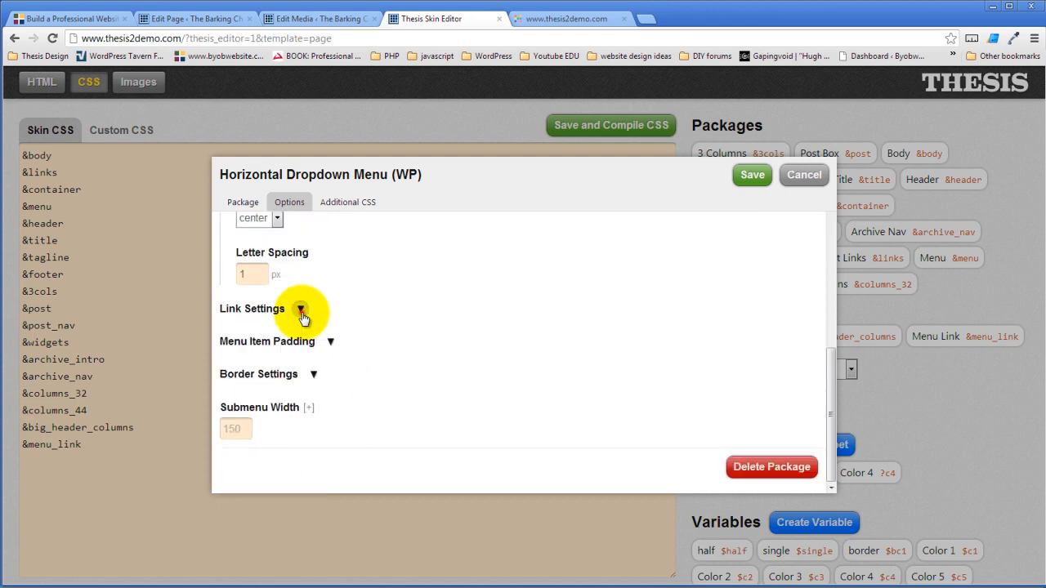
{"action": "left_click", "coordinate": [299, 309]}
{"action": "left_click", "coordinate": [279, 333]}
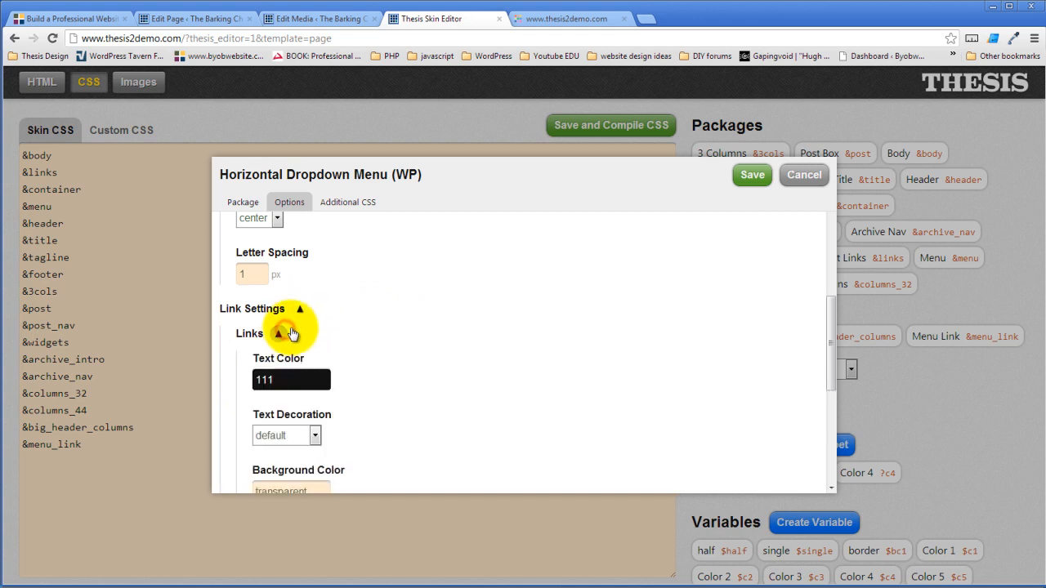
{"action": "scroll", "coordinate": [379, 343], "scroll_direction": "down", "scroll_amount": 1}
{"action": "left_click", "coordinate": [307, 314]}
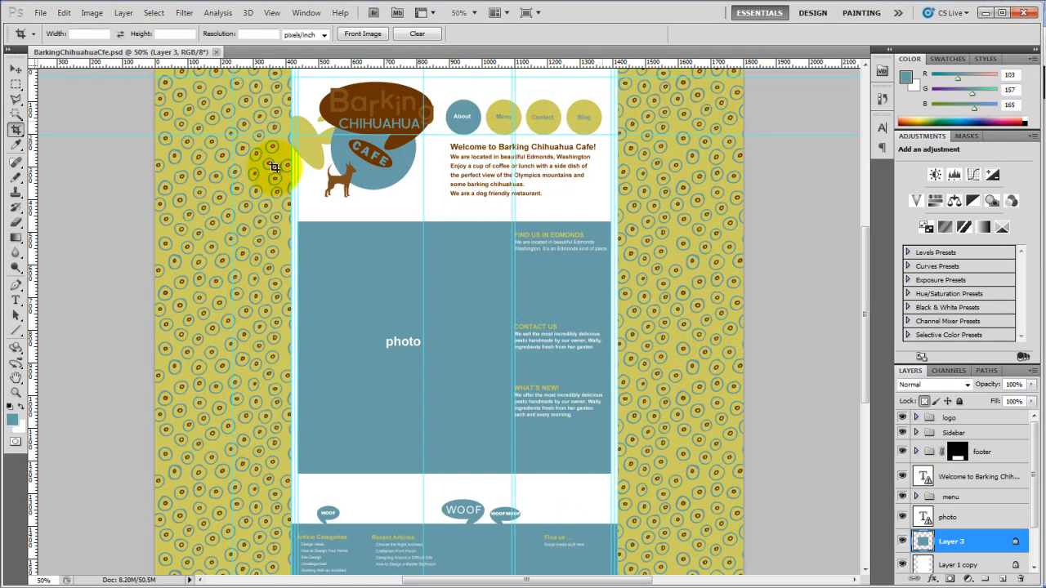
- Read the sampled blue's values (R 103, G 157, B 165) in Photoshop, then return to the browser
{"action": "left_click", "coordinate": [11, 419]}
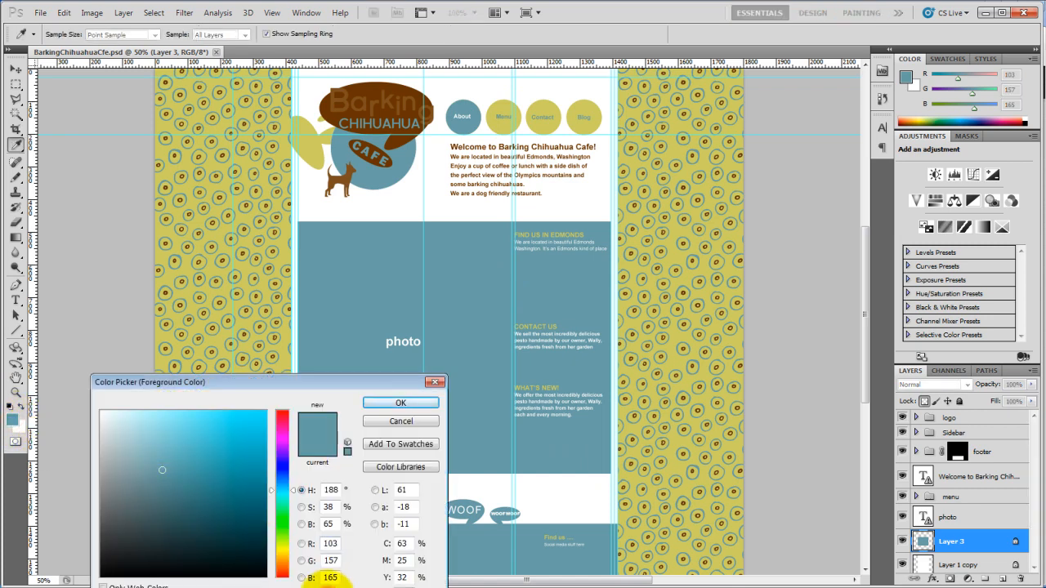
{"action": "left_click", "coordinate": [64, 587]}
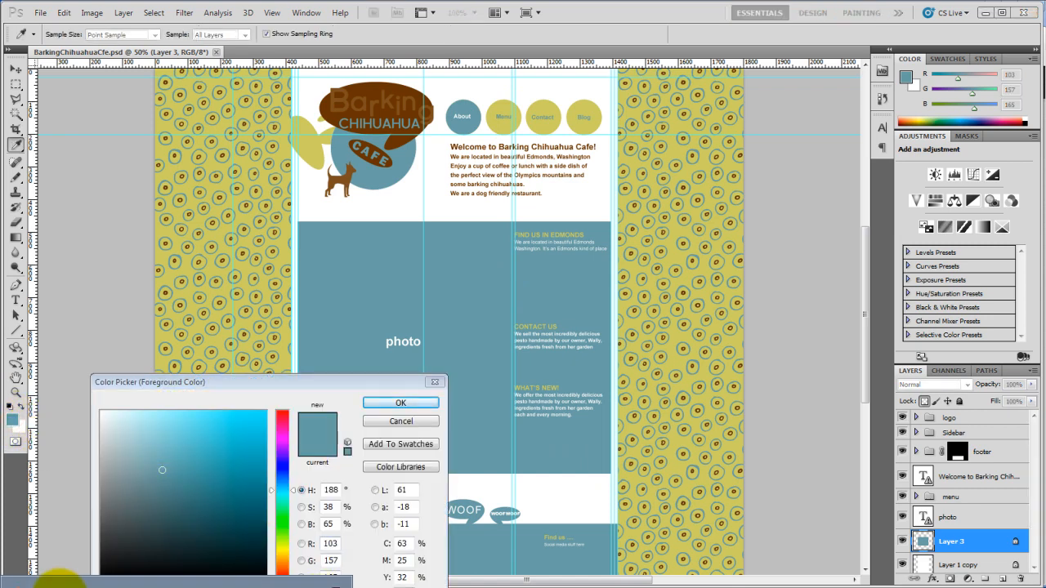
{"action": "left_click", "coordinate": [63, 582]}
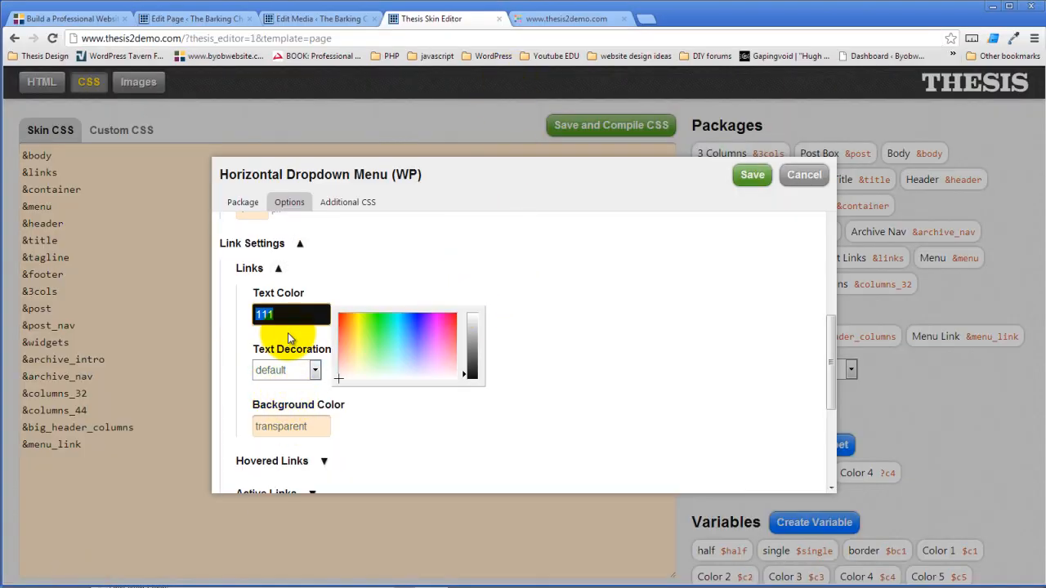
- Set the menu link text colour to 679da5
{"action": "type", "text": "679da5"}
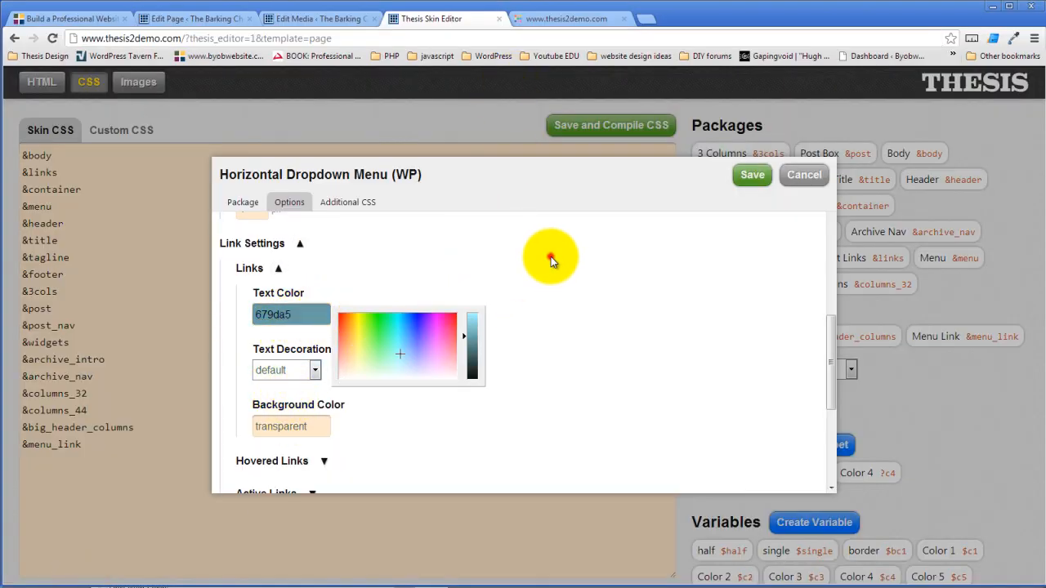
{"action": "left_click", "coordinate": [551, 258]}
{"action": "scroll", "coordinate": [367, 346], "scroll_direction": "down", "scroll_amount": 2}
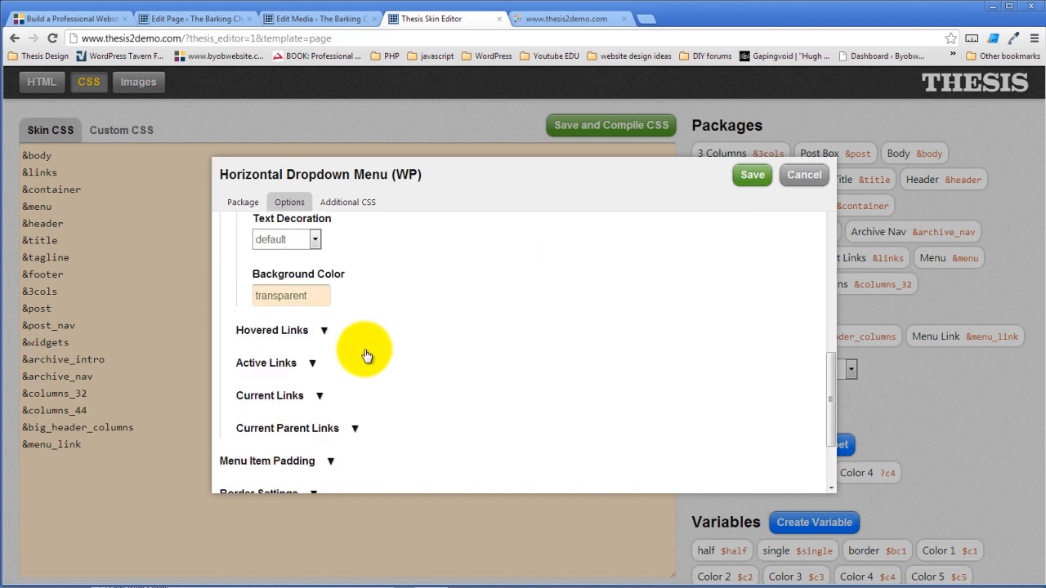
- Set the hovered link text colour to fff
{"action": "left_click", "coordinate": [324, 329]}
{"action": "scroll", "coordinate": [408, 333], "scroll_direction": "down", "scroll_amount": 3}
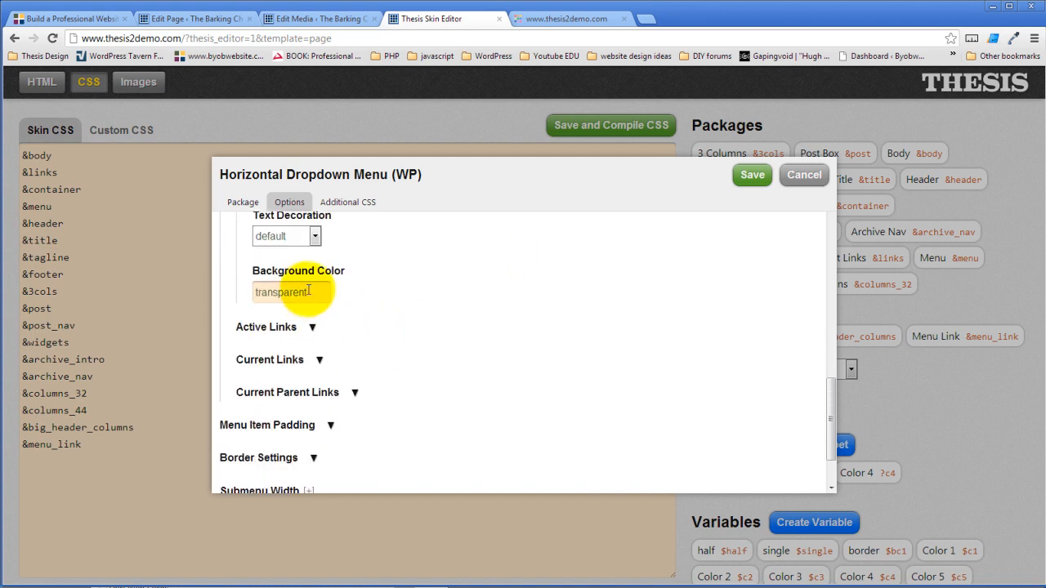
{"action": "scroll", "coordinate": [417, 288], "scroll_direction": "up", "scroll_amount": 1}
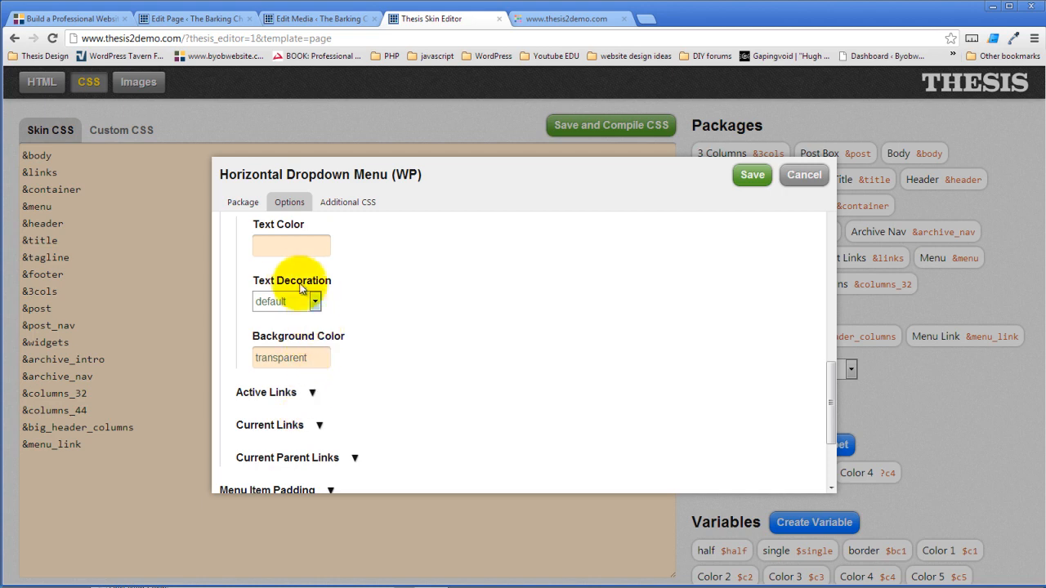
{"action": "left_click", "coordinate": [294, 248]}
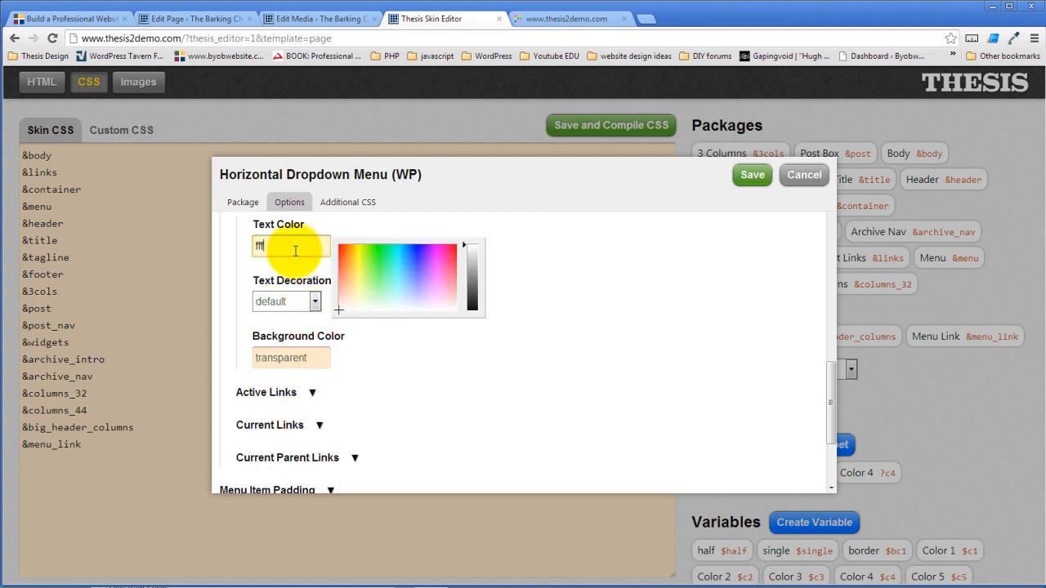
{"action": "left_click", "coordinate": [630, 292]}
{"action": "scroll", "coordinate": [611, 322], "scroll_direction": "up", "scroll_amount": 3}
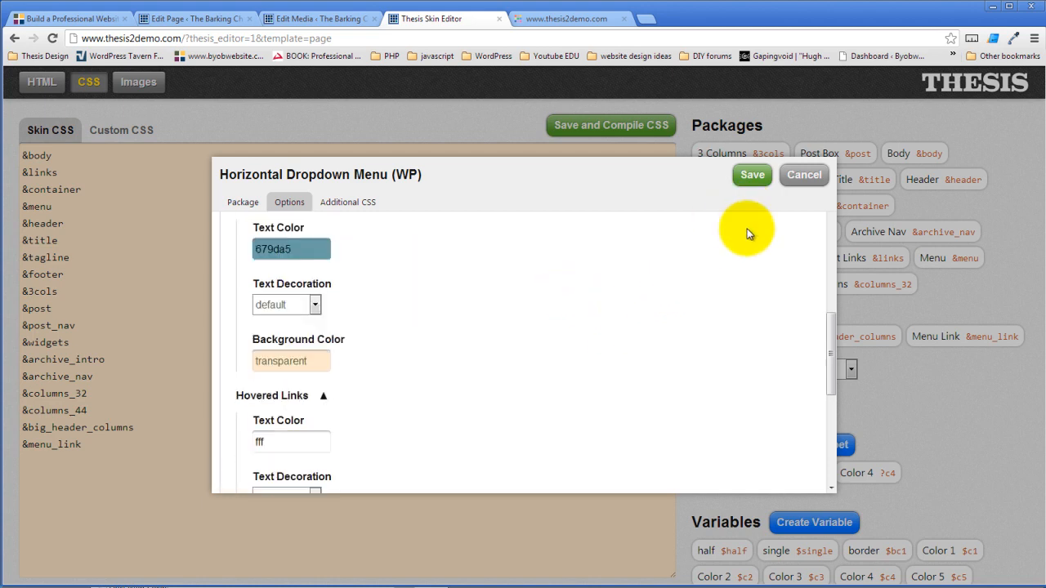
{"action": "scroll", "coordinate": [588, 356], "scroll_direction": "up", "scroll_amount": 3}
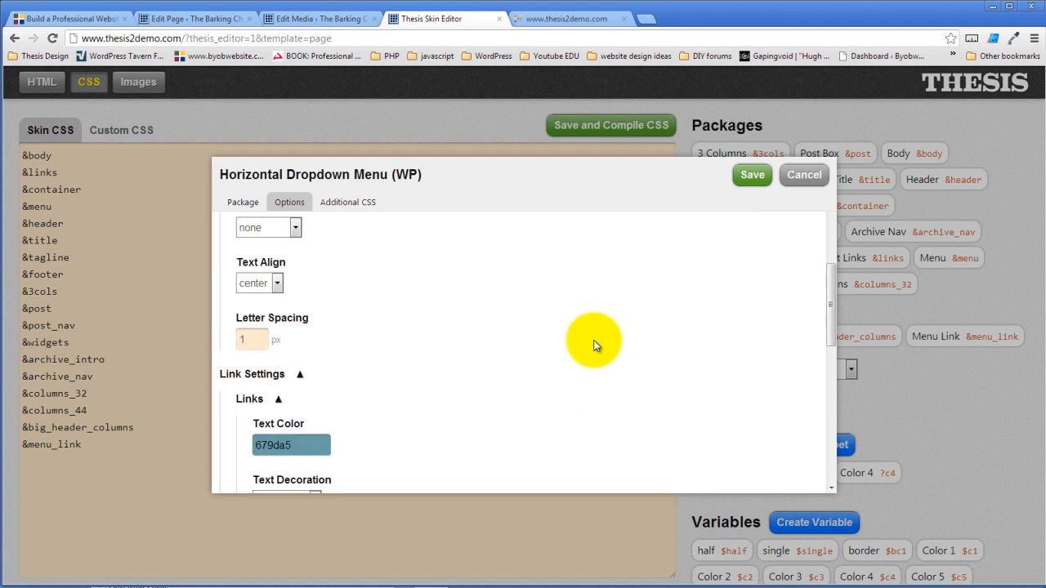
{"action": "scroll", "coordinate": [420, 417], "scroll_direction": "down", "scroll_amount": 3}
{"action": "scroll", "coordinate": [420, 418], "scroll_direction": "up", "scroll_amount": 5}
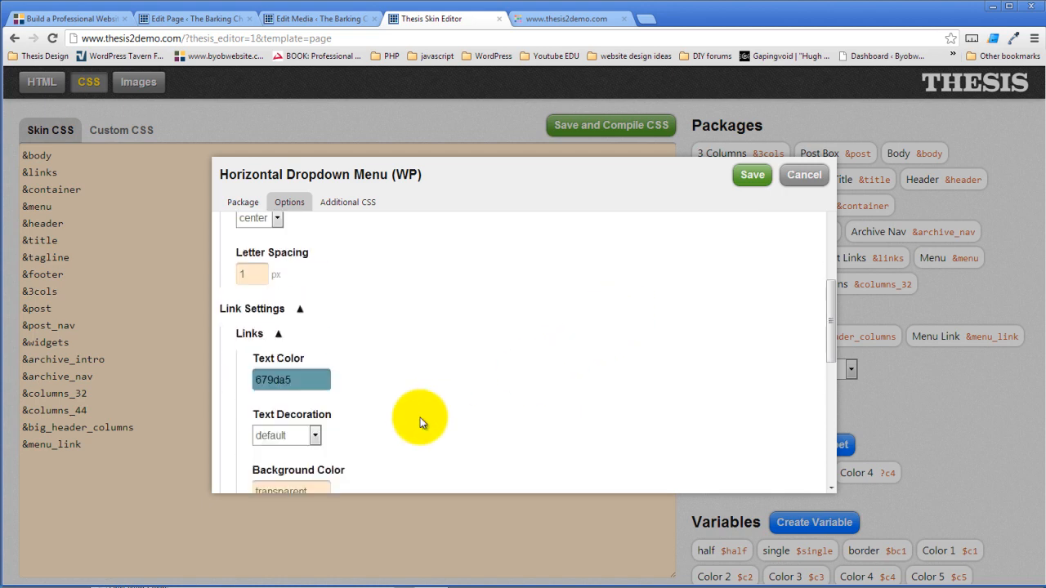
{"action": "scroll", "coordinate": [420, 418], "scroll_direction": "up", "scroll_amount": 3}
- Change the menu item top and bottom padding to 40 and save the package
{"action": "scroll", "coordinate": [420, 417], "scroll_direction": "down", "scroll_amount": 6}
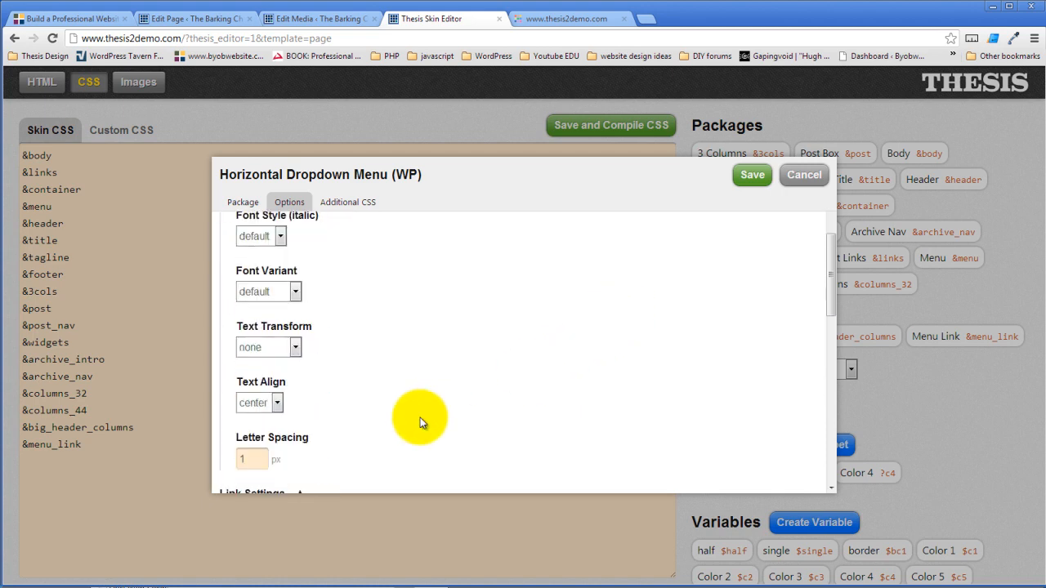
{"action": "scroll", "coordinate": [420, 417], "scroll_direction": "down", "scroll_amount": 3}
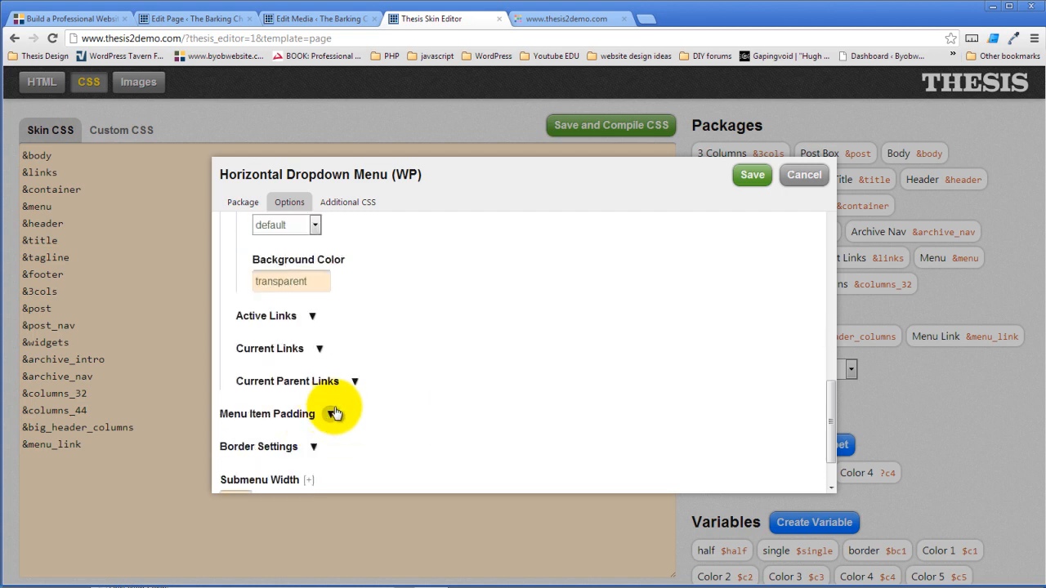
{"action": "left_click", "coordinate": [333, 414]}
{"action": "scroll", "coordinate": [327, 343], "scroll_direction": "down", "scroll_amount": 3}
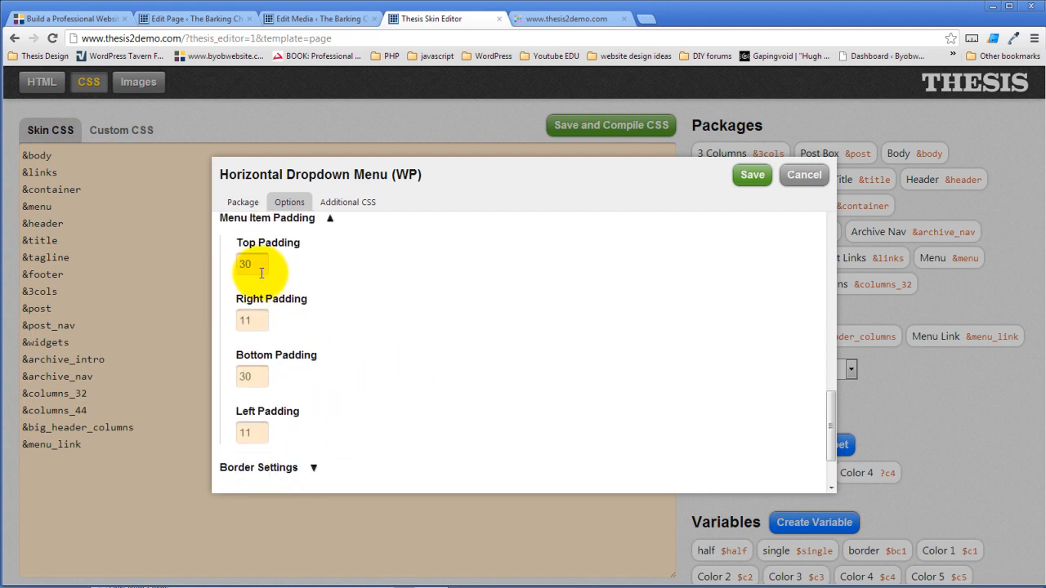
{"action": "left_click_drag", "start_coordinate": [256, 265], "coordinate": [225, 272]}
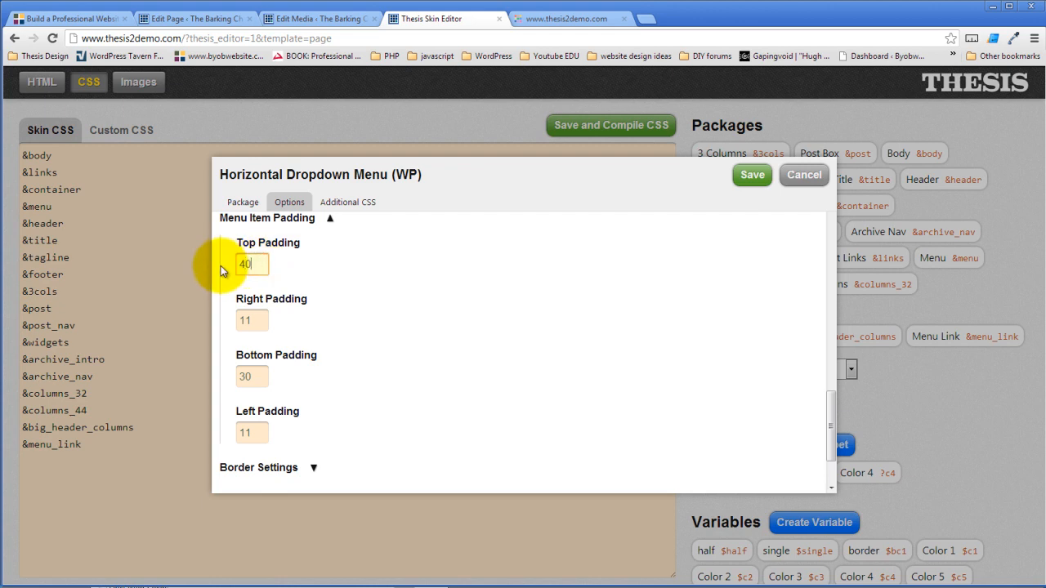
{"action": "type", "text": "40"}
{"action": "left_click_drag", "start_coordinate": [255, 376], "coordinate": [182, 380]}
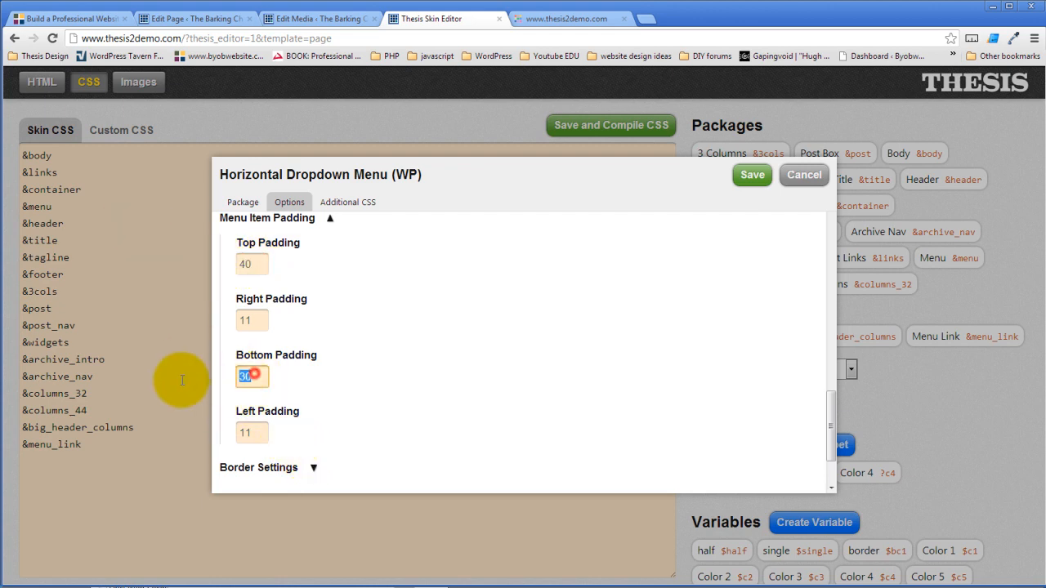
{"action": "type", "text": "40"}
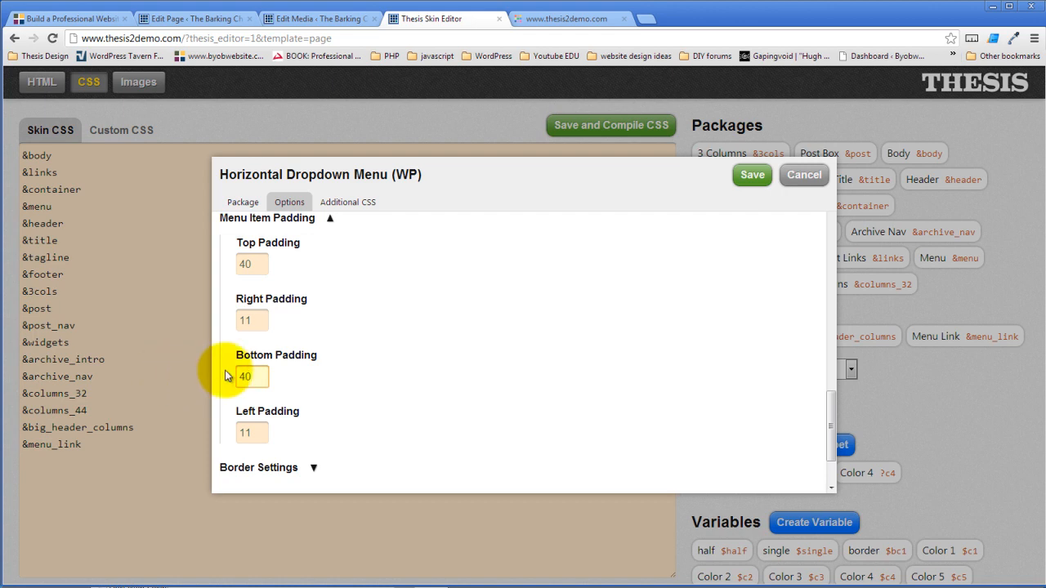
{"action": "left_click", "coordinate": [411, 331]}
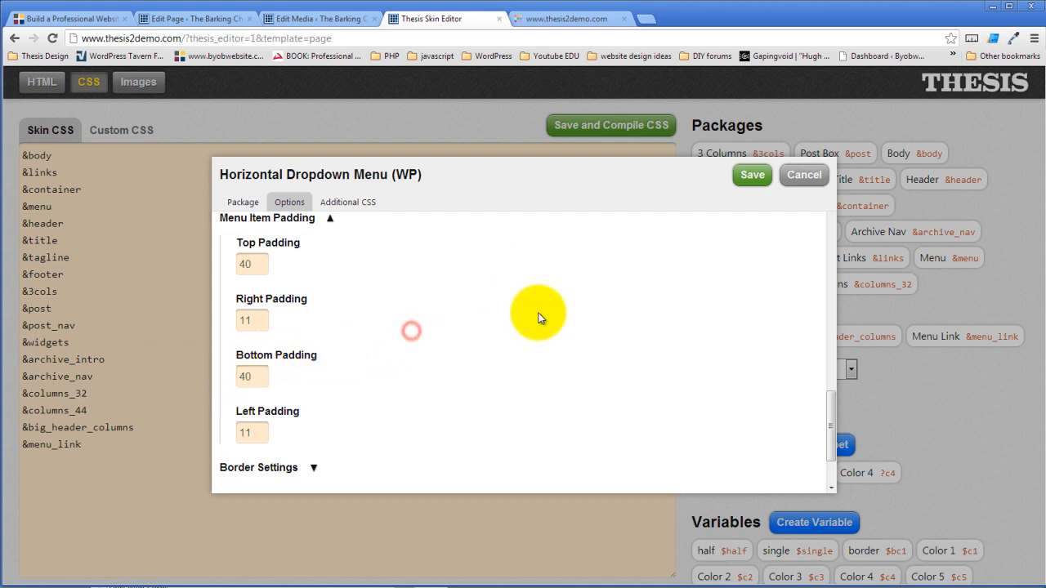
{"action": "left_click", "coordinate": [748, 177]}
- Save and compile the updated skin CSS
{"action": "left_click", "coordinate": [571, 131]}
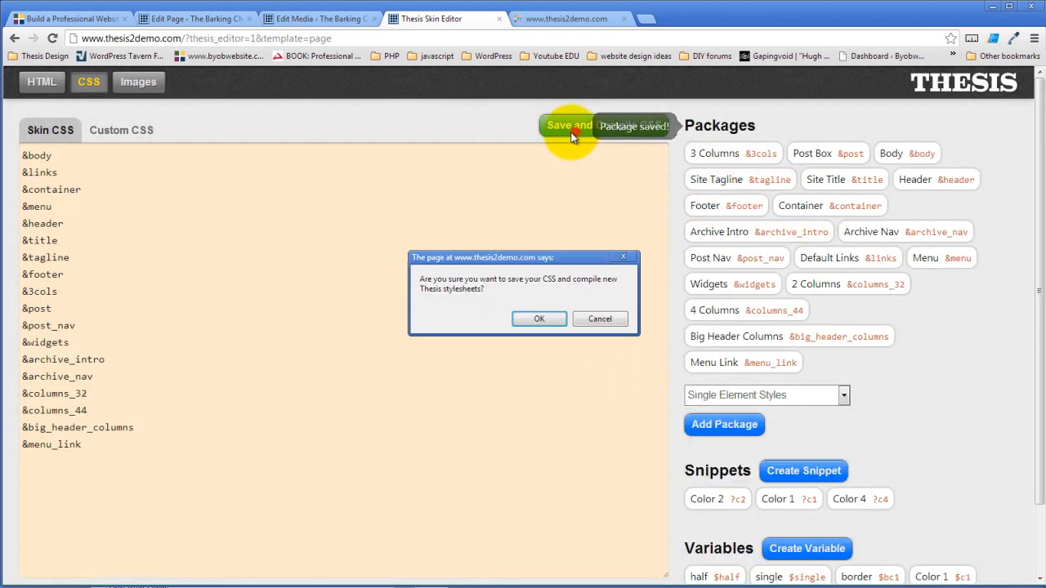
{"action": "left_click", "coordinate": [539, 319]}
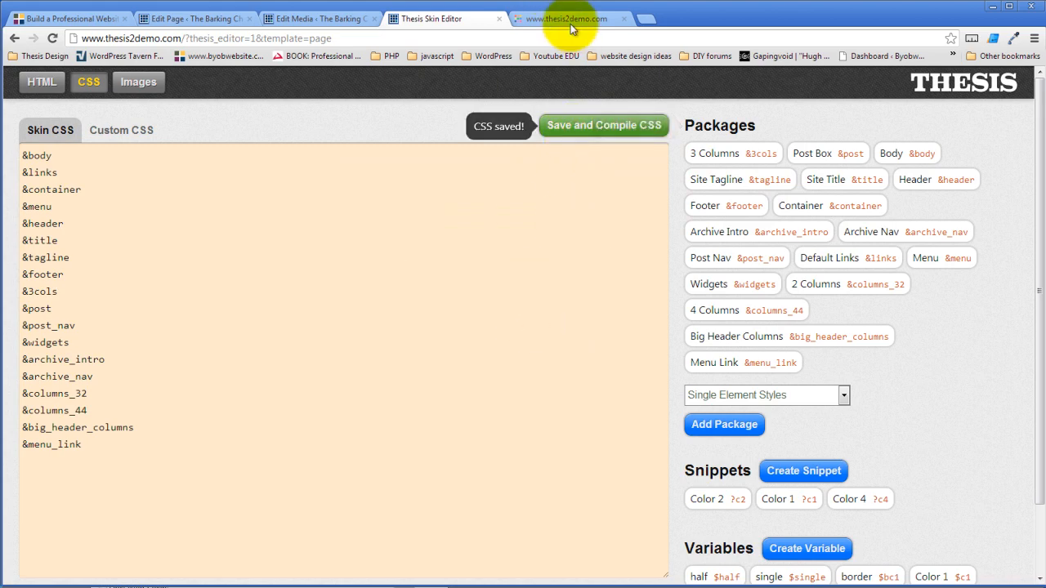
{"action": "left_click", "coordinate": [571, 24]}
{"action": "left_click", "coordinate": [52, 38]}
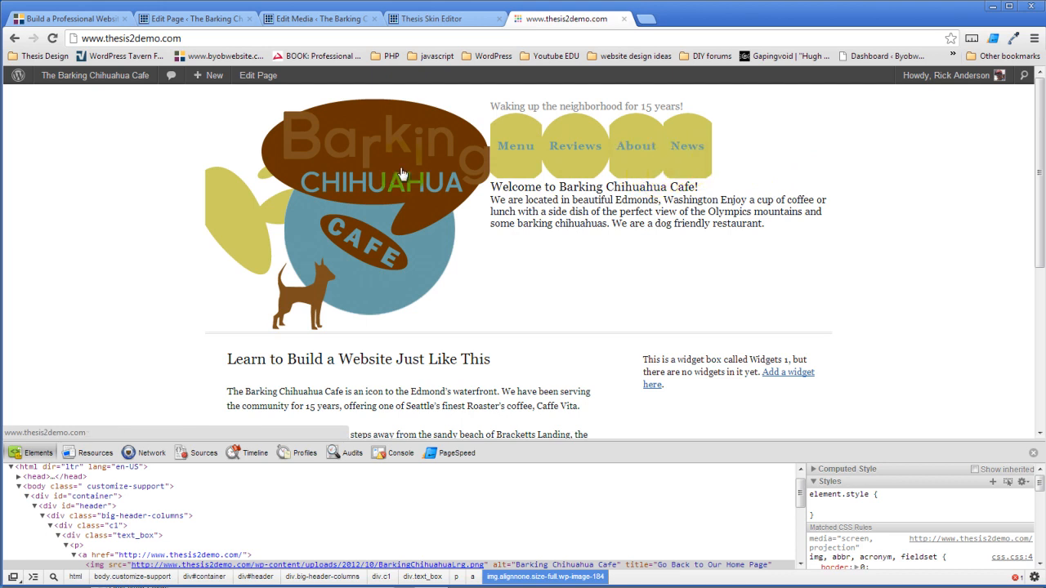
{"action": "left_click", "coordinate": [442, 19]}
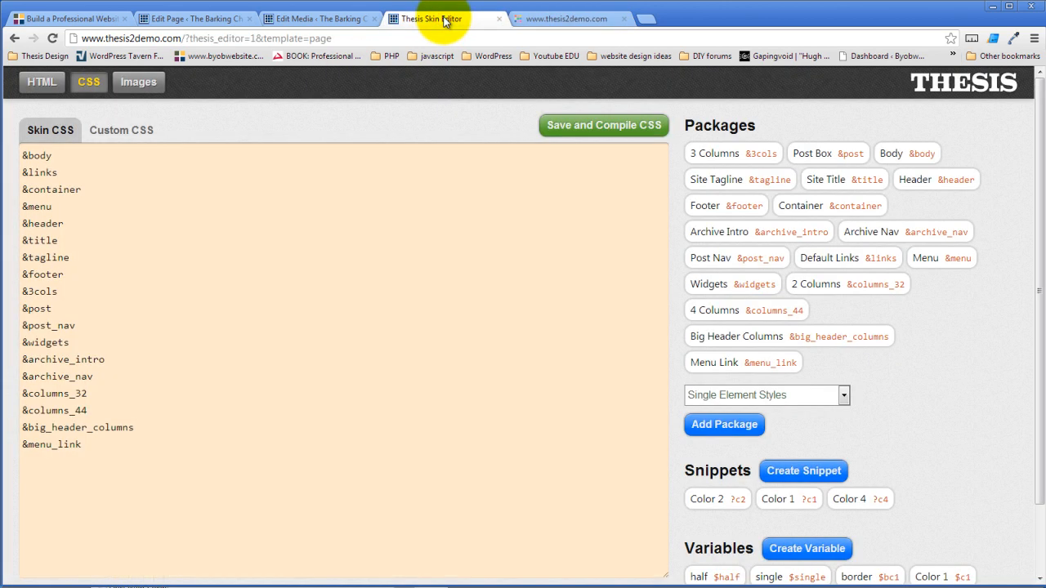
{"action": "left_click", "coordinate": [290, 22]}
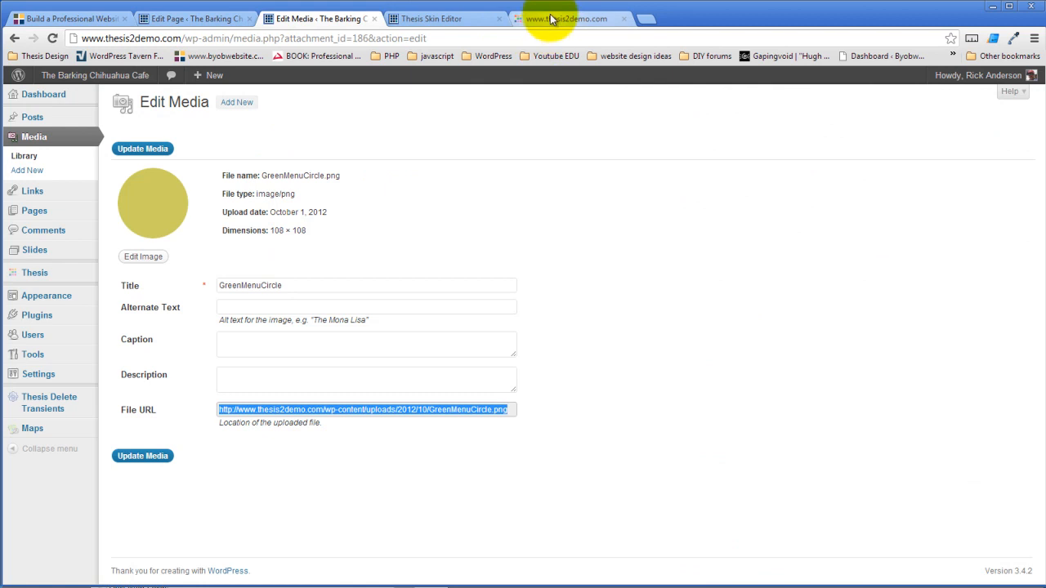
{"action": "left_click", "coordinate": [423, 19]}
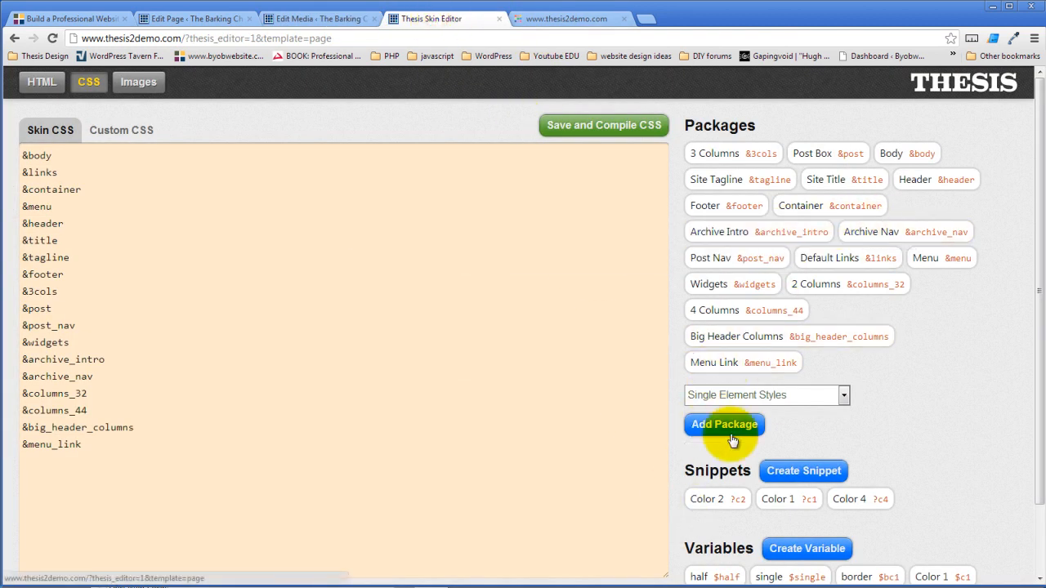
- Give the Menu Link package a width of 108 and a left margin of 20
{"action": "left_click", "coordinate": [768, 366]}
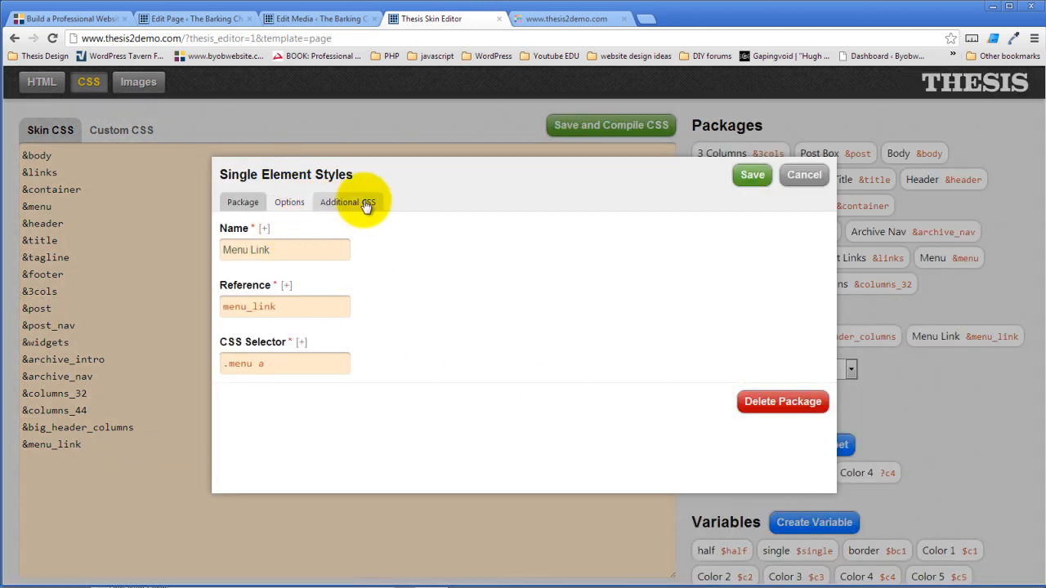
{"action": "left_click", "coordinate": [290, 202]}
{"action": "scroll", "coordinate": [344, 250], "scroll_direction": "down", "scroll_amount": 3}
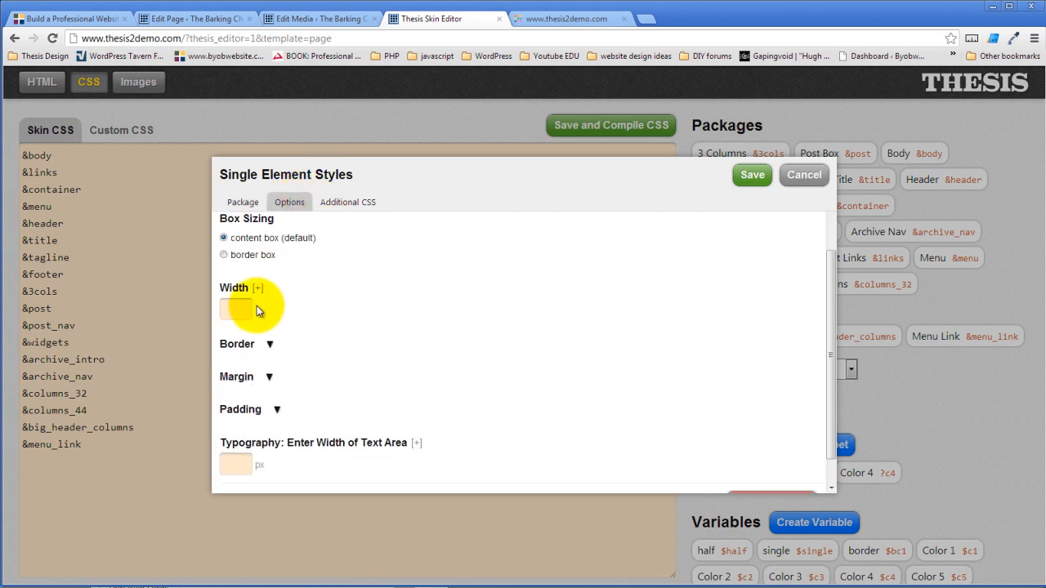
{"action": "left_click", "coordinate": [336, 302]}
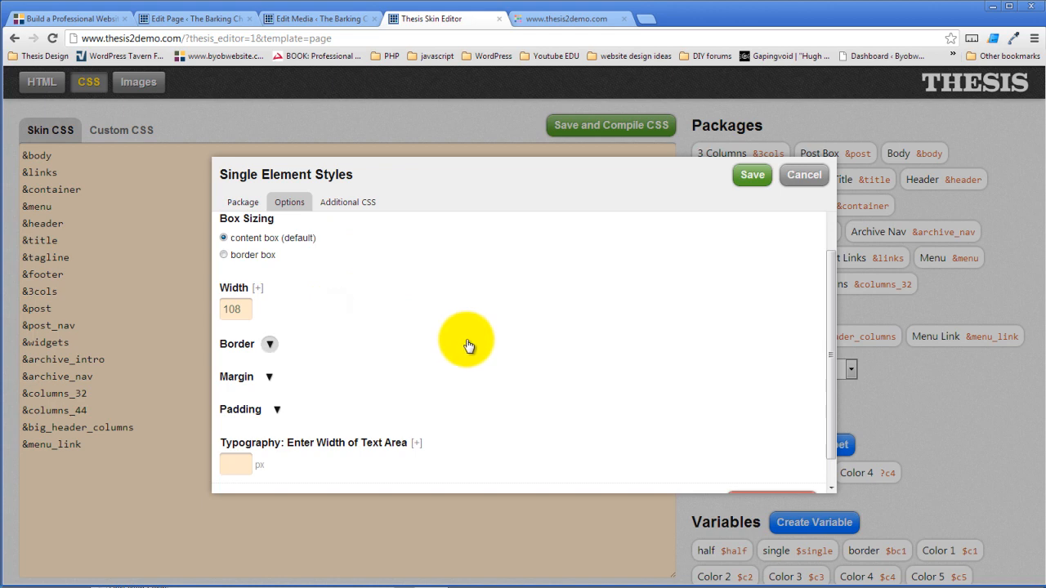
{"action": "left_click", "coordinate": [271, 378]}
{"action": "scroll", "coordinate": [355, 354], "scroll_direction": "down", "scroll_amount": 2}
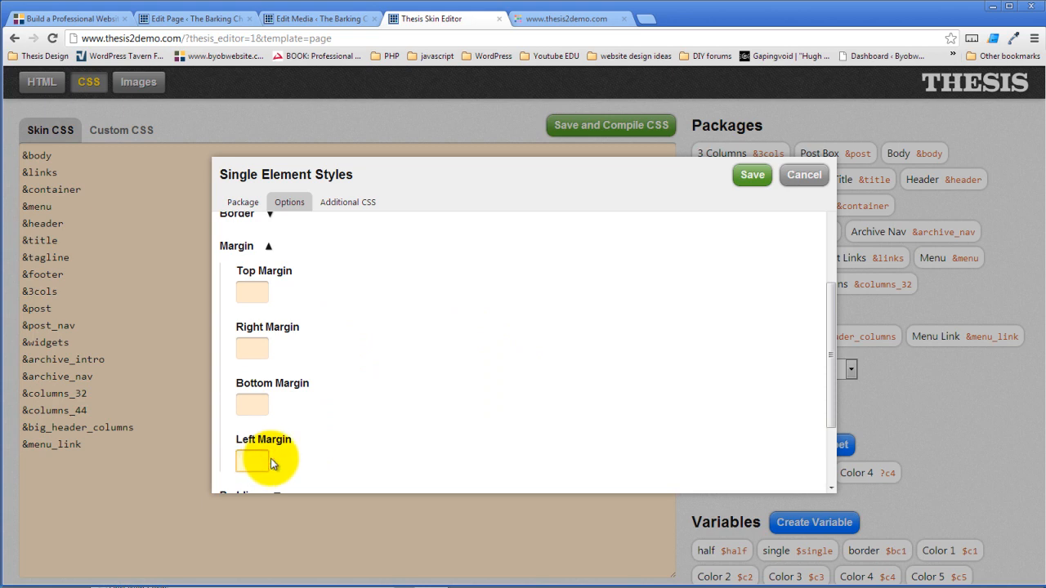
{"action": "type", "text": "20"}
{"action": "left_click", "coordinate": [337, 446]}
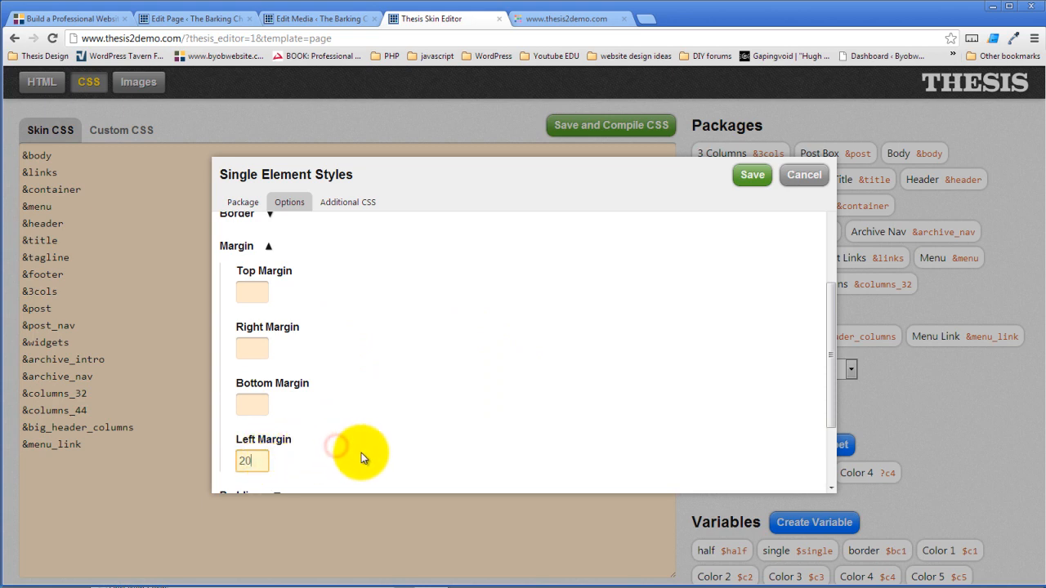
- Save the Menu Link package, compile the skin CSS, and view the live site
{"action": "scroll", "coordinate": [405, 401], "scroll_direction": "down", "scroll_amount": 2}
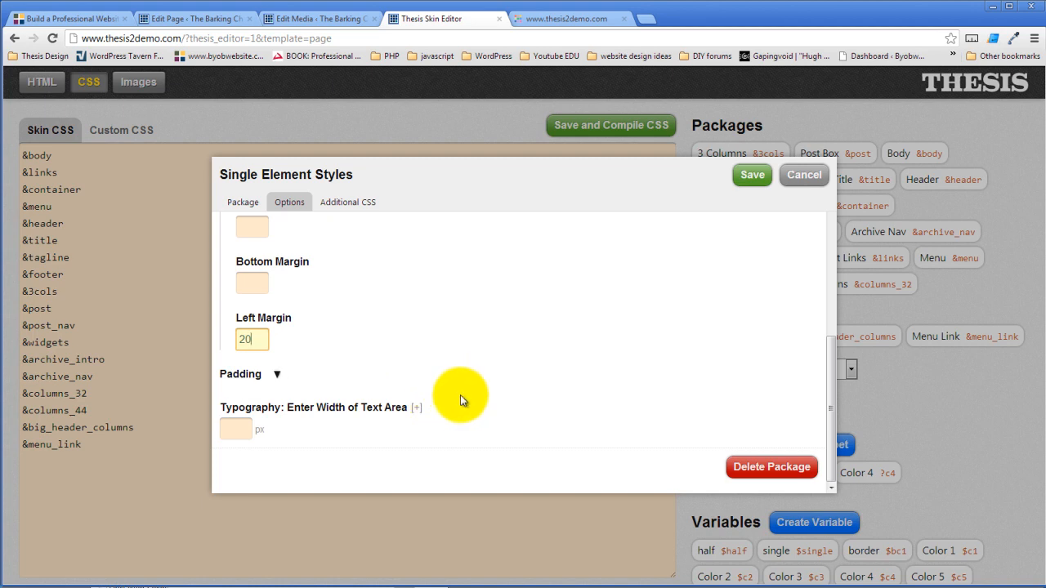
{"action": "scroll", "coordinate": [460, 395], "scroll_direction": "up", "scroll_amount": 4}
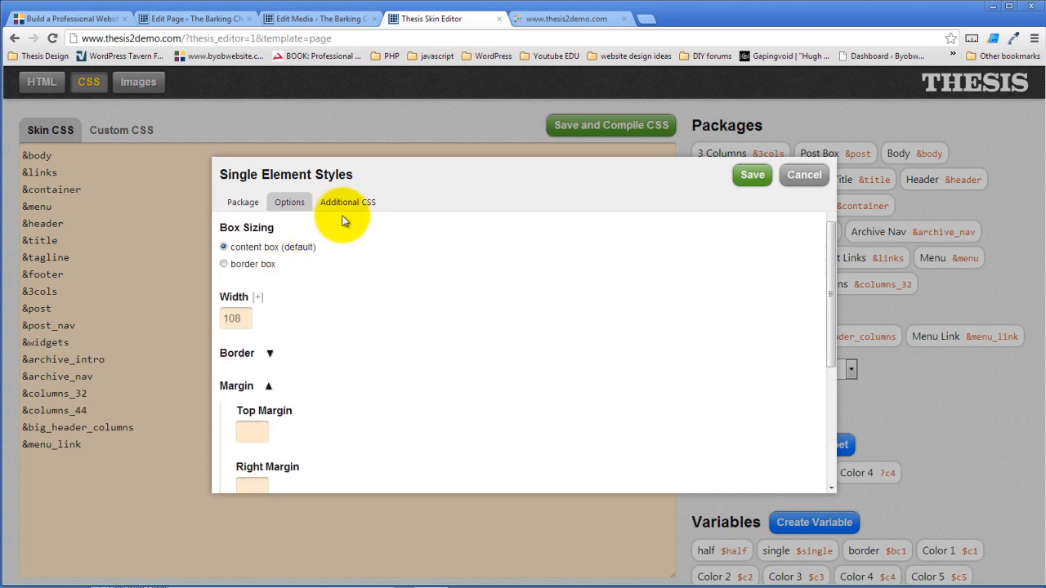
{"action": "left_click", "coordinate": [346, 201]}
{"action": "left_click", "coordinate": [258, 261]}
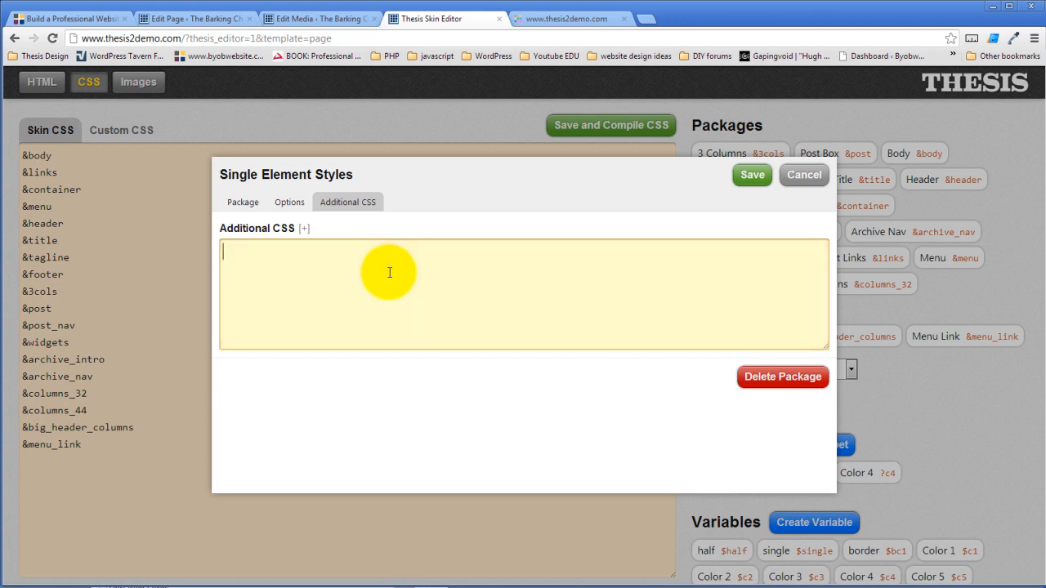
{"action": "left_click", "coordinate": [759, 180]}
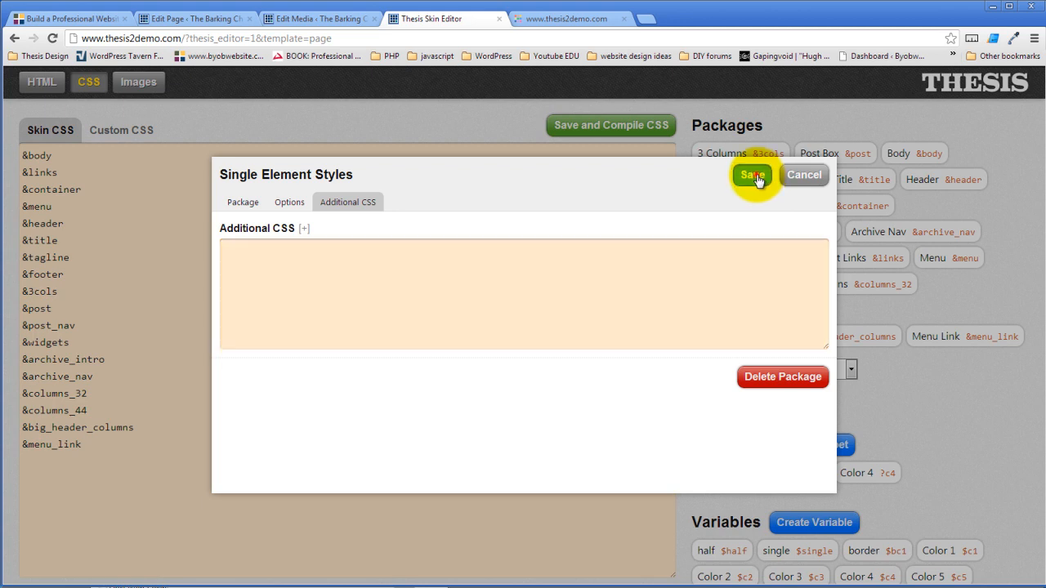
{"action": "left_click", "coordinate": [565, 129]}
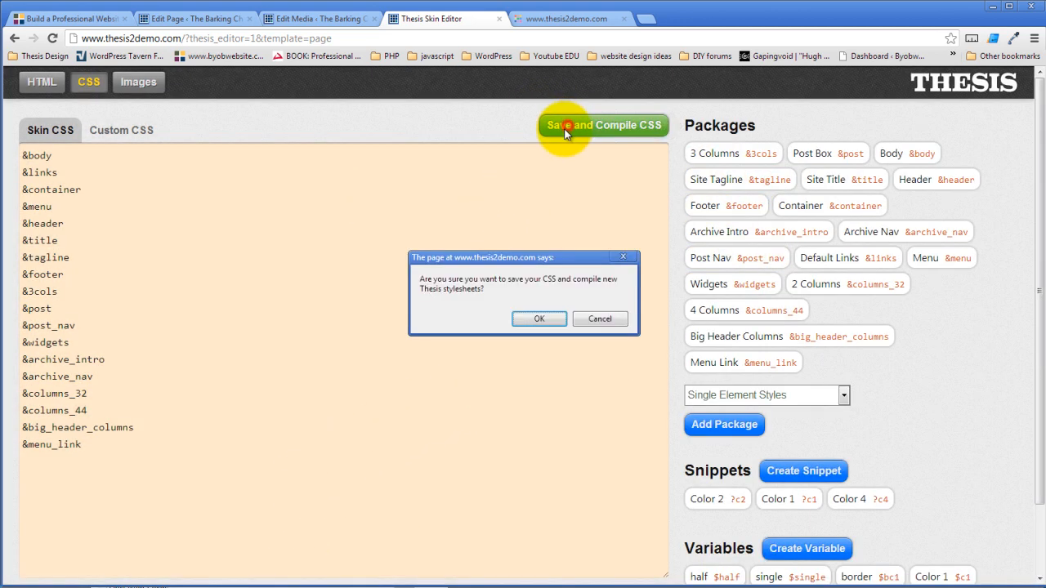
{"action": "left_click", "coordinate": [539, 318]}
{"action": "left_click", "coordinate": [553, 22]}
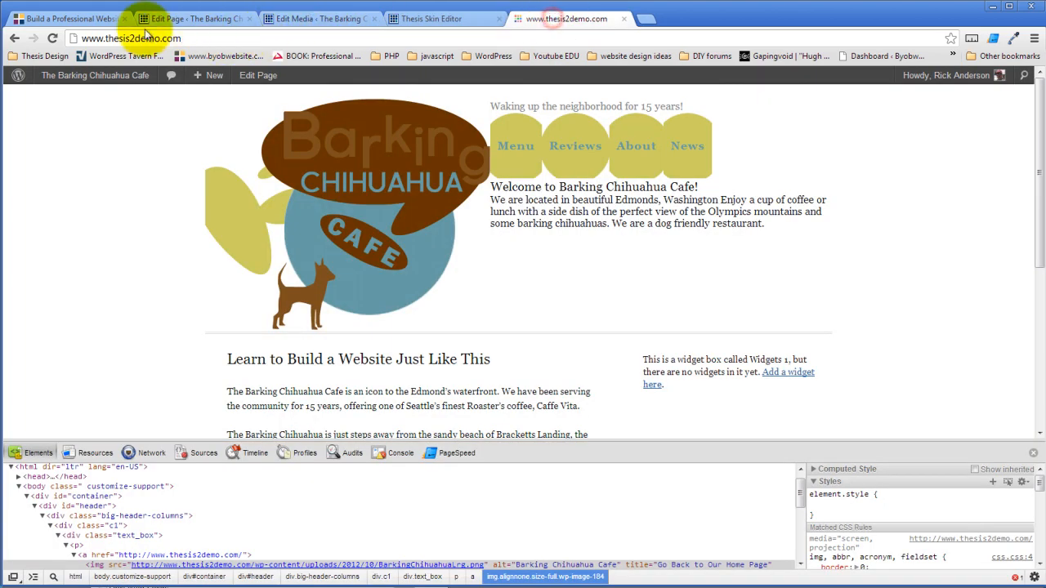
- Reload the live site to see the separated yellow menu circles, then return to the skin editor
{"action": "left_click", "coordinate": [51, 37]}
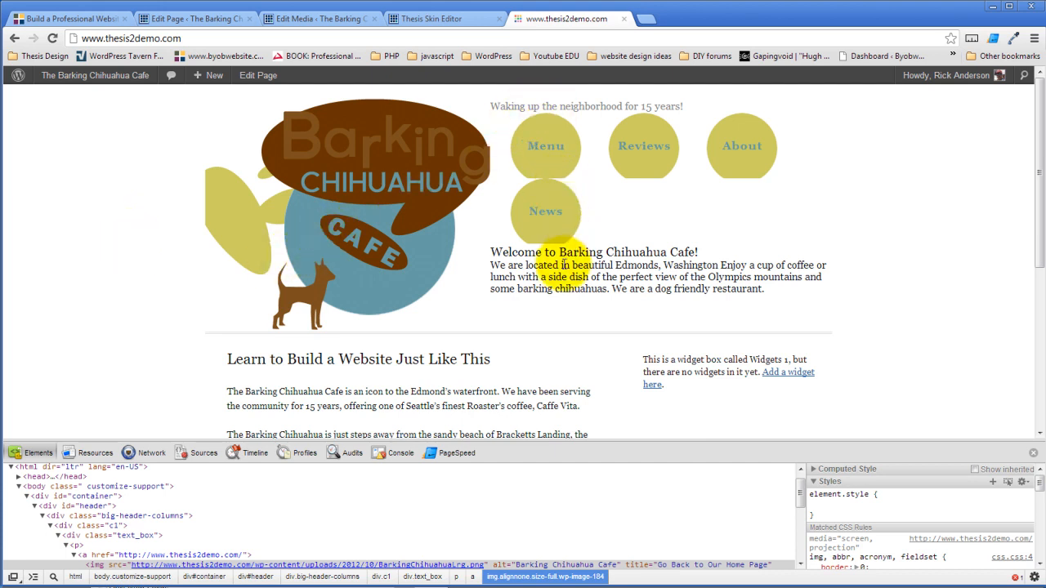
{"action": "left_click", "coordinate": [433, 20]}
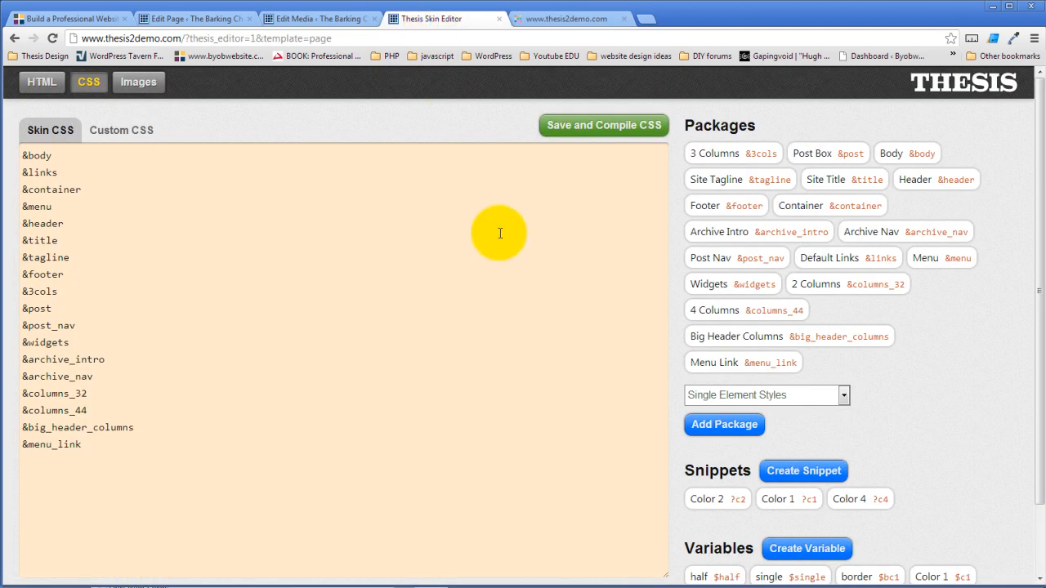
- Change the Menu package's top and bottom item padding to 45 and save it
{"action": "left_click", "coordinate": [943, 254]}
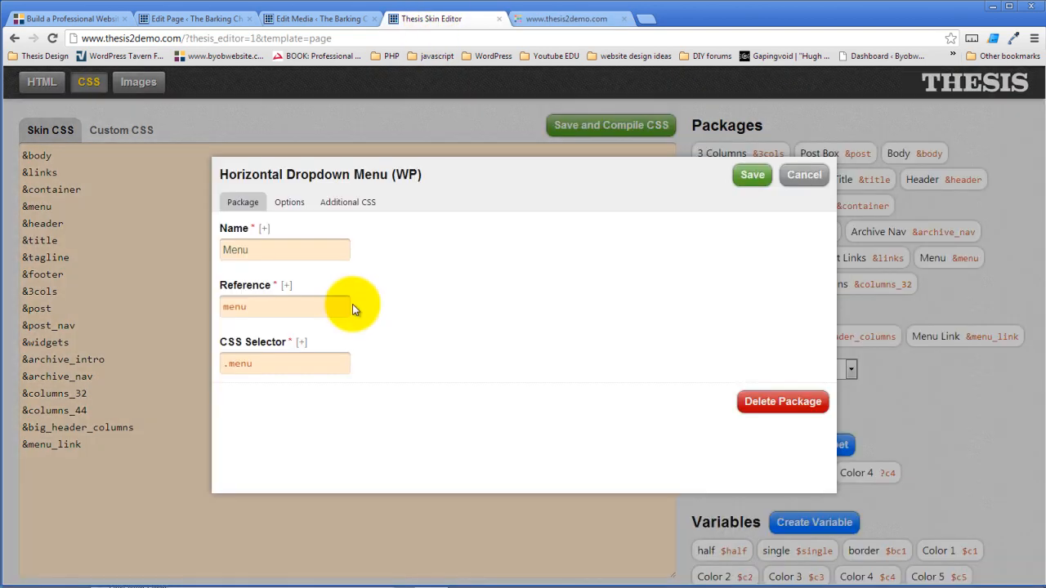
{"action": "left_click", "coordinate": [294, 209]}
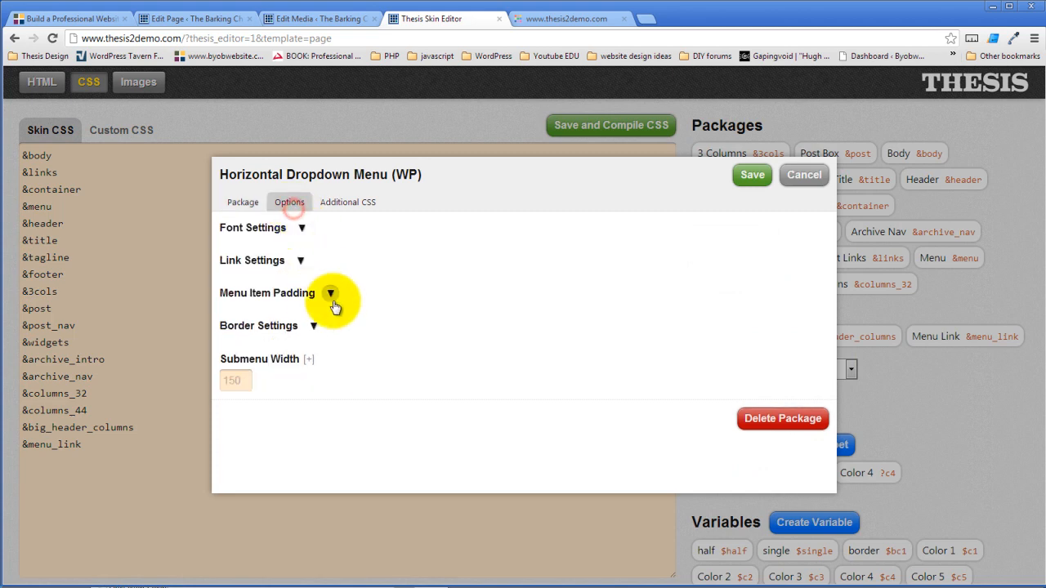
{"action": "left_click", "coordinate": [328, 295]}
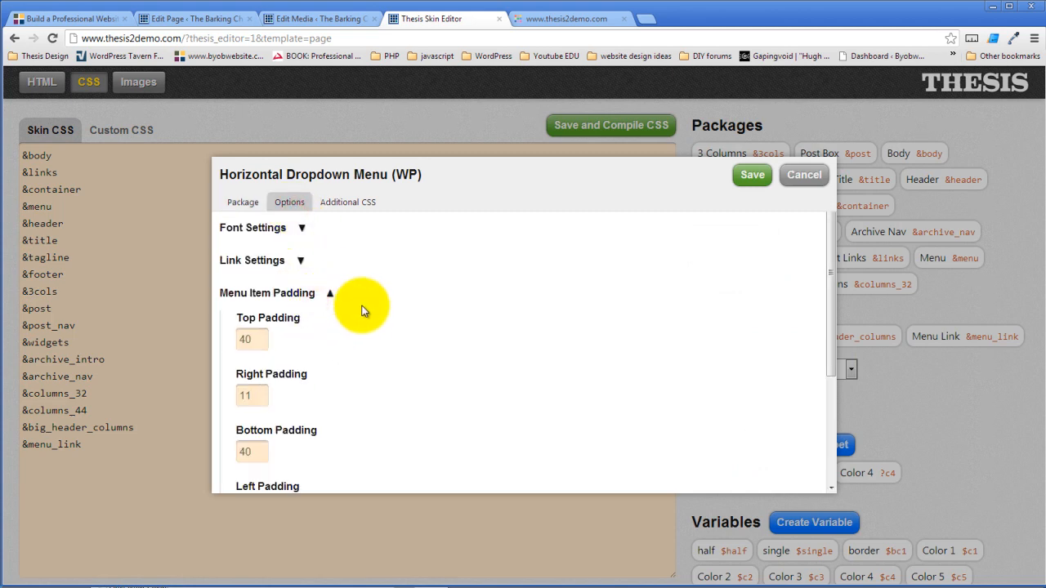
{"action": "left_click", "coordinate": [248, 340]}
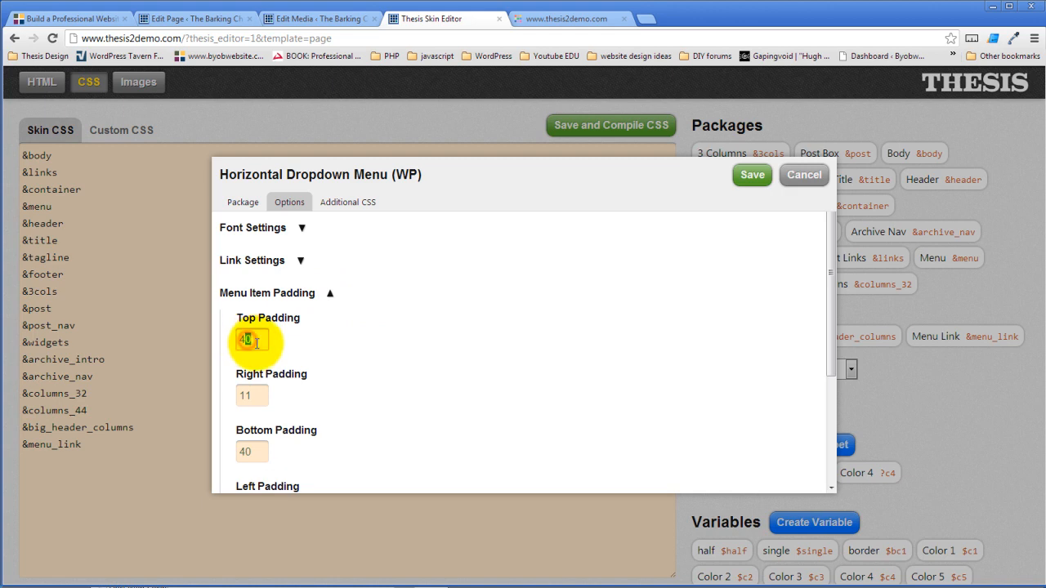
{"action": "key", "text": "BackSpace"}
{"action": "type", "text": "5"}
{"action": "left_click", "coordinate": [263, 455]}
{"action": "key", "text": "BackSpace"}
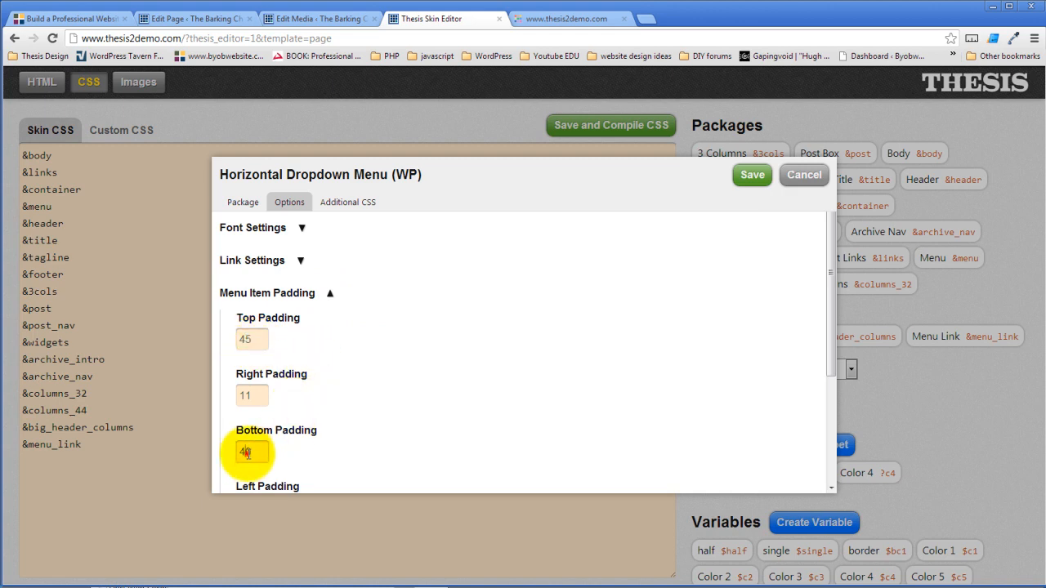
{"action": "type", "text": "5"}
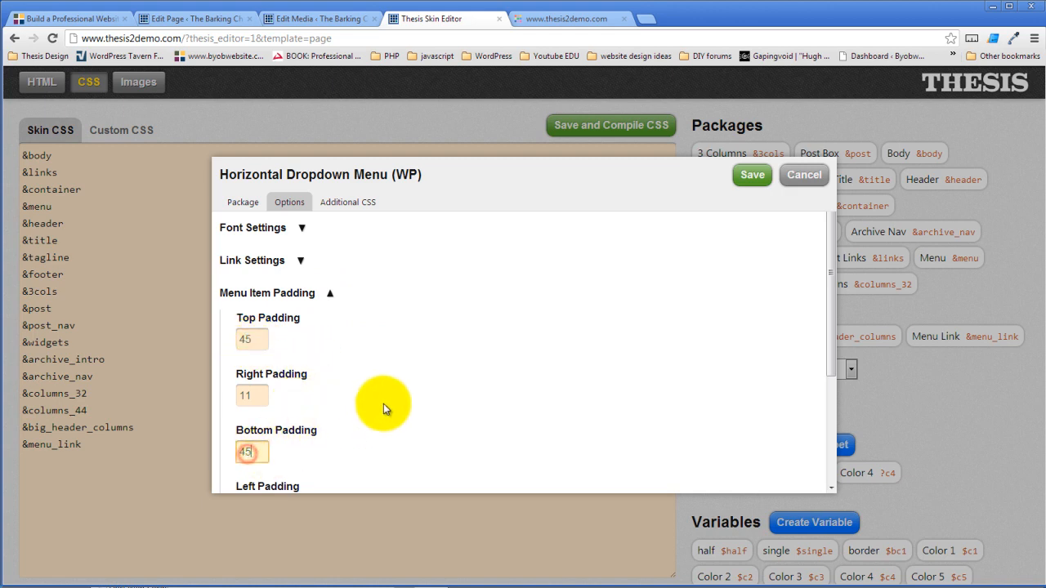
{"action": "left_click", "coordinate": [752, 174]}
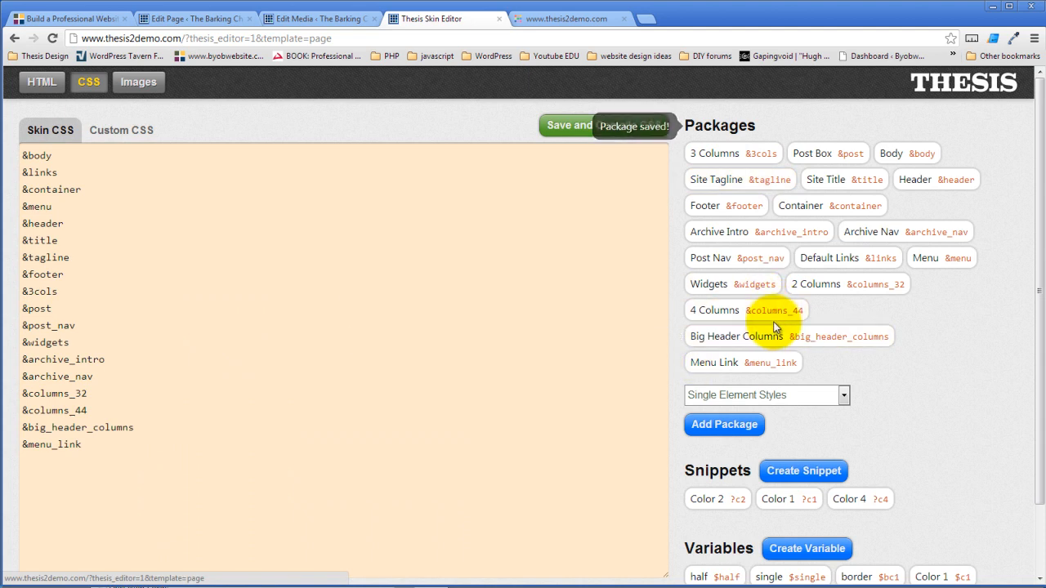
- Set the Menu Link left margin to 10, save, and compile the skin CSS
{"action": "left_click", "coordinate": [773, 367]}
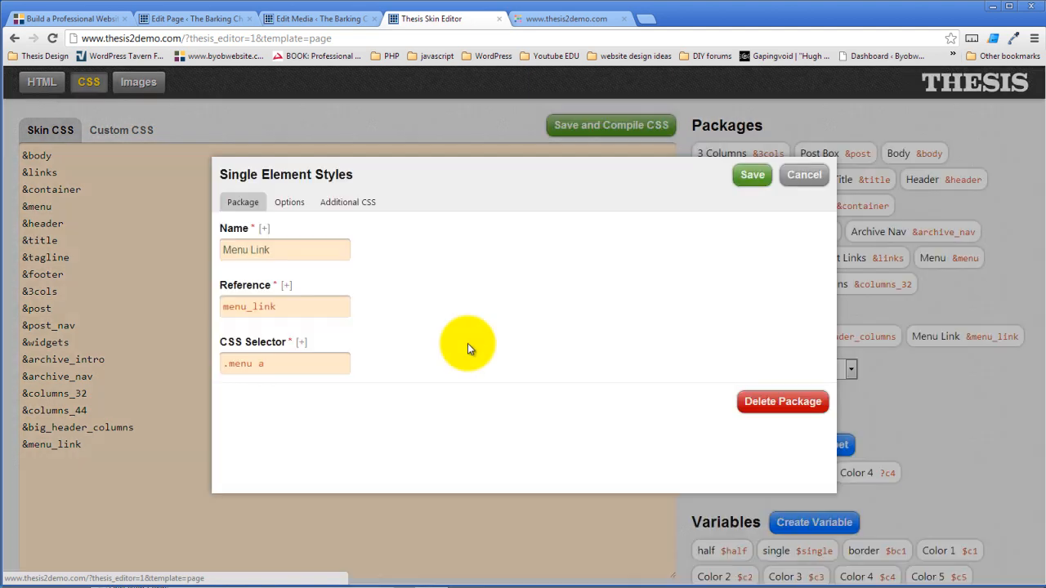
{"action": "left_click", "coordinate": [290, 205]}
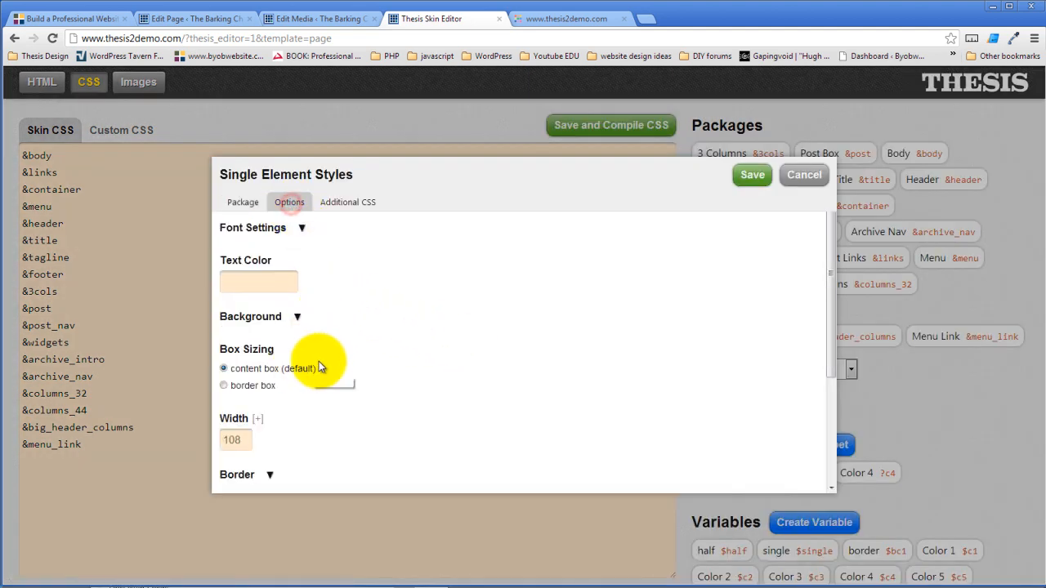
{"action": "scroll", "coordinate": [323, 364], "scroll_direction": "down", "scroll_amount": 2}
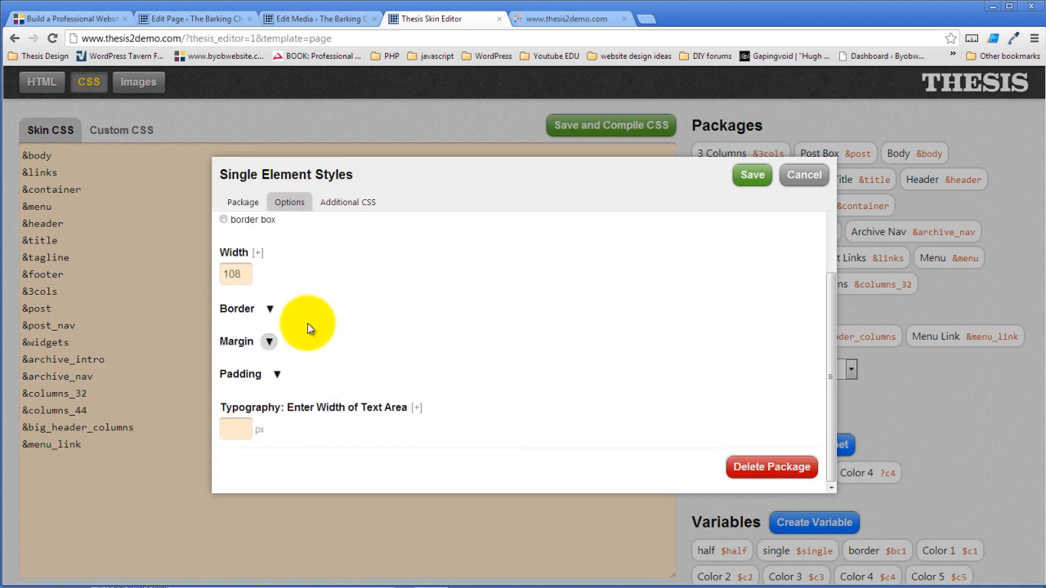
{"action": "left_click", "coordinate": [269, 341]}
{"action": "scroll", "coordinate": [324, 372], "scroll_direction": "down", "scroll_amount": 2}
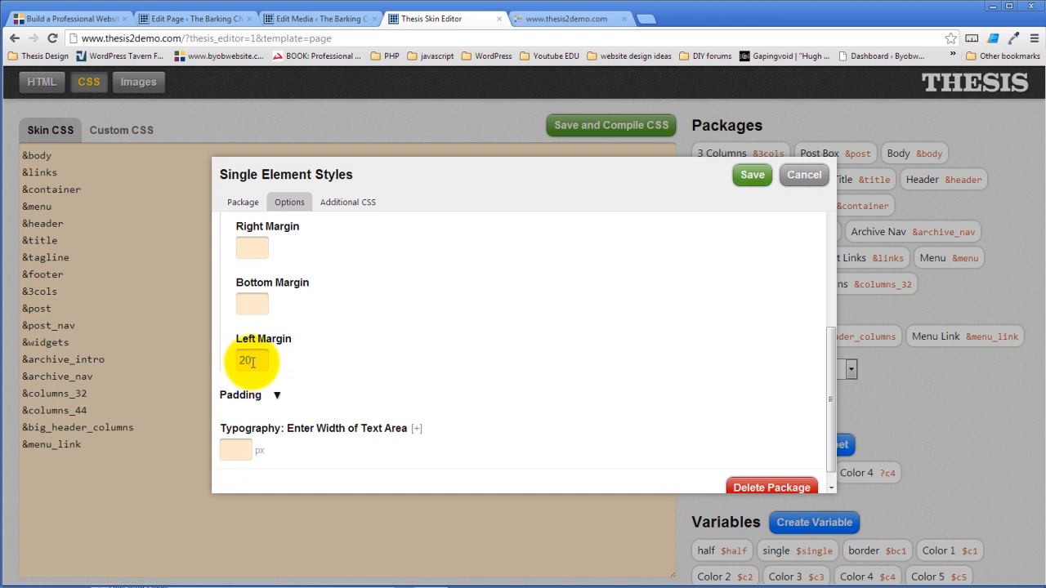
{"action": "left_click_drag", "start_coordinate": [253, 361], "coordinate": [234, 359]}
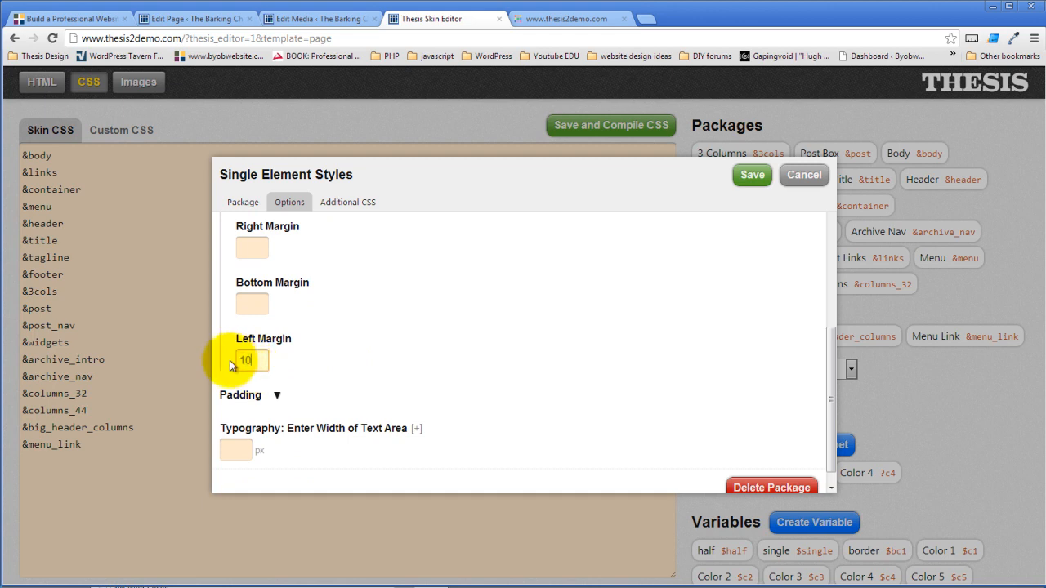
{"action": "left_click", "coordinate": [745, 174]}
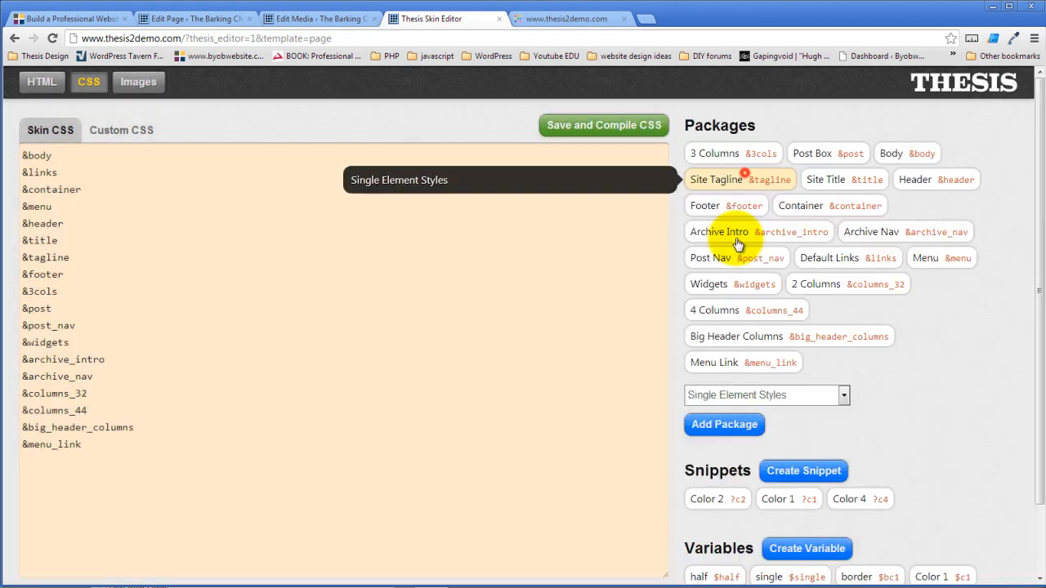
{"action": "left_click", "coordinate": [575, 127]}
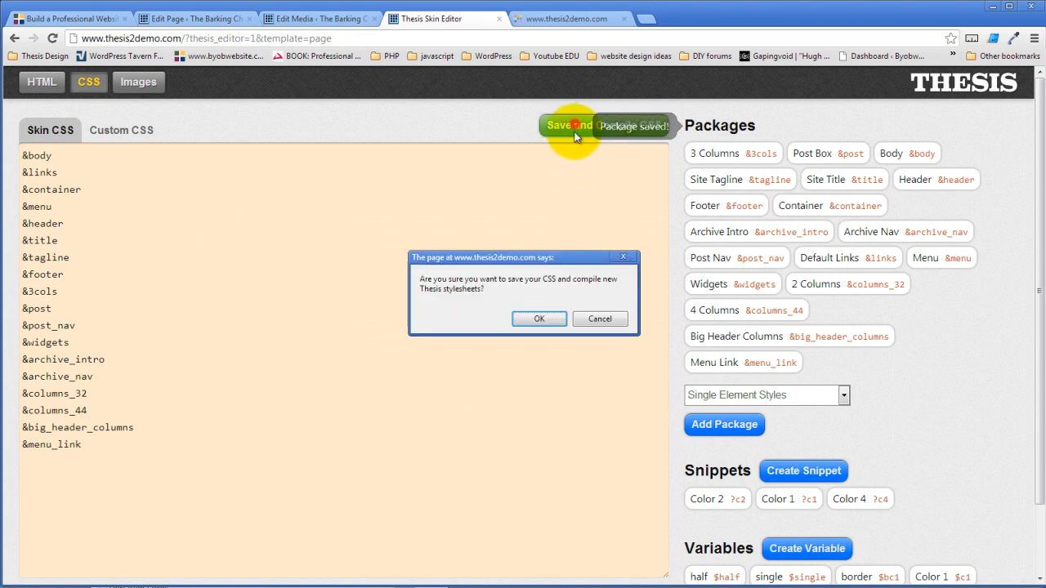
{"action": "left_click", "coordinate": [539, 319]}
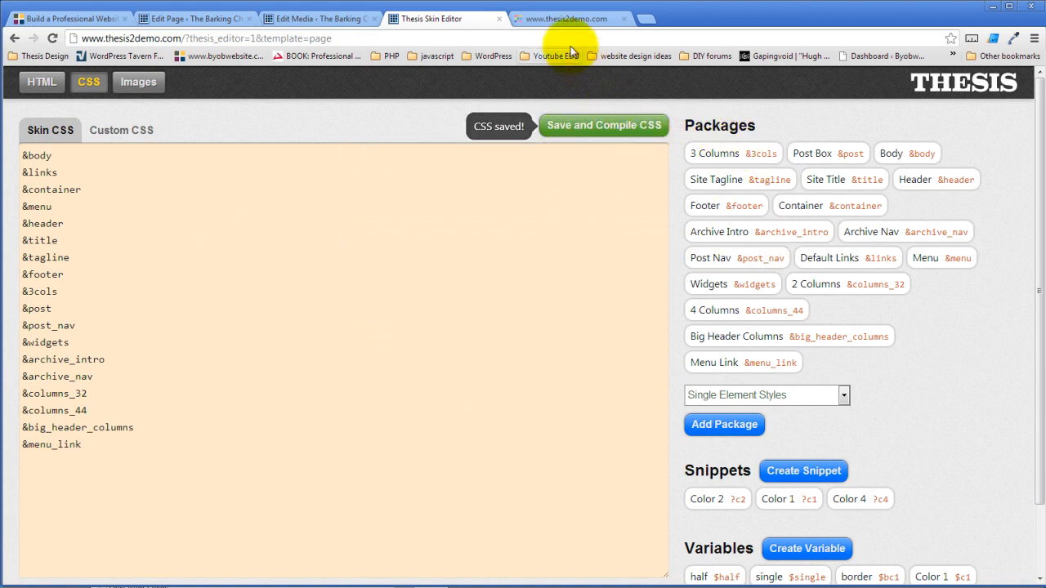
{"action": "left_click", "coordinate": [568, 18]}
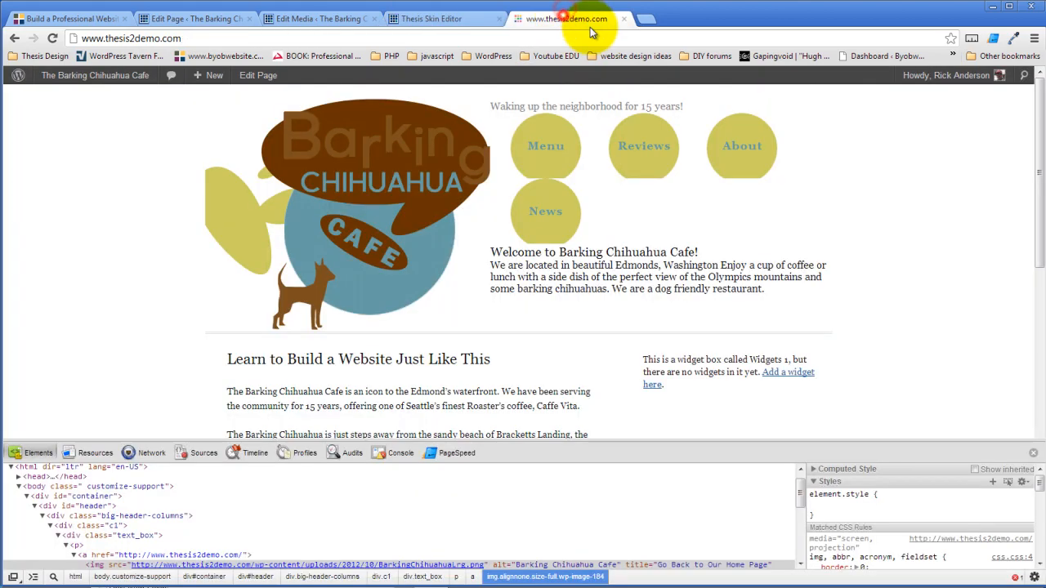
{"action": "left_click", "coordinate": [52, 39]}
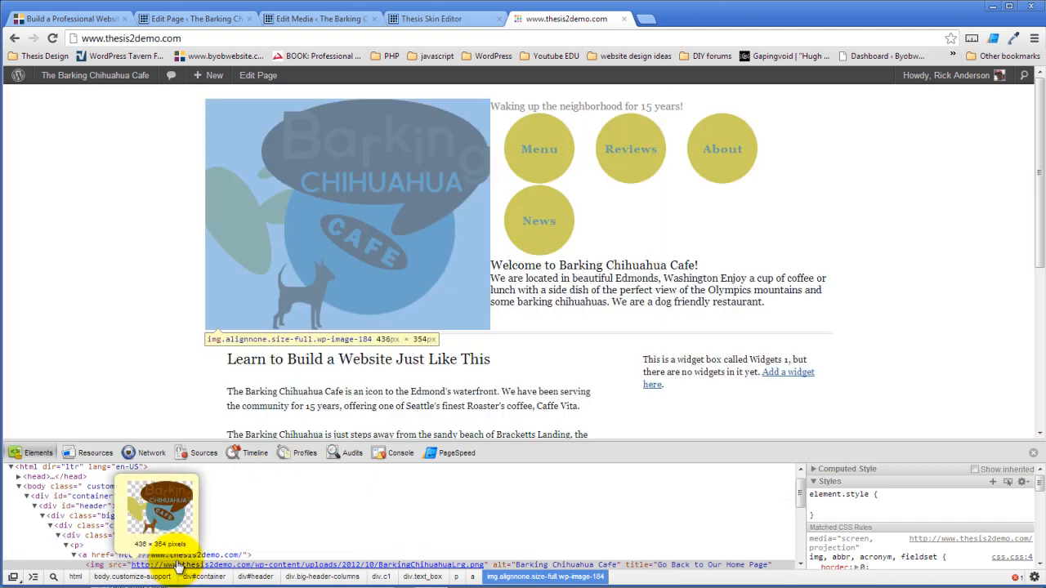
{"action": "left_click", "coordinate": [92, 556]}
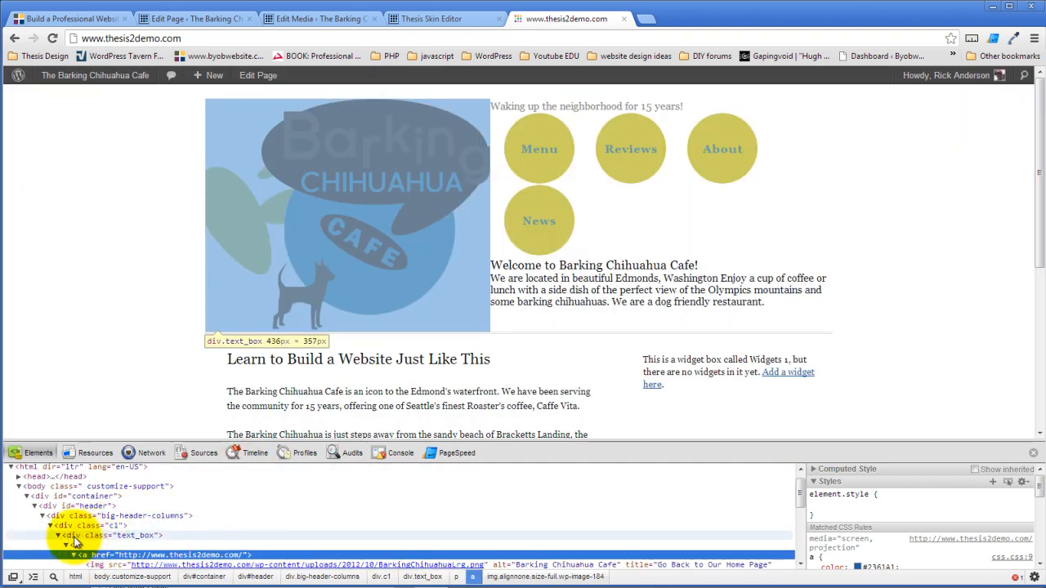
{"action": "left_click", "coordinate": [72, 536]}
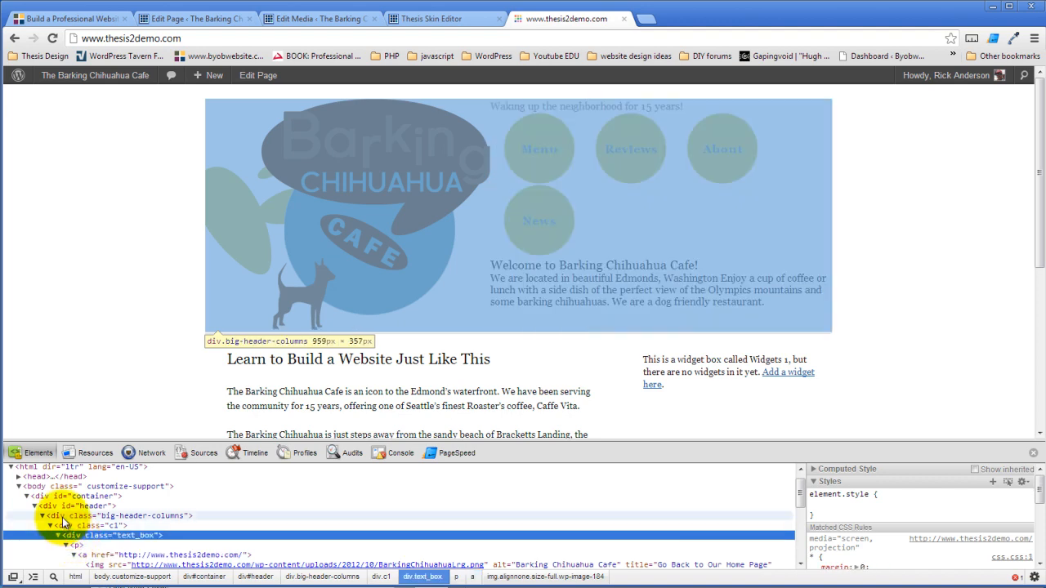
{"action": "scroll", "coordinate": [65, 531], "scroll_direction": "down", "scroll_amount": 3}
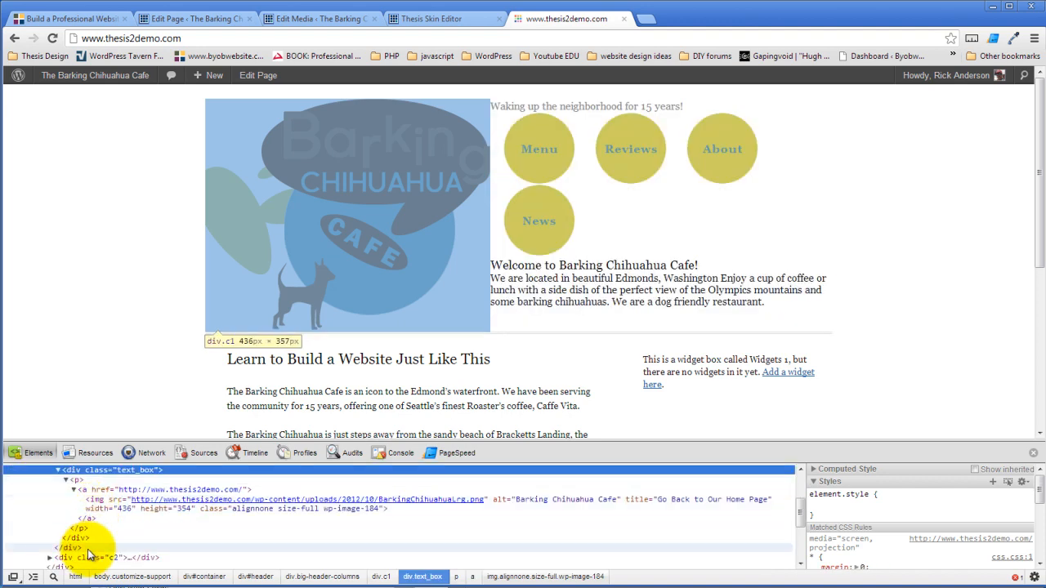
{"action": "left_click", "coordinate": [88, 557]}
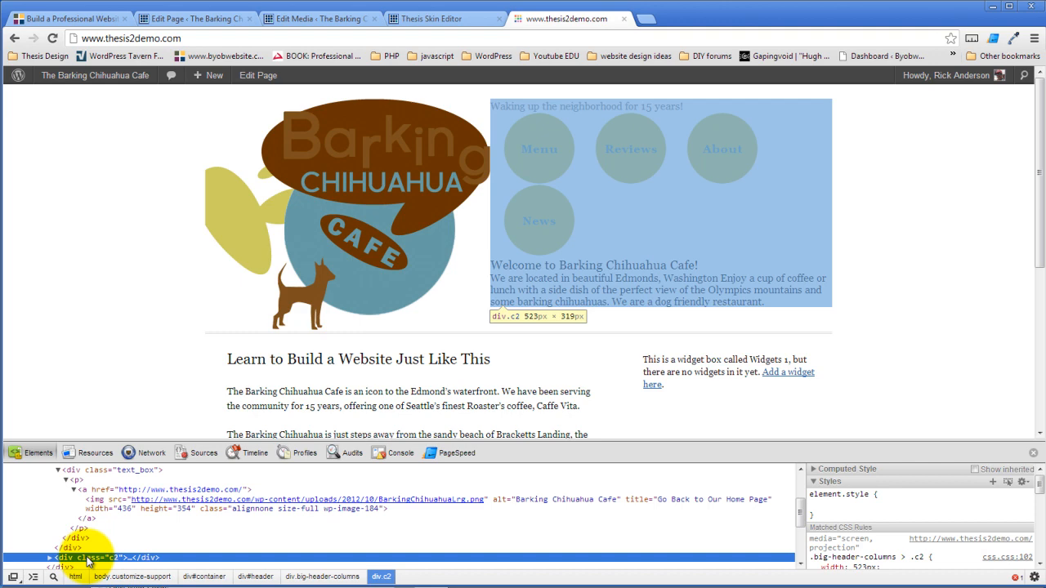
{"action": "left_click", "coordinate": [444, 19]}
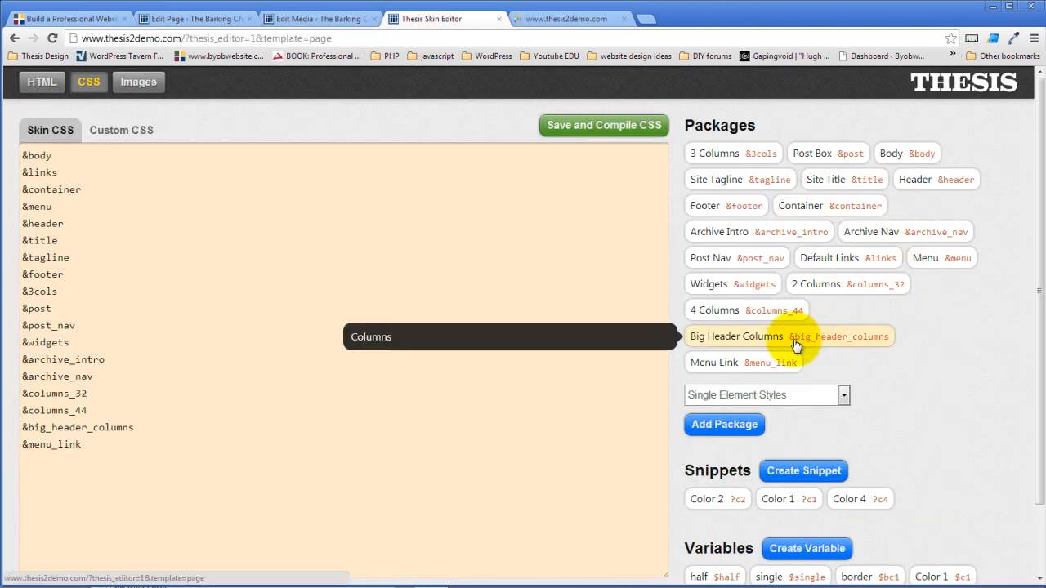
- Delete the Menu Link package's left margin value of 10
{"action": "left_click", "coordinate": [754, 362]}
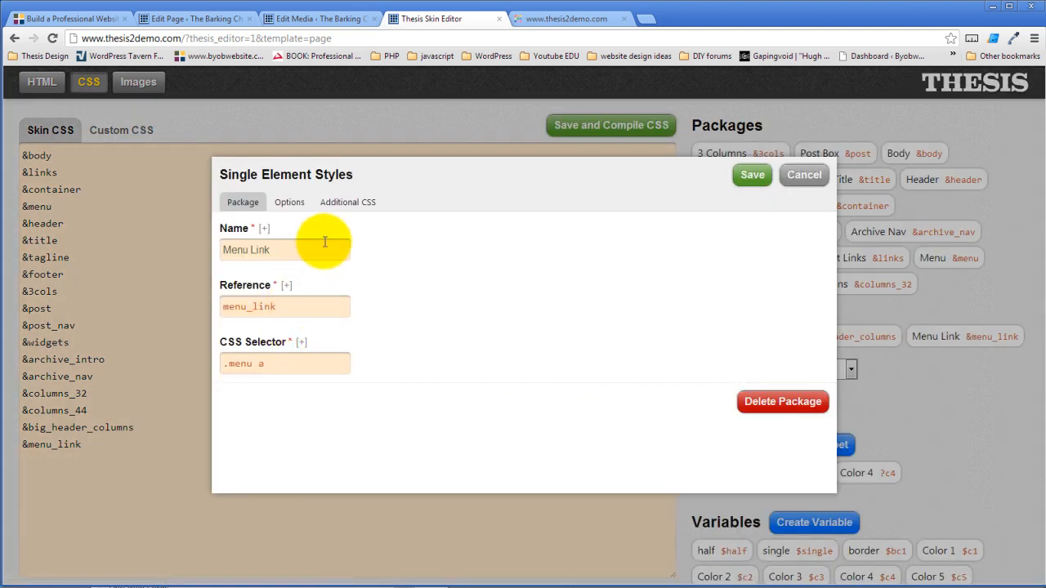
{"action": "left_click", "coordinate": [290, 203]}
{"action": "scroll", "coordinate": [335, 351], "scroll_direction": "down", "scroll_amount": 3}
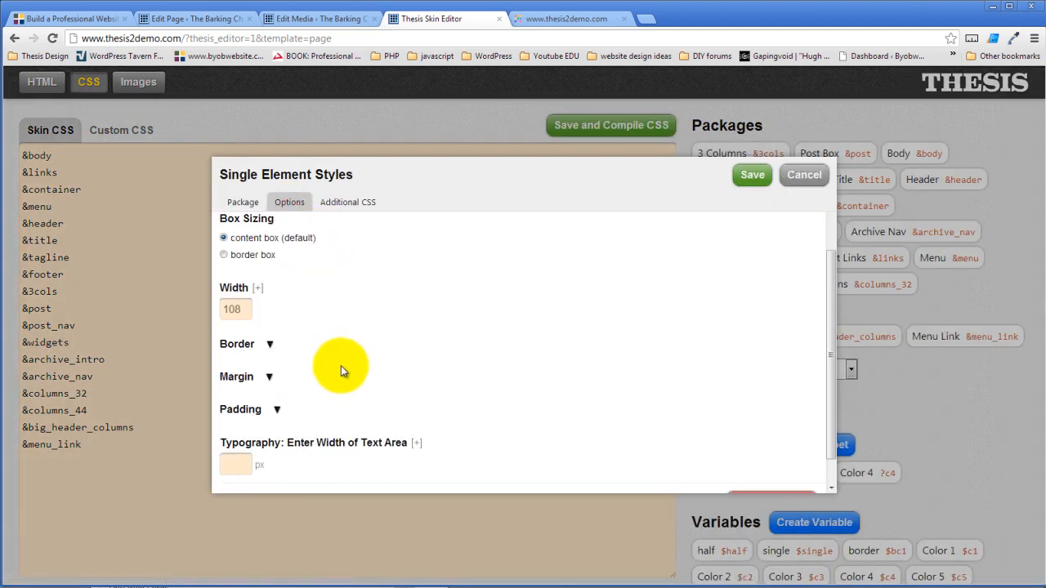
{"action": "scroll", "coordinate": [340, 369], "scroll_direction": "down", "scroll_amount": 1}
{"action": "left_click", "coordinate": [277, 374]}
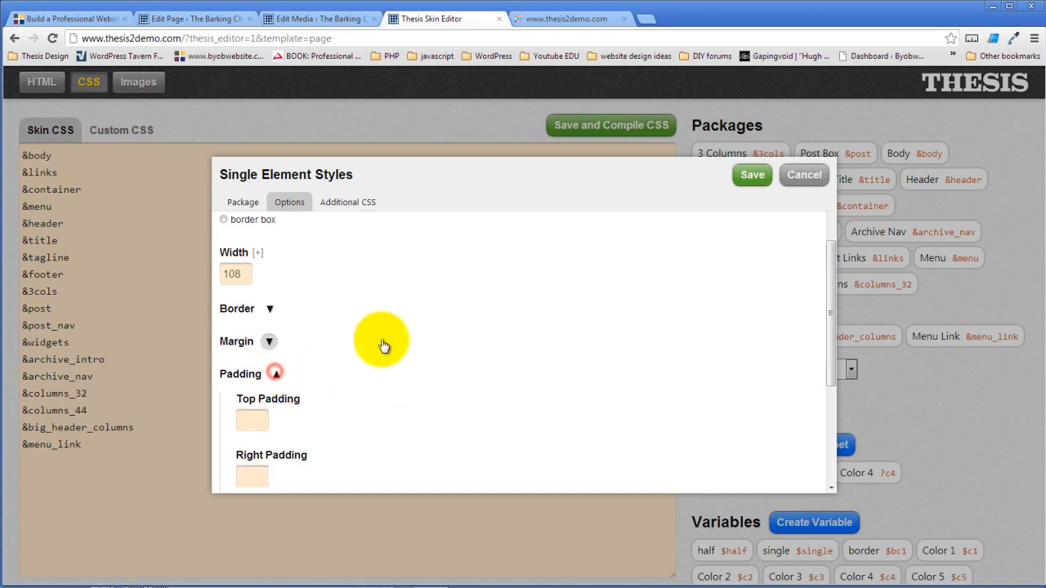
{"action": "scroll", "coordinate": [330, 379], "scroll_direction": "down", "scroll_amount": 3}
{"action": "scroll", "coordinate": [349, 365], "scroll_direction": "up", "scroll_amount": 4}
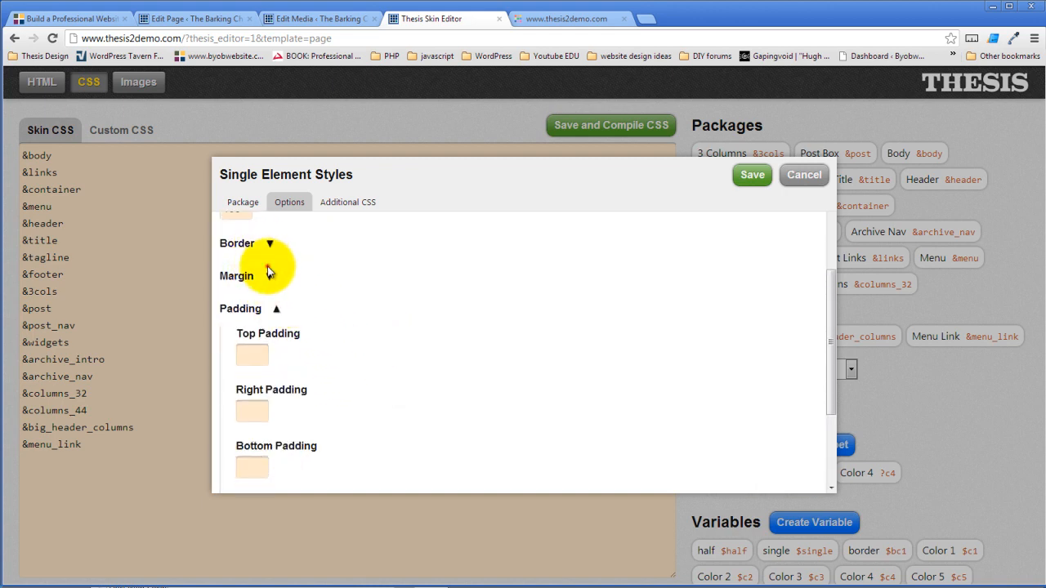
{"action": "left_click", "coordinate": [270, 272]}
{"action": "scroll", "coordinate": [278, 327], "scroll_direction": "down", "scroll_amount": 4}
{"action": "left_click_drag", "start_coordinate": [257, 360], "coordinate": [217, 353]}
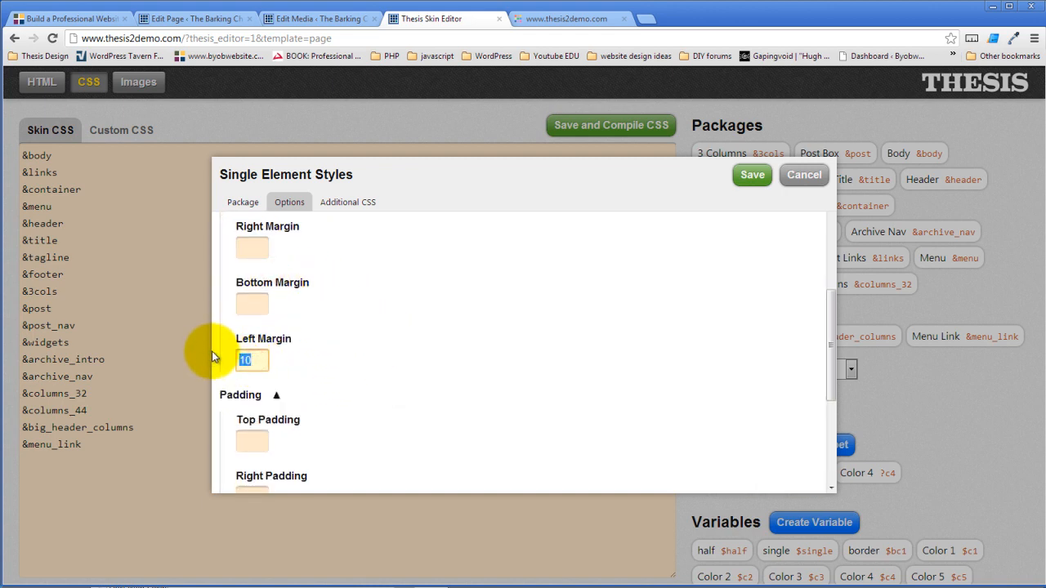
{"action": "key", "text": "BackSpace"}
{"action": "left_click", "coordinate": [428, 317]}
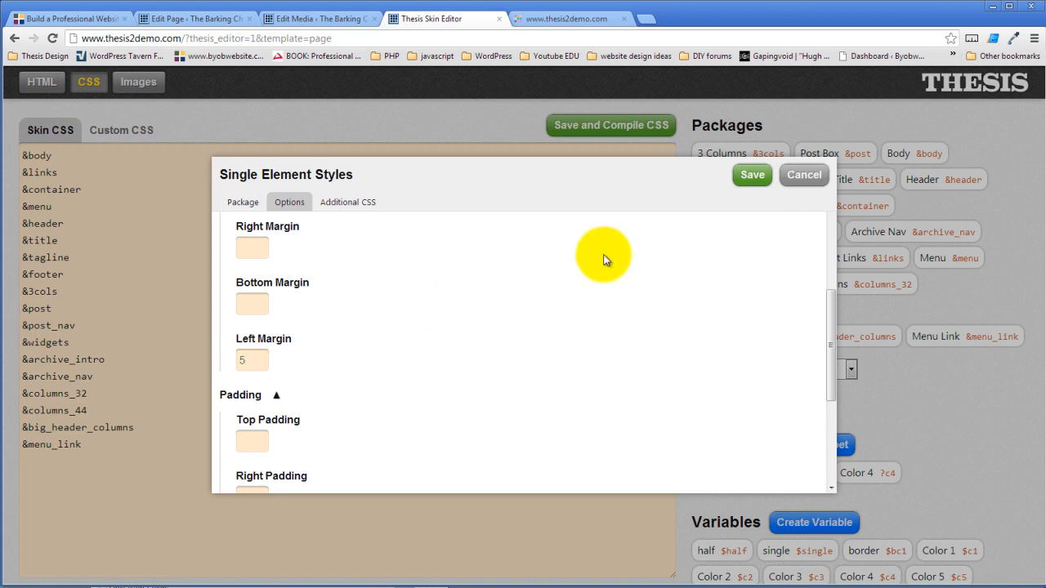
- Save the Menu Link package and compile the skin CSS
{"action": "left_click", "coordinate": [749, 178]}
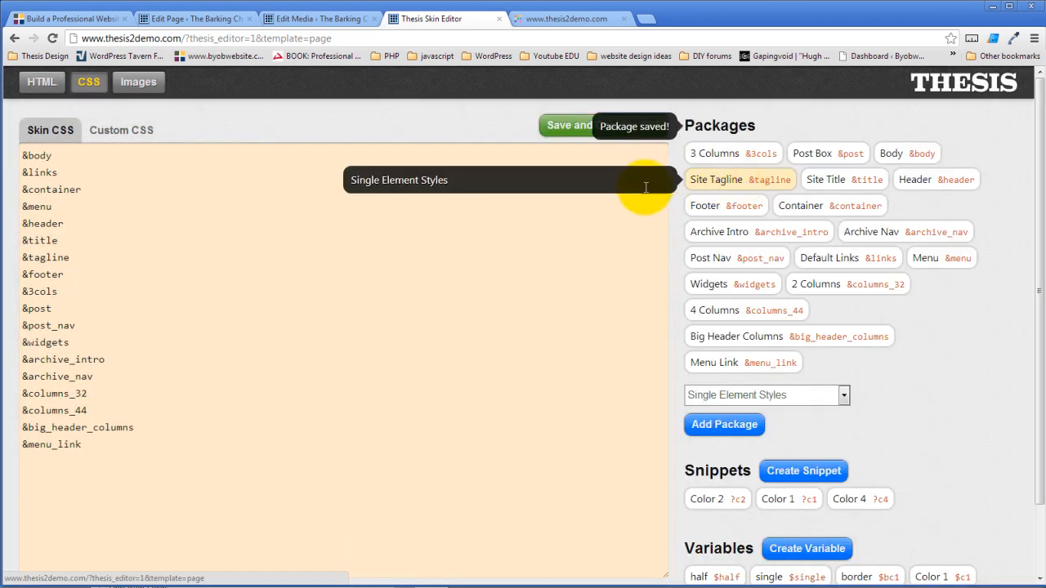
{"action": "left_click", "coordinate": [570, 126]}
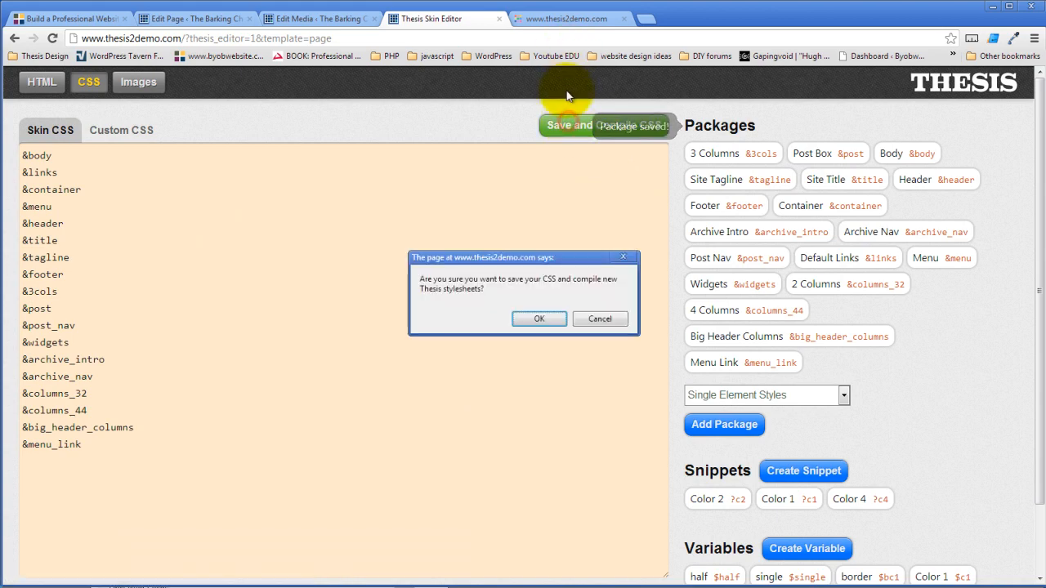
{"action": "left_click", "coordinate": [539, 321]}
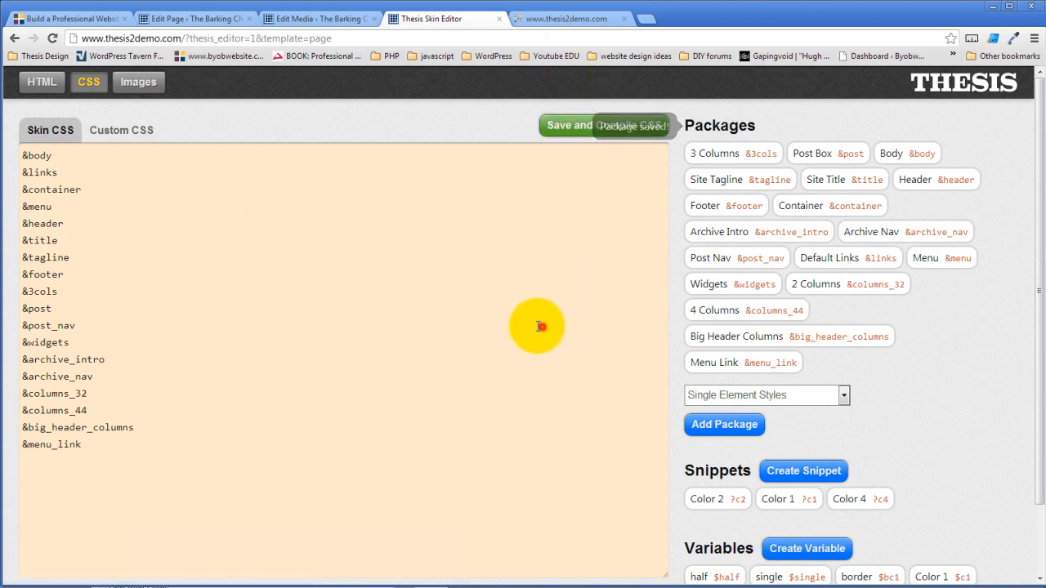
{"action": "left_click", "coordinate": [562, 19]}
- Reload the live site and inspect the Reviews link, selecting li#menu-item-150 in Elements
{"action": "left_click", "coordinate": [52, 38]}
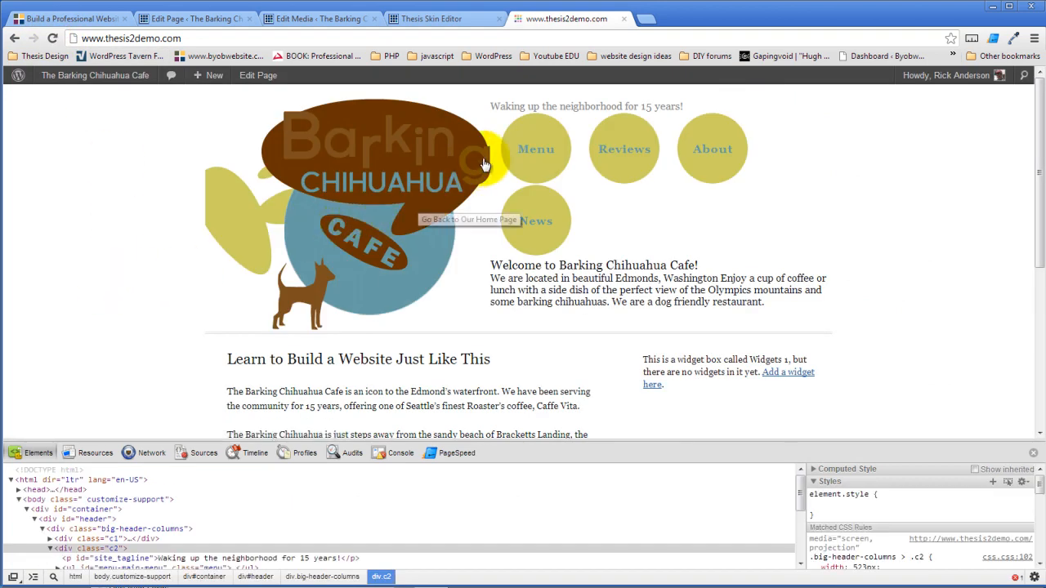
{"action": "right_click", "coordinate": [611, 155]}
{"action": "left_click", "coordinate": [636, 236]}
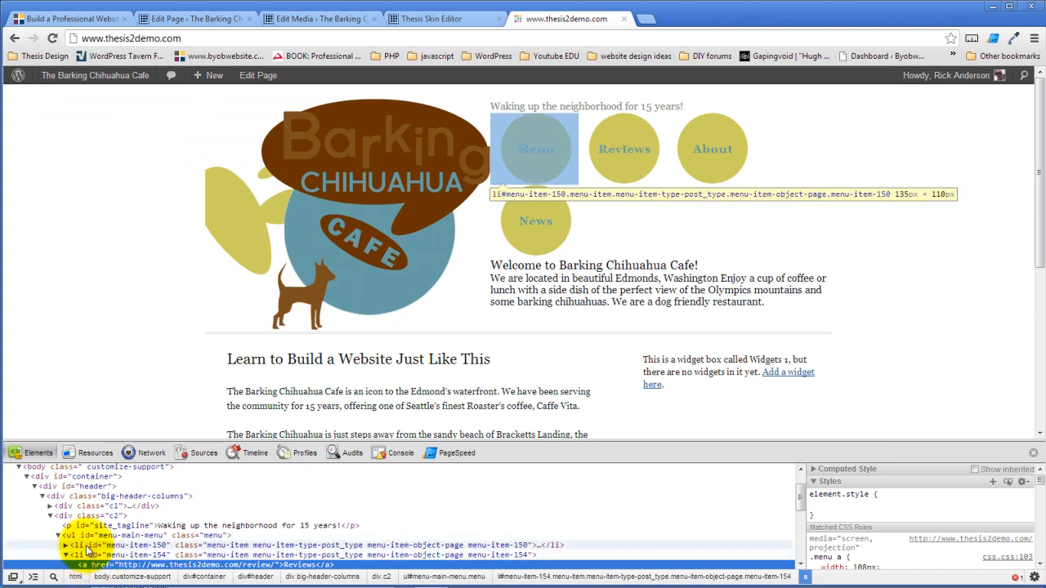
{"action": "left_click", "coordinate": [75, 547]}
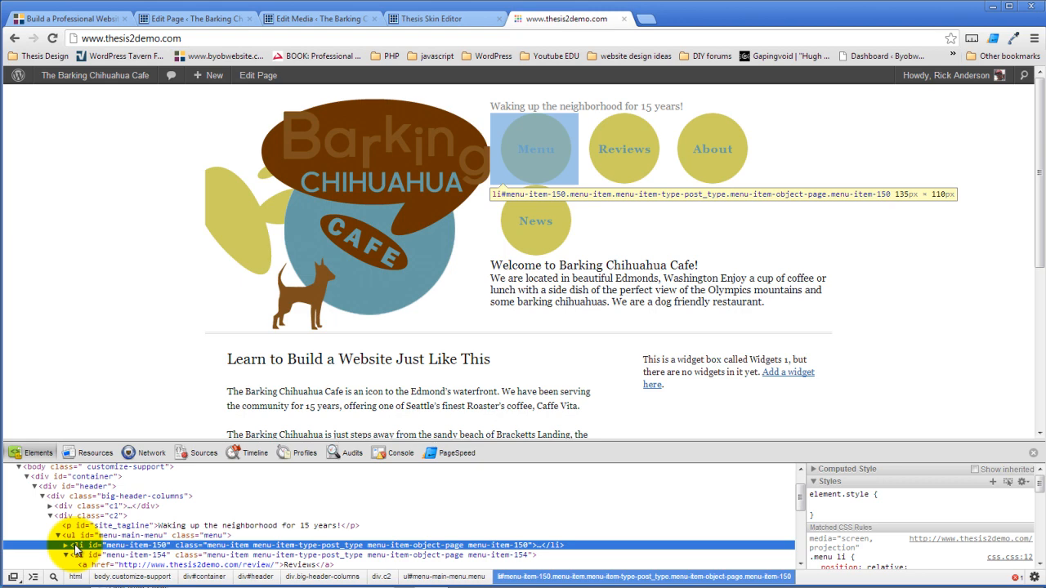
- Change the Menu Link package width from 108 to 88 and save it
{"action": "left_click", "coordinate": [453, 20]}
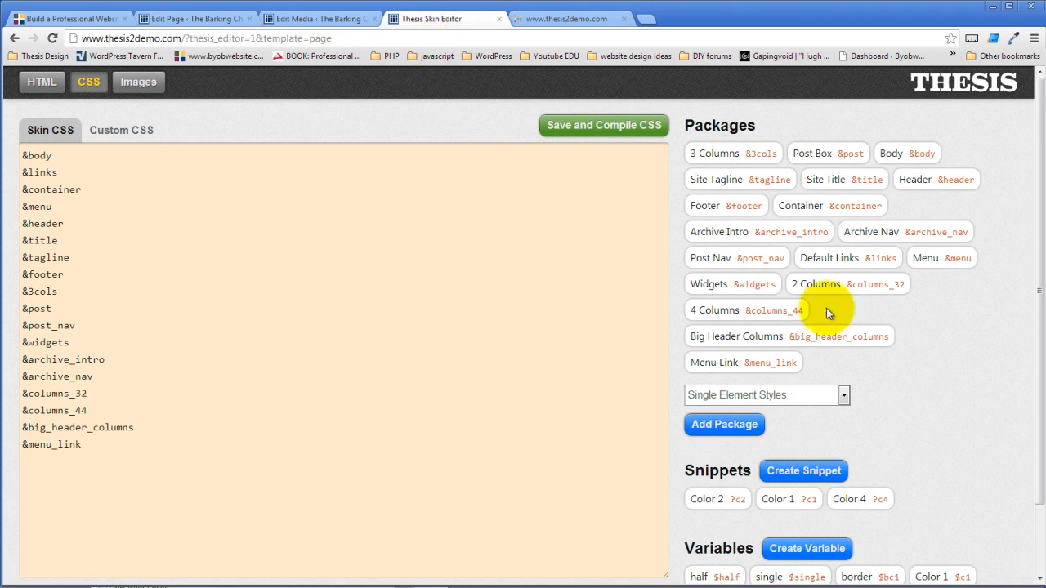
{"action": "left_click", "coordinate": [754, 367]}
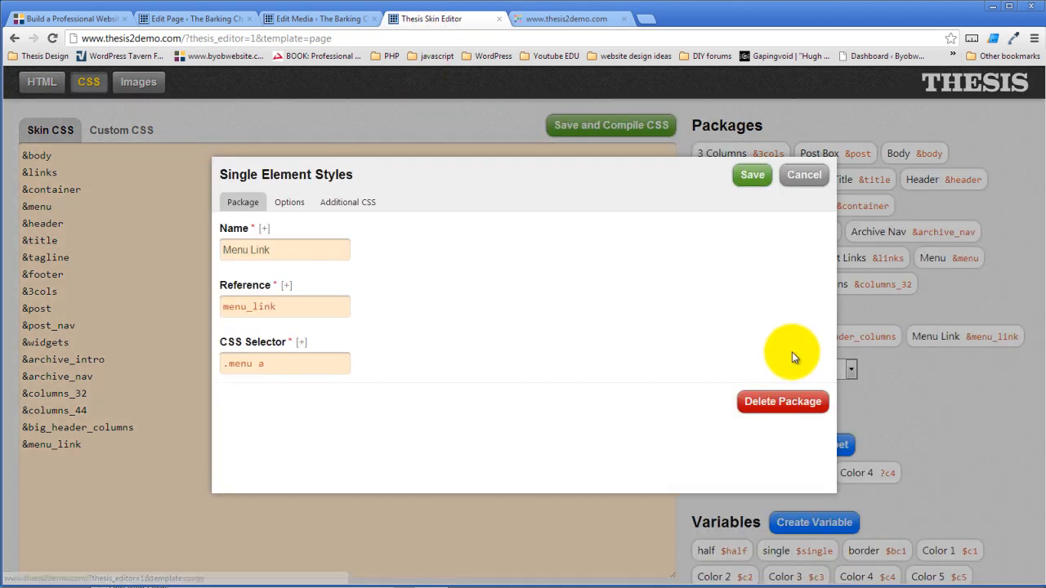
{"action": "left_click", "coordinate": [289, 202]}
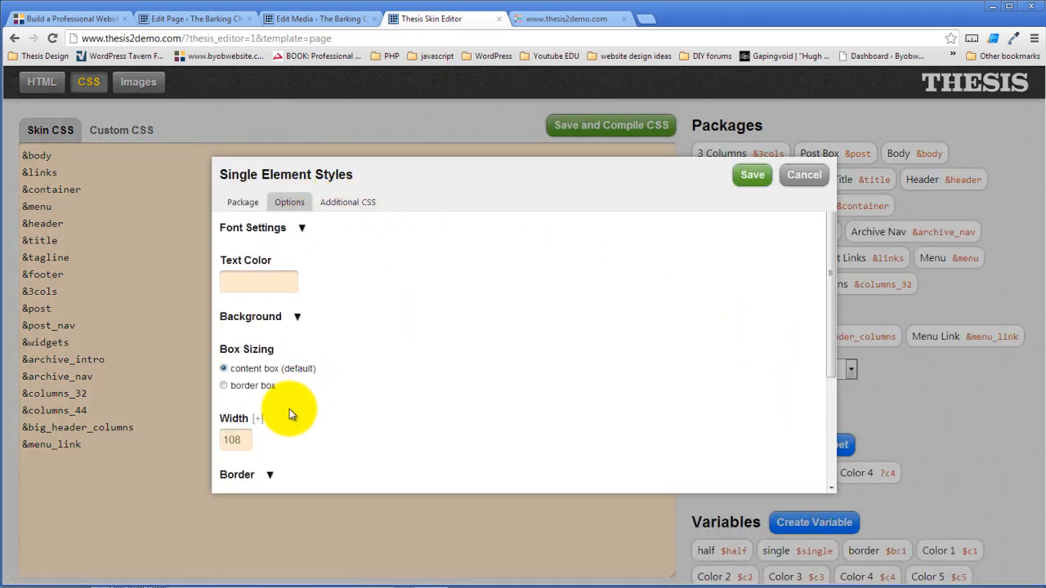
{"action": "scroll", "coordinate": [285, 421], "scroll_direction": "down", "scroll_amount": 2}
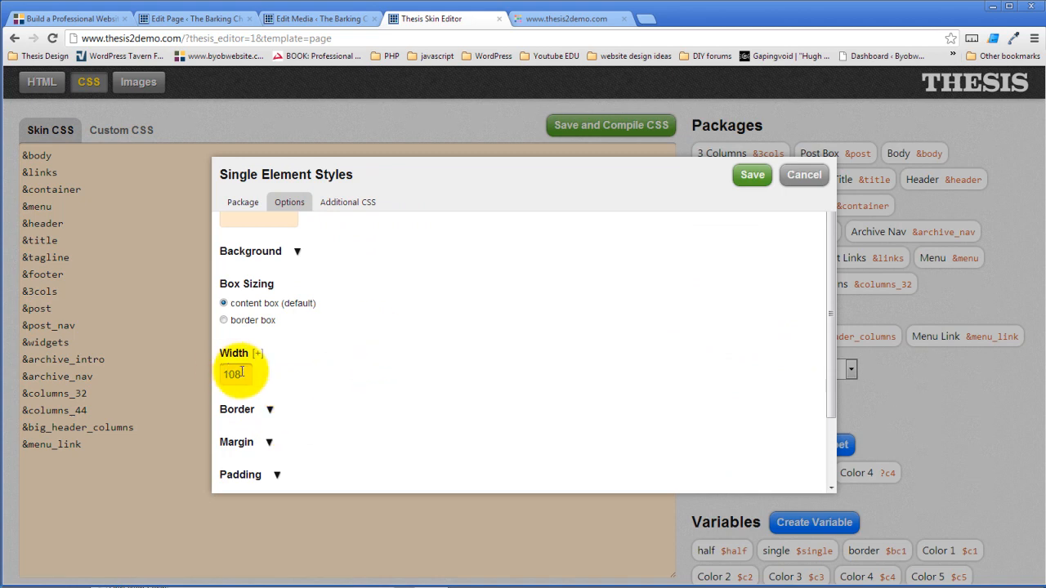
{"action": "left_click_drag", "start_coordinate": [239, 375], "coordinate": [221, 372]}
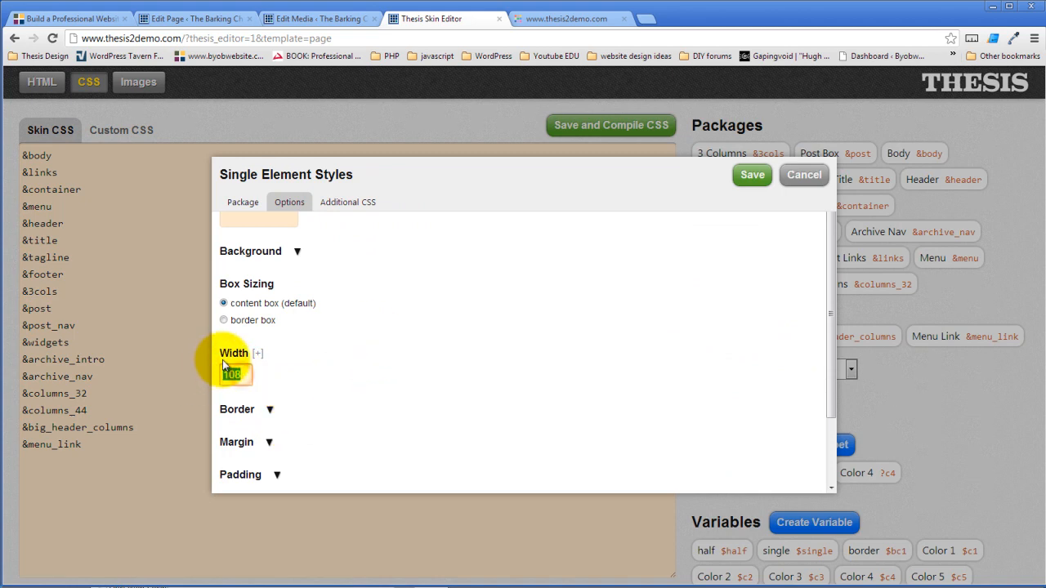
{"action": "type", "text": "8"}
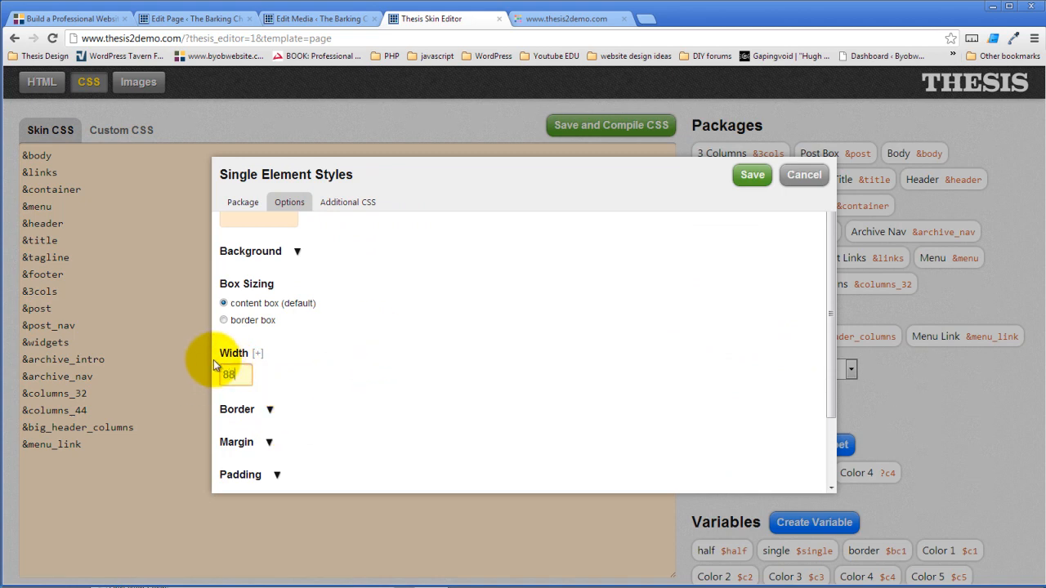
{"action": "type", "text": "8"}
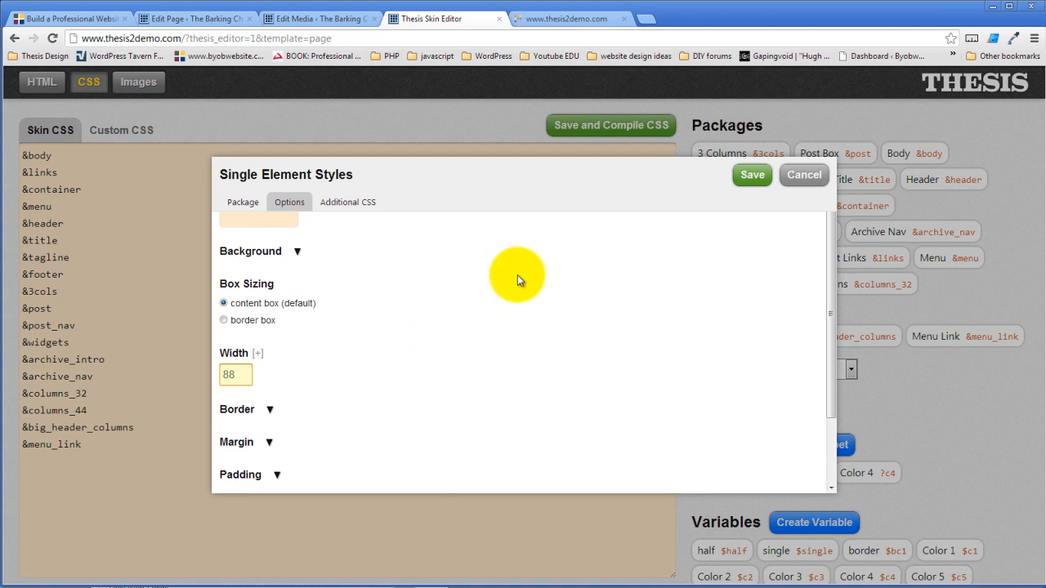
{"action": "left_click", "coordinate": [748, 175]}
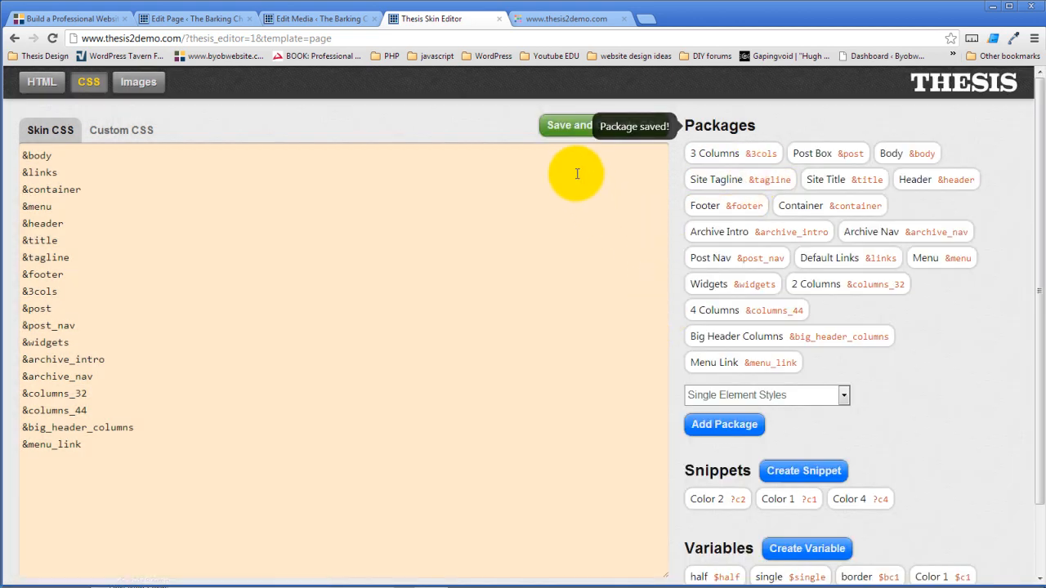
- Compile the skin CSS and reload the live site to check the menu circles
{"action": "left_click", "coordinate": [564, 123]}
{"action": "left_click", "coordinate": [540, 317]}
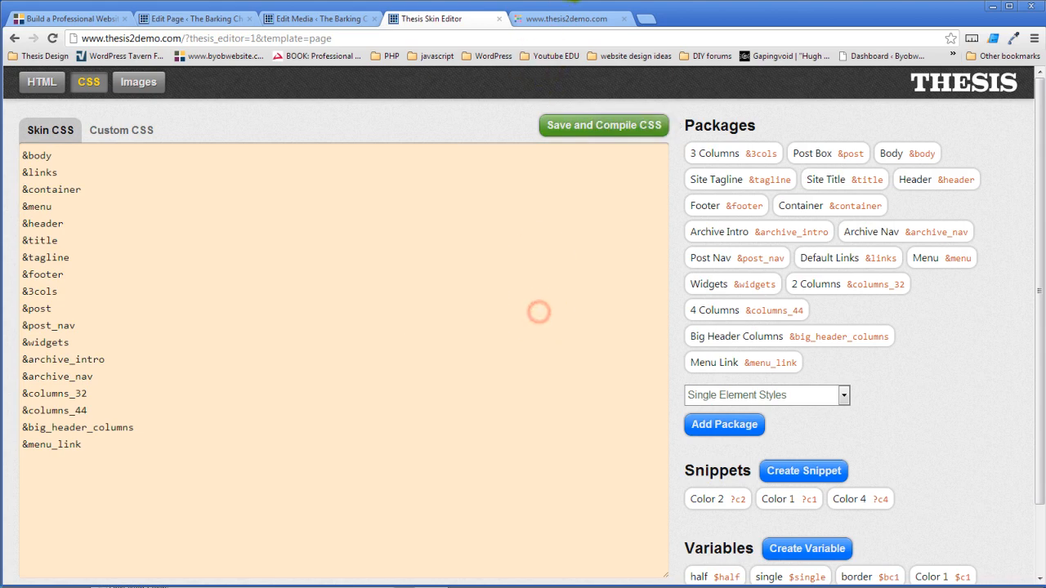
{"action": "left_click", "coordinate": [572, 18]}
{"action": "left_click", "coordinate": [50, 41]}
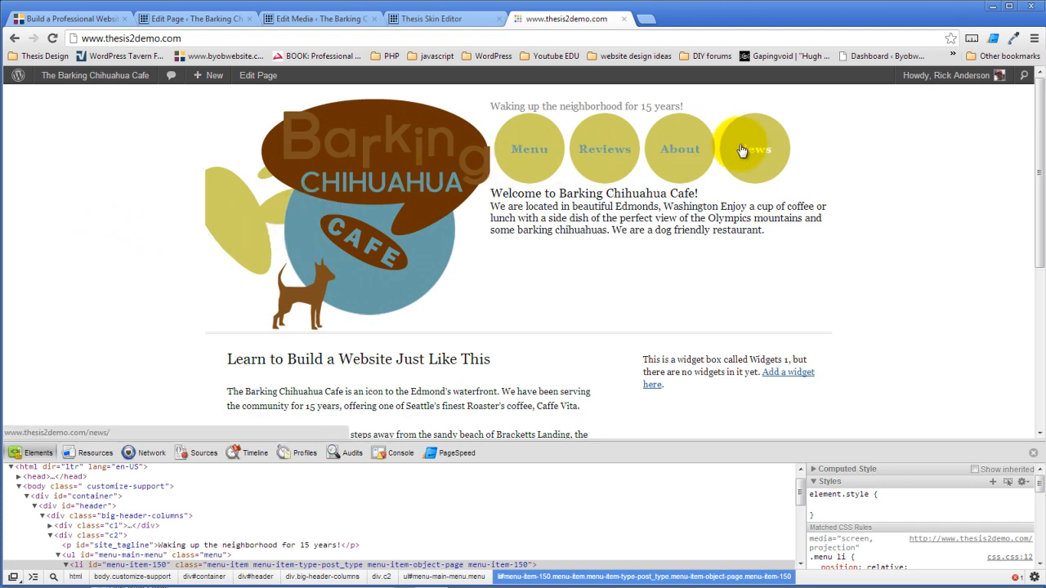
{"action": "left_click", "coordinate": [445, 16]}
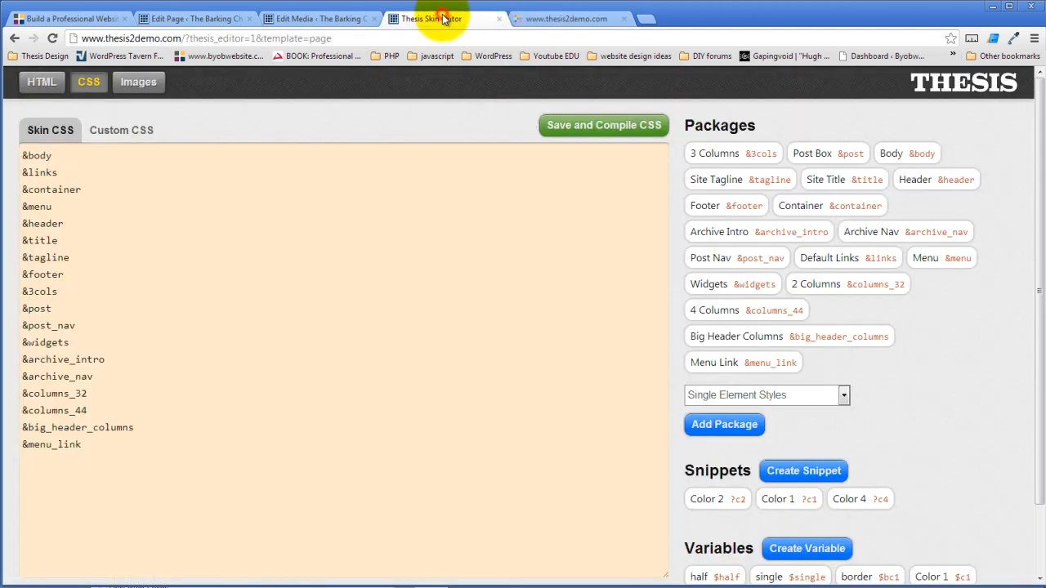
- Set the Menu Link package's left margin to 10 and save it
{"action": "left_click", "coordinate": [729, 368]}
{"action": "left_click", "coordinate": [290, 202]}
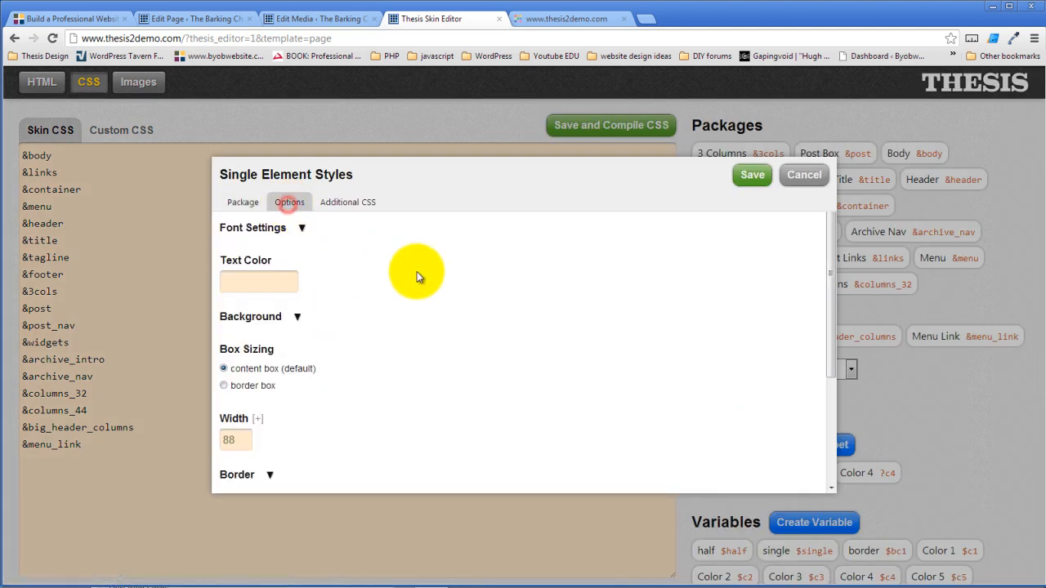
{"action": "scroll", "coordinate": [416, 274], "scroll_direction": "down", "scroll_amount": 2}
{"action": "left_click", "coordinate": [268, 375]}
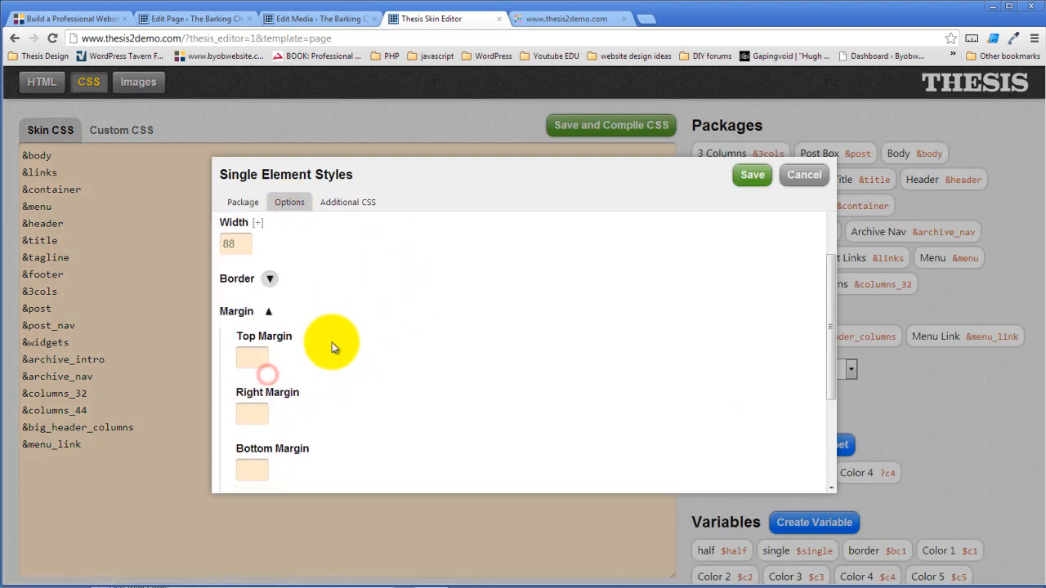
{"action": "scroll", "coordinate": [332, 348], "scroll_direction": "down", "scroll_amount": 1}
{"action": "double_click", "coordinate": [245, 461]}
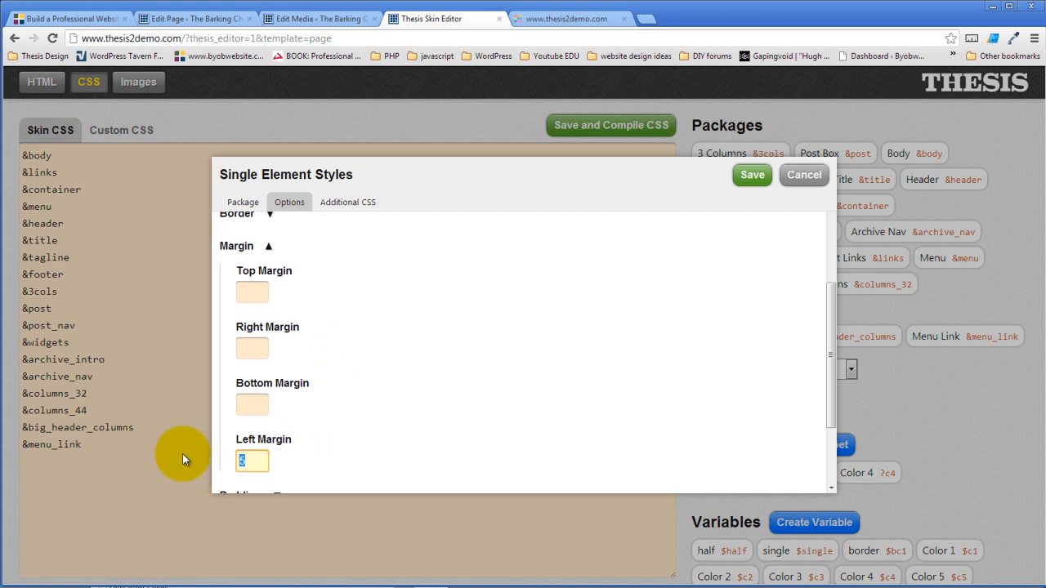
{"action": "type", "text": "10"}
{"action": "left_click", "coordinate": [749, 174]}
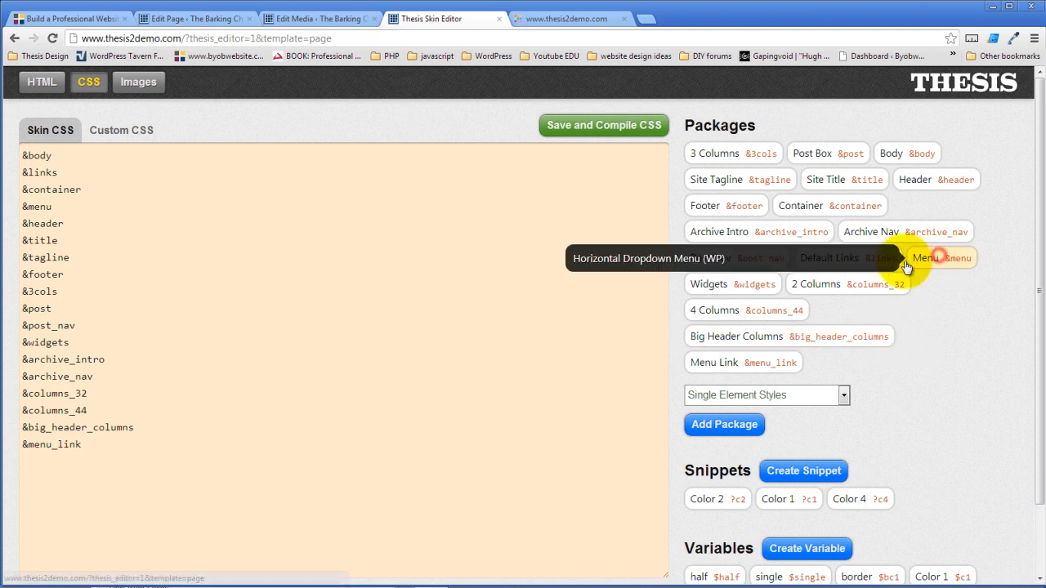
- Re-save the Horizontal Dropdown Menu package from its Options view
{"action": "left_click", "coordinate": [940, 260]}
{"action": "left_click", "coordinate": [290, 204]}
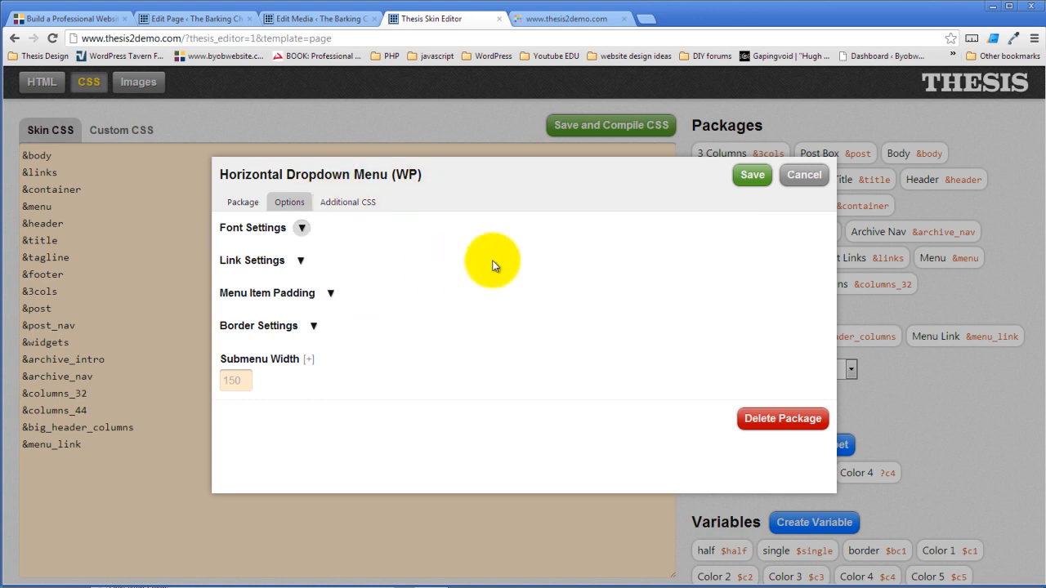
{"action": "left_click", "coordinate": [750, 177]}
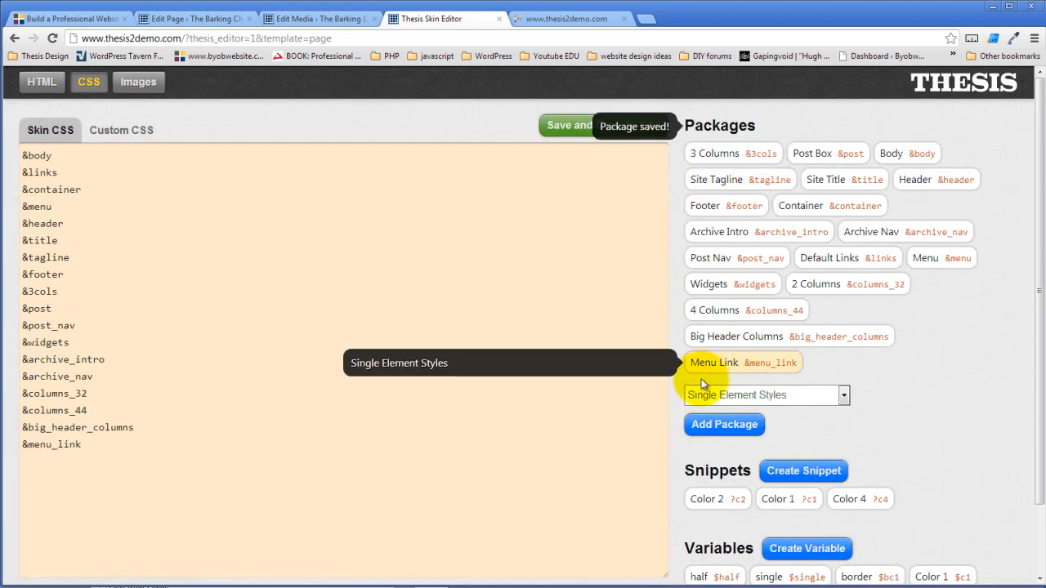
- Give the Menu Link package a top margin of 20 and save it
{"action": "left_click", "coordinate": [725, 364]}
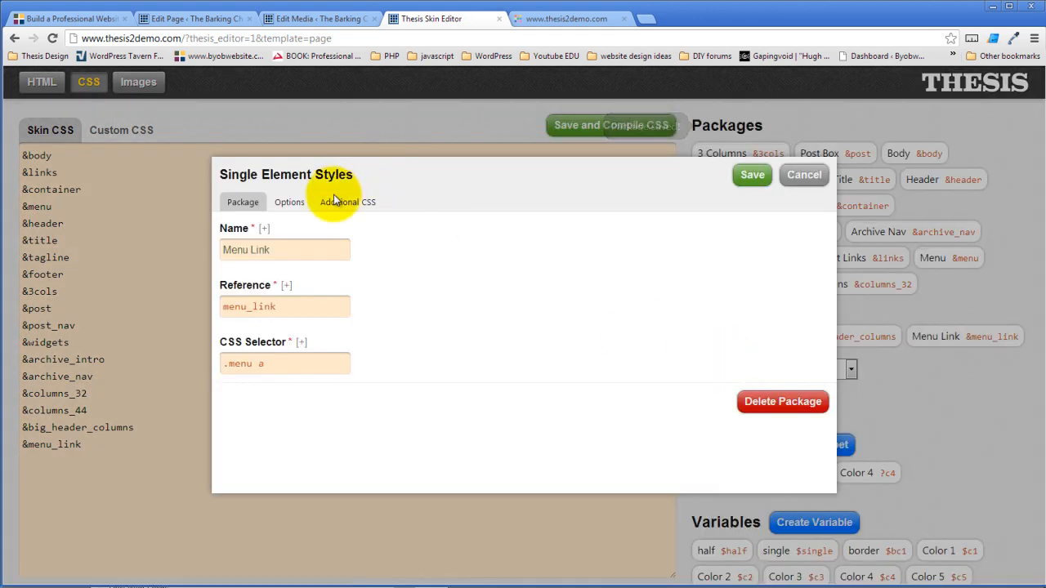
{"action": "left_click", "coordinate": [365, 201]}
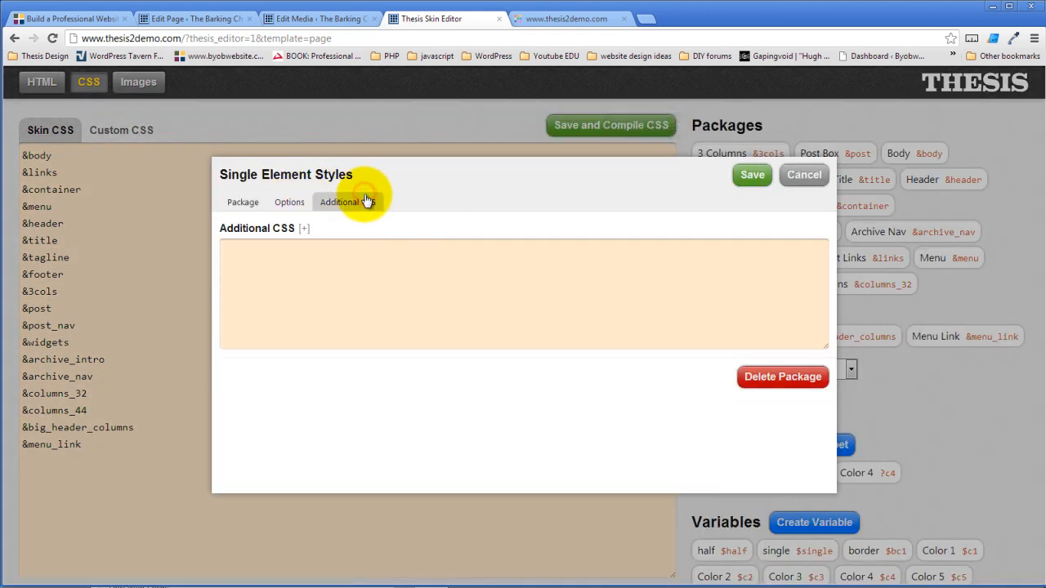
{"action": "left_click", "coordinate": [286, 203]}
{"action": "scroll", "coordinate": [343, 327], "scroll_direction": "down", "scroll_amount": 2}
{"action": "left_click", "coordinate": [267, 344]}
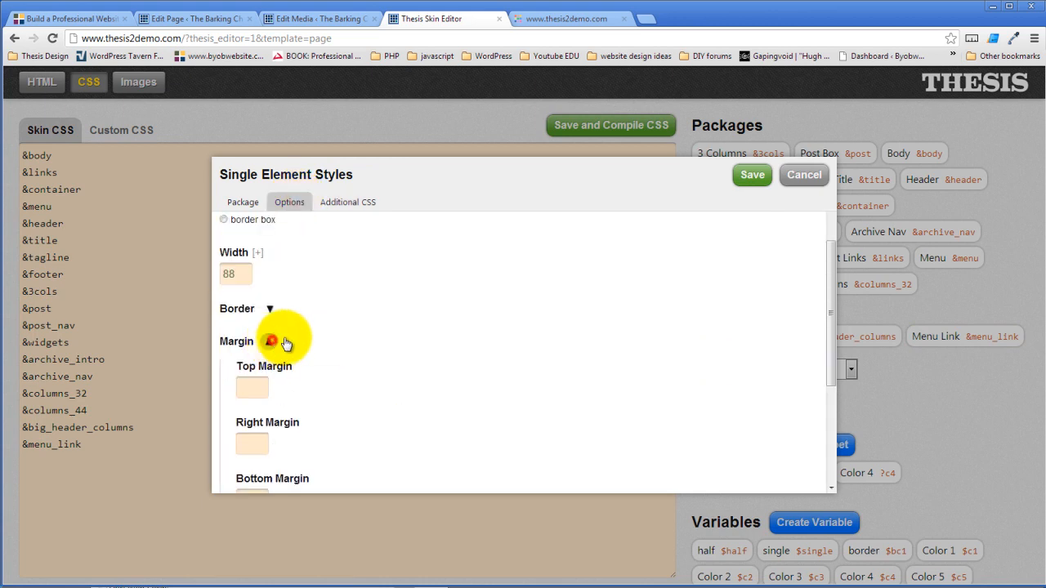
{"action": "scroll", "coordinate": [340, 326], "scroll_direction": "down", "scroll_amount": 2}
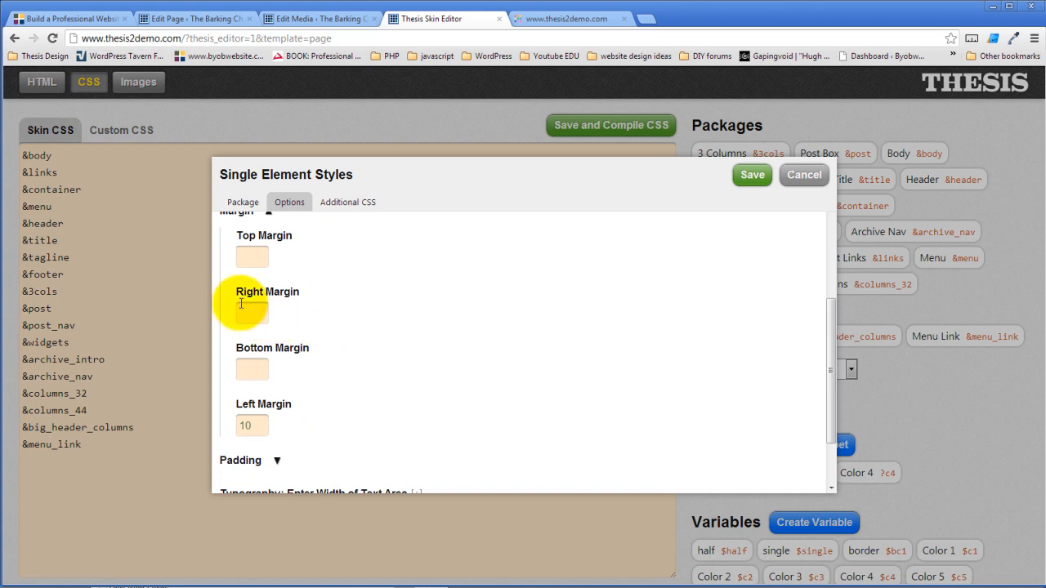
{"action": "left_click", "coordinate": [247, 258]}
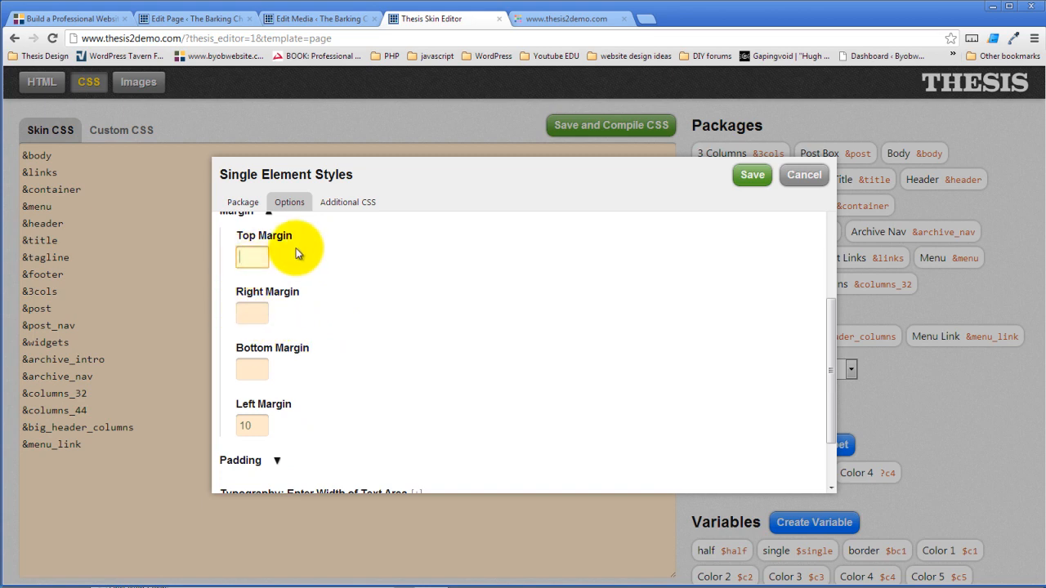
{"action": "left_click", "coordinate": [752, 175]}
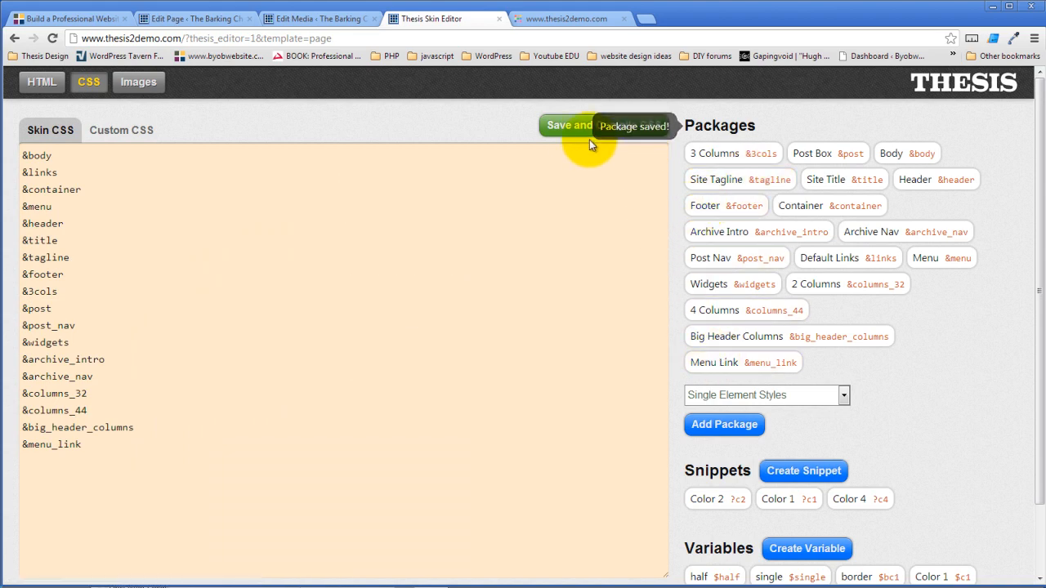
- Save and compile the skin CSS, then switch to the live site
{"action": "left_click", "coordinate": [570, 126]}
{"action": "left_click", "coordinate": [555, 315]}
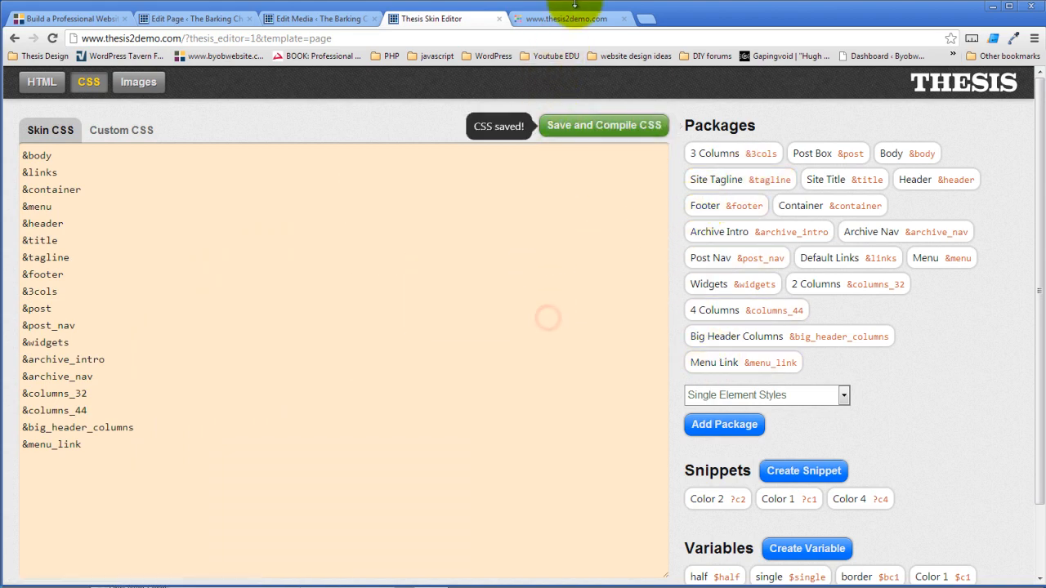
{"action": "left_click", "coordinate": [567, 18]}
- Reload the live site to see the lowered menu circles, then go back to the skin editor
{"action": "left_click", "coordinate": [52, 39]}
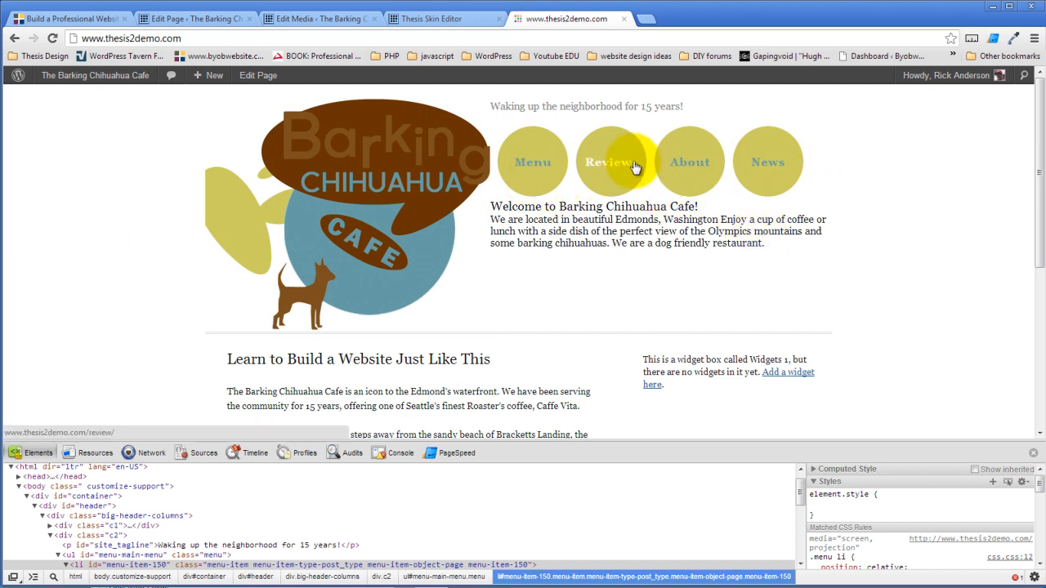
{"action": "left_click", "coordinate": [428, 22]}
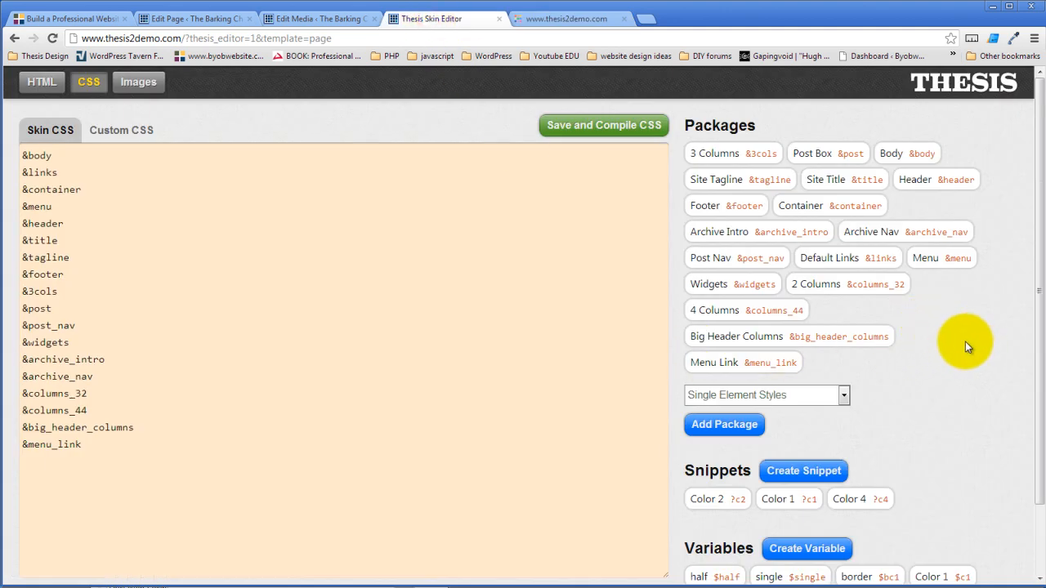
- Create a Single Element Styles package 'Menu Link Hover' (menu_link_hover) with selector '.menu a:hover'
{"action": "scroll", "coordinate": [899, 347], "scroll_direction": "down", "scroll_amount": 1}
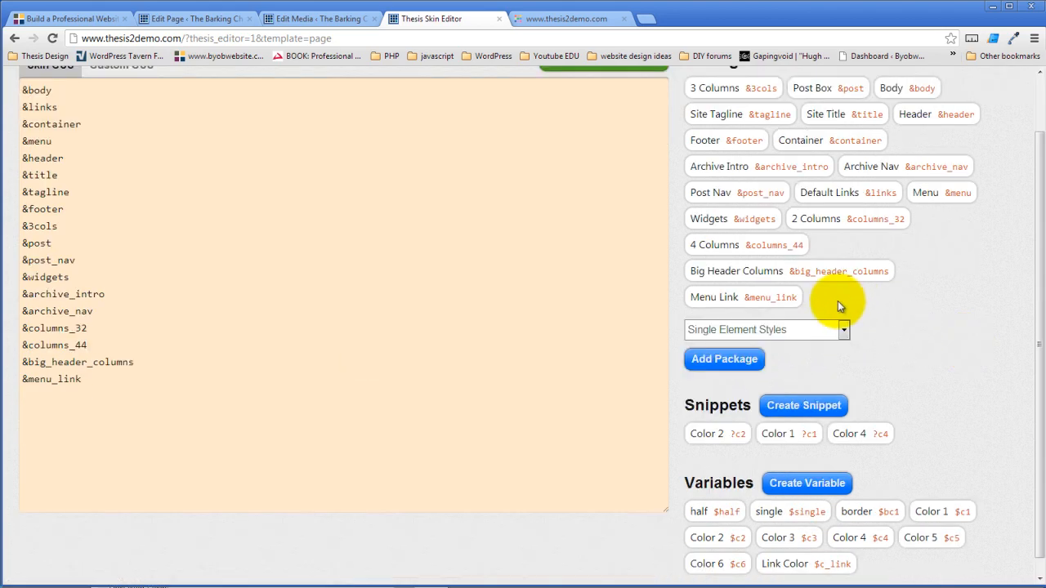
{"action": "left_click", "coordinate": [724, 361]}
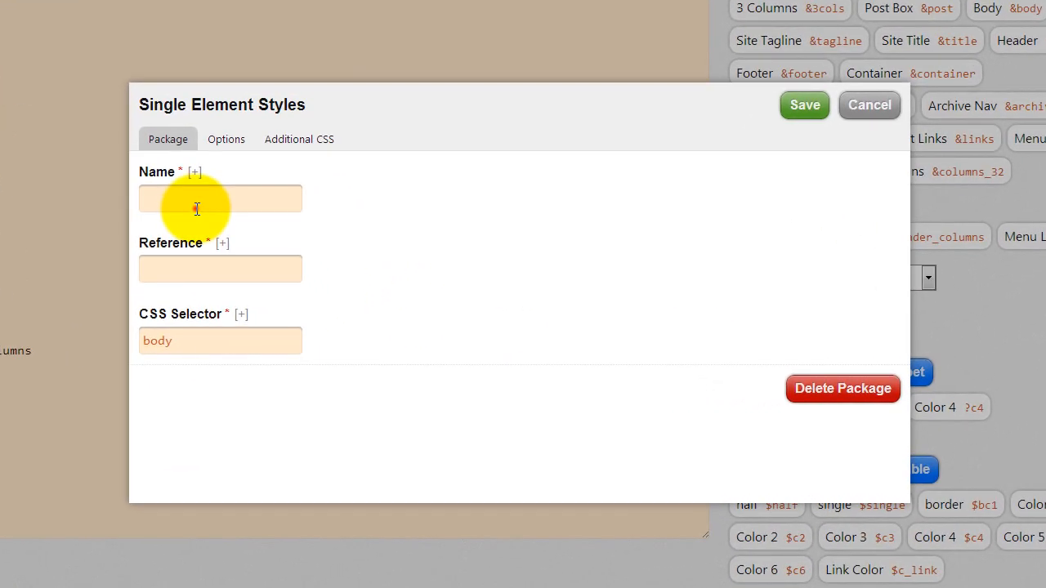
{"action": "left_click", "coordinate": [266, 256]}
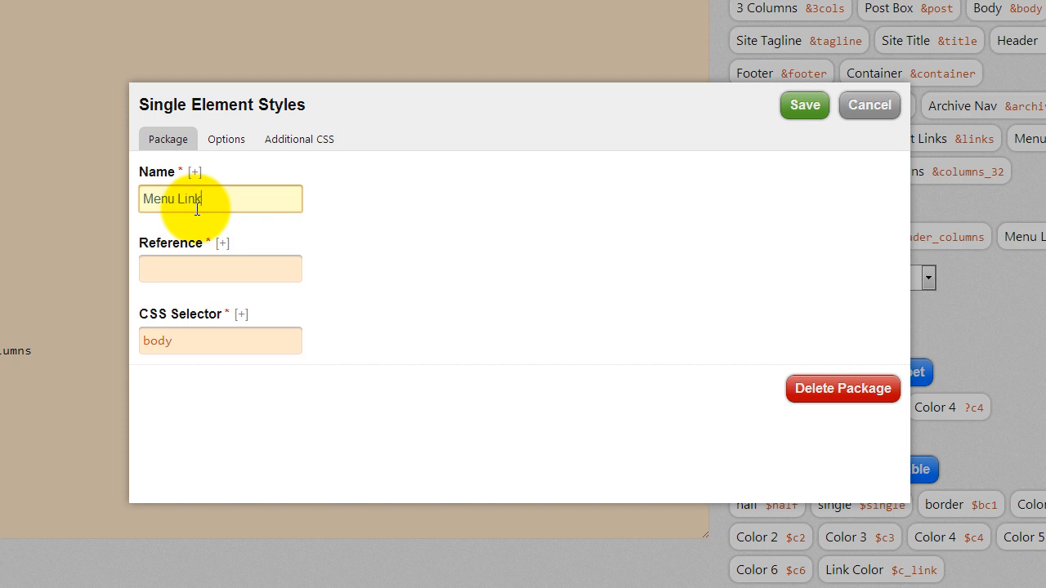
{"action": "type", "text": "Menu Link Hover"}
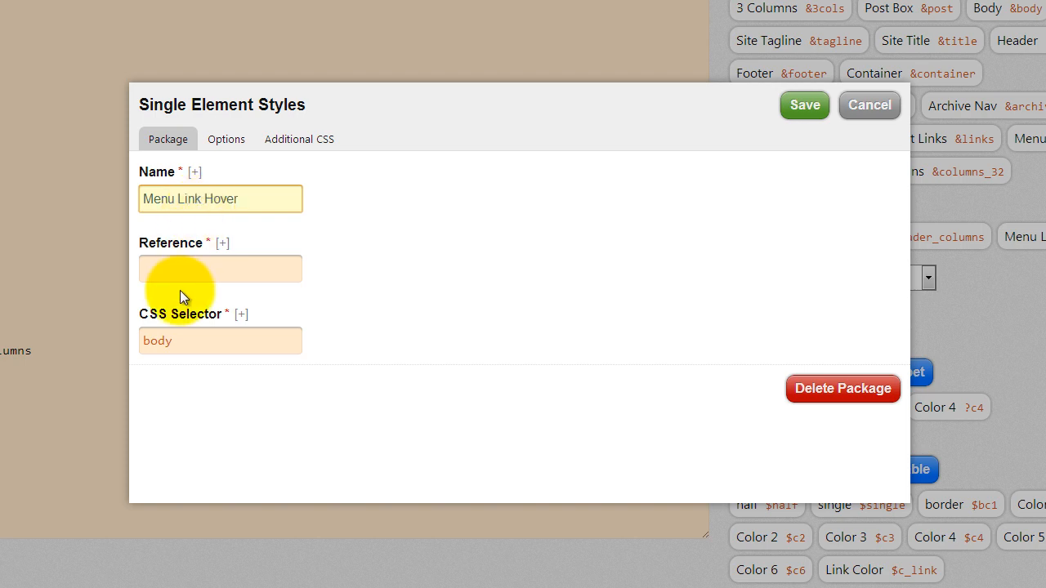
{"action": "left_click", "coordinate": [190, 269]}
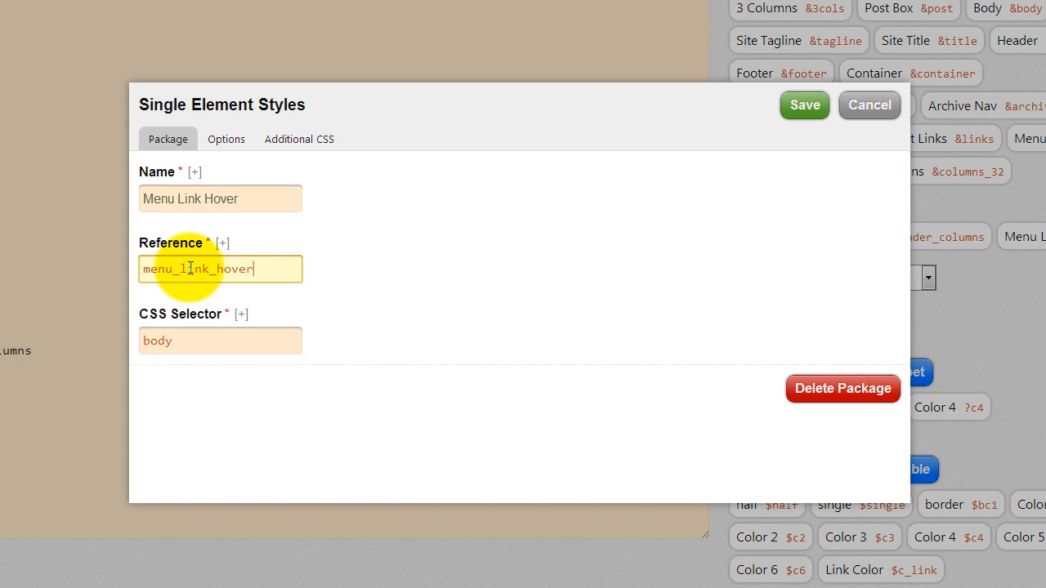
{"action": "left_click", "coordinate": [226, 333]}
{"action": "double_click", "coordinate": [227, 333]}
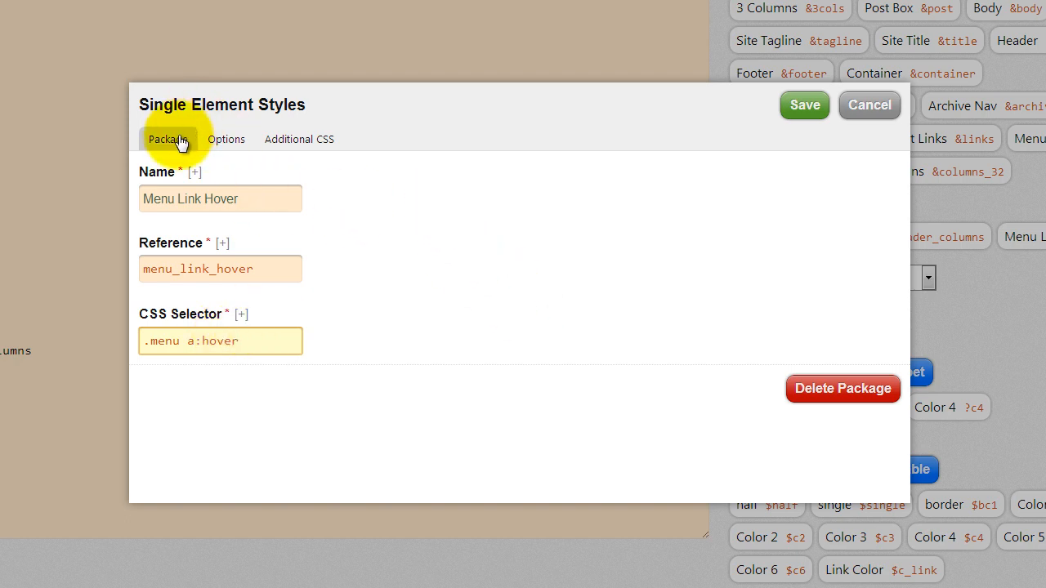
{"action": "left_click", "coordinate": [224, 142]}
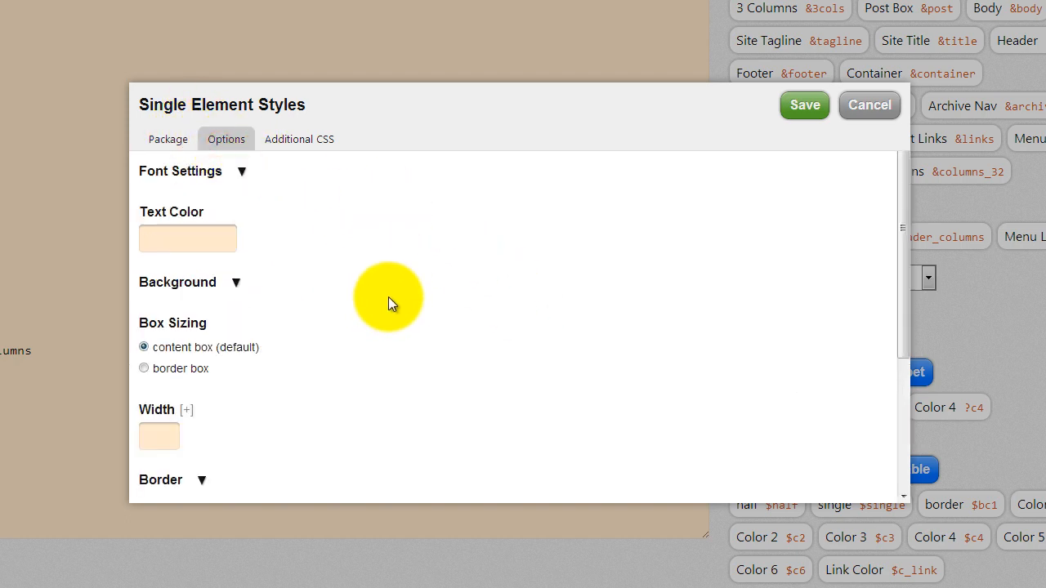
- Expand Menu Link Hover's background options, then switch to the GreenMenuCircle.png media page
{"action": "scroll", "coordinate": [388, 297], "scroll_direction": "down", "scroll_amount": 1}
{"action": "scroll", "coordinate": [388, 301], "scroll_direction": "up", "scroll_amount": 1}
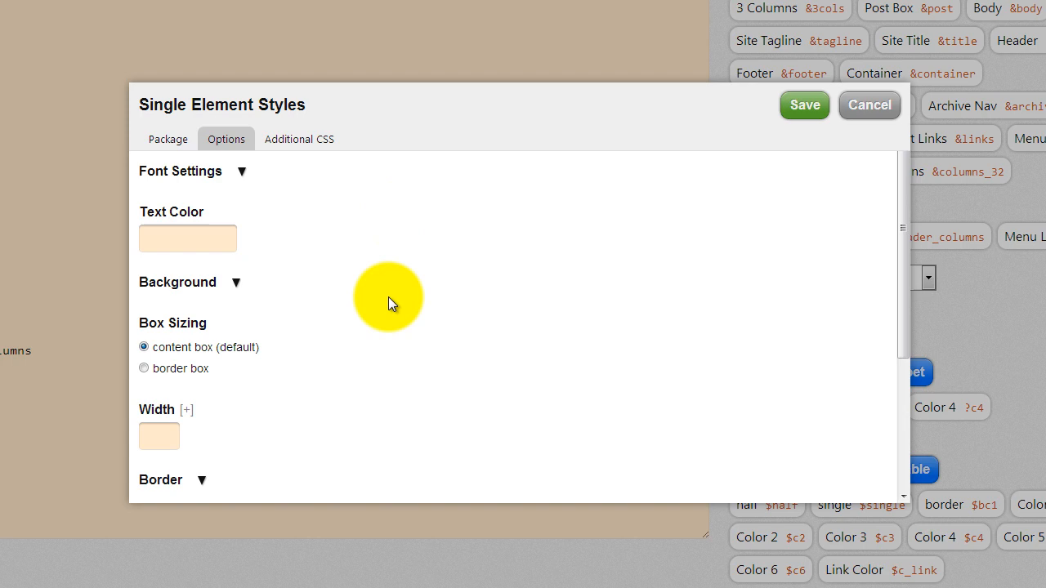
{"action": "left_click", "coordinate": [234, 279]}
{"action": "left_click", "coordinate": [243, 409]}
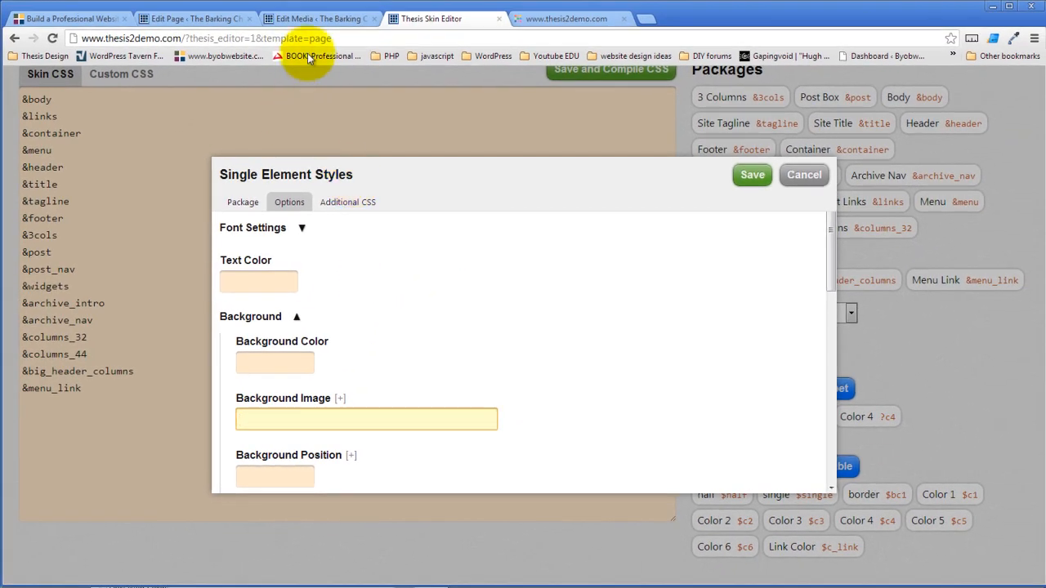
{"action": "left_click", "coordinate": [304, 23]}
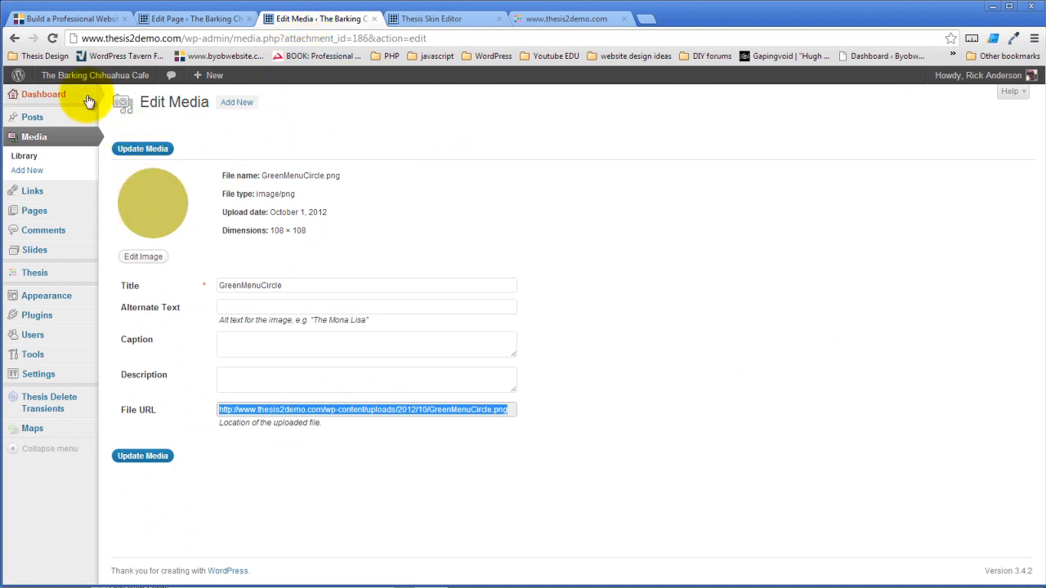
- Open BlueMenuCircle.png's details in the Media Library and select its full file URL
{"action": "left_click", "coordinate": [24, 156]}
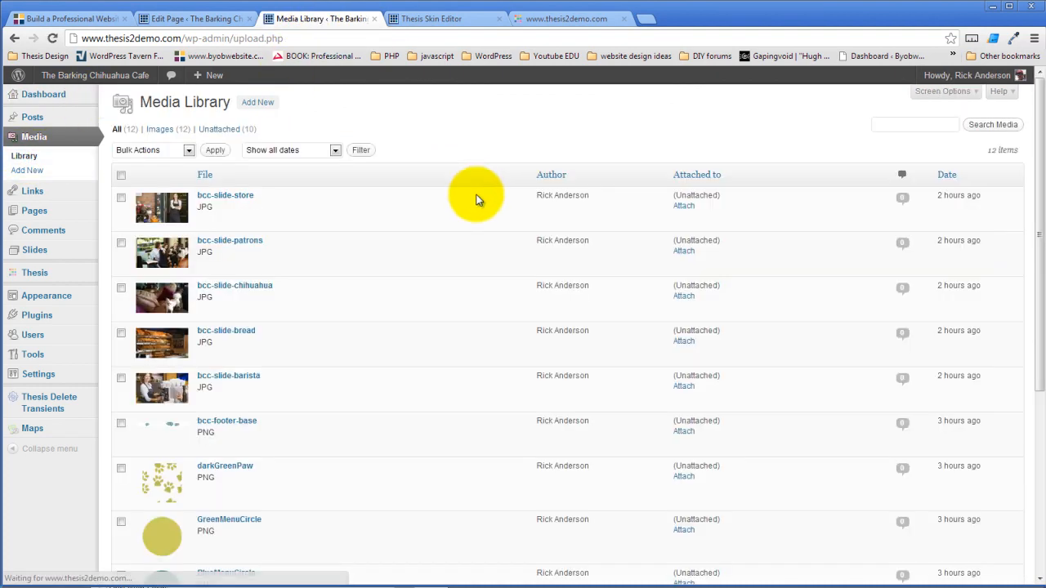
{"action": "scroll", "coordinate": [285, 427], "scroll_direction": "down", "scroll_amount": 3}
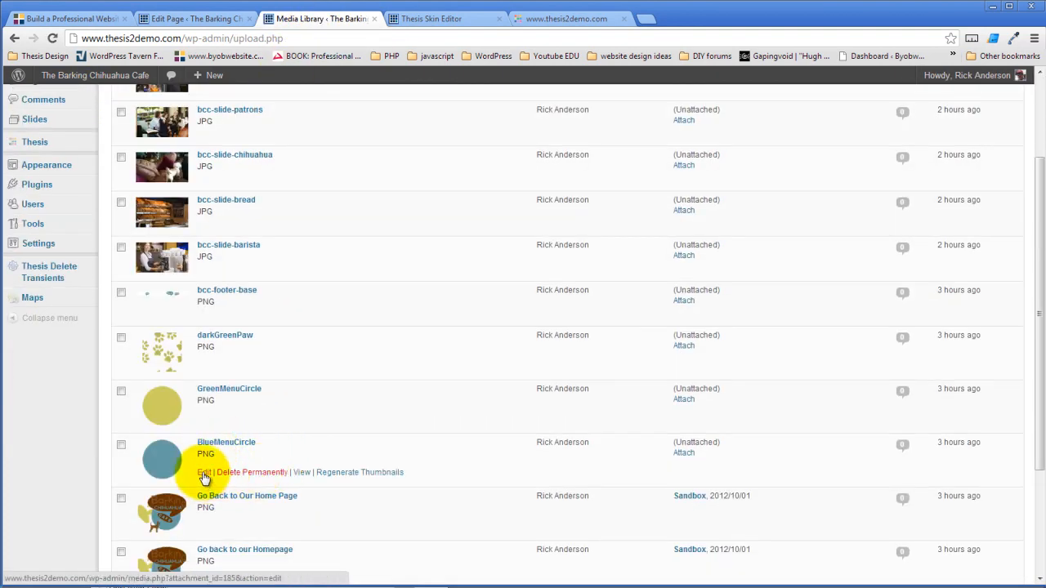
{"action": "left_click", "coordinate": [204, 473]}
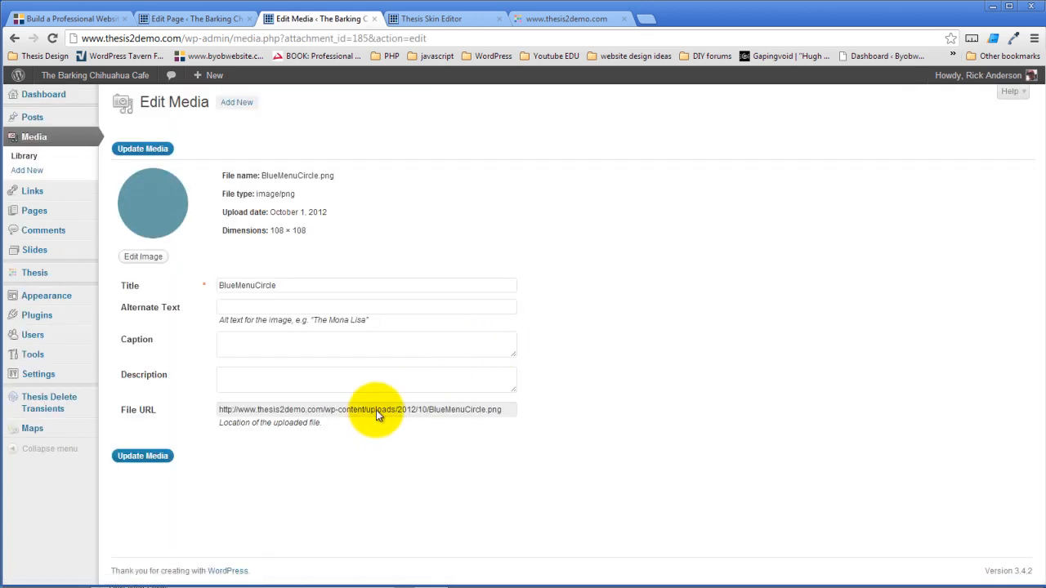
{"action": "double_click", "coordinate": [376, 410]}
{"action": "left_click", "coordinate": [376, 410]}
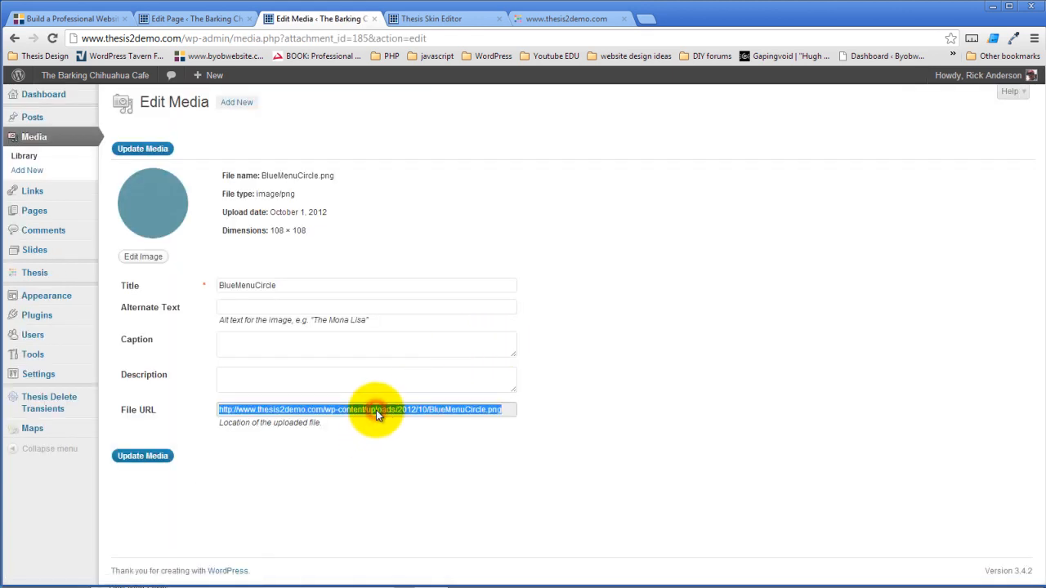
{"action": "left_click", "coordinate": [452, 18]}
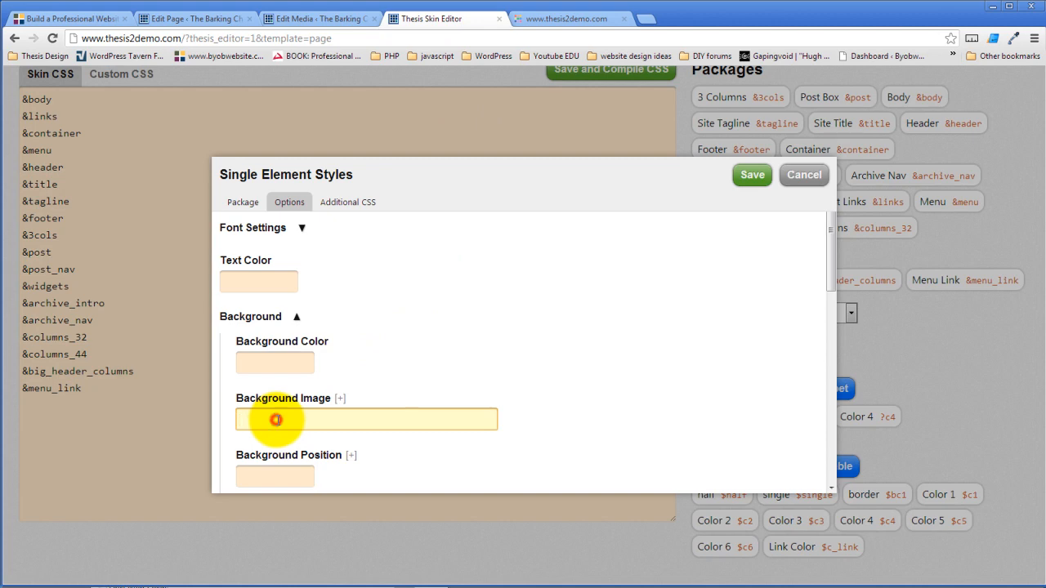
- Set Menu Link Hover's background image to the BlueMenuCircle URL and save the package
{"action": "key", "text": "ctrl+v"}
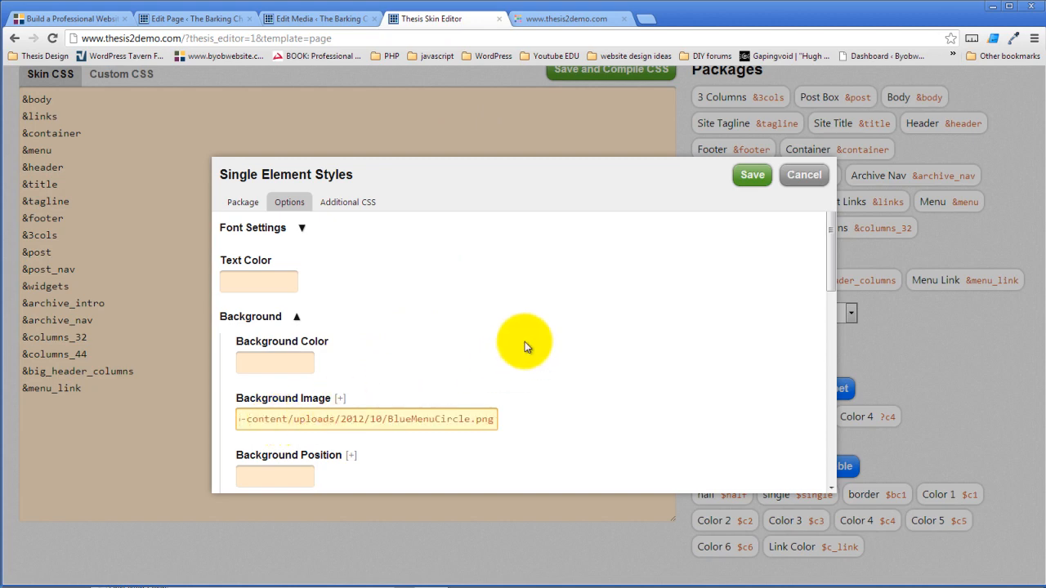
{"action": "left_click", "coordinate": [750, 175]}
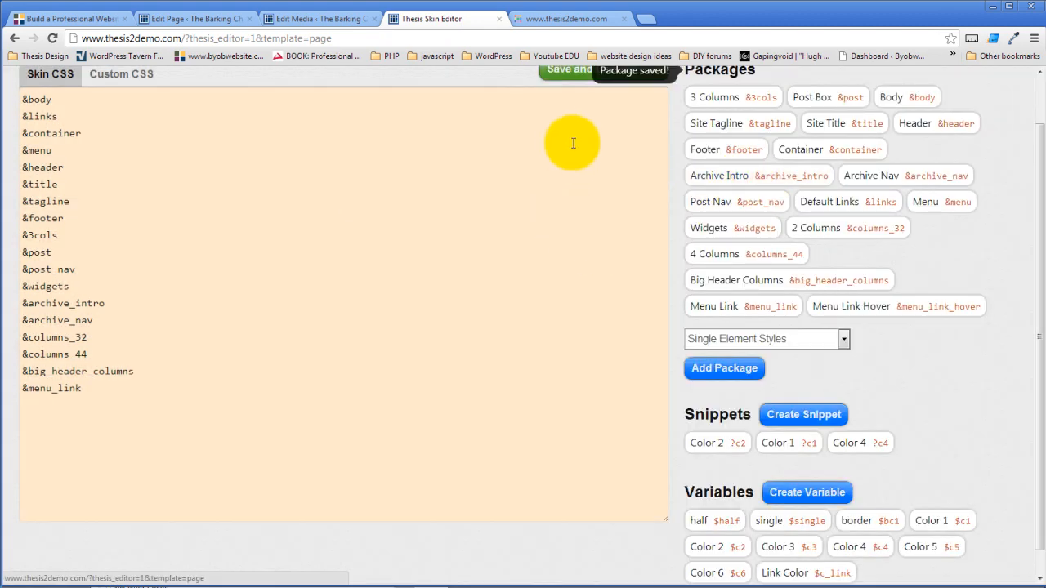
{"action": "scroll", "coordinate": [558, 236], "scroll_direction": "up", "scroll_amount": 1}
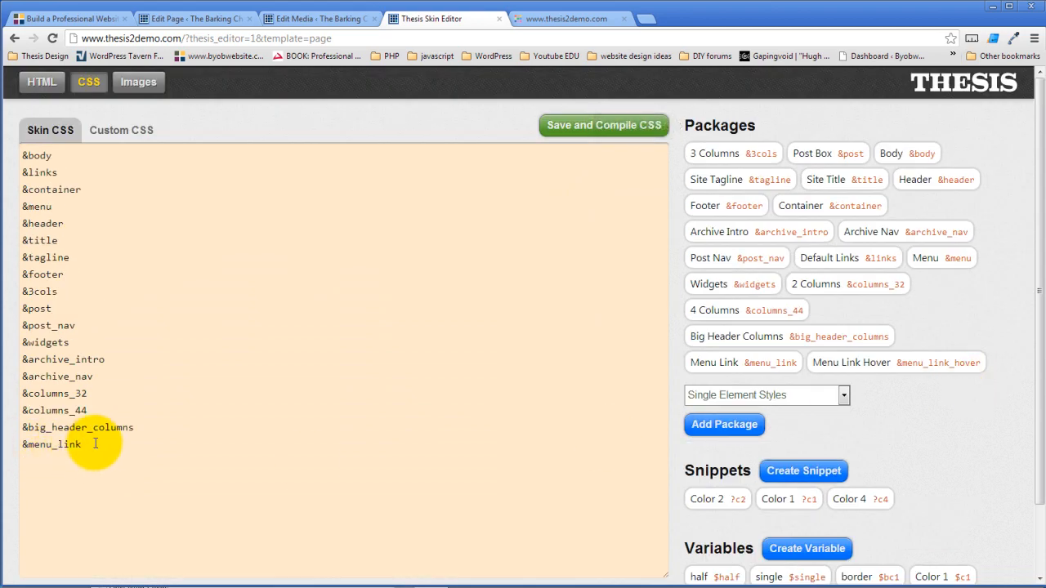
- Append &menu_link_hover to the Skin CSS and compile the stylesheet
{"action": "triple_click", "coordinate": [96, 443]}
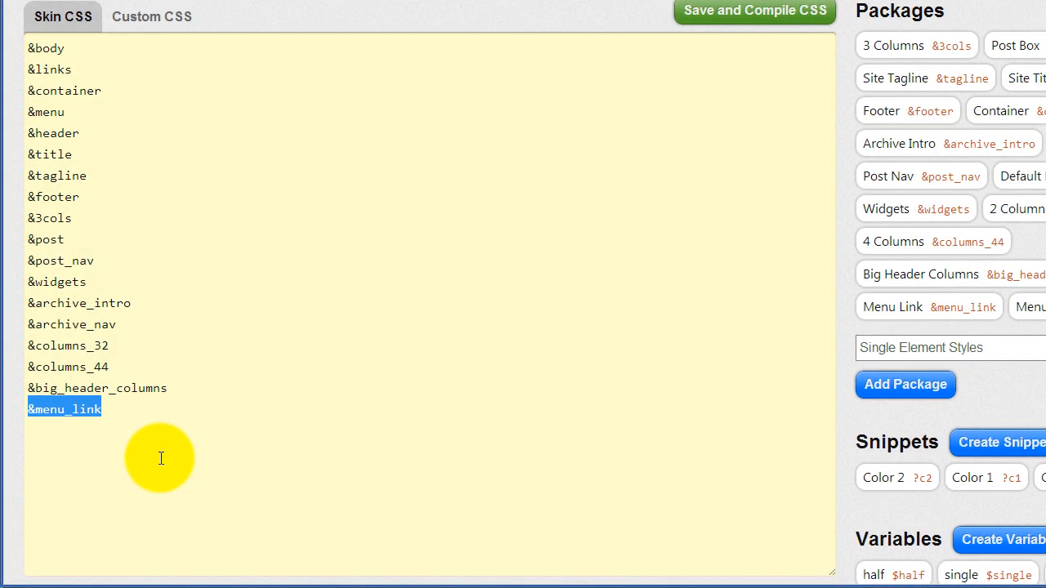
{"action": "left_click", "coordinate": [132, 415]}
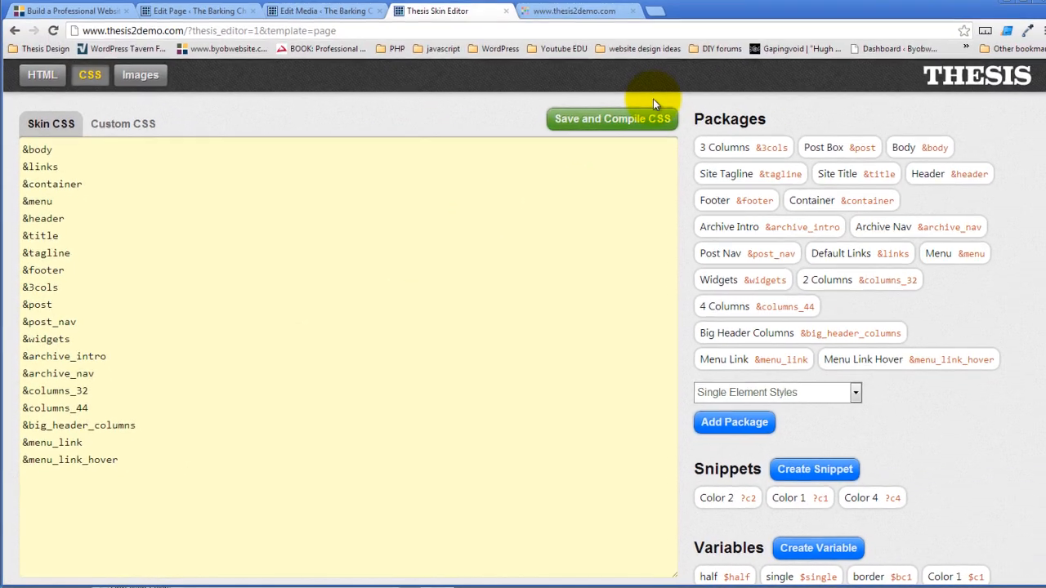
{"action": "left_click", "coordinate": [781, 10]}
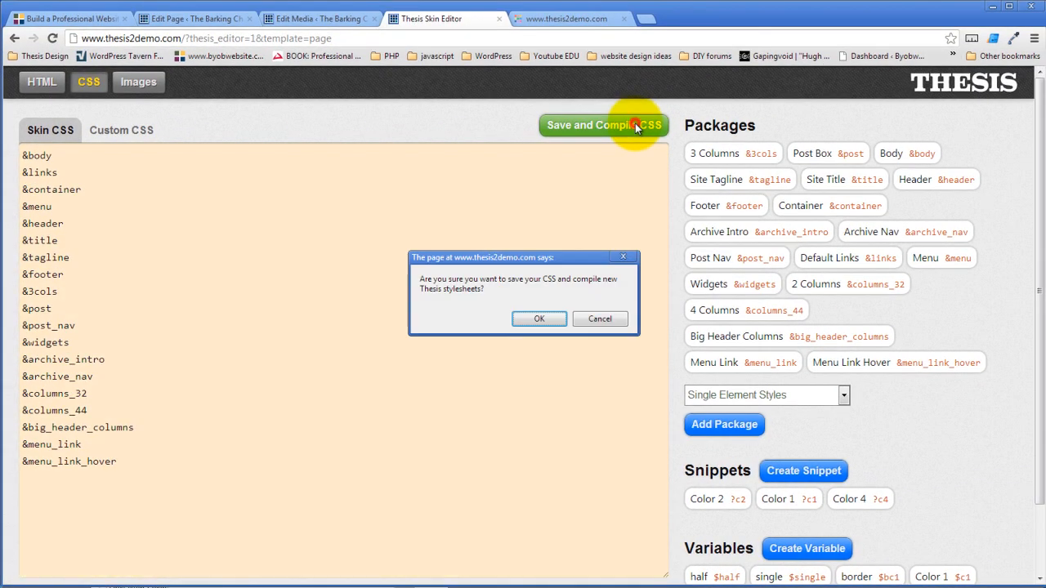
{"action": "left_click", "coordinate": [535, 319]}
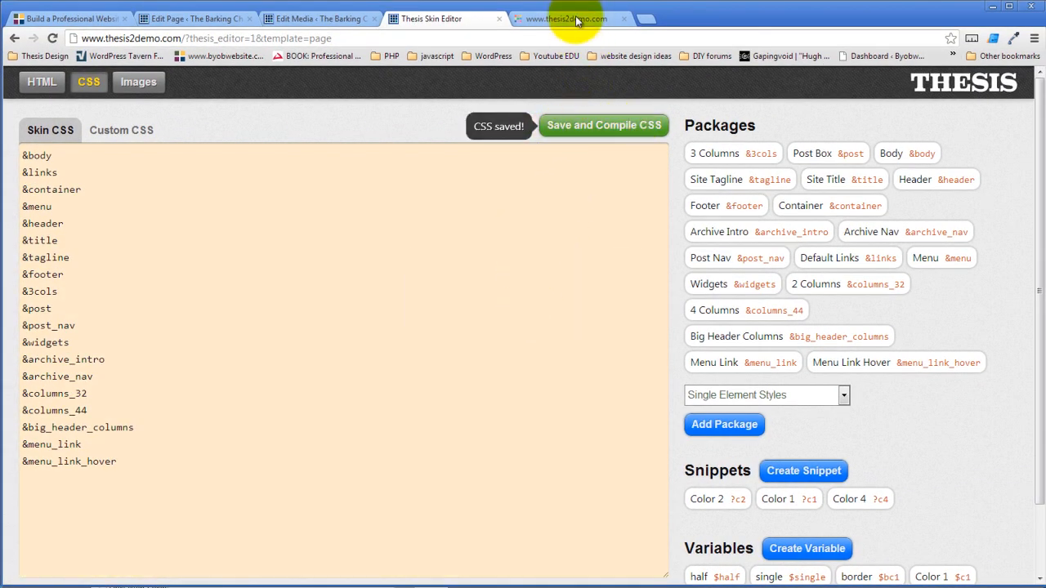
{"action": "left_click", "coordinate": [560, 18]}
- Reload the live site and check the blue hover circles on the News and About pages
{"action": "left_click", "coordinate": [52, 38]}
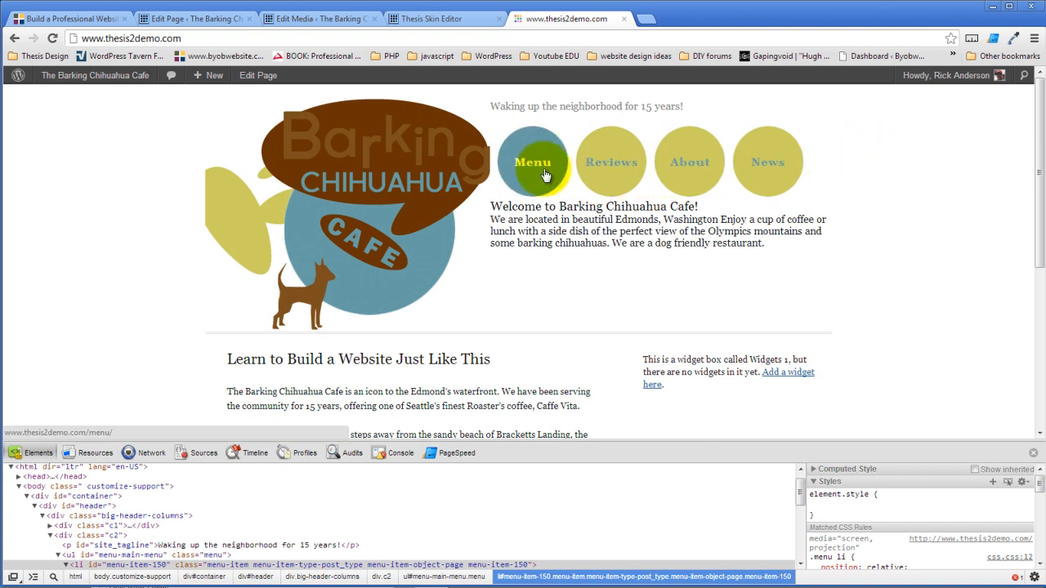
{"action": "left_click", "coordinate": [761, 166]}
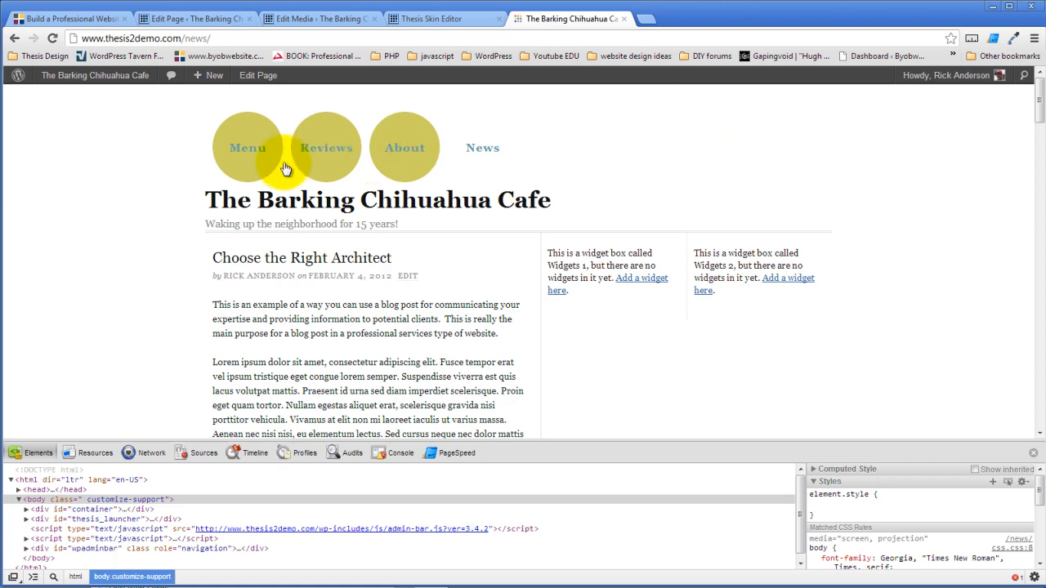
{"action": "left_click", "coordinate": [402, 152]}
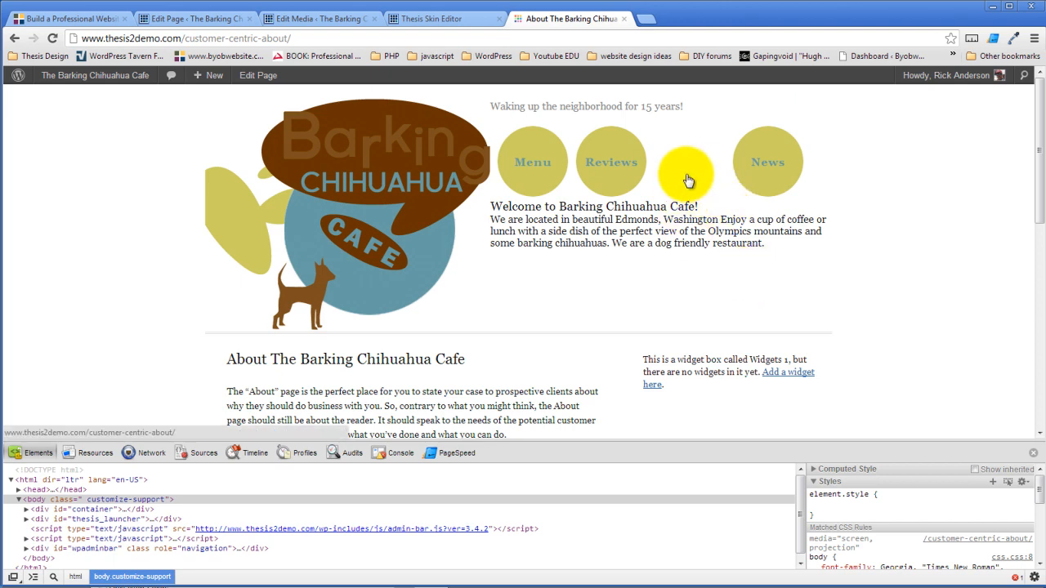
{"action": "left_click", "coordinate": [425, 18]}
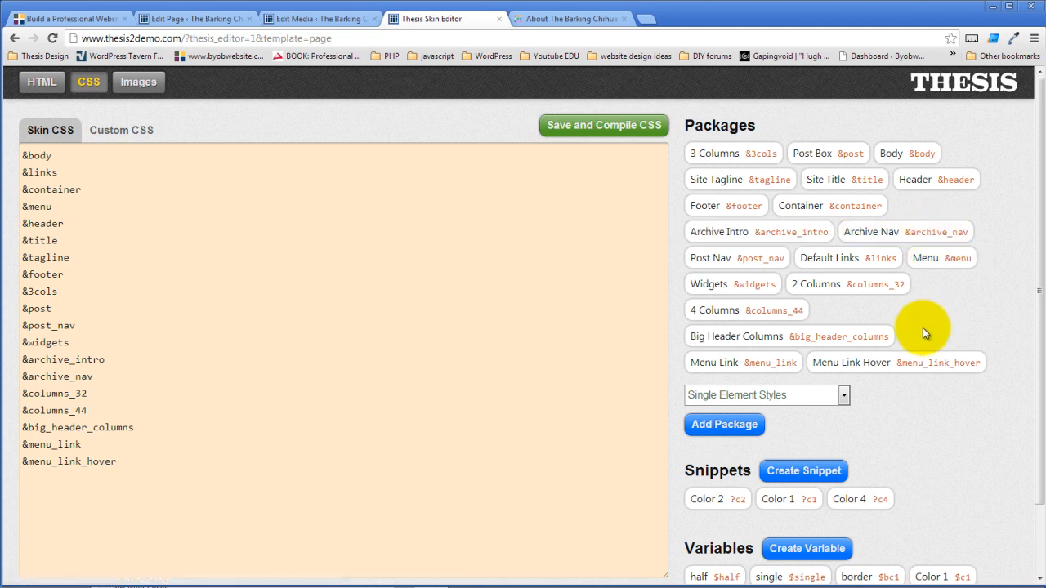
- Clear the transparent background colour for the menu's active links and current links
{"action": "left_click", "coordinate": [941, 260]}
{"action": "left_click", "coordinate": [287, 204]}
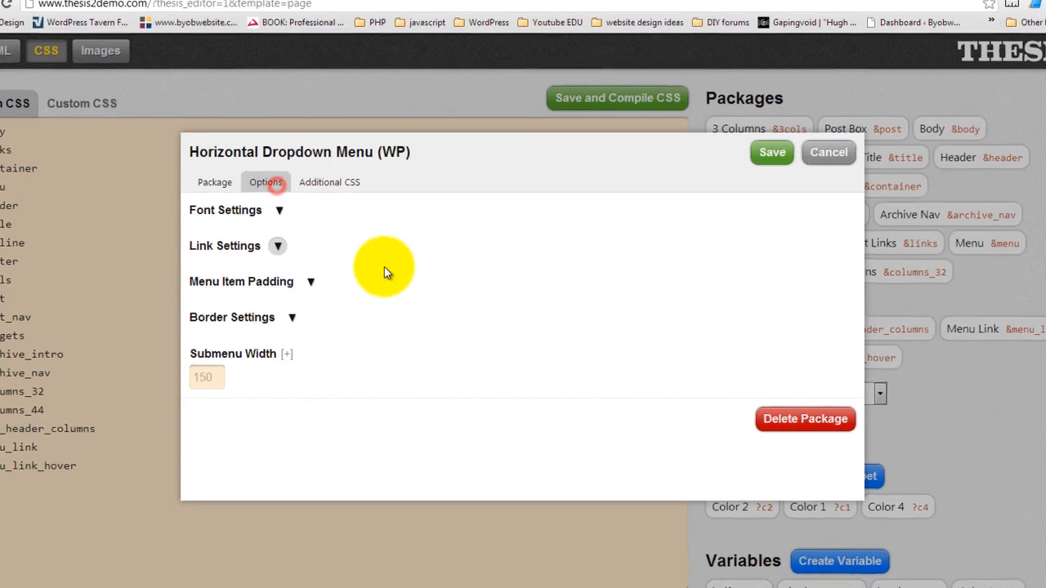
{"action": "left_click", "coordinate": [278, 246]}
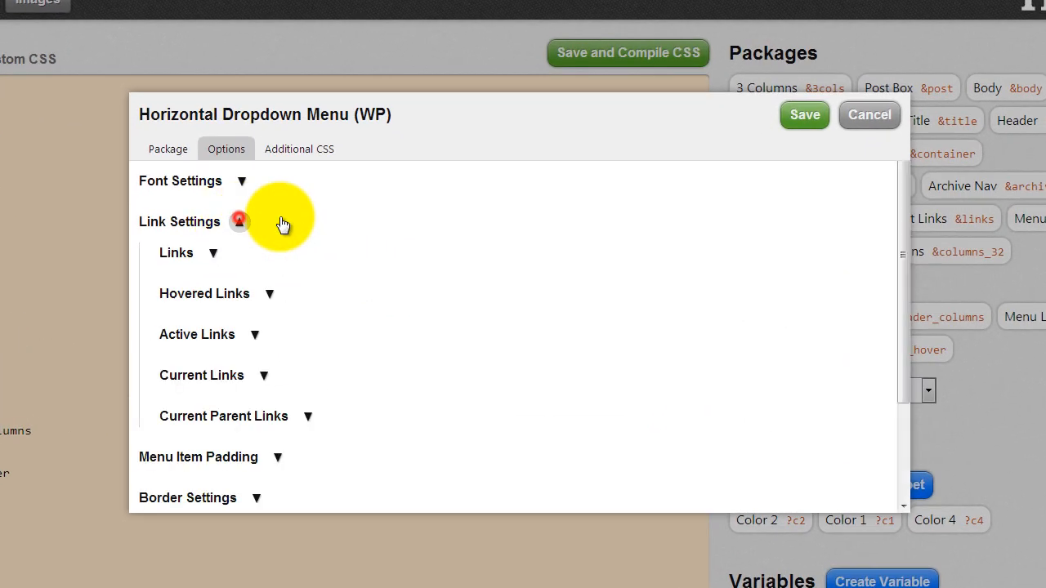
{"action": "left_click", "coordinate": [256, 334]}
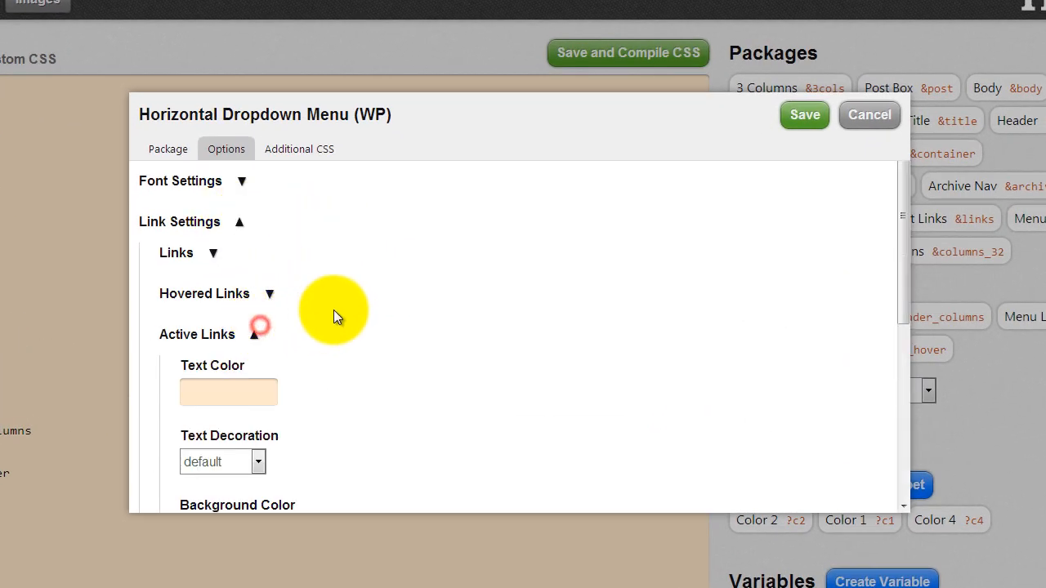
{"action": "scroll", "coordinate": [334, 310], "scroll_direction": "down", "scroll_amount": 2}
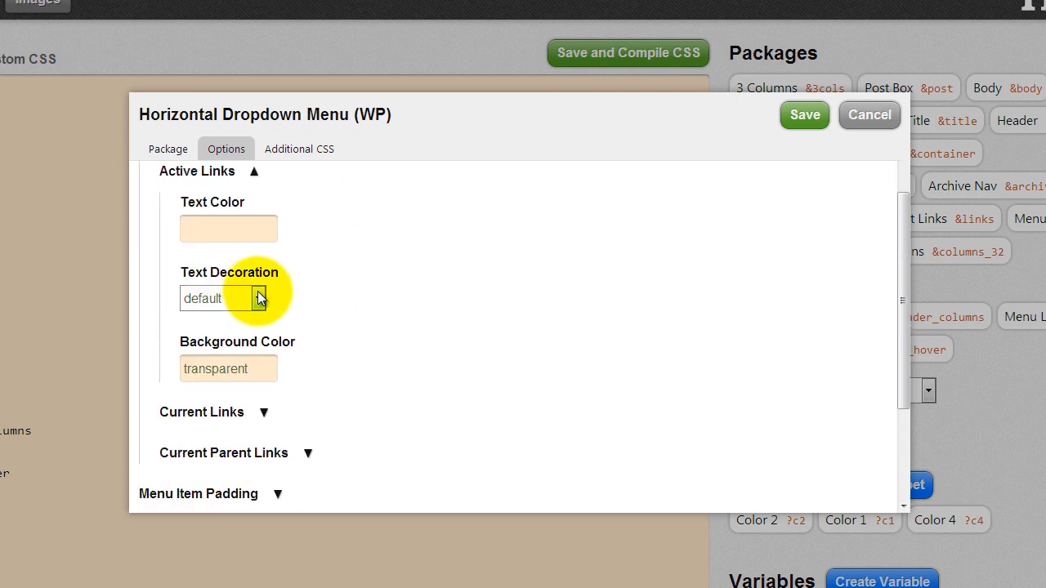
{"action": "left_click", "coordinate": [273, 368]}
{"action": "key", "text": "BackSpace"}
{"action": "left_click", "coordinate": [433, 268]}
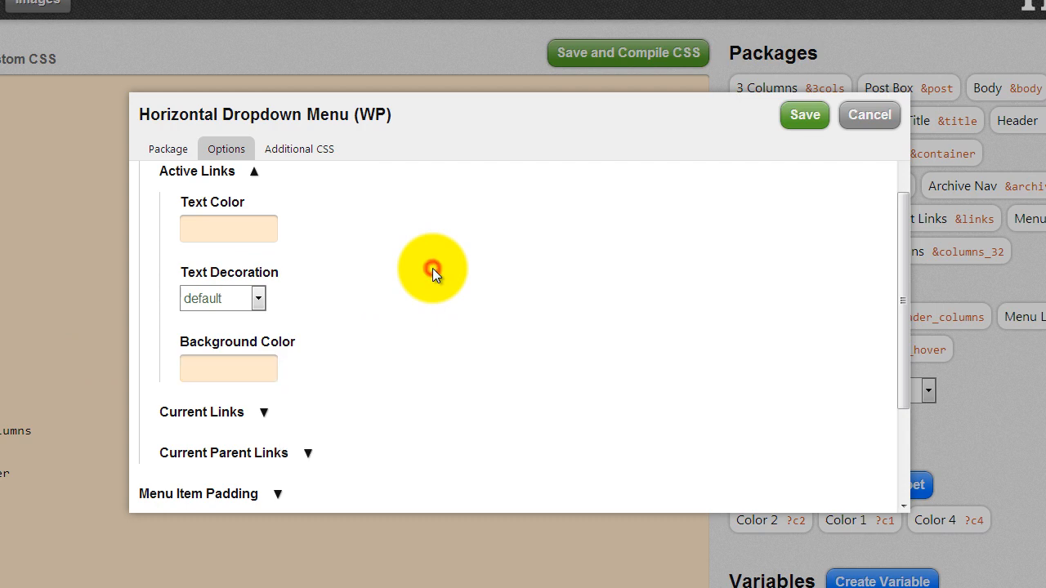
{"action": "left_click", "coordinate": [269, 412]}
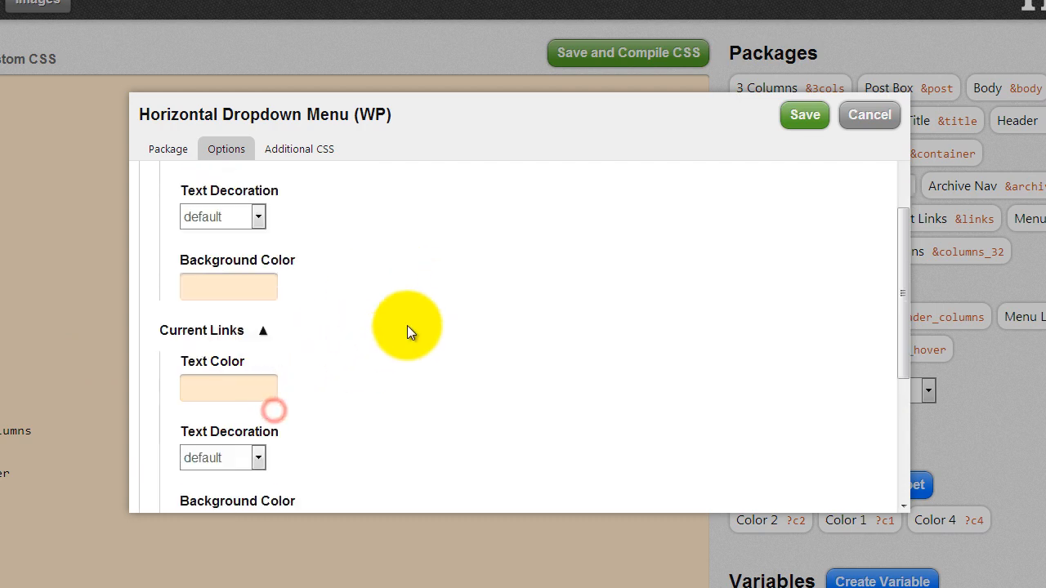
{"action": "scroll", "coordinate": [272, 307], "scroll_direction": "down", "scroll_amount": 2}
{"action": "left_click", "coordinate": [260, 369]}
{"action": "key", "text": "BackSpace"}
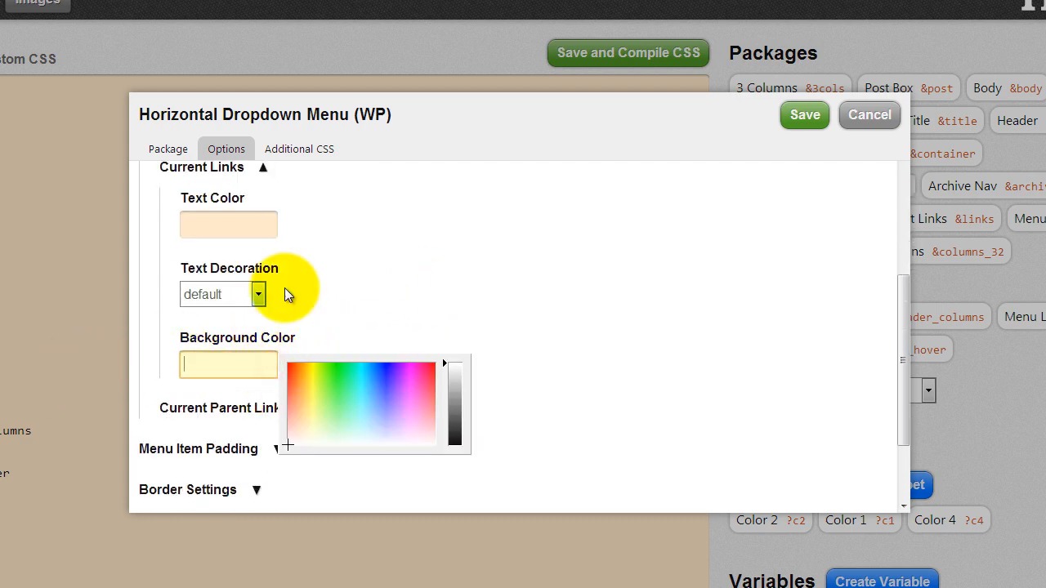
{"action": "left_click", "coordinate": [371, 281]}
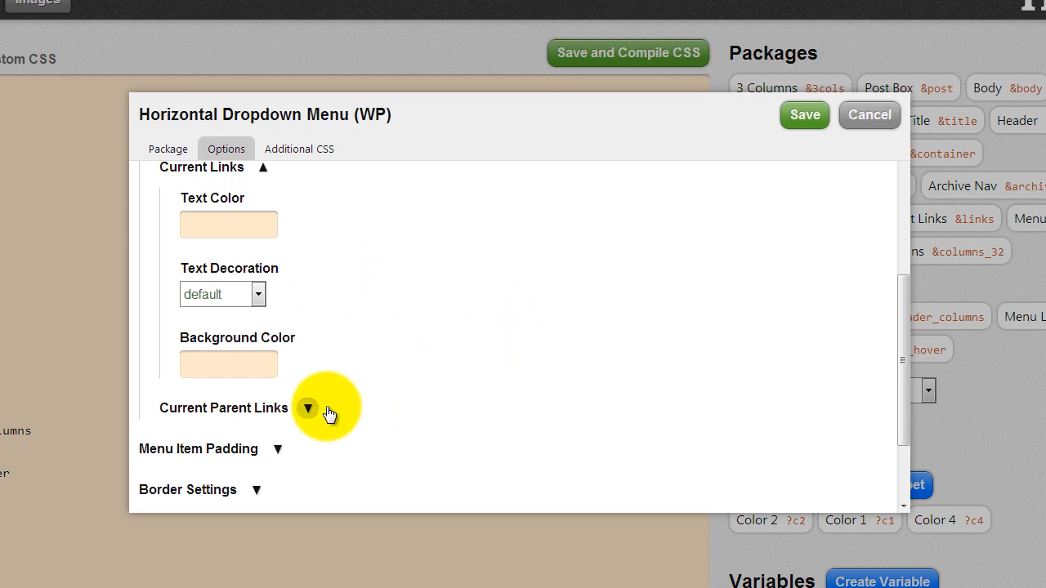
- Expand Current Parent Links, save the Horizontal Dropdown Menu package, and compile the skin CSS
{"action": "scroll", "coordinate": [376, 367], "scroll_direction": "up", "scroll_amount": 2}
{"action": "scroll", "coordinate": [376, 372], "scroll_direction": "up", "scroll_amount": 1}
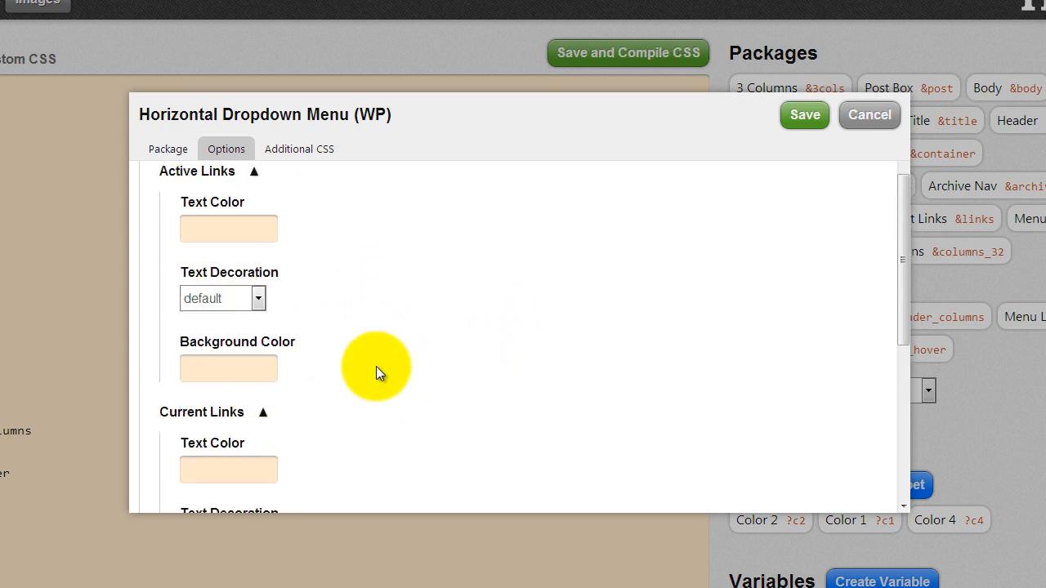
{"action": "scroll", "coordinate": [377, 373], "scroll_direction": "up", "scroll_amount": 2}
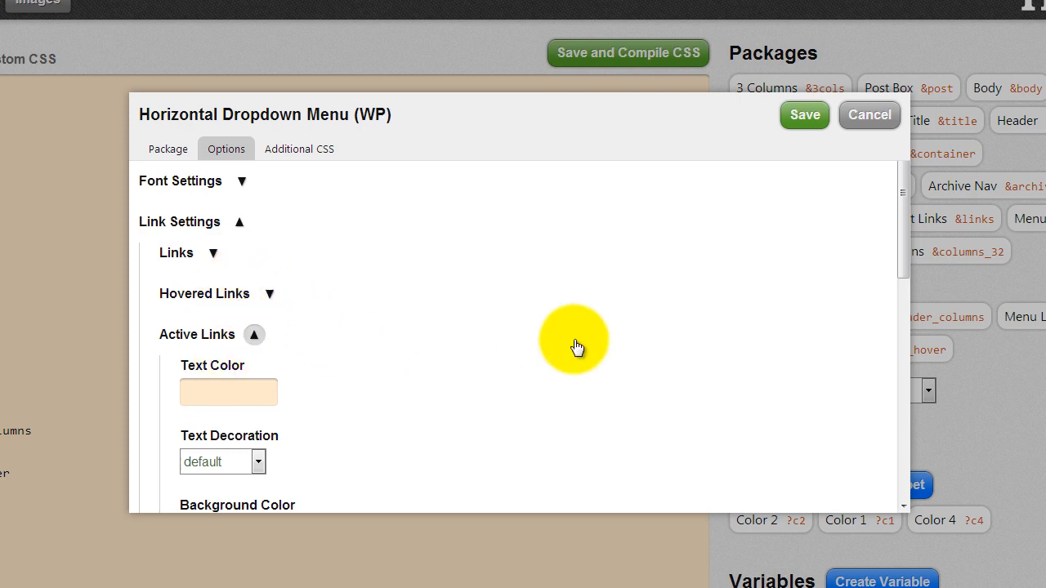
{"action": "scroll", "coordinate": [572, 350], "scroll_direction": "down", "scroll_amount": 3}
{"action": "scroll", "coordinate": [569, 352], "scroll_direction": "down", "scroll_amount": 3}
{"action": "left_click", "coordinate": [305, 327]}
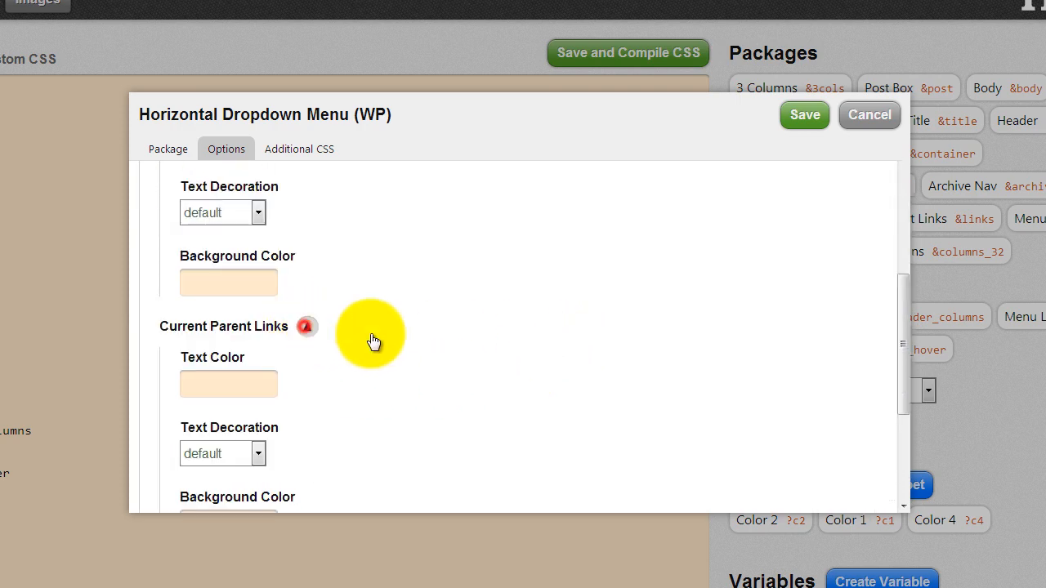
{"action": "scroll", "coordinate": [401, 336], "scroll_direction": "down", "scroll_amount": 2}
{"action": "scroll", "coordinate": [427, 331], "scroll_direction": "up", "scroll_amount": 3}
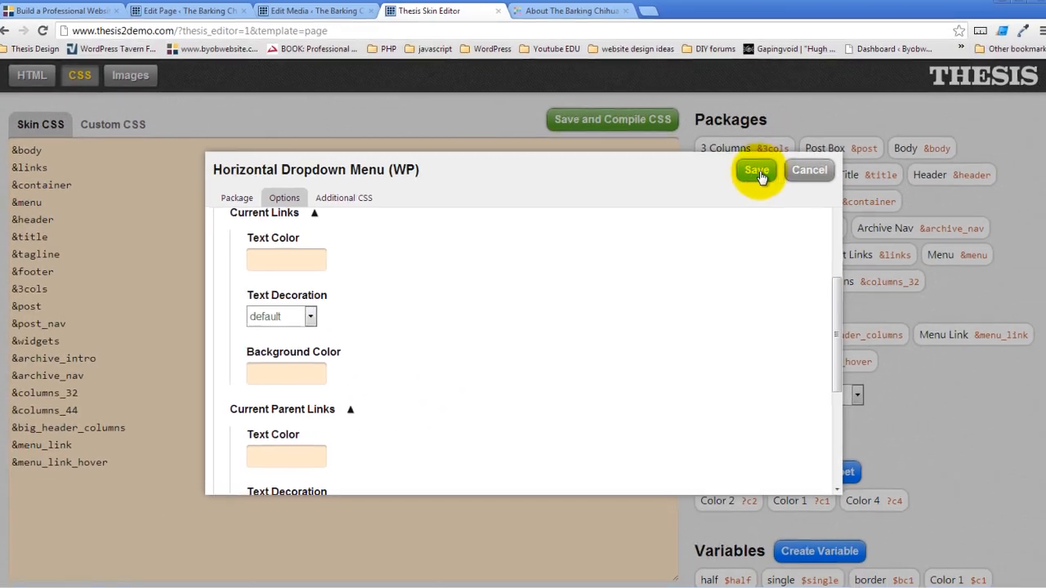
{"action": "left_click", "coordinate": [804, 114]}
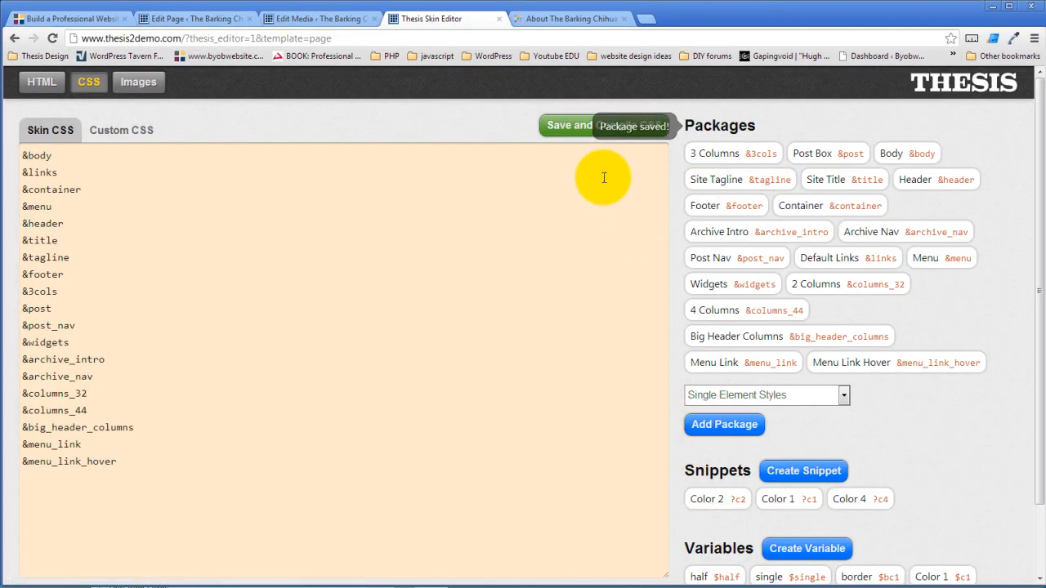
{"action": "left_click", "coordinate": [571, 127]}
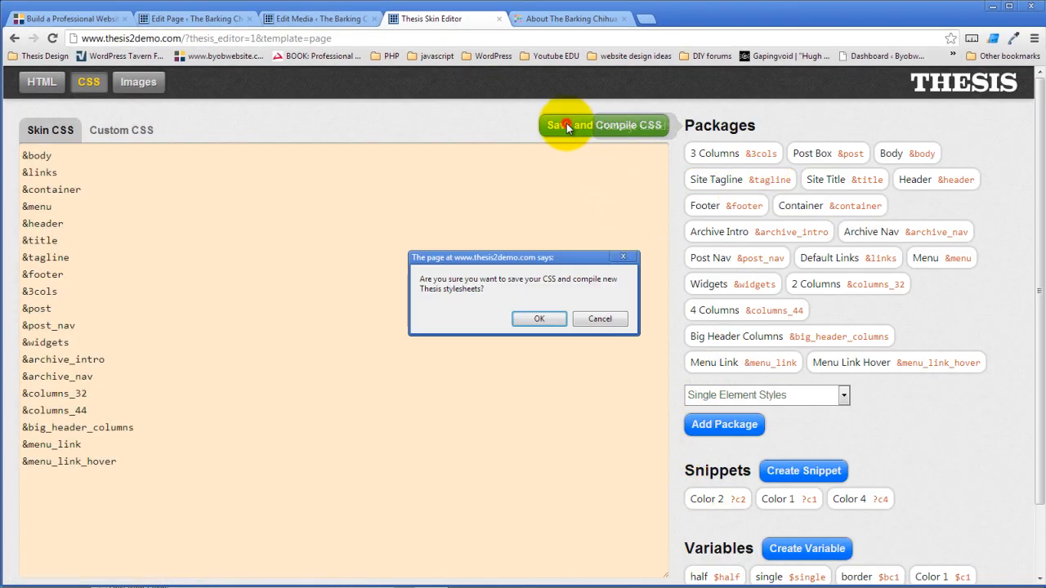
{"action": "left_click", "coordinate": [533, 319]}
{"action": "left_click", "coordinate": [597, 19]}
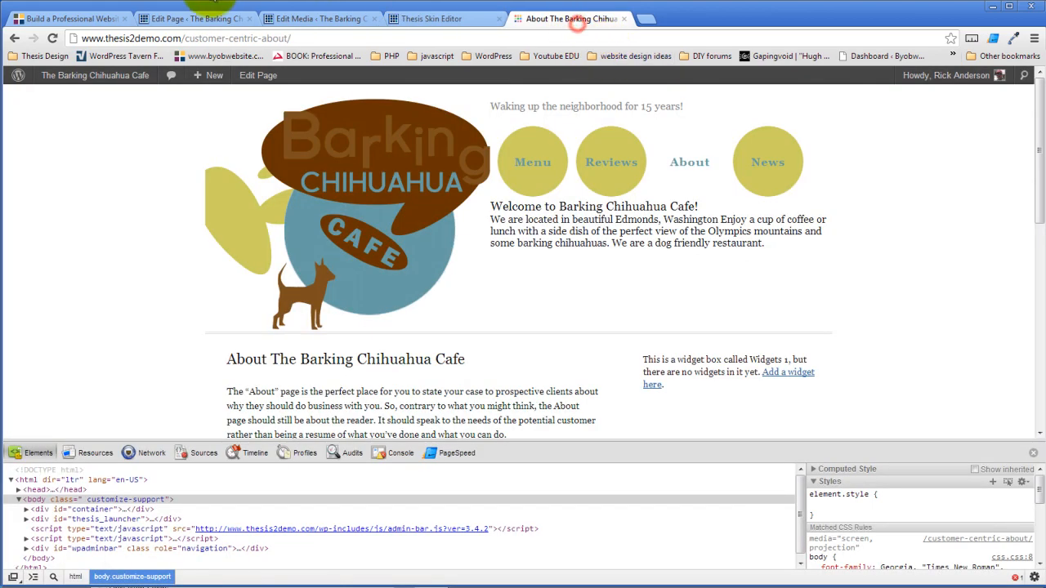
- Reload the live site and visit the About and Menu pages to confirm all four nav circles are yellow
{"action": "left_click", "coordinate": [52, 37]}
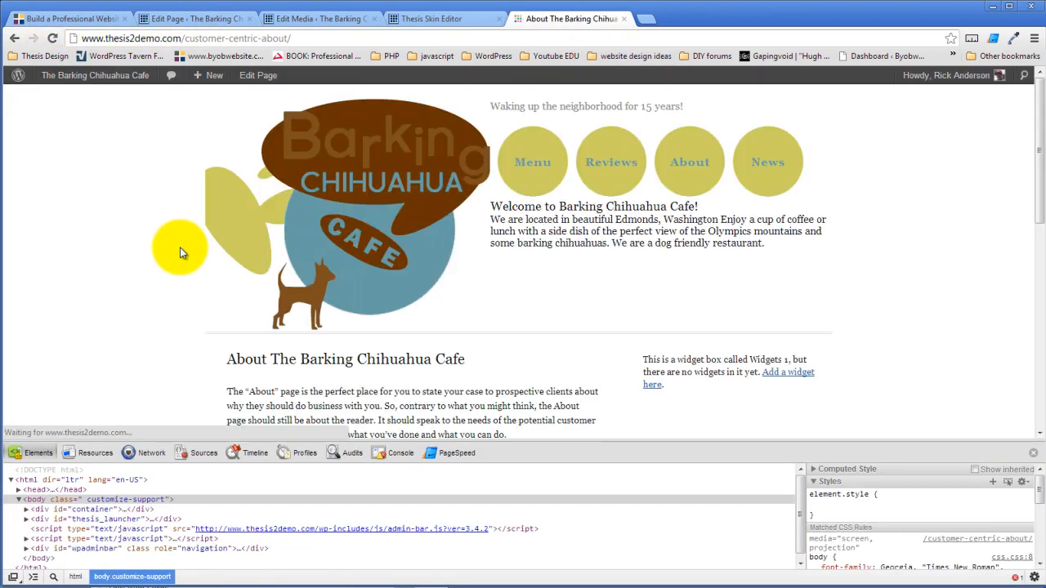
{"action": "left_click", "coordinate": [702, 159]}
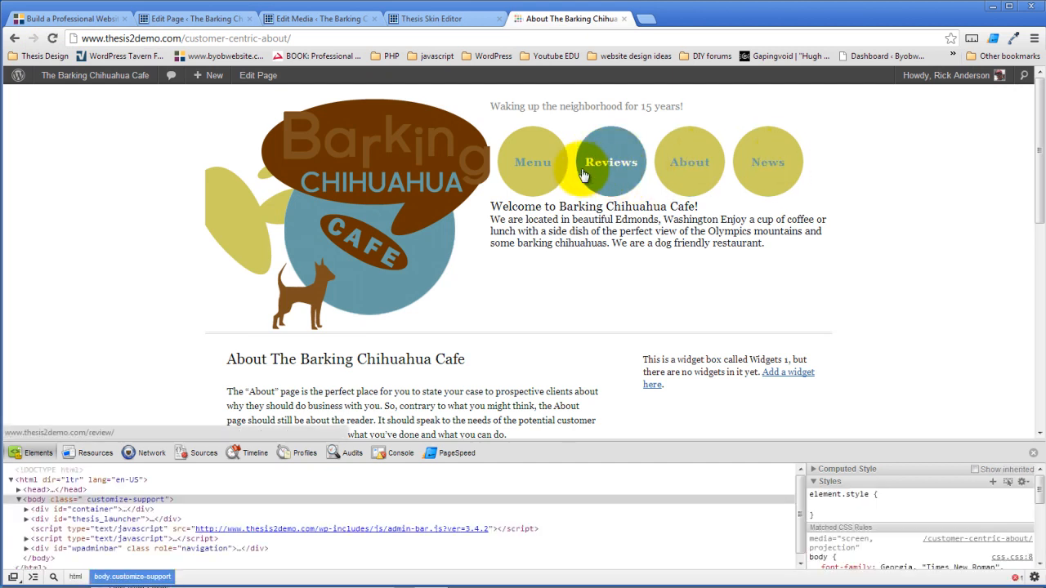
{"action": "left_click", "coordinate": [548, 167]}
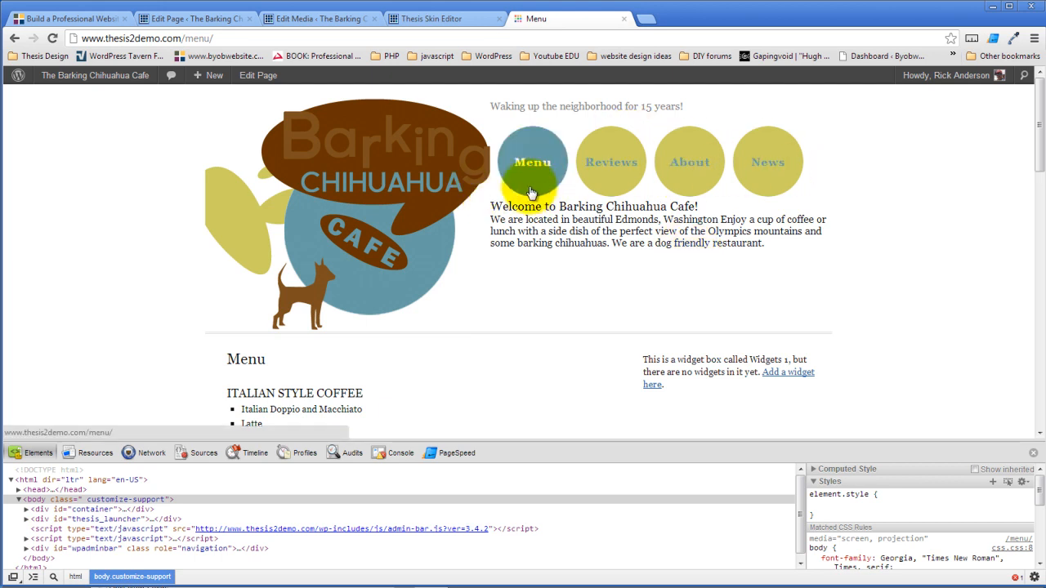
{"action": "left_click", "coordinate": [434, 18]}
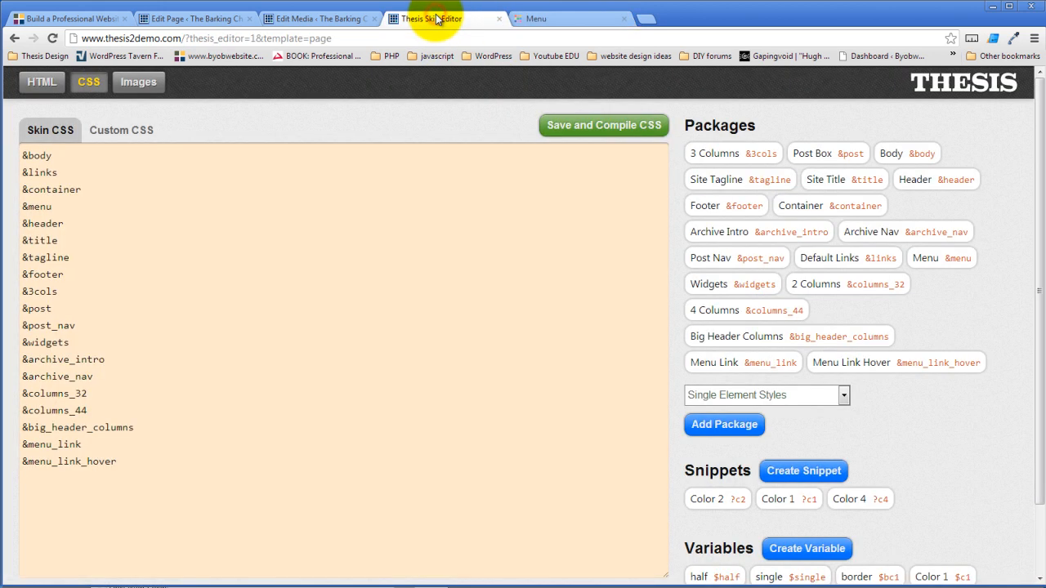
{"action": "left_click", "coordinate": [533, 18]}
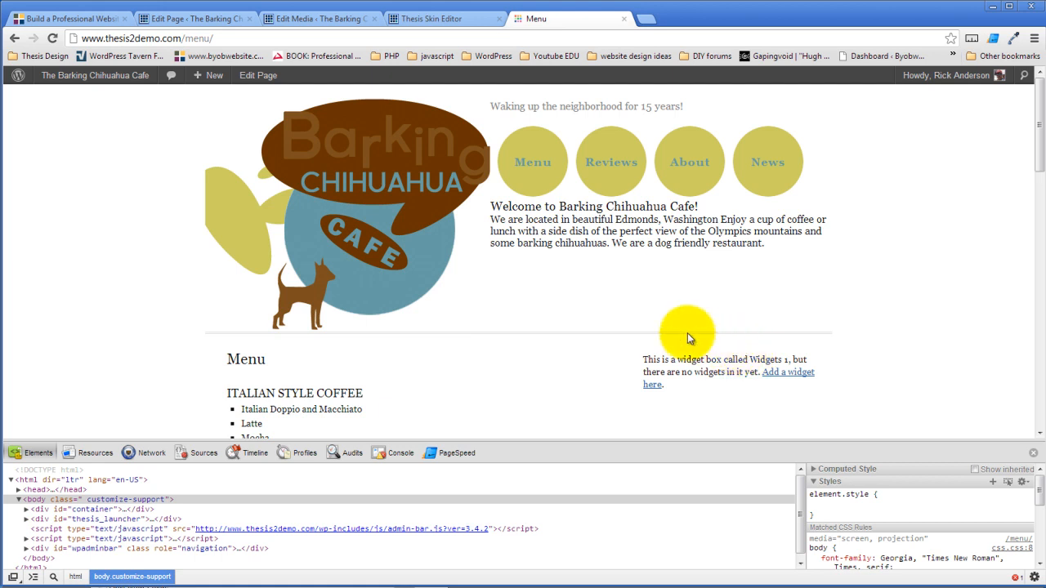
{"action": "left_click", "coordinate": [445, 18]}
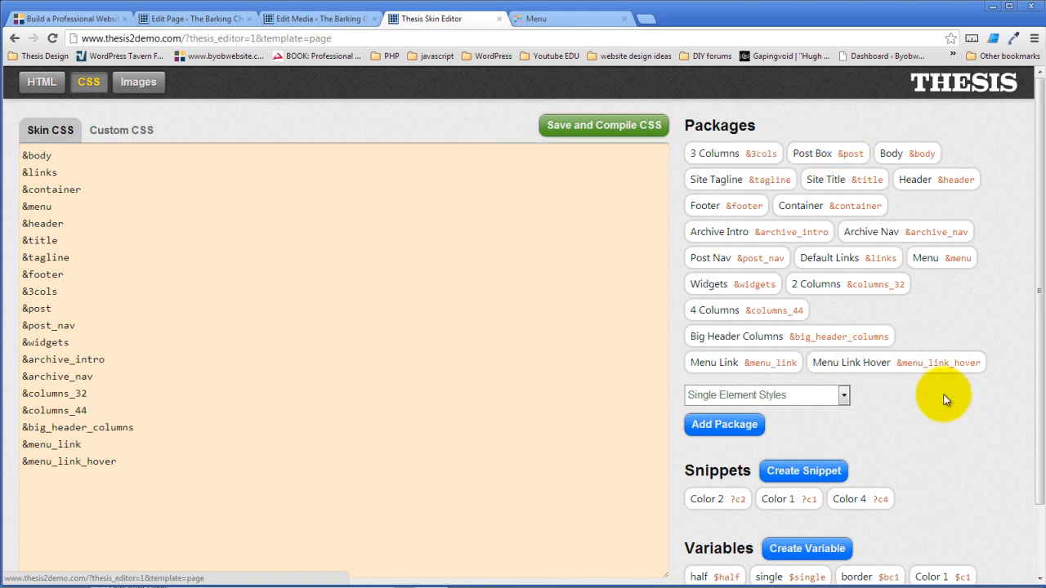
- Choose Post Formatting from the package type list and add it to the skin
{"action": "scroll", "coordinate": [842, 333], "scroll_direction": "down", "scroll_amount": 1}
{"action": "left_click", "coordinate": [843, 330]}
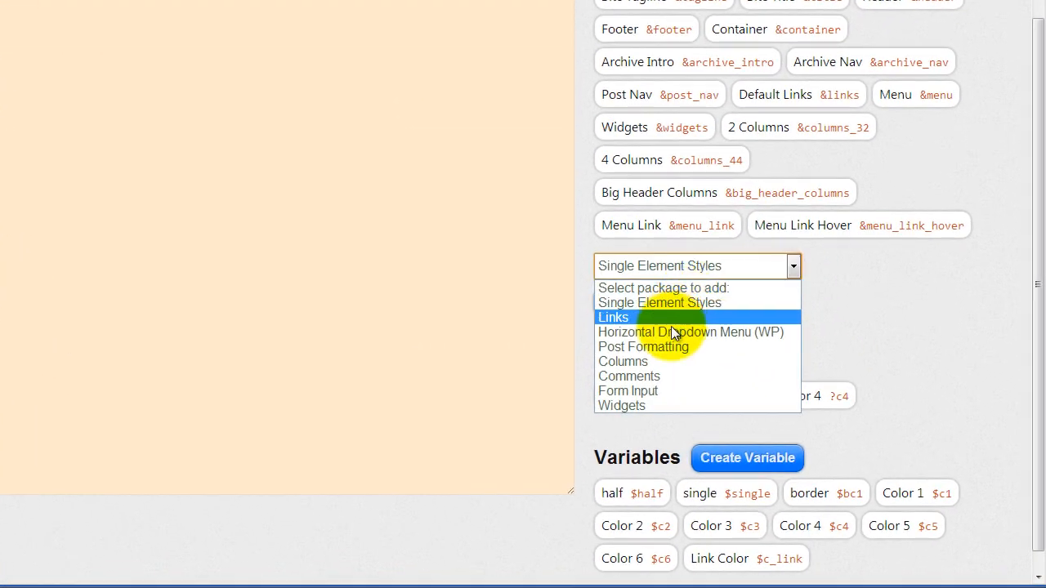
{"action": "left_click", "coordinate": [665, 346]}
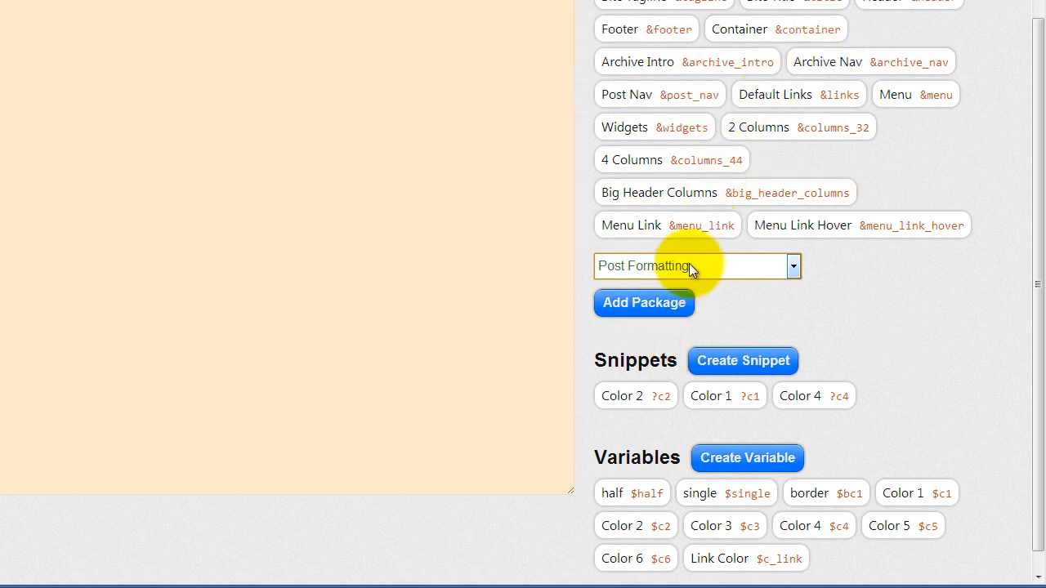
{"action": "left_click", "coordinate": [637, 309]}
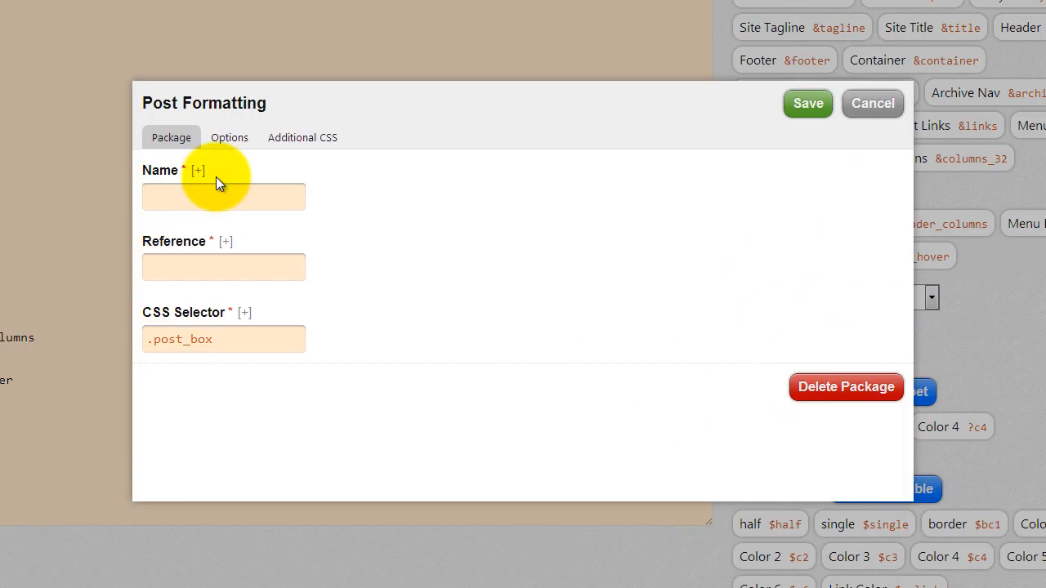
- Name the package 'Page Intro' with reference page_intro and CSS selector #page-intro, replacing .post_box
{"action": "left_click", "coordinate": [218, 184]}
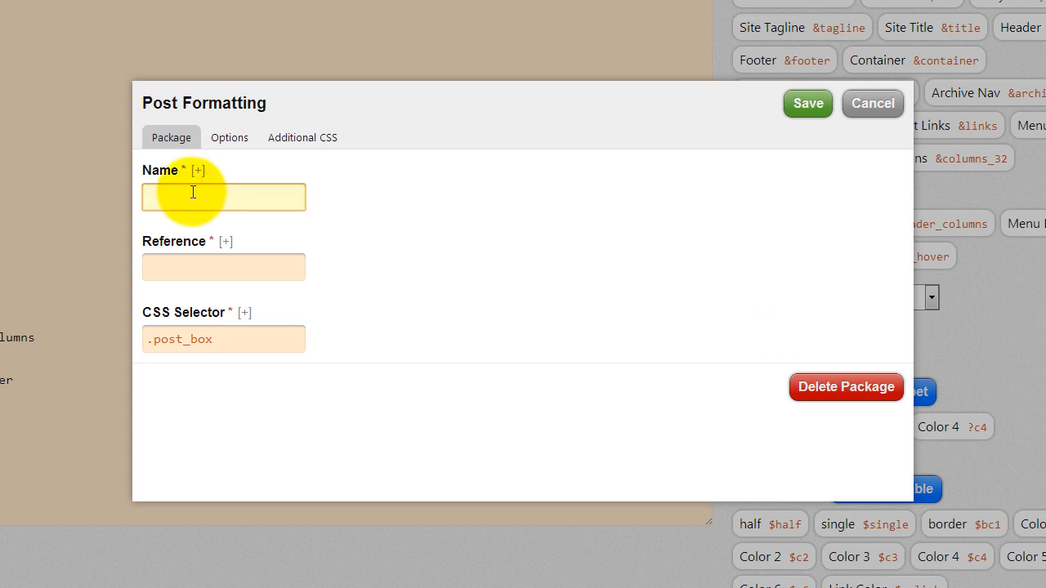
{"action": "type", "text": "Page Intro"}
{"action": "left_click", "coordinate": [194, 266]}
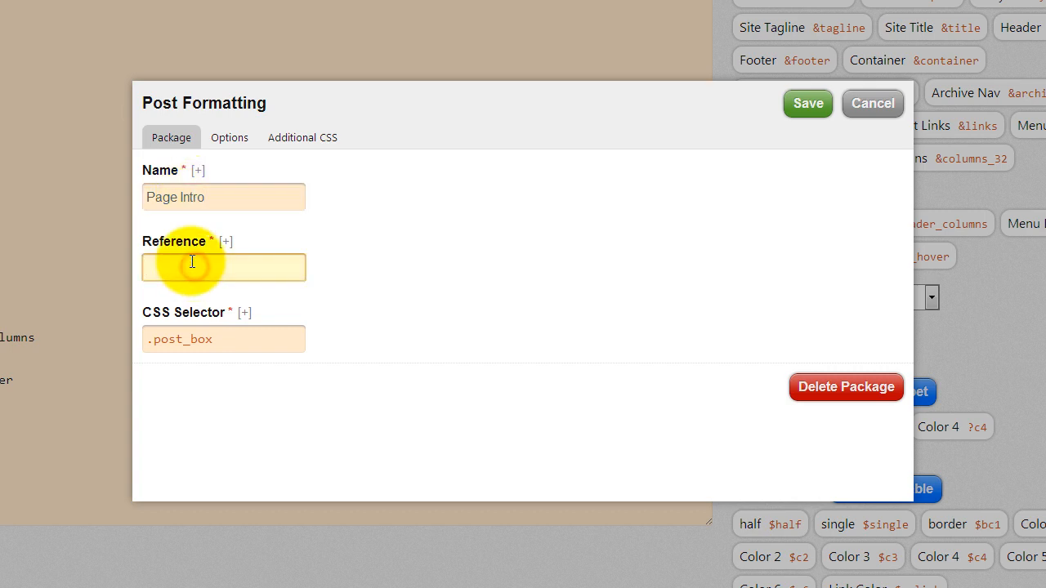
{"action": "type", "text": "page_in"}
{"action": "key", "text": "BackSpace"}
{"action": "key", "text": "BackSpace"}
{"action": "key", "text": "BackSpace"}
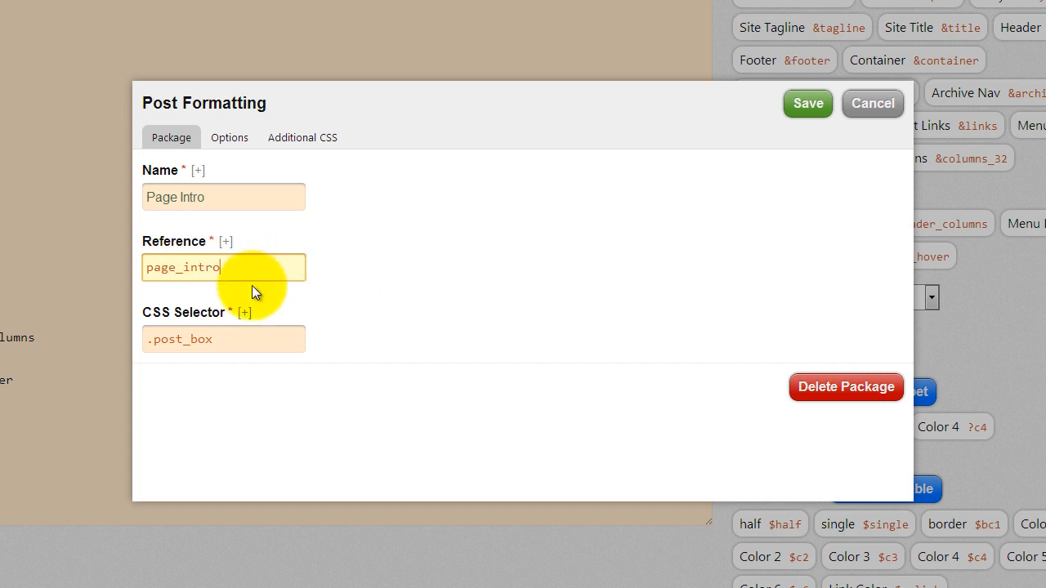
{"action": "left_click", "coordinate": [240, 347]}
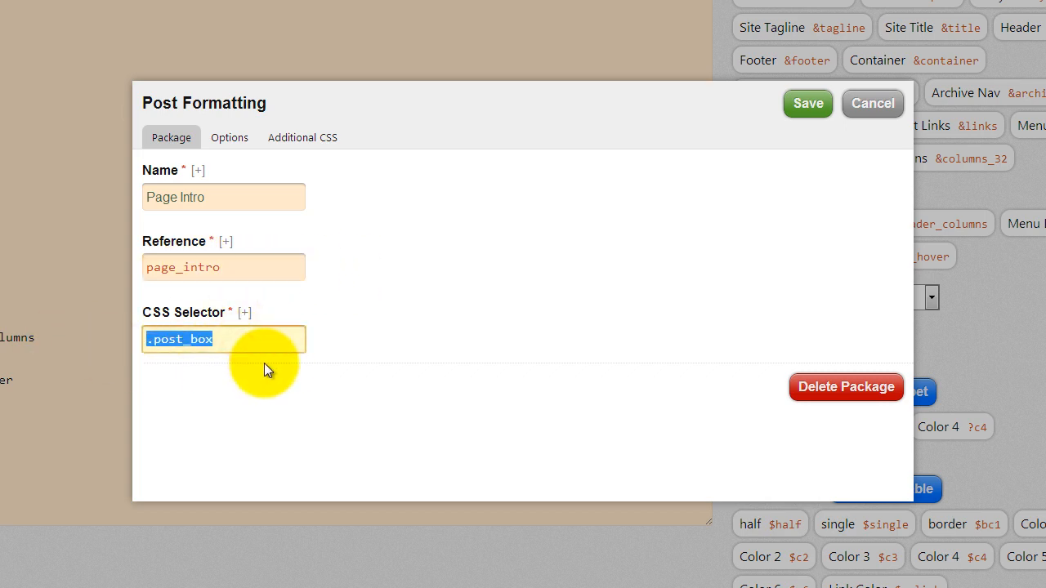
{"action": "type", "text": "#pag"}
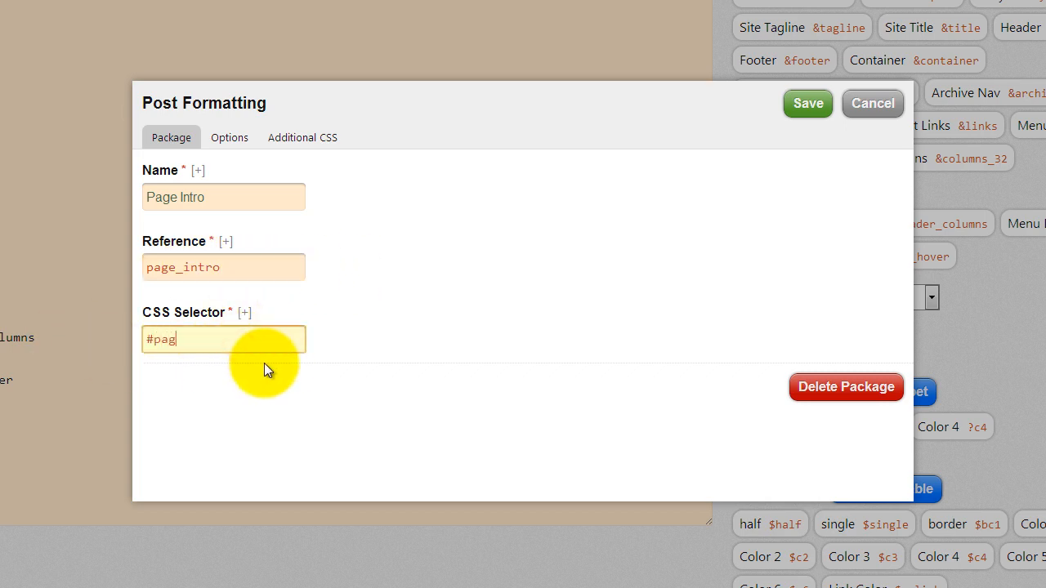
{"action": "type", "text": "e_"}
{"action": "key", "text": "BackSpace"}
{"action": "type", "text": "-intro"}
{"action": "left_click", "coordinate": [228, 143]}
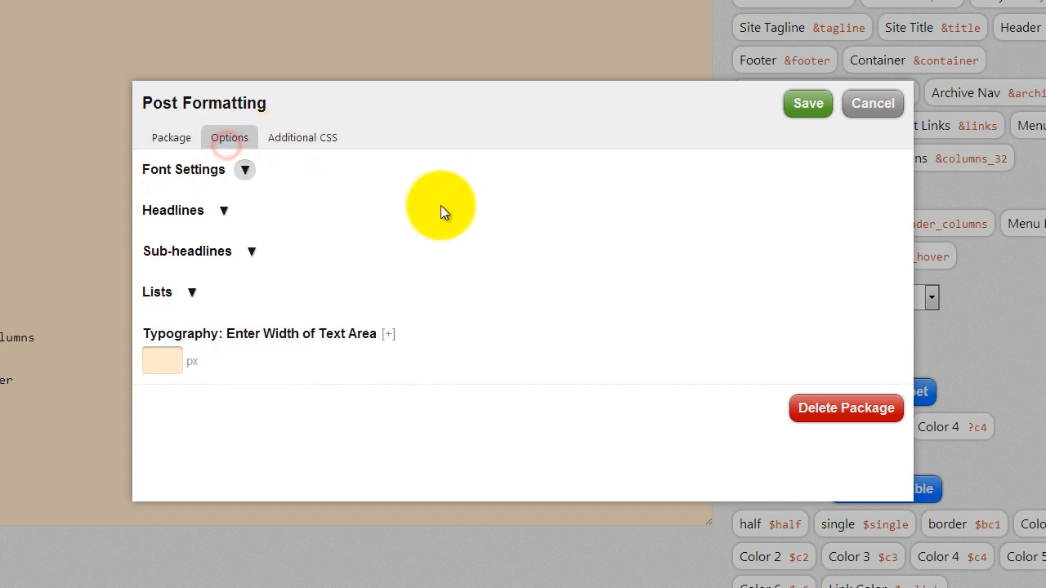
- Set the package's main font size to 16 px and text area width to 500 px
{"action": "left_click", "coordinate": [244, 169]}
{"action": "left_click", "coordinate": [183, 297]}
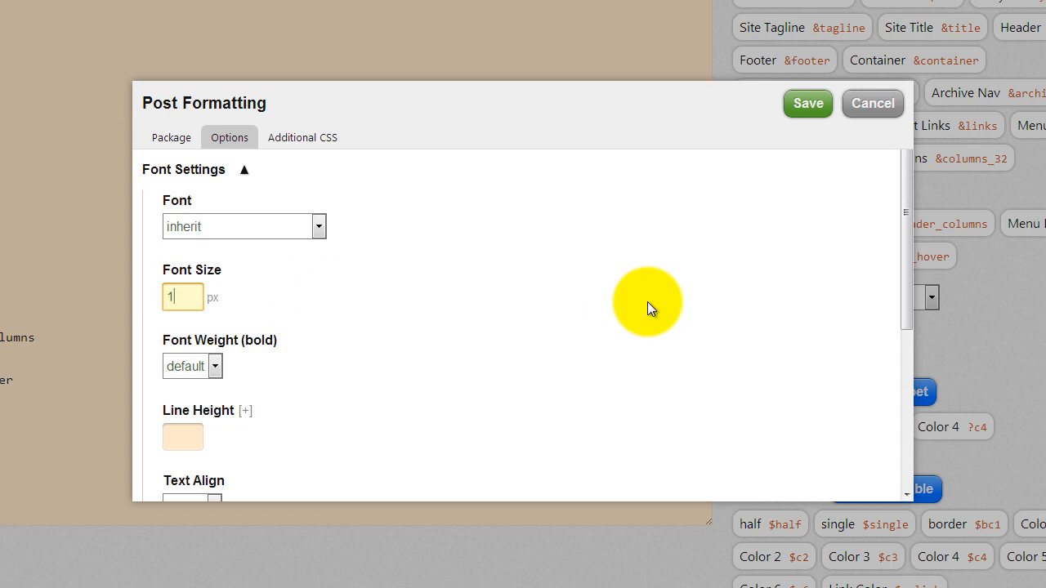
{"action": "type", "text": "16"}
{"action": "left_click", "coordinate": [487, 337]}
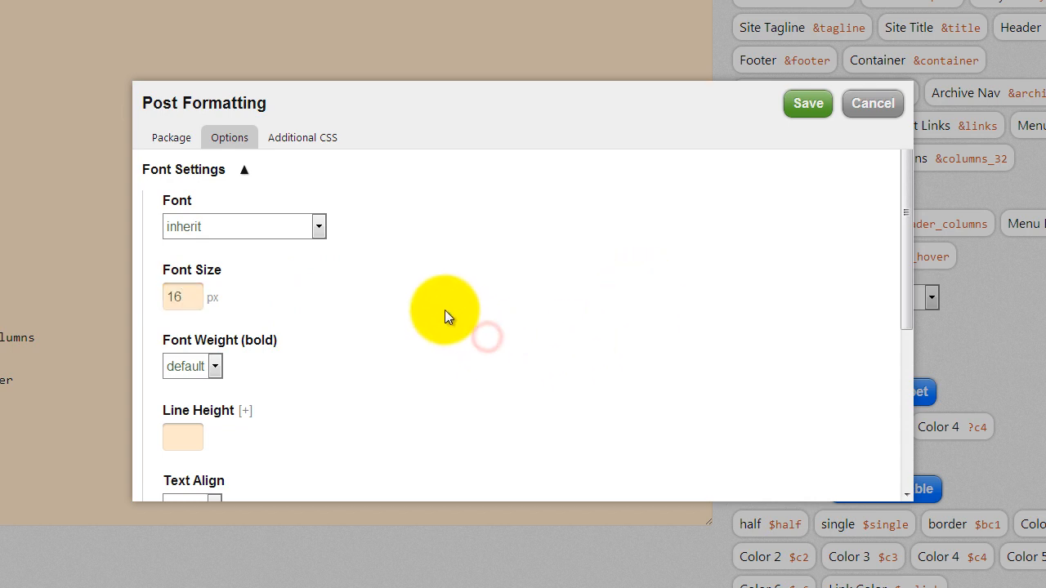
{"action": "scroll", "coordinate": [422, 317], "scroll_direction": "down", "scroll_amount": 5}
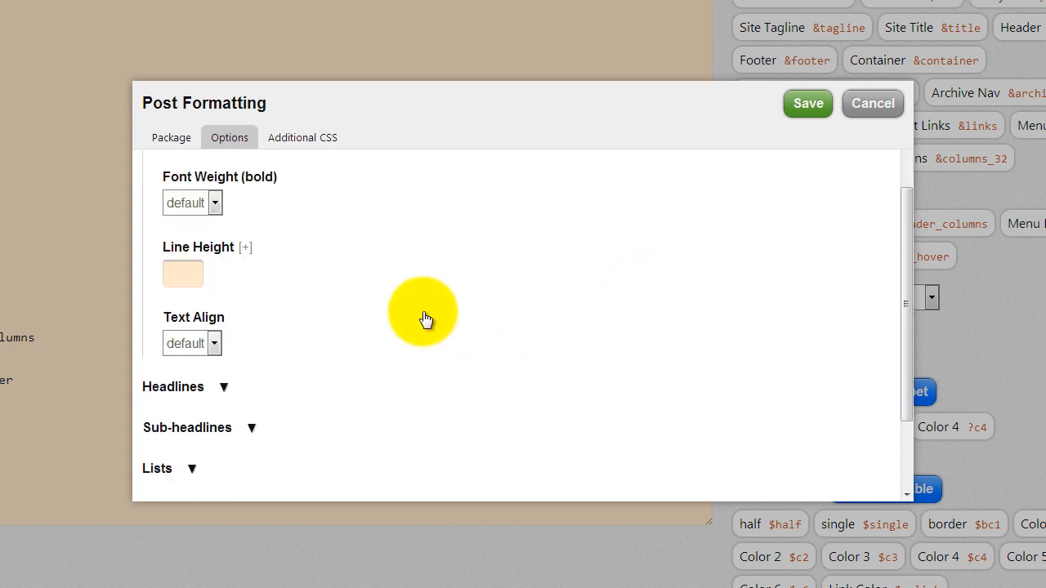
{"action": "left_click", "coordinate": [167, 422]}
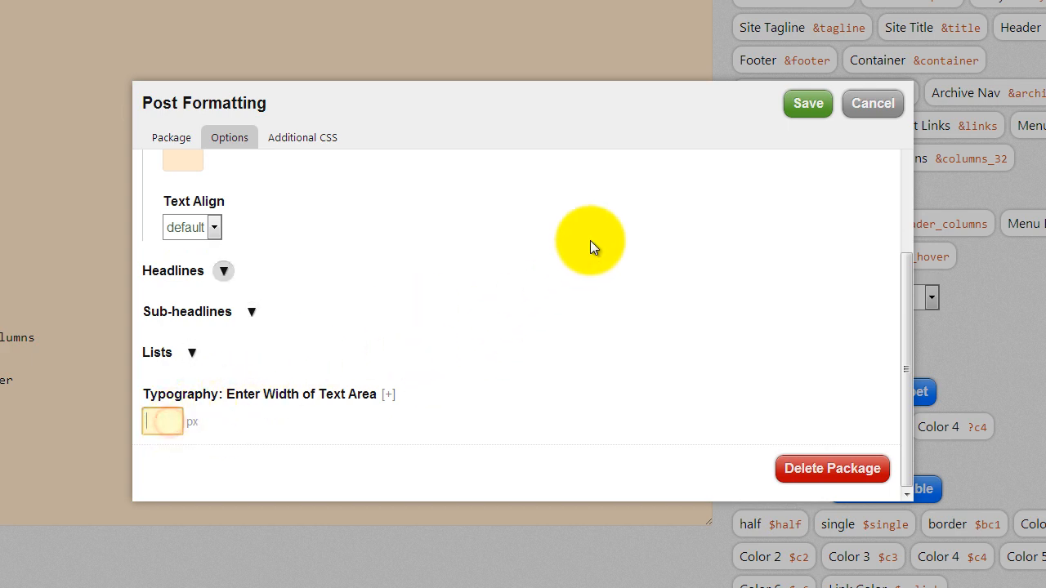
{"action": "type", "text": "500"}
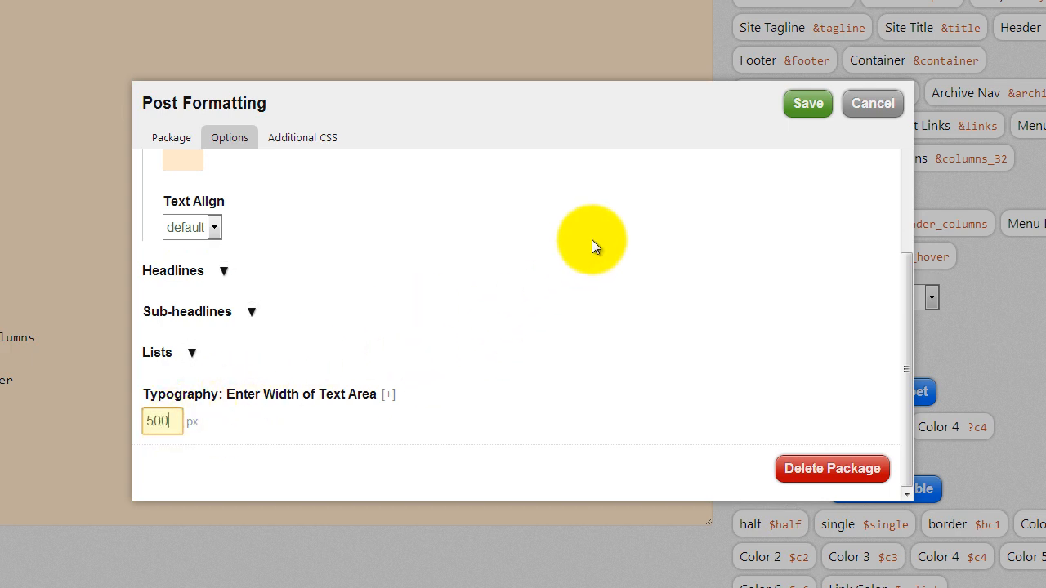
{"action": "left_click", "coordinate": [462, 249]}
- Set the package's main text alignment to left
{"action": "scroll", "coordinate": [409, 324], "scroll_direction": "up", "scroll_amount": 5}
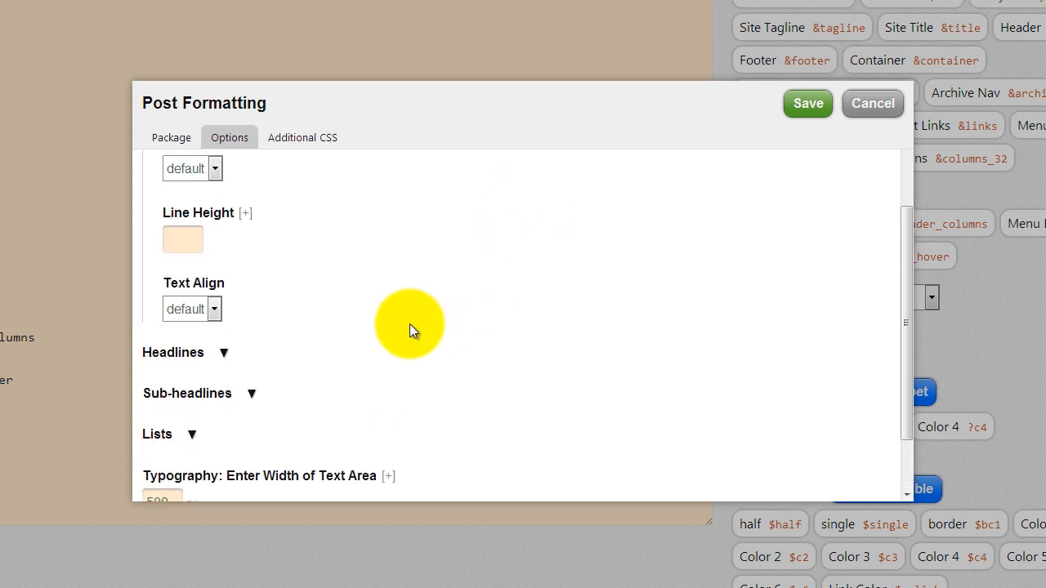
{"action": "scroll", "coordinate": [409, 324], "scroll_direction": "down", "scroll_amount": 1}
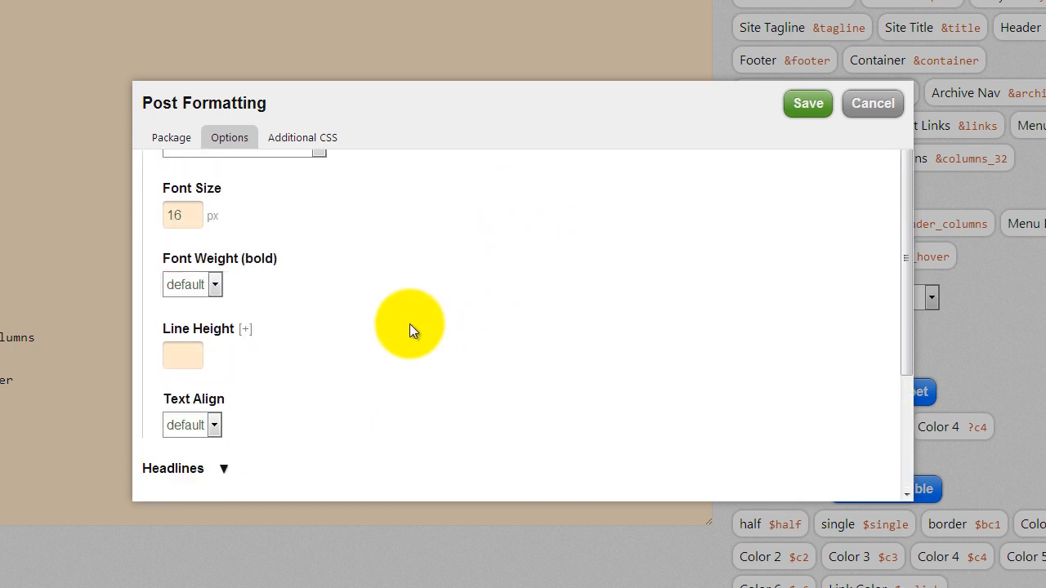
{"action": "scroll", "coordinate": [409, 324], "scroll_direction": "down", "scroll_amount": 2}
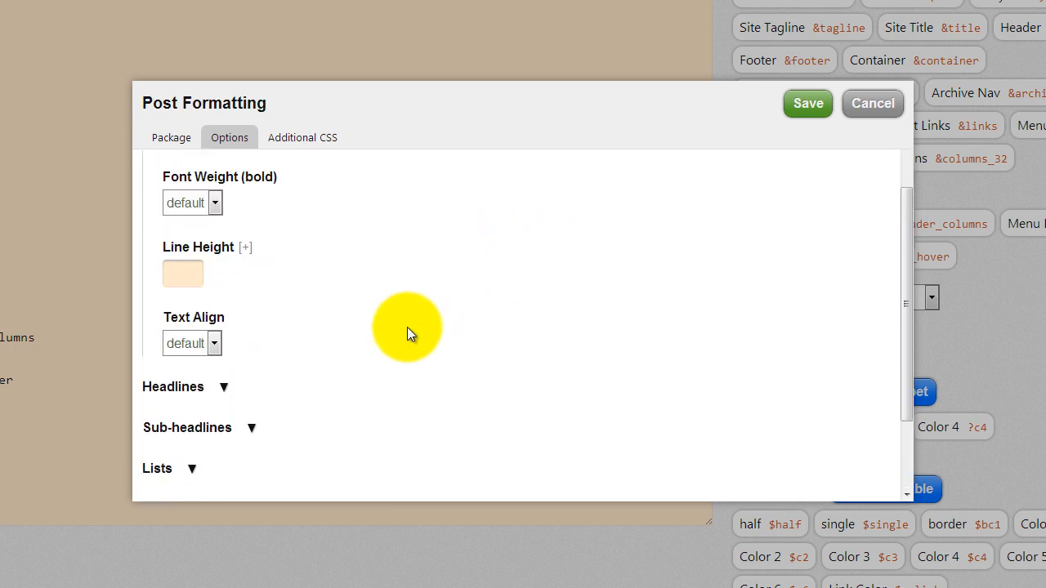
{"action": "left_click", "coordinate": [213, 262]}
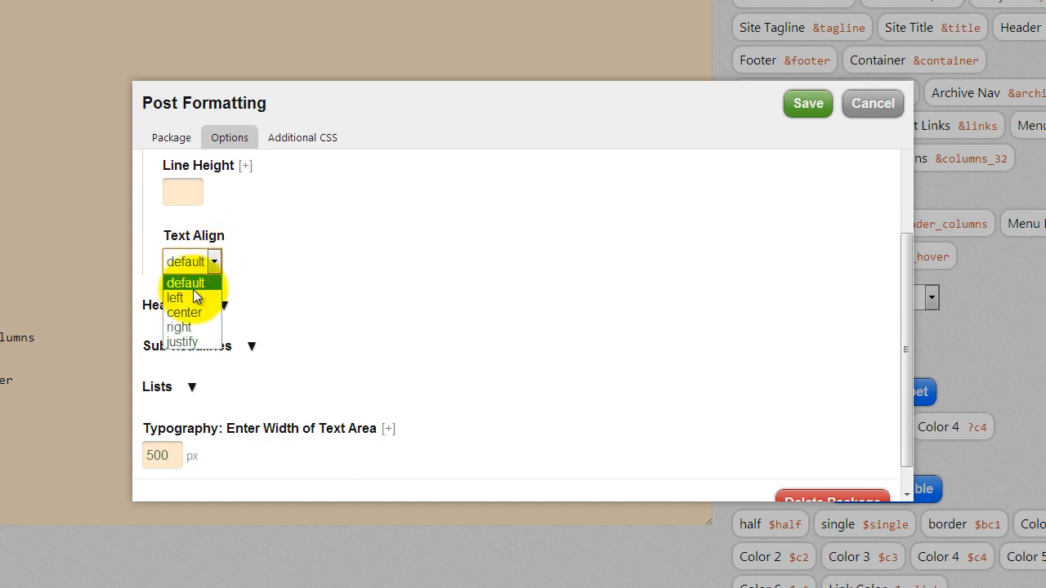
{"action": "left_click", "coordinate": [193, 294]}
- Expand the Headlines and Sub-headlines font settings
{"action": "left_click", "coordinate": [224, 306]}
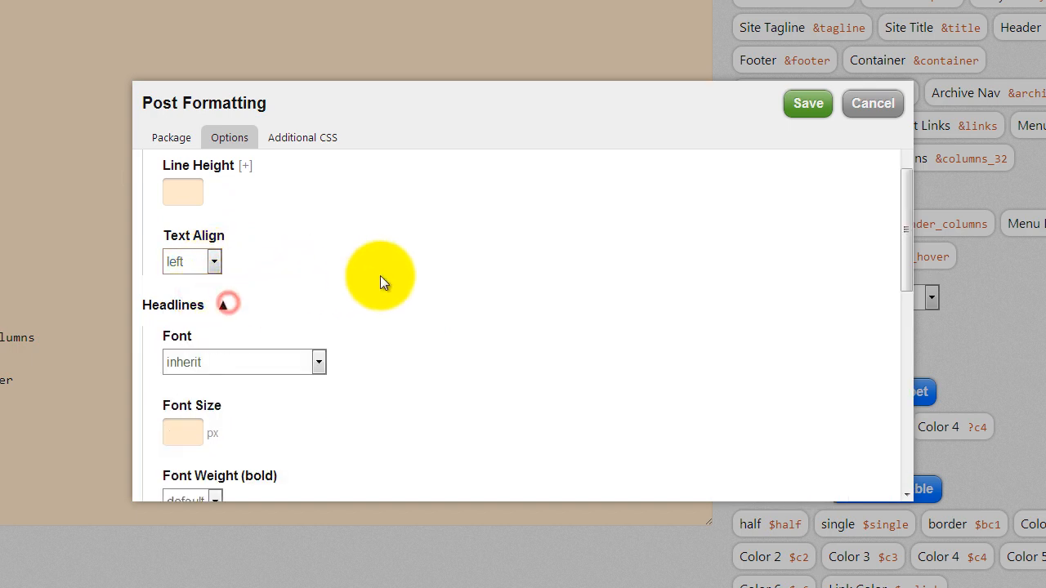
{"action": "scroll", "coordinate": [380, 278], "scroll_direction": "down", "scroll_amount": 2}
{"action": "scroll", "coordinate": [380, 278], "scroll_direction": "down", "scroll_amount": 1}
{"action": "scroll", "coordinate": [380, 276], "scroll_direction": "down", "scroll_amount": 2}
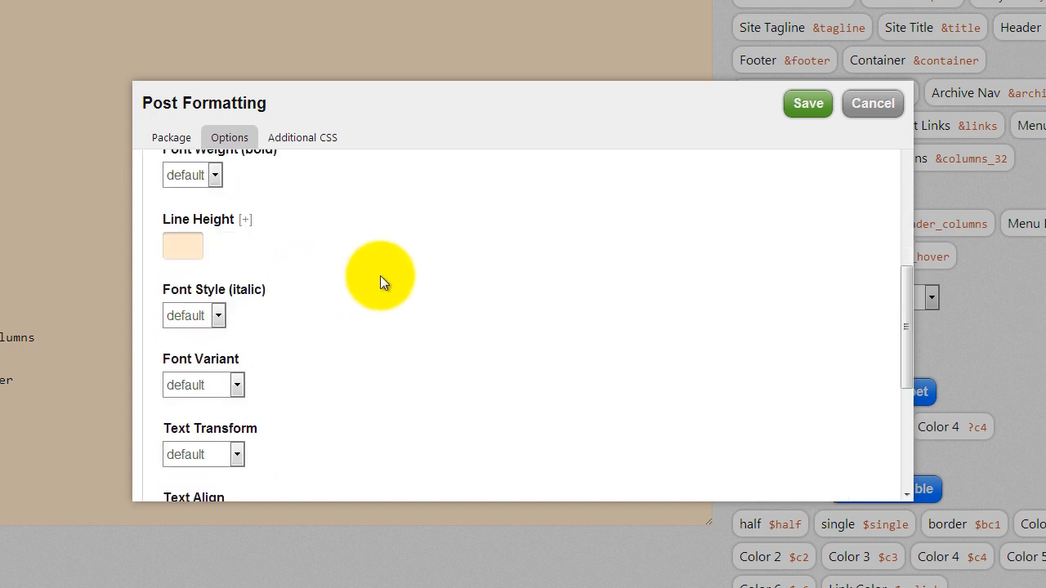
{"action": "scroll", "coordinate": [380, 275], "scroll_direction": "up", "scroll_amount": 2}
{"action": "scroll", "coordinate": [380, 275], "scroll_direction": "up", "scroll_amount": 2}
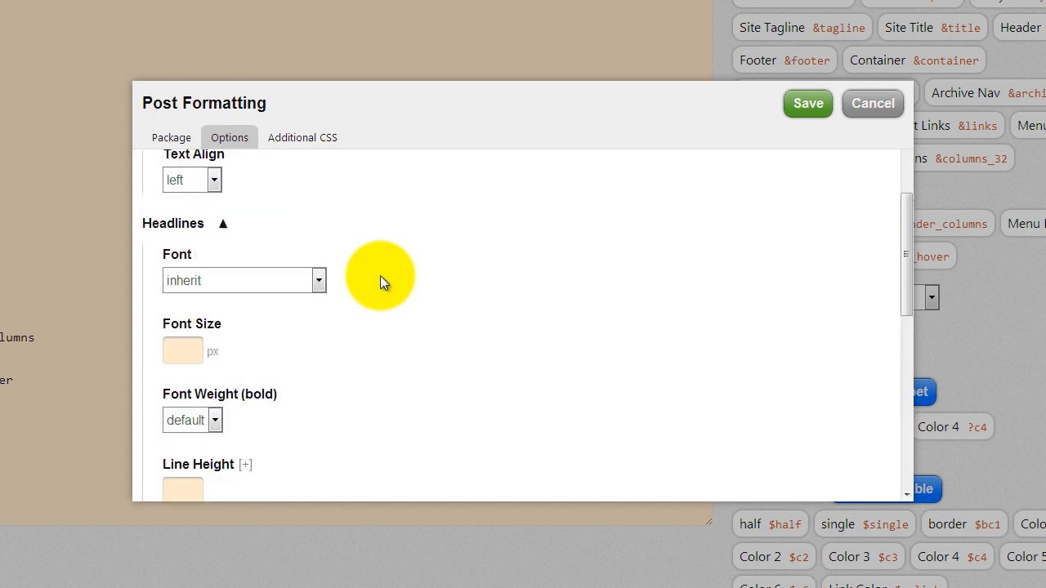
{"action": "scroll", "coordinate": [380, 275], "scroll_direction": "down", "scroll_amount": 5}
{"action": "left_click", "coordinate": [249, 393]}
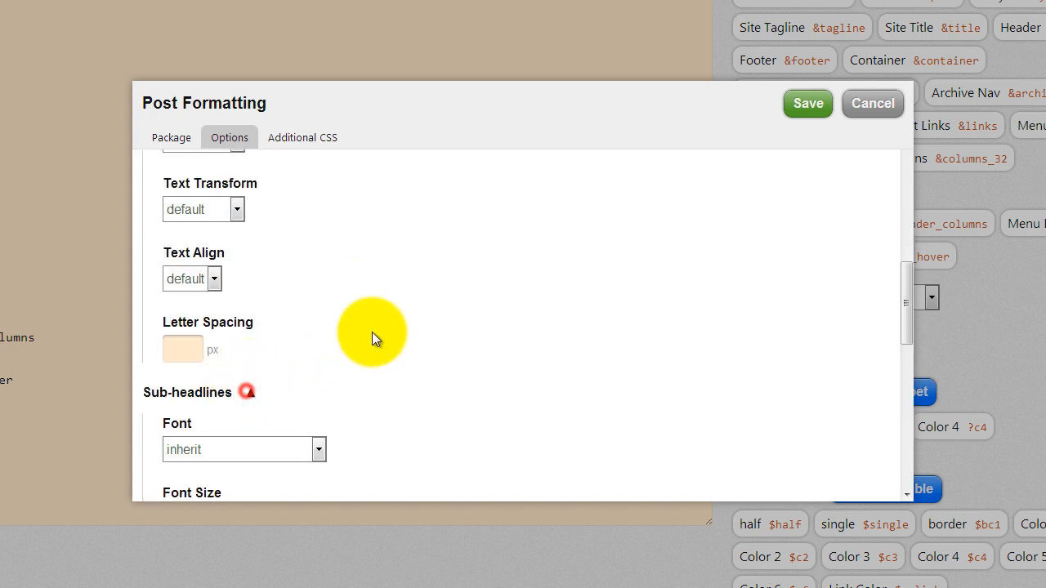
- Enter 18 in the Page Intro package's Sub-headlines Font Size field
{"action": "scroll", "coordinate": [373, 338], "scroll_direction": "down", "scroll_amount": 3}
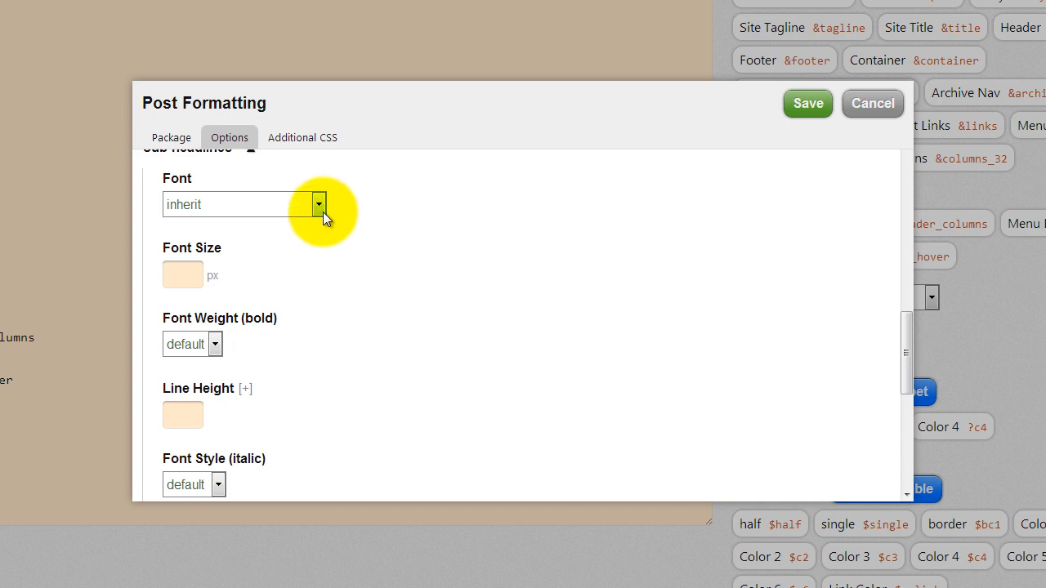
{"action": "left_click", "coordinate": [182, 278]}
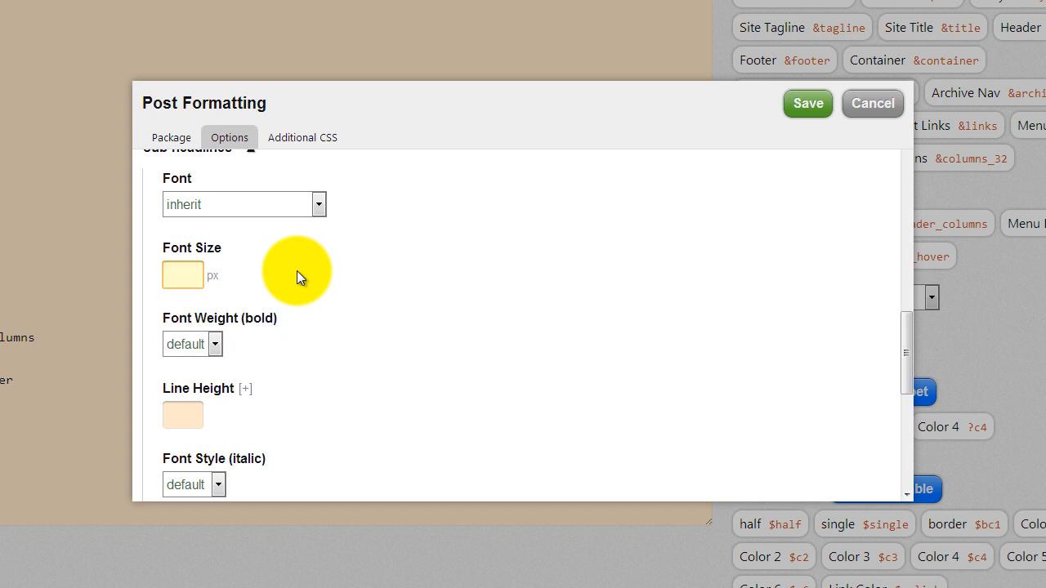
{"action": "type", "text": "18"}
{"action": "left_click", "coordinate": [349, 278]}
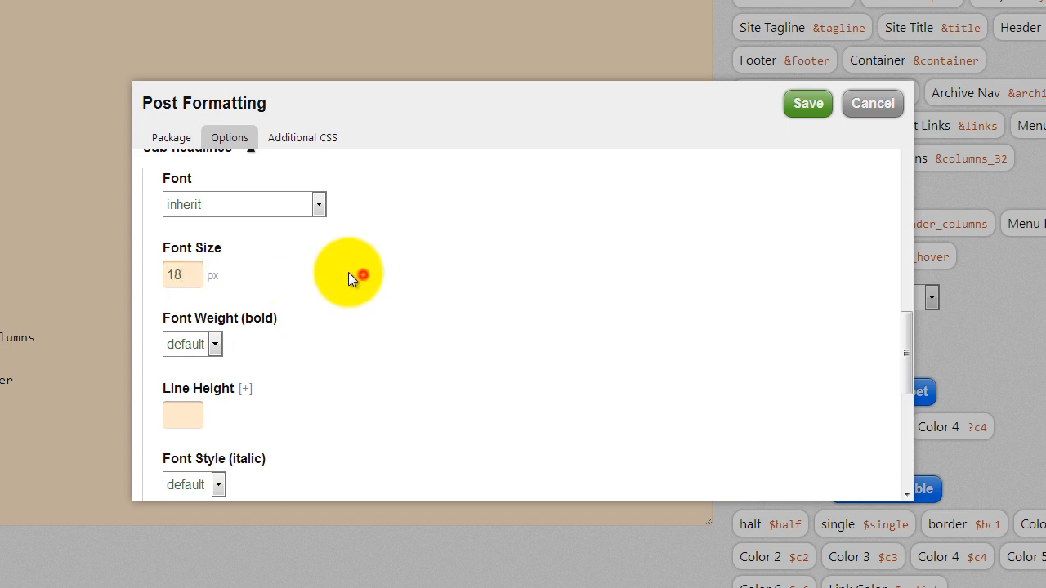
{"action": "scroll", "coordinate": [352, 267], "scroll_direction": "down", "scroll_amount": 2}
{"action": "scroll", "coordinate": [392, 249], "scroll_direction": "down", "scroll_amount": 1}
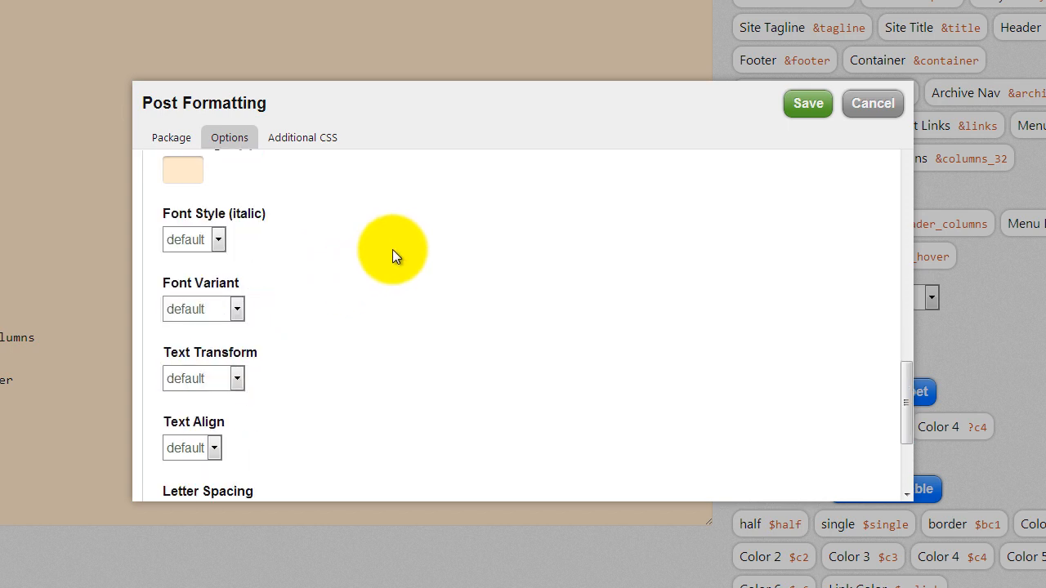
- Review the Page Intro options, keeping the font set to inherit
{"action": "scroll", "coordinate": [392, 256], "scroll_direction": "down", "scroll_amount": 2}
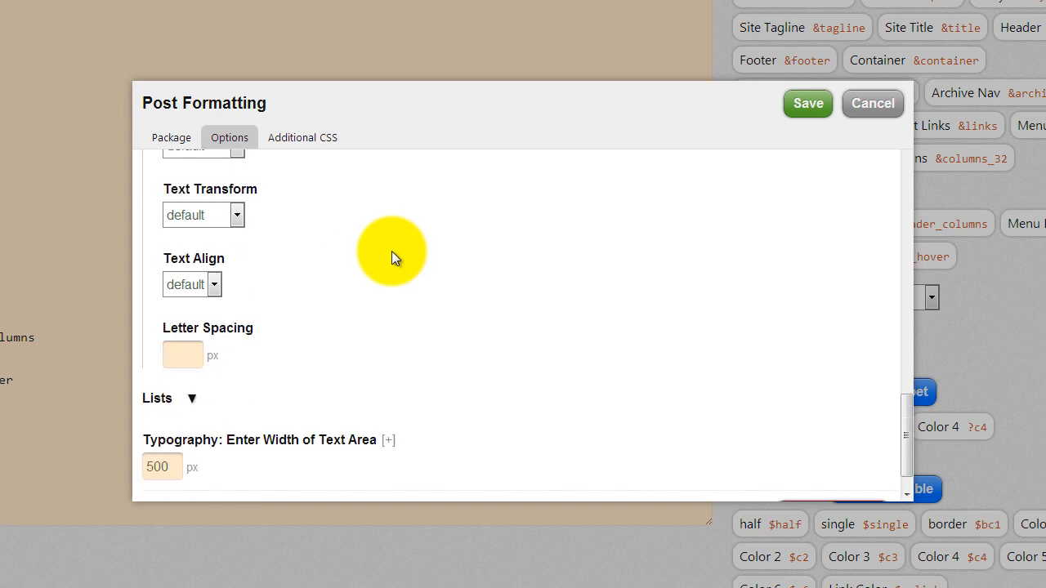
{"action": "scroll", "coordinate": [391, 251], "scroll_direction": "up", "scroll_amount": 8}
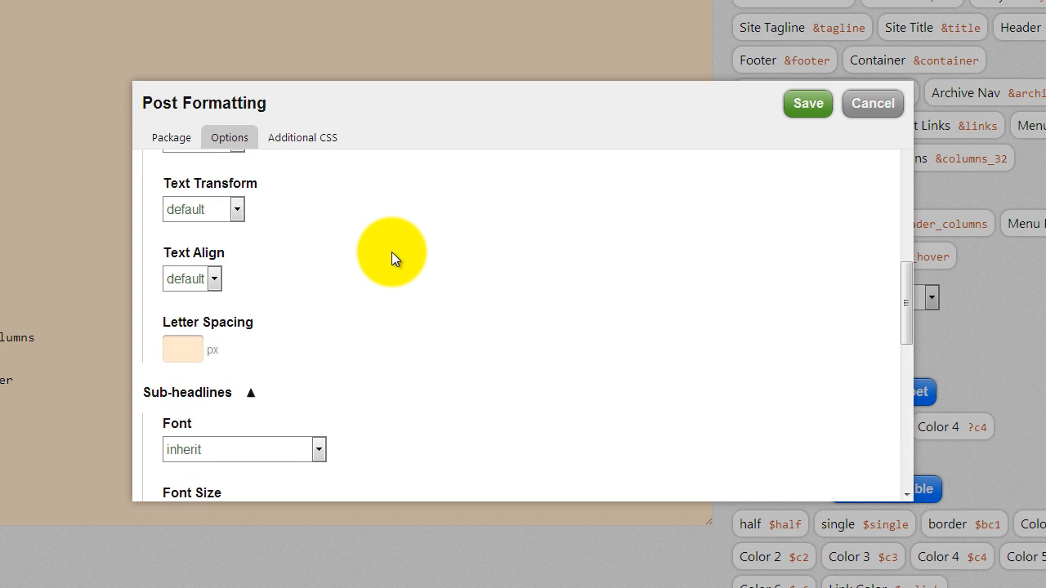
{"action": "scroll", "coordinate": [392, 254], "scroll_direction": "up", "scroll_amount": 10}
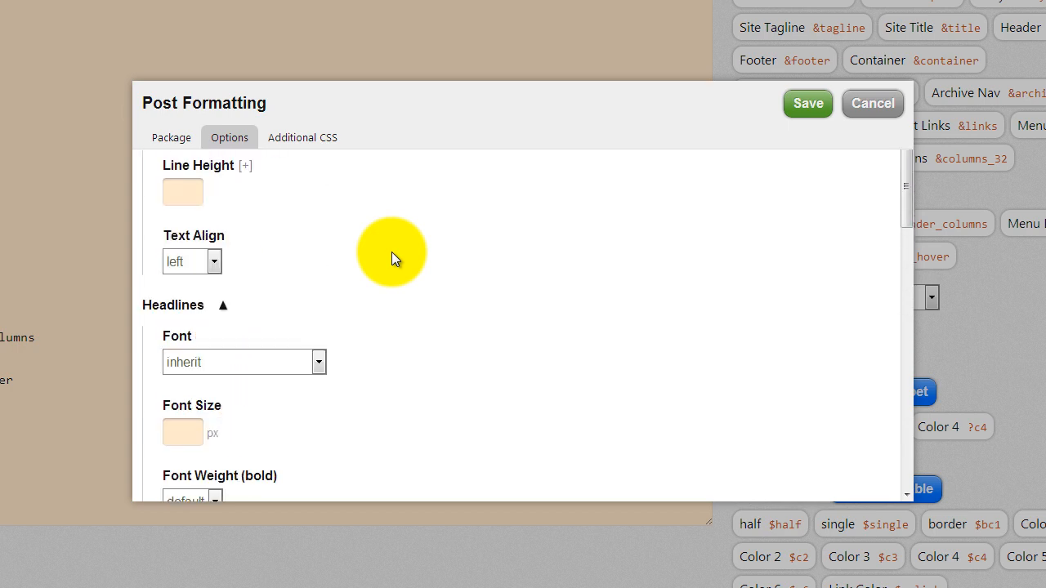
{"action": "scroll", "coordinate": [392, 259], "scroll_direction": "up", "scroll_amount": 1}
{"action": "scroll", "coordinate": [391, 258], "scroll_direction": "down", "scroll_amount": 4}
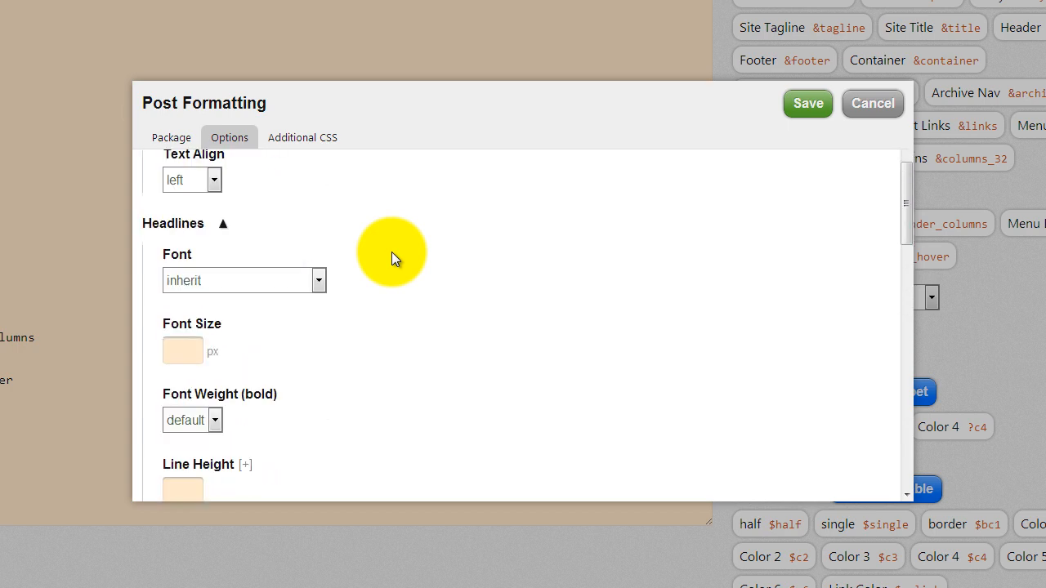
{"action": "scroll", "coordinate": [392, 259], "scroll_direction": "down", "scroll_amount": 3}
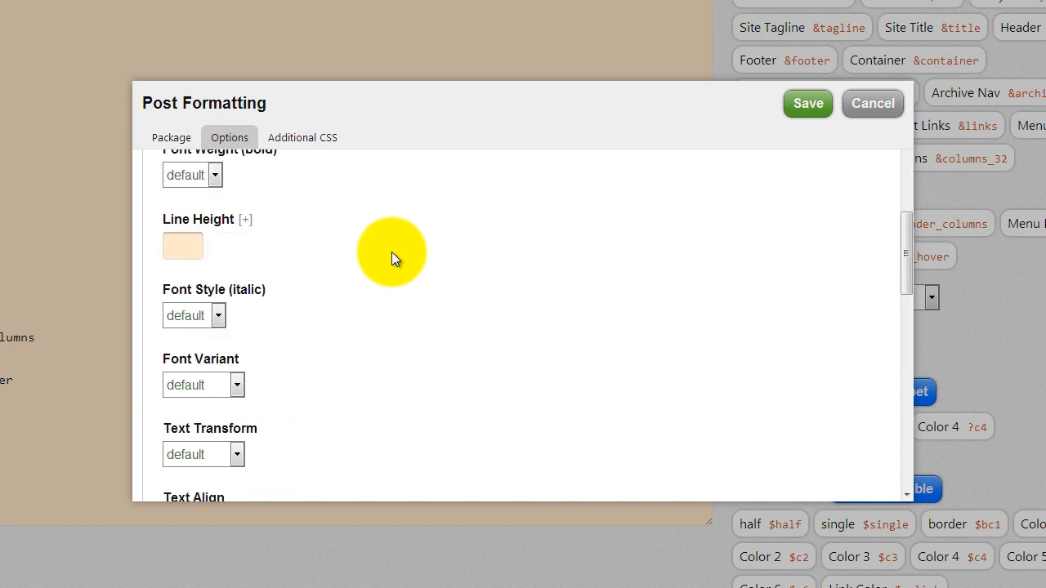
{"action": "scroll", "coordinate": [391, 255], "scroll_direction": "up", "scroll_amount": 10}
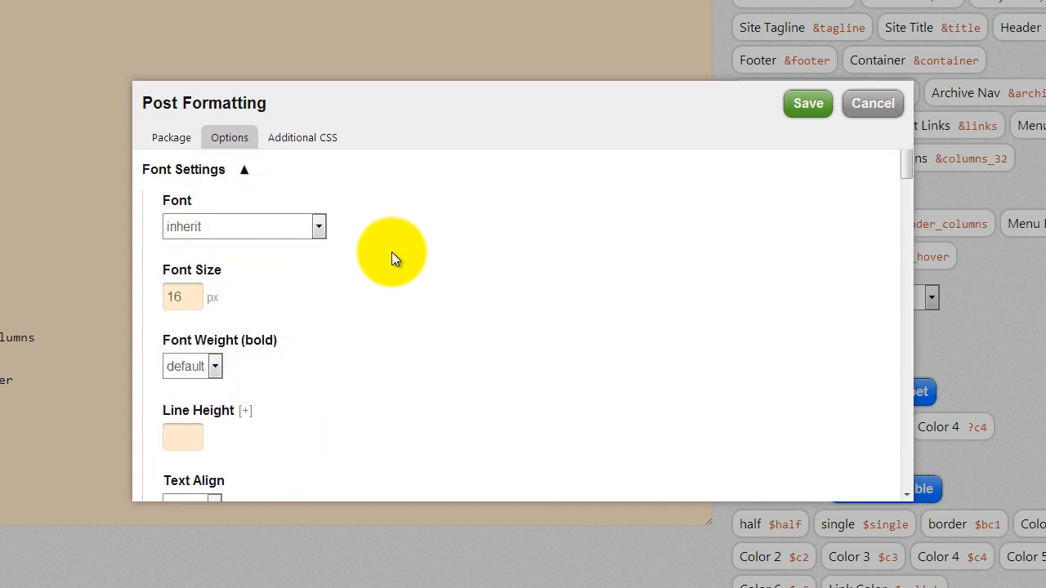
{"action": "left_click", "coordinate": [319, 225]}
{"action": "left_click", "coordinate": [318, 223]}
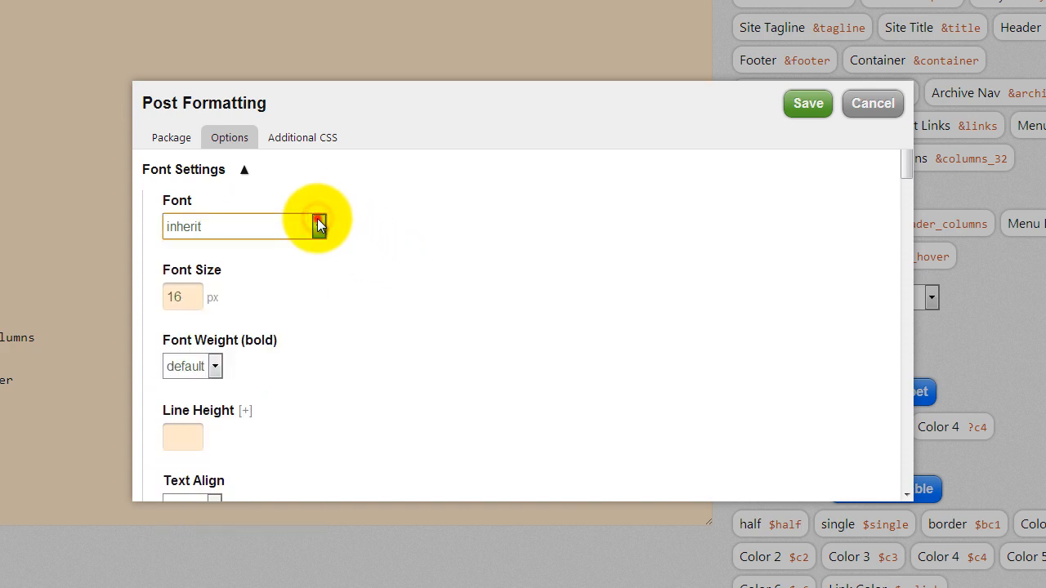
{"action": "scroll", "coordinate": [370, 237], "scroll_direction": "down", "scroll_amount": 5}
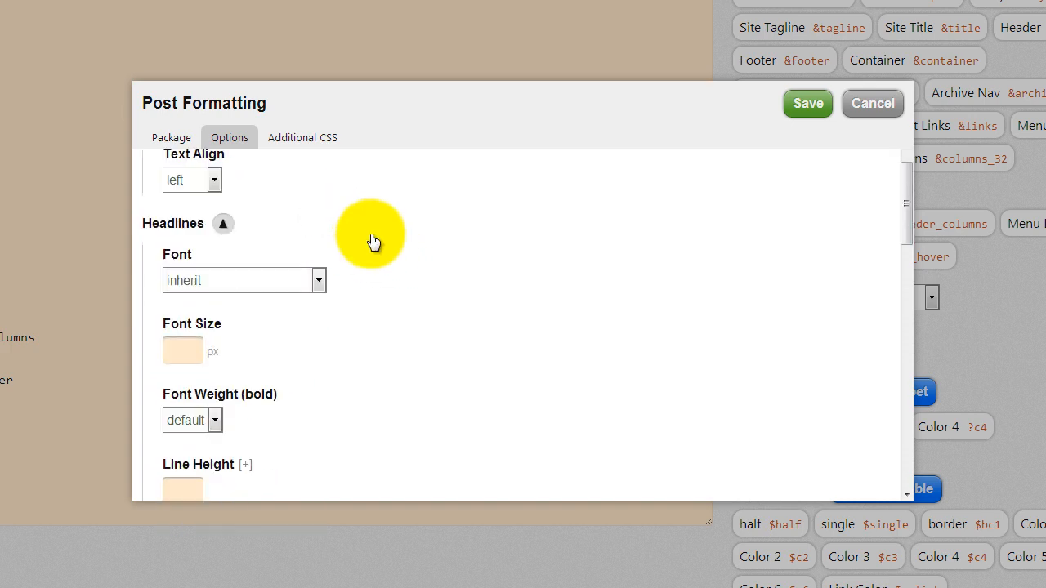
{"action": "scroll", "coordinate": [370, 237], "scroll_direction": "down", "scroll_amount": 5}
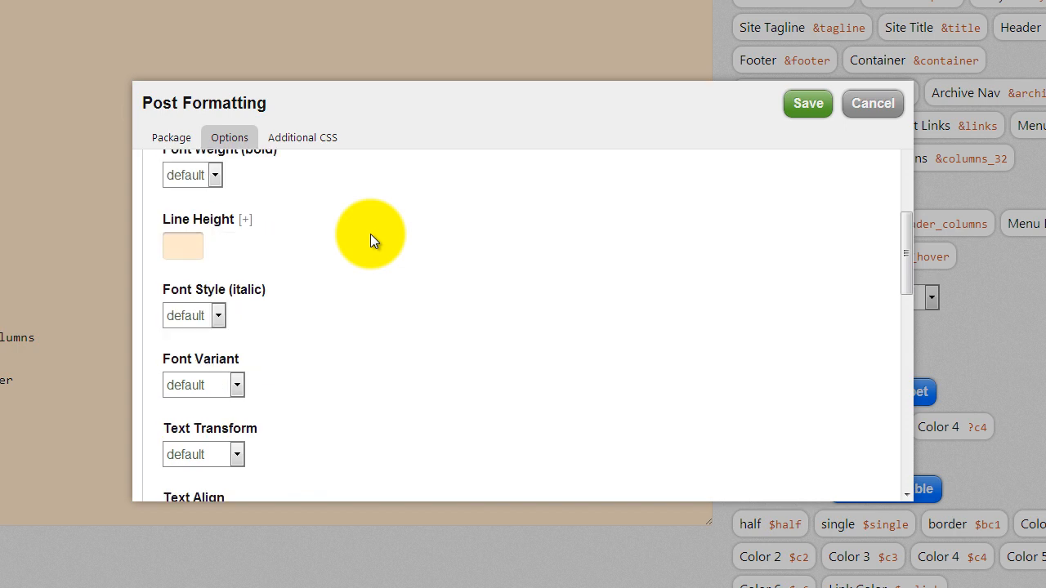
{"action": "scroll", "coordinate": [371, 234], "scroll_direction": "down", "scroll_amount": 5}
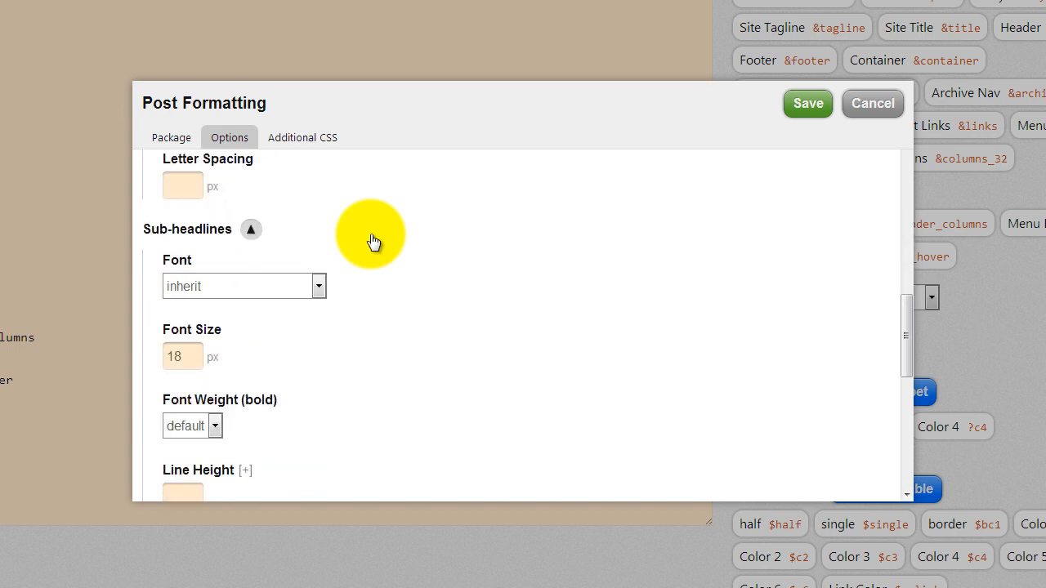
{"action": "scroll", "coordinate": [370, 233], "scroll_direction": "down", "scroll_amount": 4}
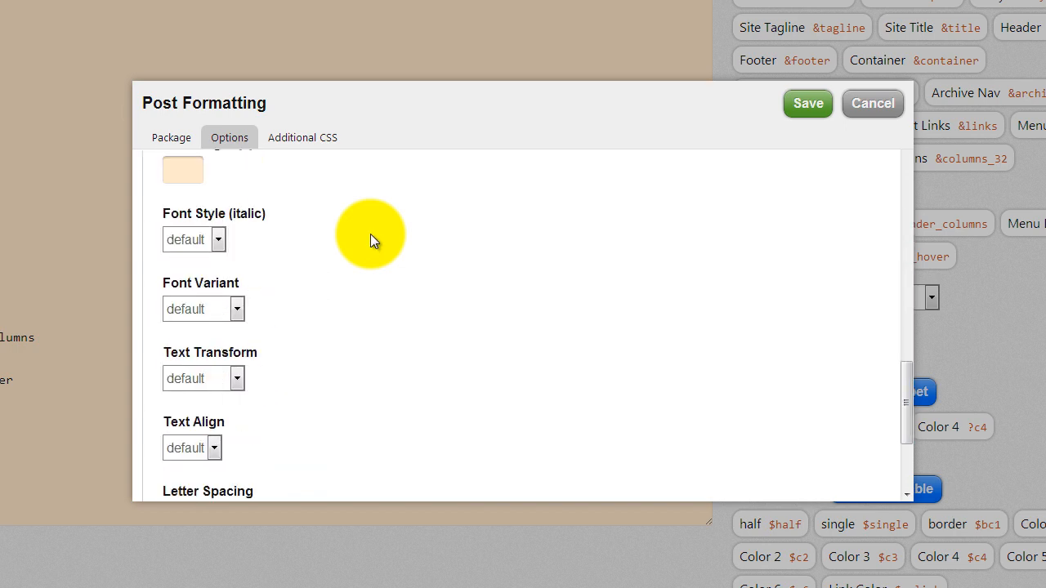
{"action": "scroll", "coordinate": [370, 233], "scroll_direction": "up", "scroll_amount": 15}
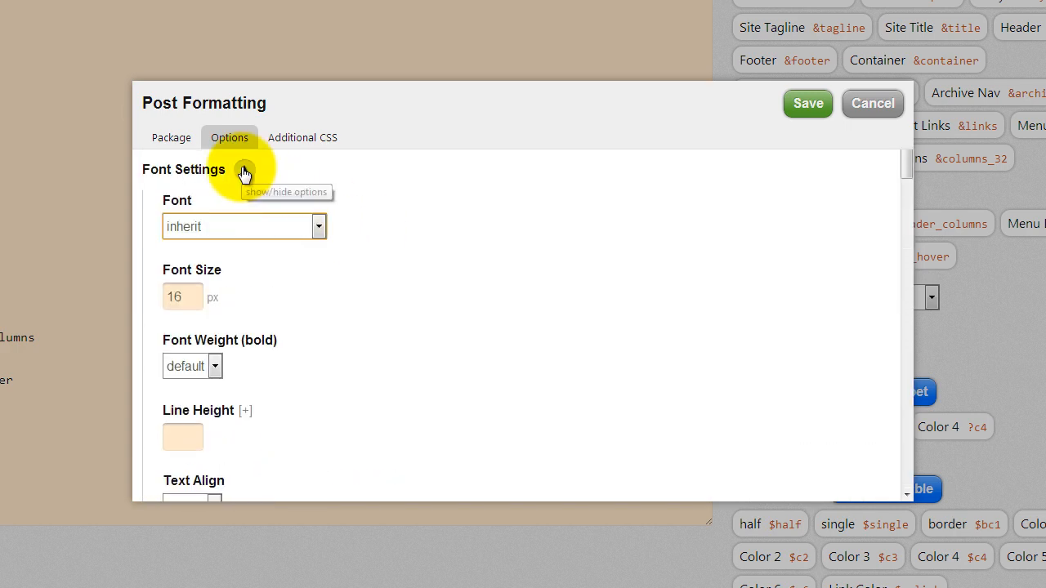
{"action": "left_click", "coordinate": [273, 285]}
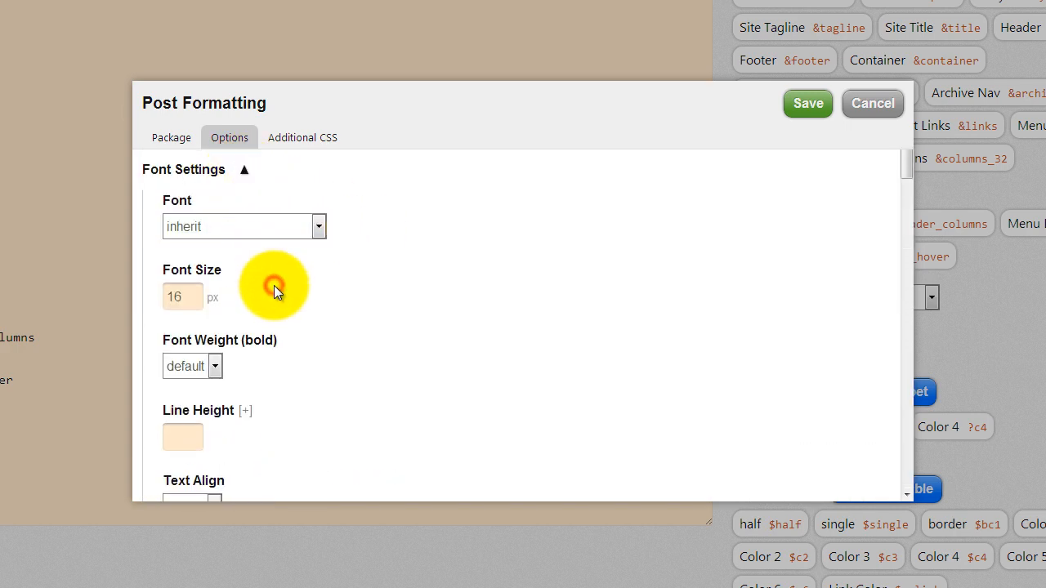
{"action": "left_click", "coordinate": [329, 336]}
- Save the Page Intro package settings
{"action": "scroll", "coordinate": [337, 327], "scroll_direction": "down", "scroll_amount": 2}
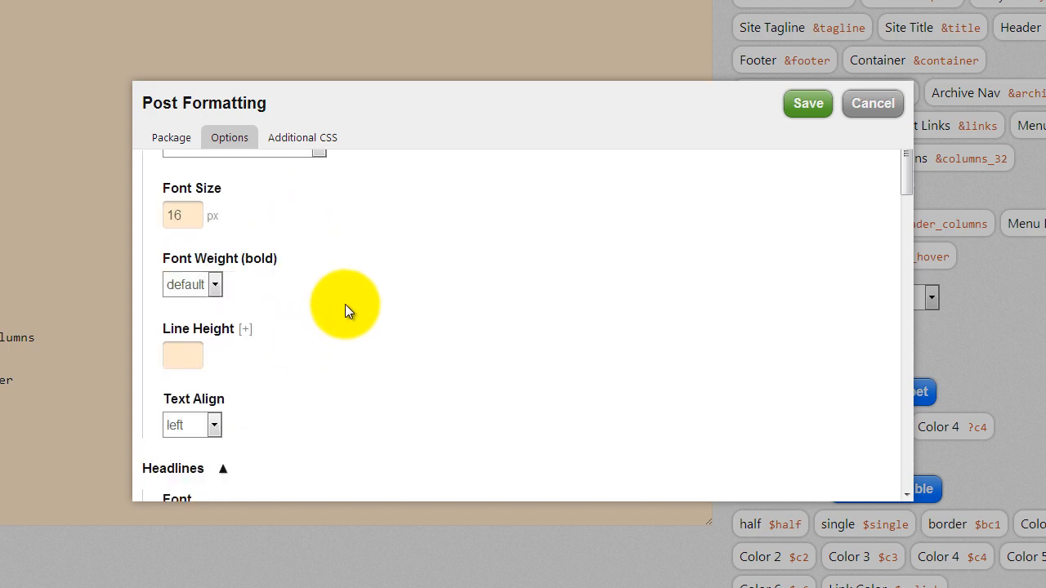
{"action": "scroll", "coordinate": [345, 304], "scroll_direction": "down", "scroll_amount": 1}
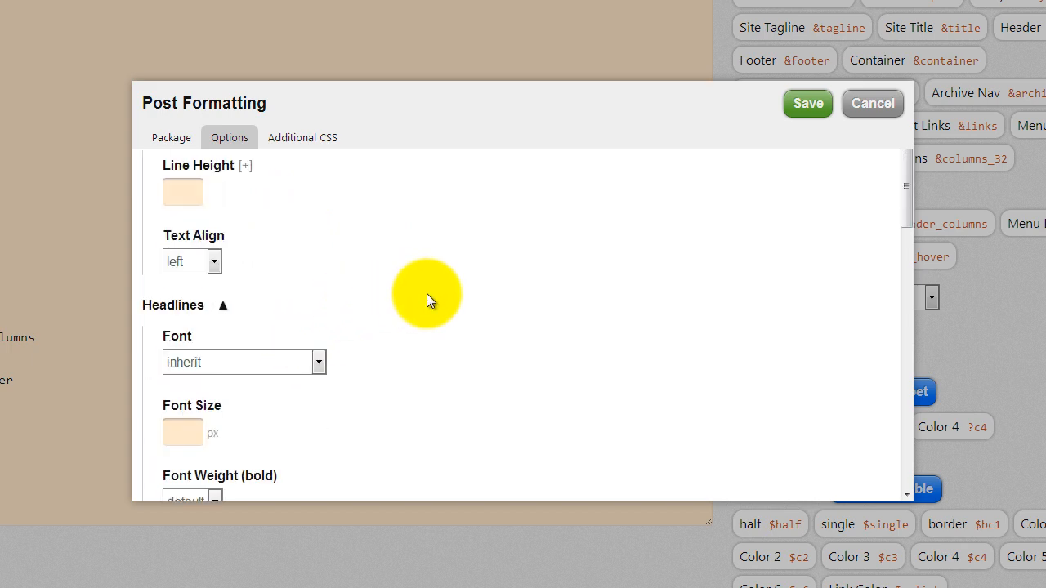
{"action": "scroll", "coordinate": [427, 290], "scroll_direction": "down", "scroll_amount": 4}
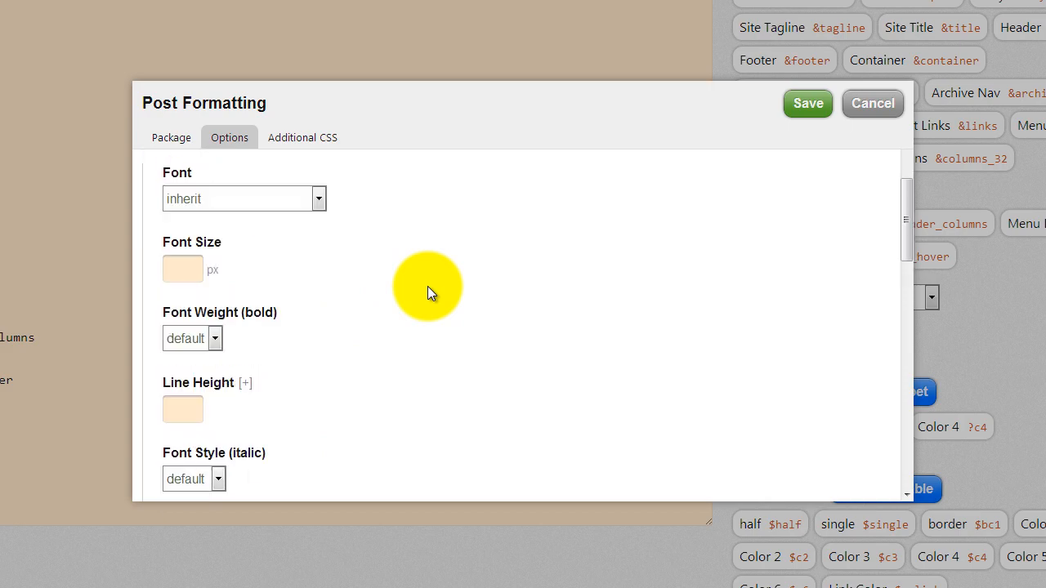
{"action": "scroll", "coordinate": [428, 286], "scroll_direction": "up", "scroll_amount": 7}
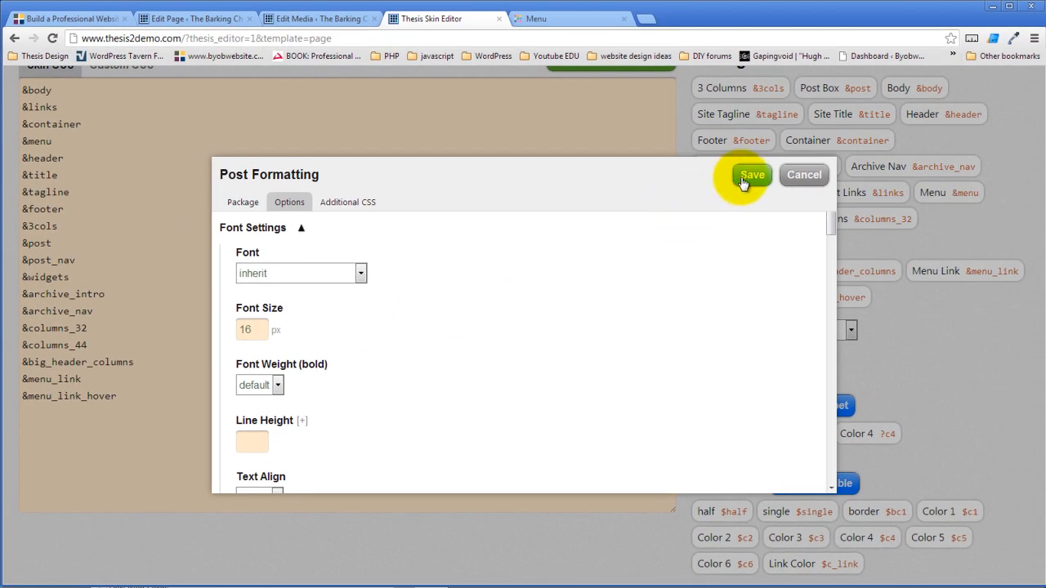
{"action": "left_click", "coordinate": [750, 175]}
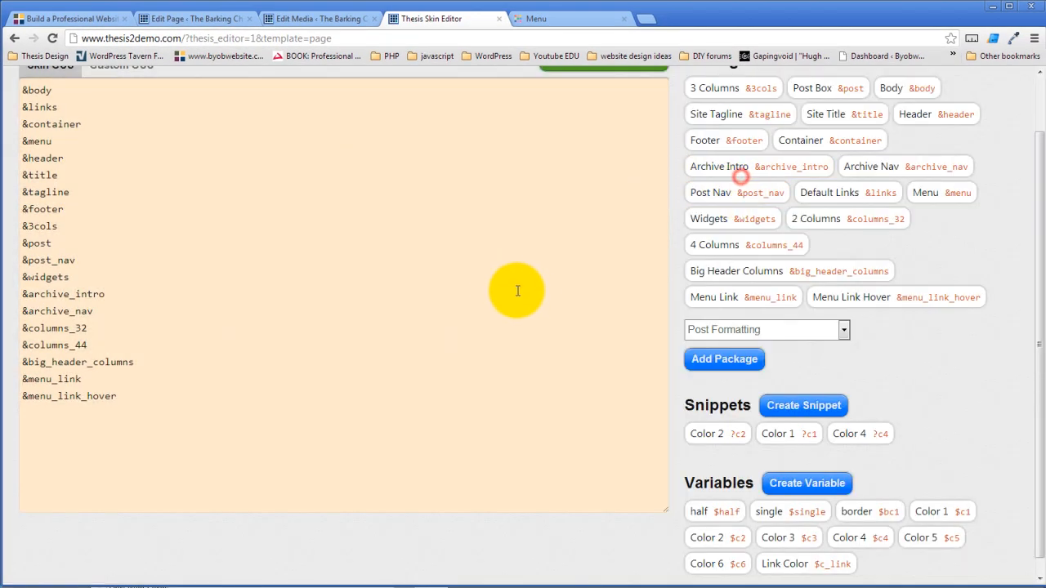
{"action": "left_click", "coordinate": [790, 358]}
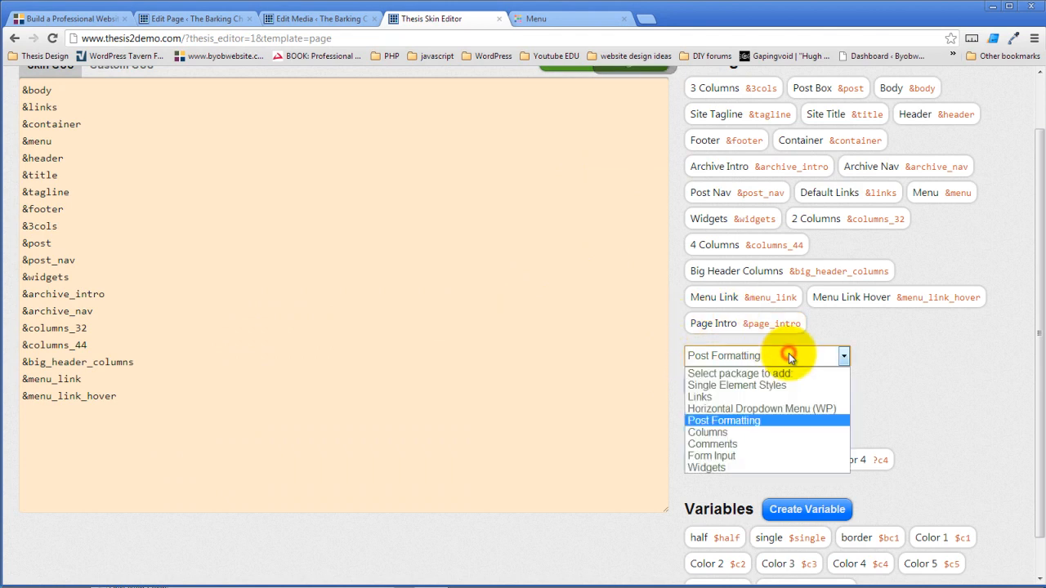
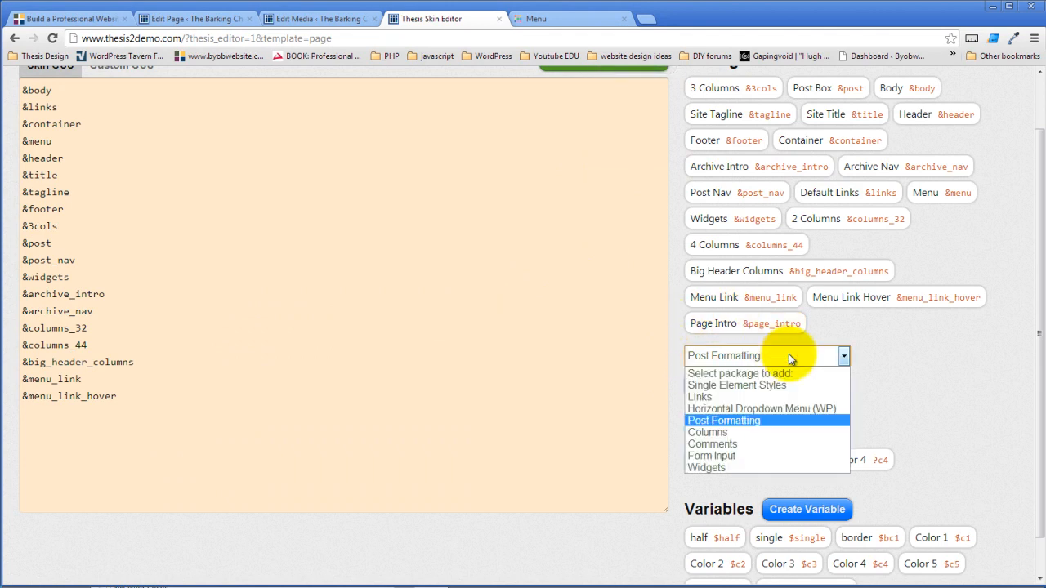
- Add a Single Element Styles package, preview its text colour option, and return to its naming fields
{"action": "left_click", "coordinate": [756, 388]}
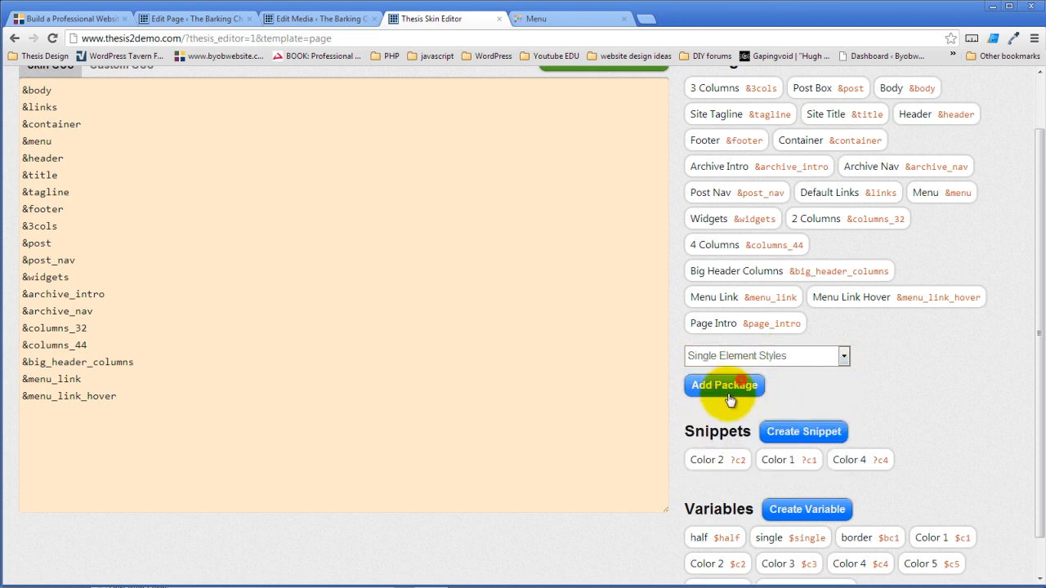
{"action": "left_click", "coordinate": [730, 391]}
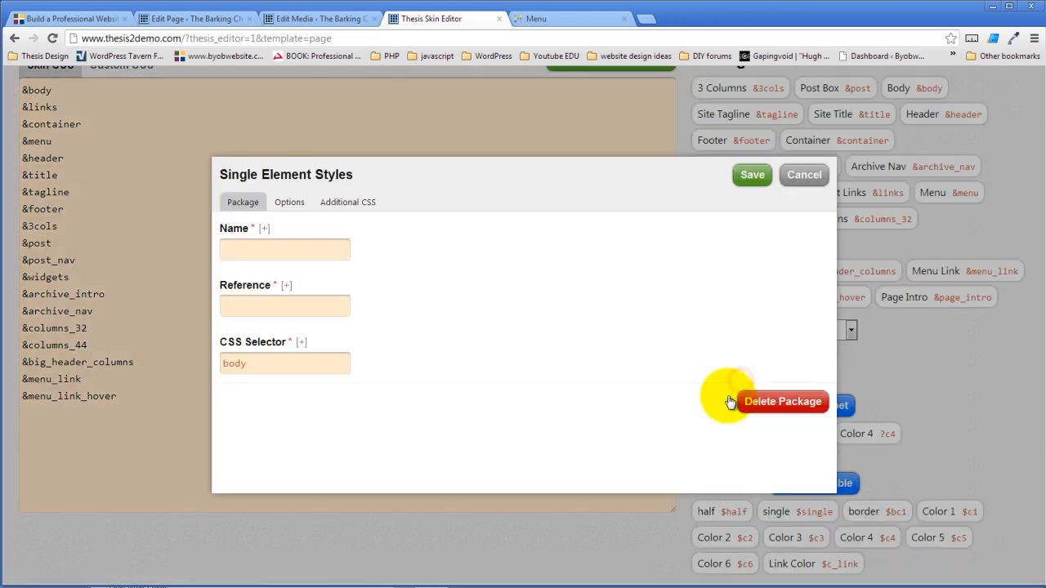
{"action": "left_click", "coordinate": [287, 203]}
{"action": "left_click", "coordinate": [286, 281]}
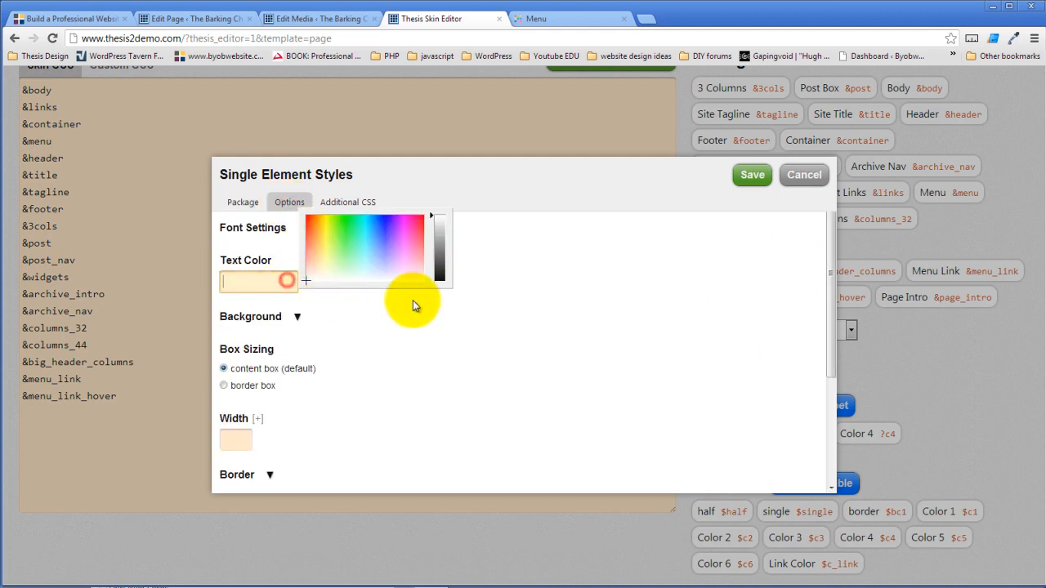
{"action": "scroll", "coordinate": [540, 296], "scroll_direction": "down", "scroll_amount": 3}
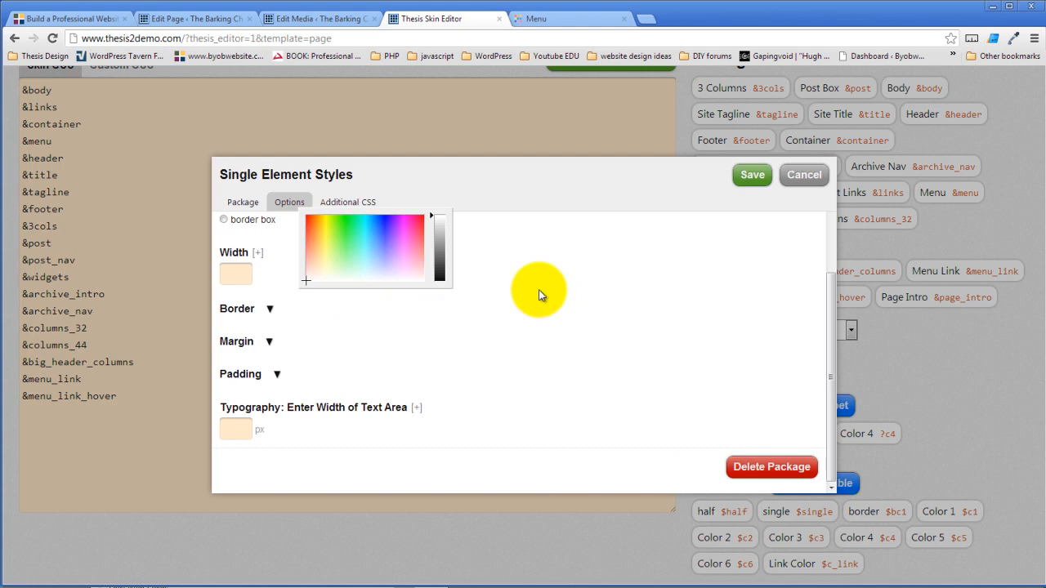
{"action": "scroll", "coordinate": [538, 292], "scroll_direction": "up", "scroll_amount": 3}
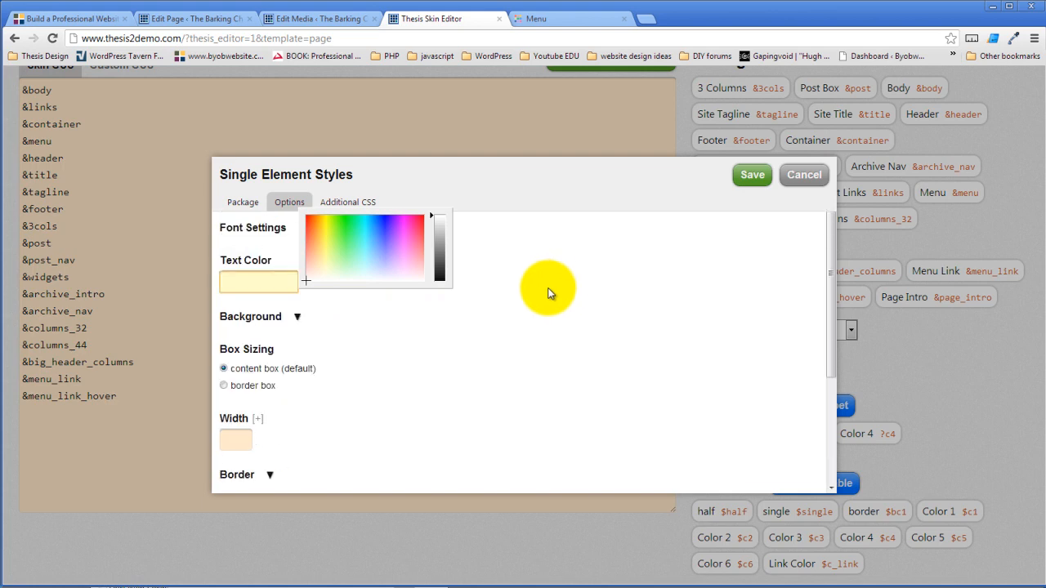
{"action": "left_click", "coordinate": [561, 283]}
{"action": "left_click", "coordinate": [245, 204]}
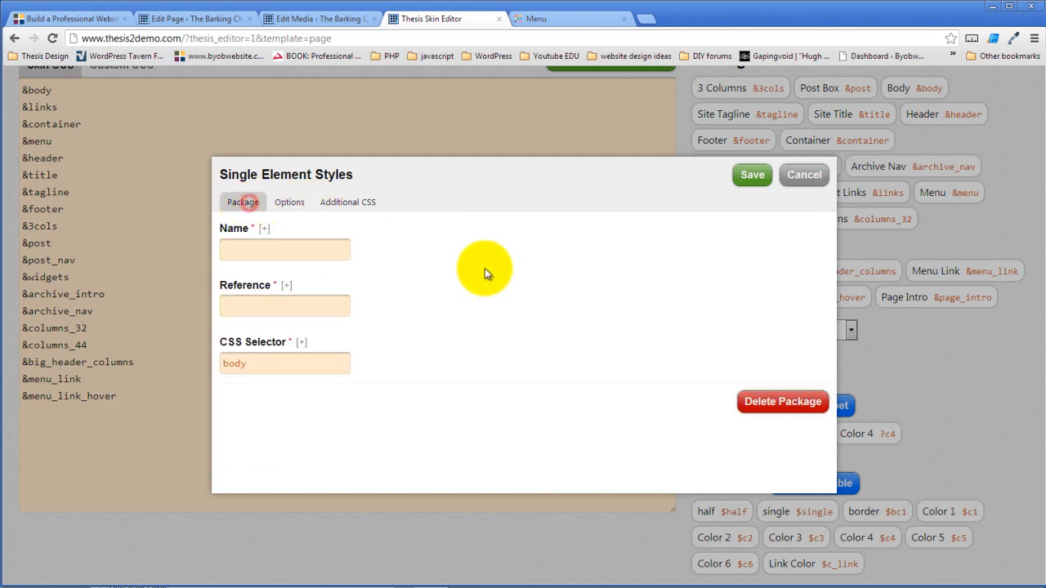
- Name the package 'Page Intro Text' with reference page_intro_text
{"action": "left_click", "coordinate": [258, 246]}
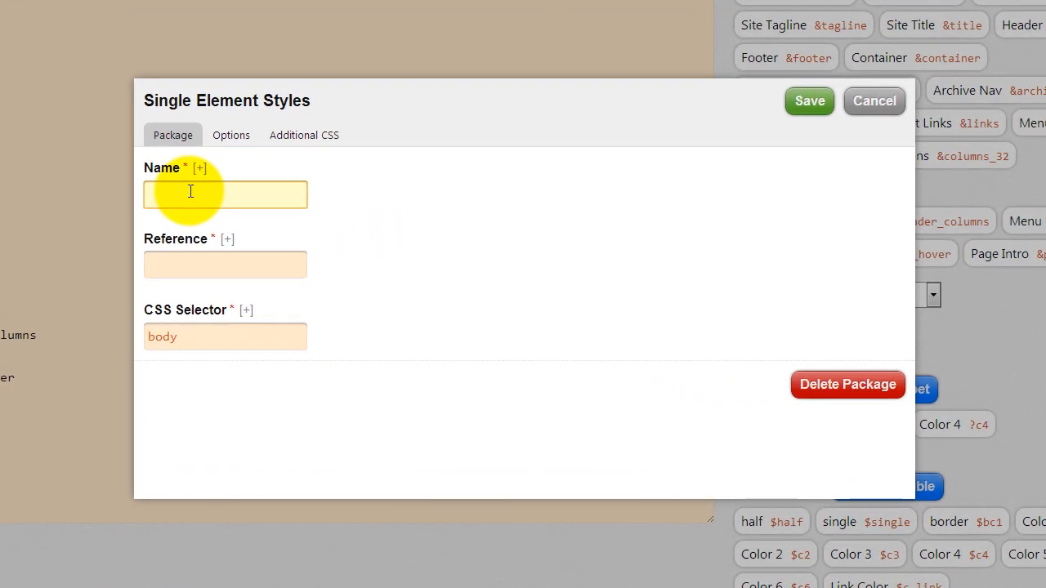
{"action": "type", "text": "age Intro Text"}
{"action": "left_click", "coordinate": [190, 255]}
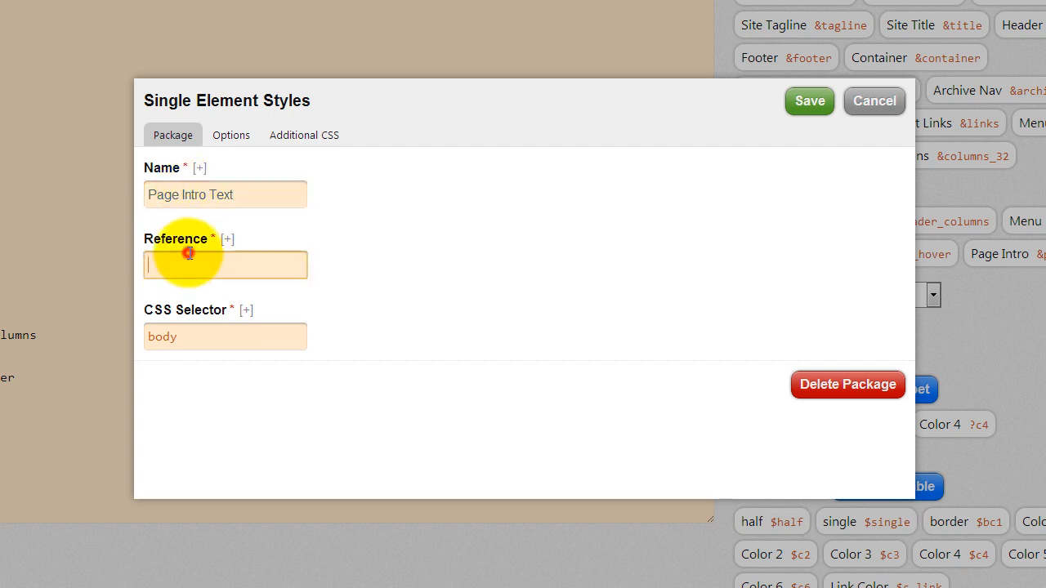
{"action": "type", "text": "&menu_link"}
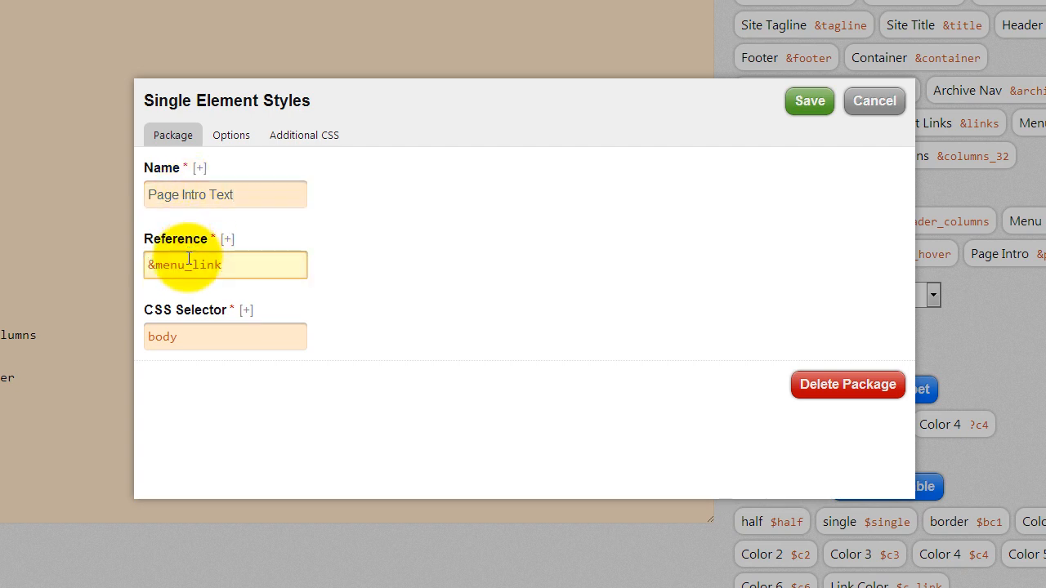
{"action": "left_click_drag", "start_coordinate": [271, 262], "coordinate": [64, 276]}
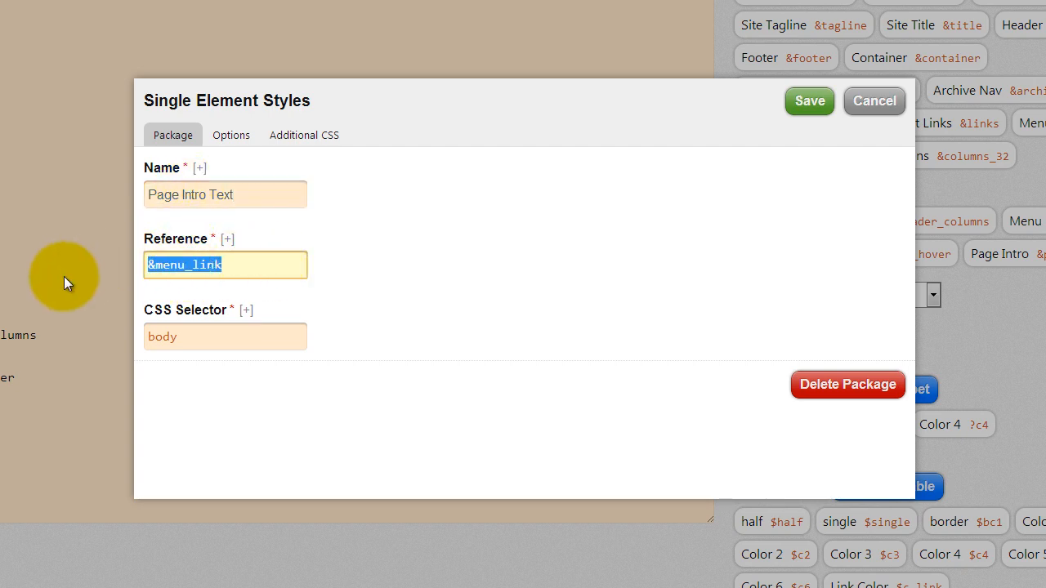
{"action": "type", "text": "page_intor"}
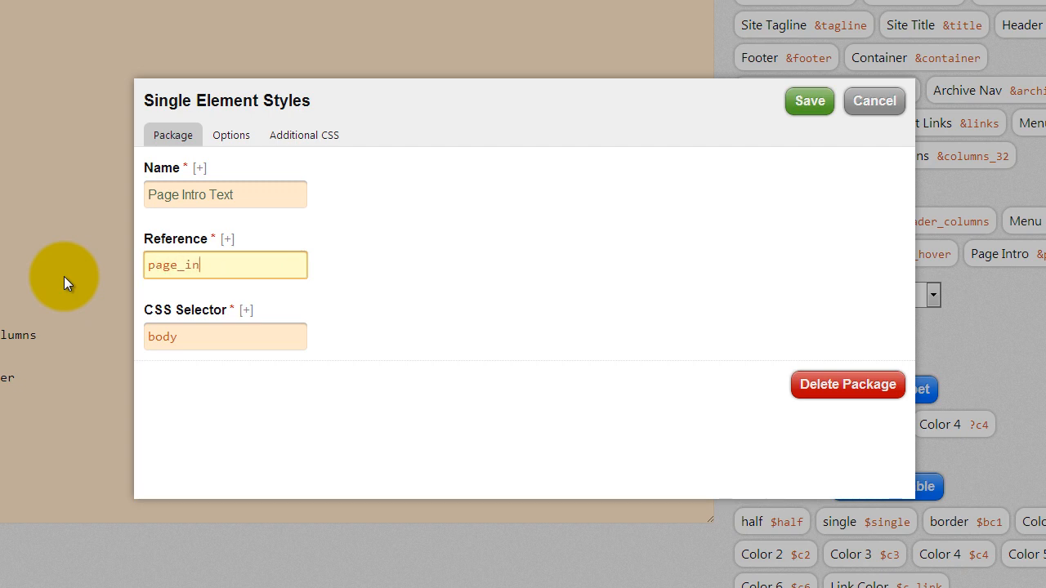
{"action": "key", "text": "BackSpace"}
{"action": "key", "text": "BackSpace"}
{"action": "key", "text": "BackSpace"}
{"action": "type", "text": "r"}
{"action": "key", "text": "BackSpace"}
{"action": "type", "text": "tro_text"}
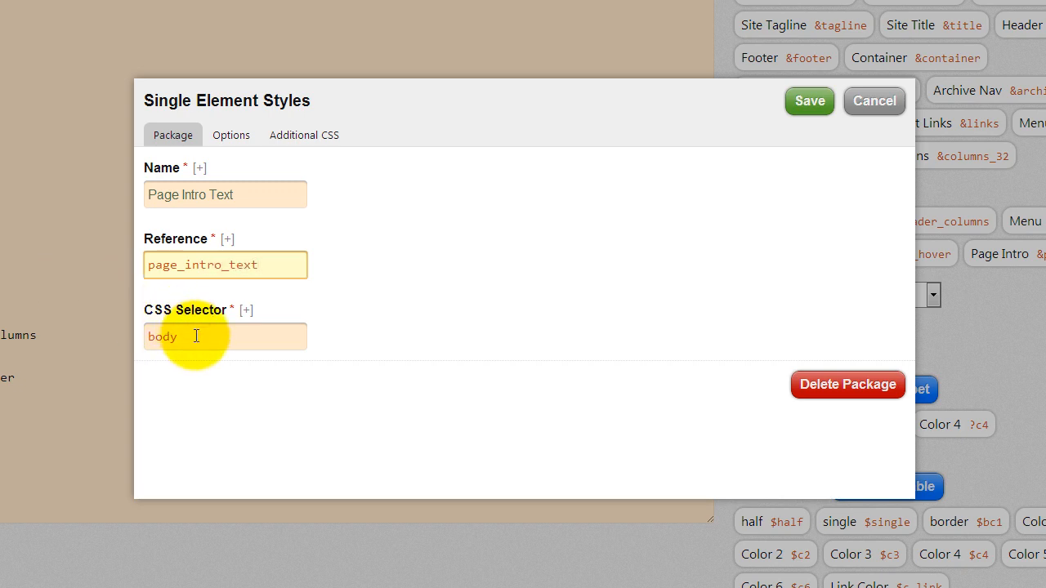
- Set the package's CSS selector to #page-intro and bring up its Text Color chooser
{"action": "left_click_drag", "start_coordinate": [196, 335], "coordinate": [147, 337]}
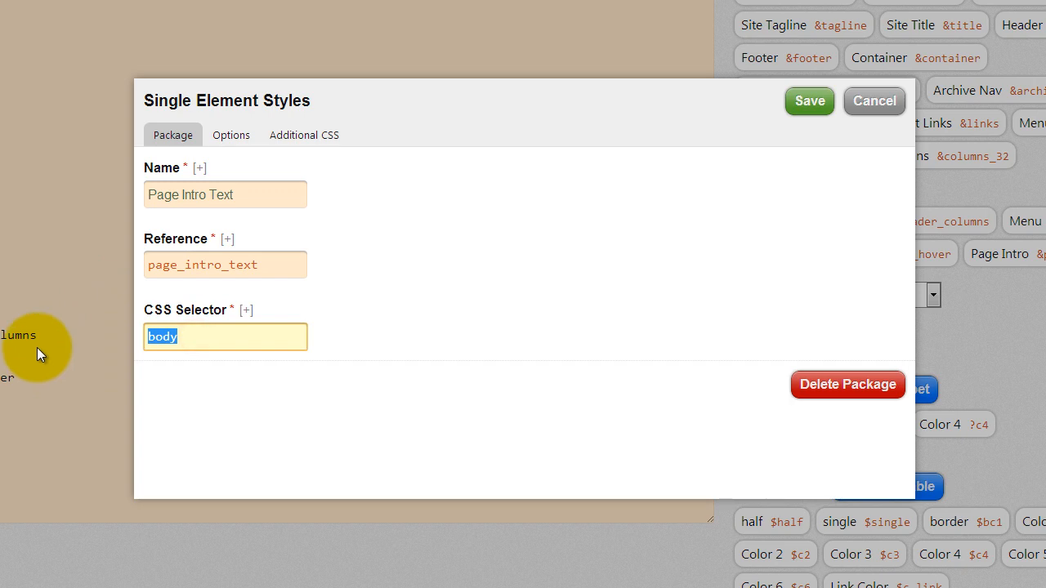
{"action": "type", "text": "#page-intro"}
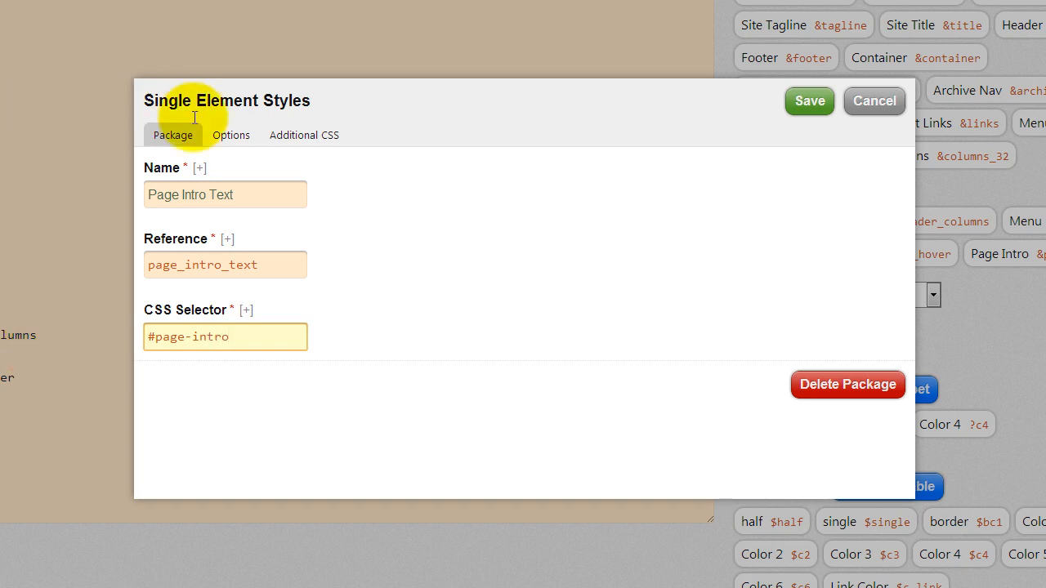
{"action": "left_click", "coordinate": [225, 133]}
{"action": "left_click", "coordinate": [194, 228]}
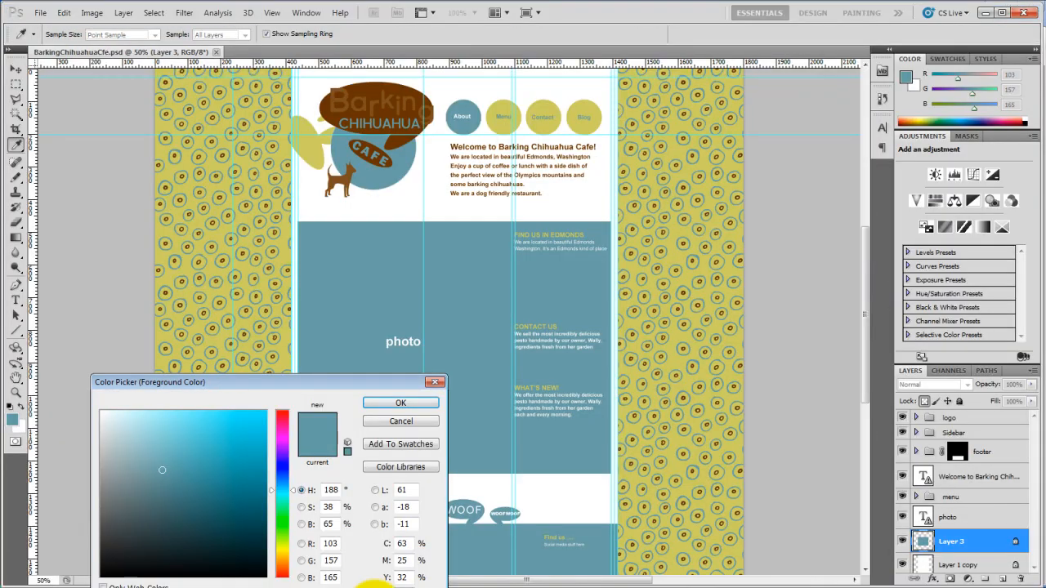
- Sample the logo's dark brown (RGB 102, 51, 0) with the eyedropper and return to the skin editor
{"action": "left_click", "coordinate": [389, 159]}
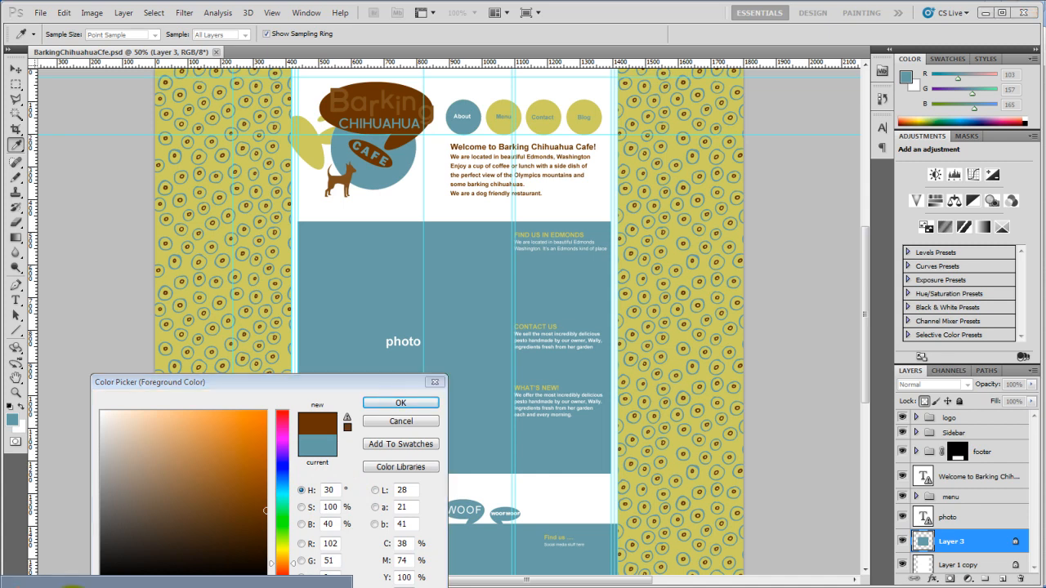
{"action": "left_click", "coordinate": [74, 587]}
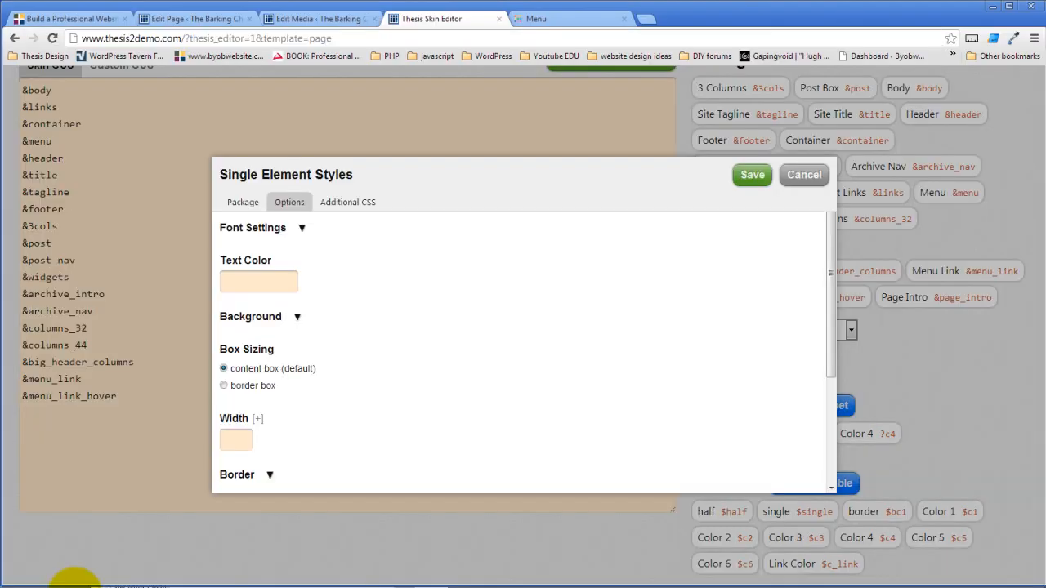
- Give the Page Intro Text package text colour 663300 and save it
{"action": "left_click", "coordinate": [270, 281]}
{"action": "type", "text": "663300"}
{"action": "left_click", "coordinate": [543, 311]}
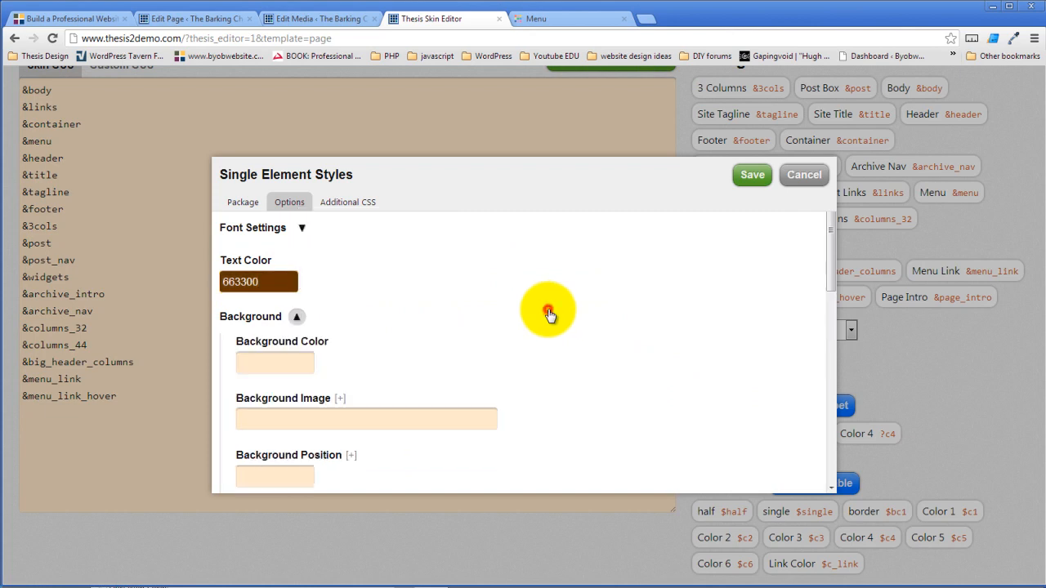
{"action": "scroll", "coordinate": [550, 316], "scroll_direction": "down", "scroll_amount": 2}
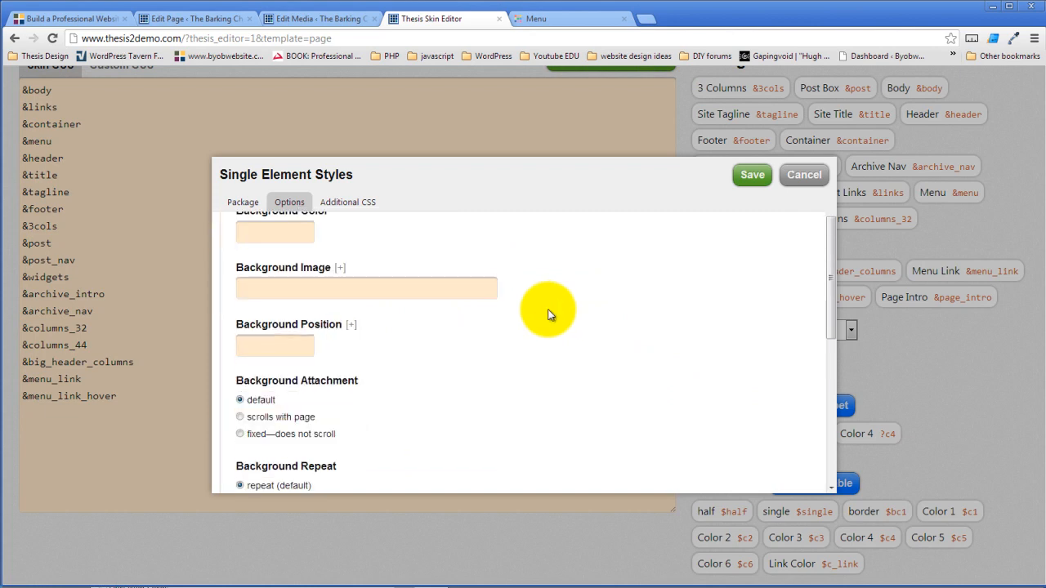
{"action": "scroll", "coordinate": [550, 315], "scroll_direction": "up", "scroll_amount": 2}
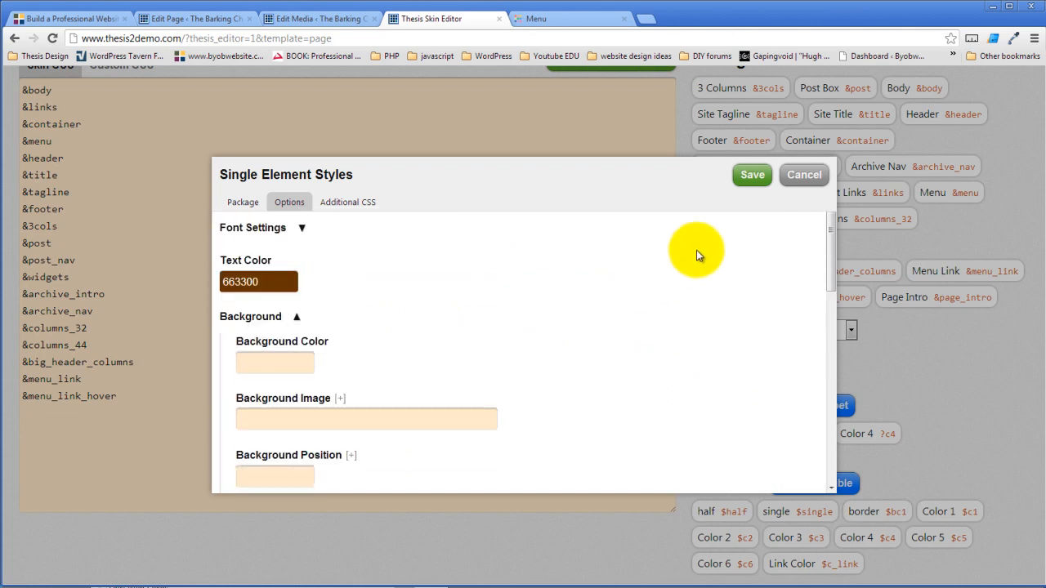
{"action": "left_click", "coordinate": [752, 175]}
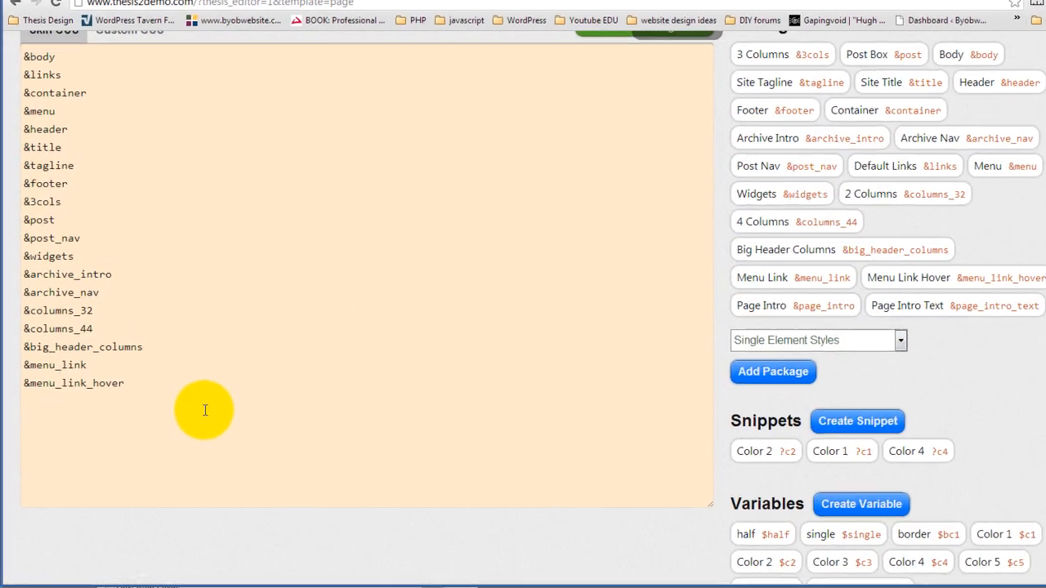
- Add &page_intro and &page_intro_text lines to the Skin CSS and save and compile
{"action": "left_click", "coordinate": [155, 381]}
{"action": "key", "text": "Return"}
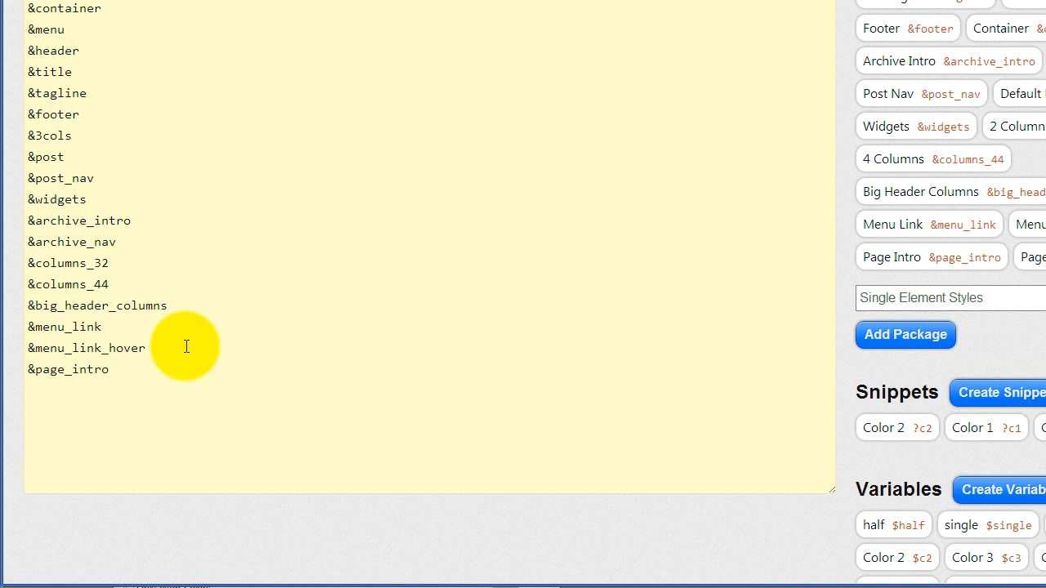
{"action": "left_click_drag", "start_coordinate": [149, 367], "coordinate": [12, 367]}
{"action": "key", "text": "ctrl+c"}
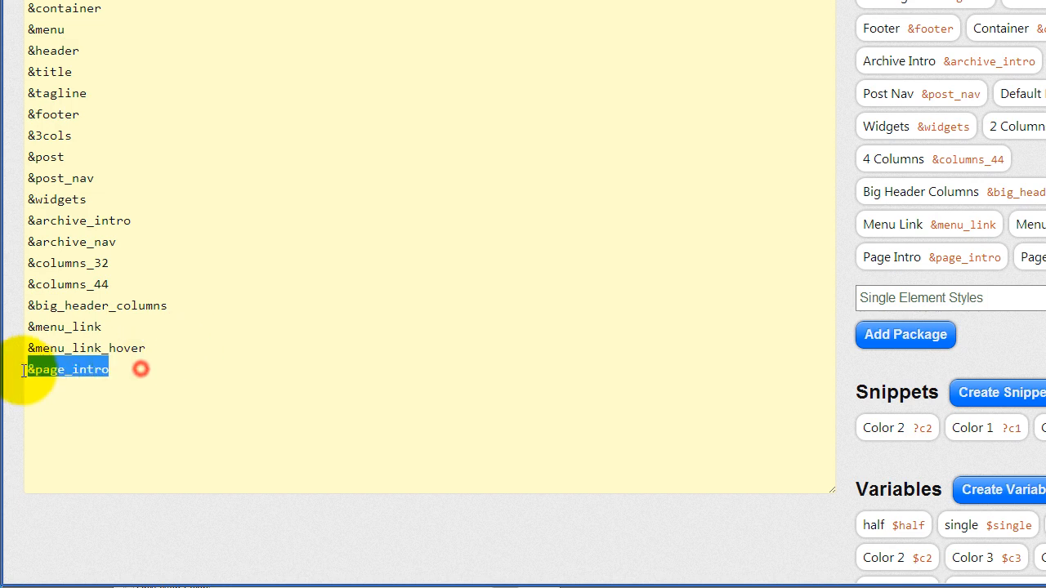
{"action": "left_click", "coordinate": [184, 360]}
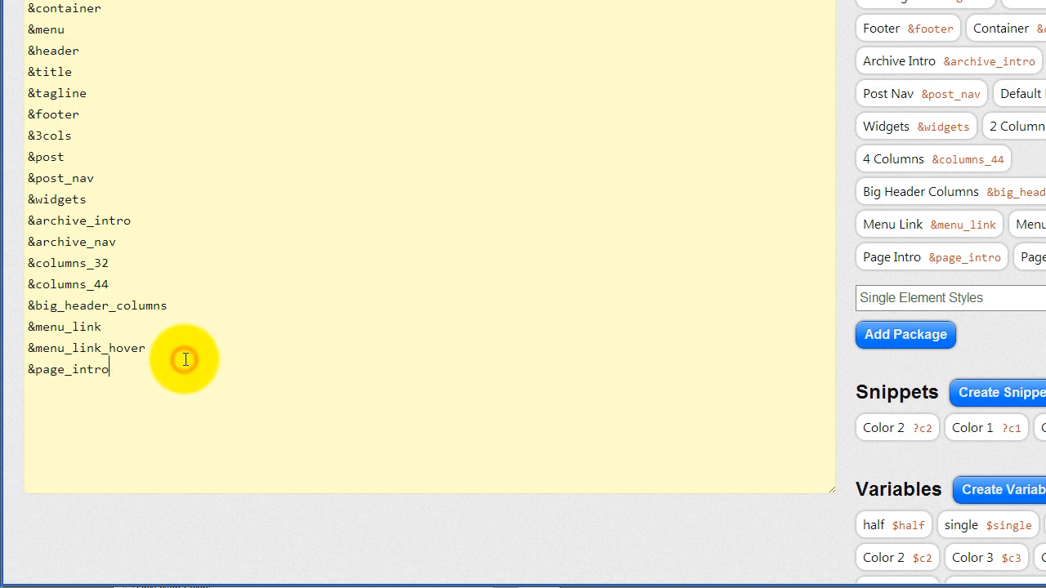
{"action": "key", "text": "Return"}
{"action": "key", "text": "ctrl+v"}
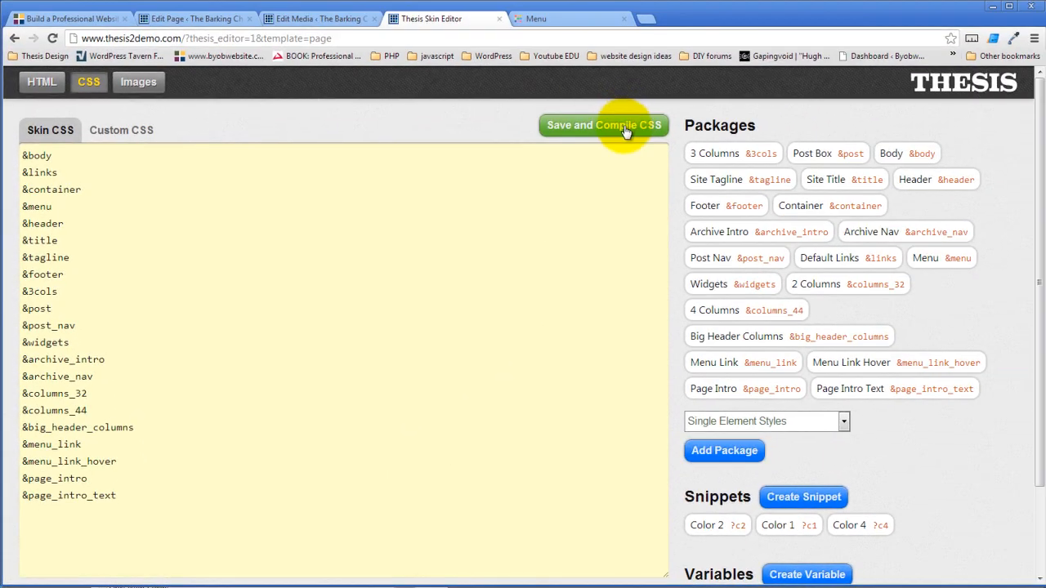
{"action": "left_click", "coordinate": [661, 105]}
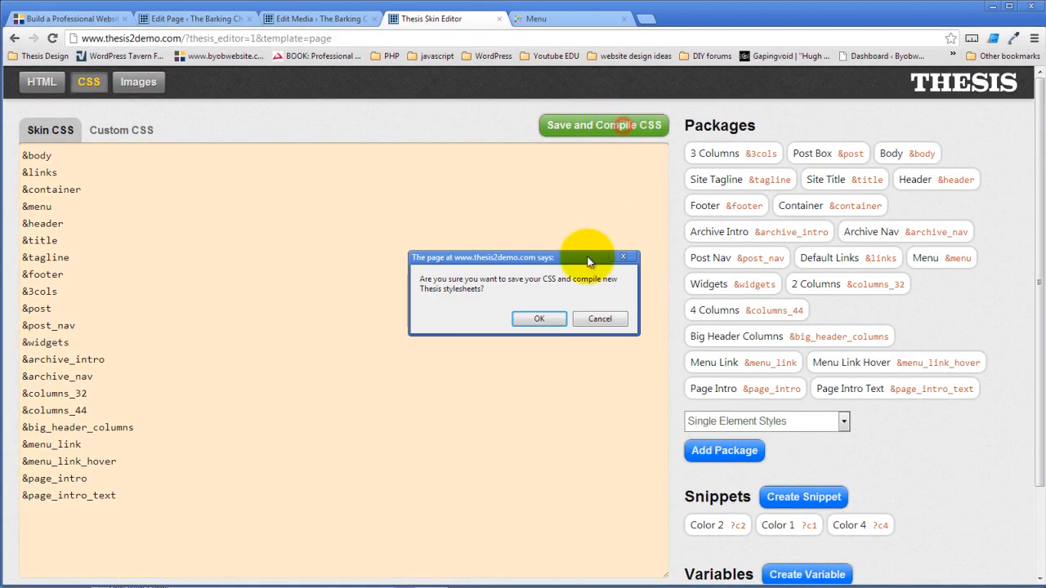
- Confirm compiling the CSS and reload the live Menu page to check the styles
{"action": "left_click", "coordinate": [575, 300]}
{"action": "left_click", "coordinate": [549, 20]}
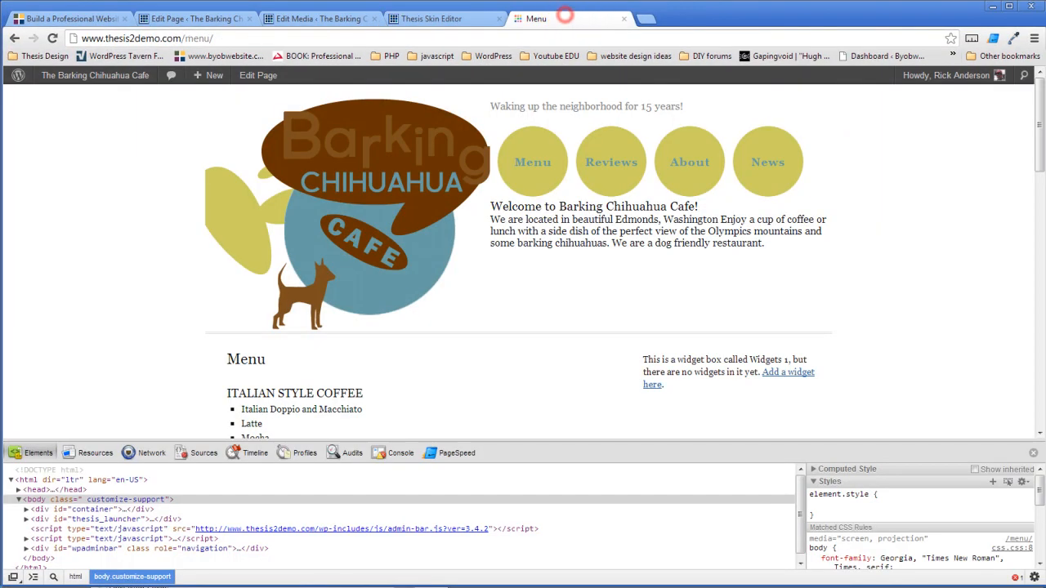
{"action": "left_click", "coordinate": [51, 37]}
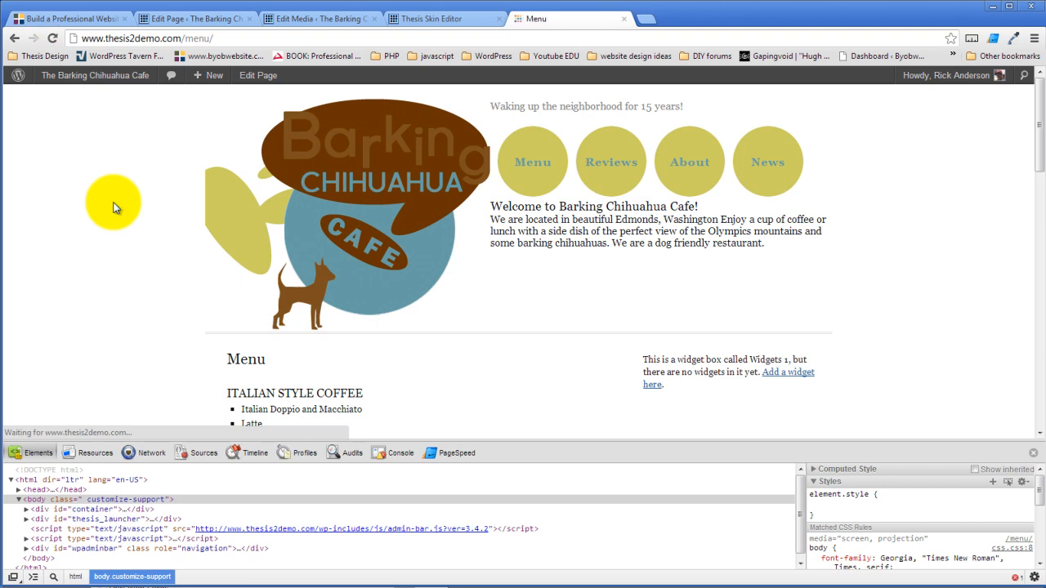
- Save and compile the skin CSS again, then go to the Page template's HTML layout
{"action": "left_click", "coordinate": [432, 17]}
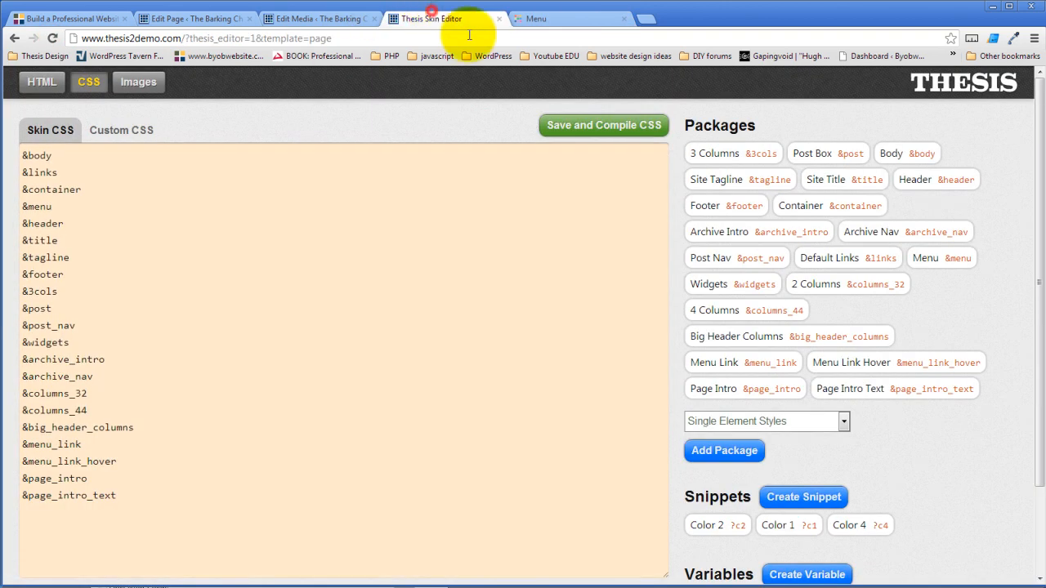
{"action": "left_click", "coordinate": [613, 128]}
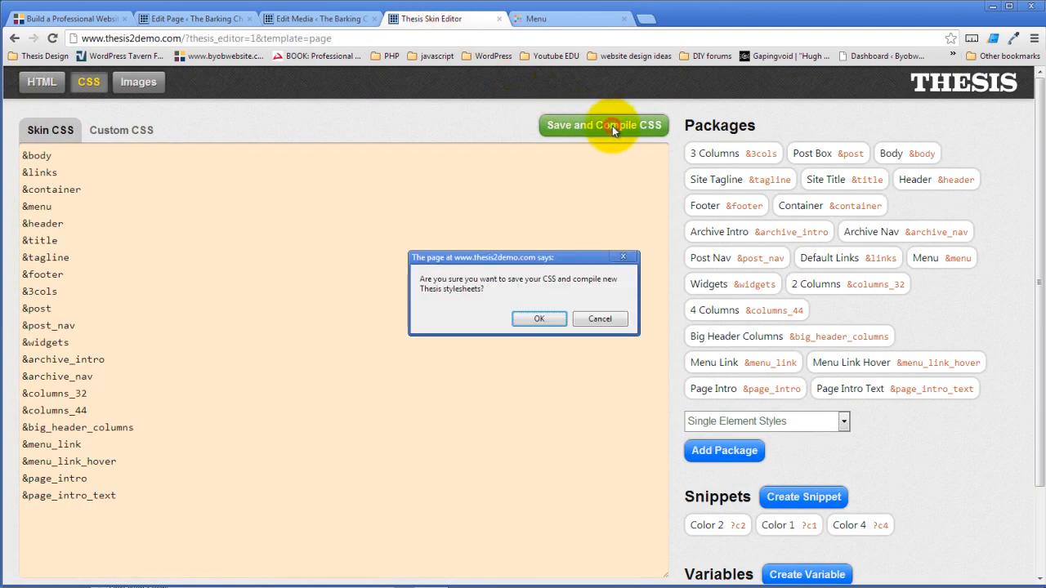
{"action": "left_click", "coordinate": [540, 320]}
{"action": "left_click", "coordinate": [42, 82]}
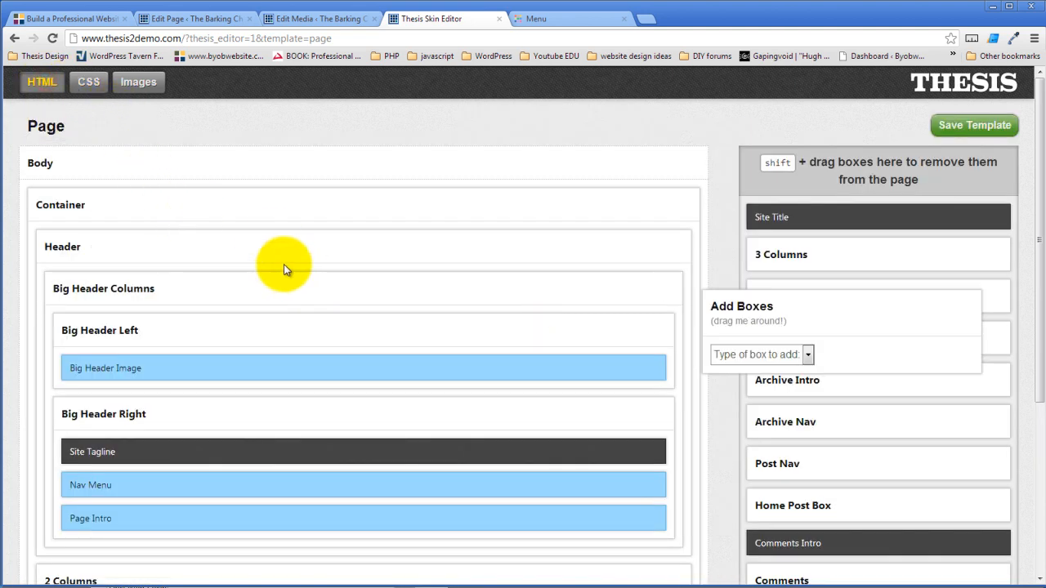
- Change the Page Intro box's HTML id from page_intro to page-intro and save the Page template
{"action": "scroll", "coordinate": [184, 368], "scroll_direction": "down", "scroll_amount": 1}
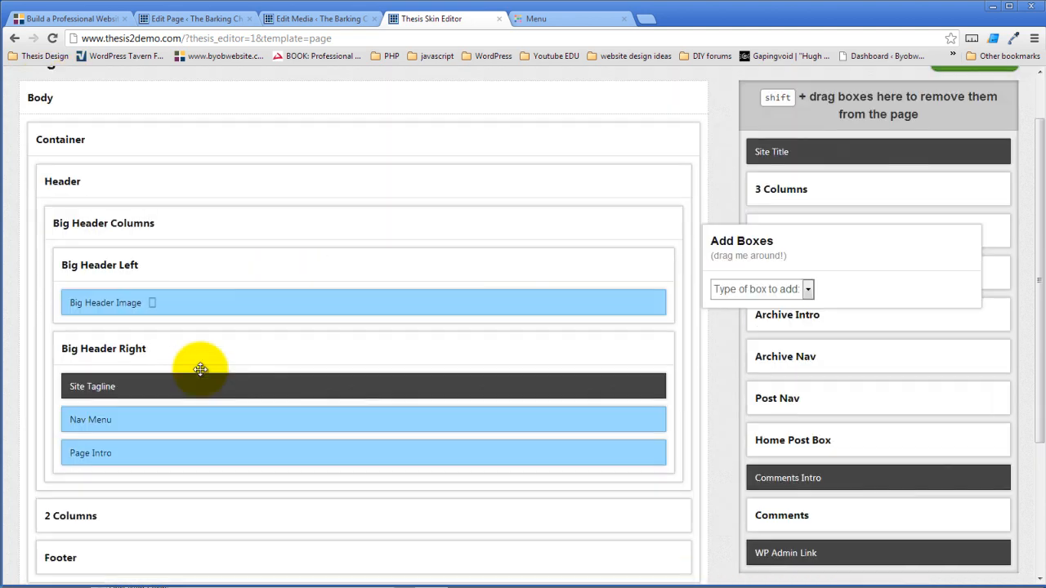
{"action": "left_click", "coordinate": [123, 455]}
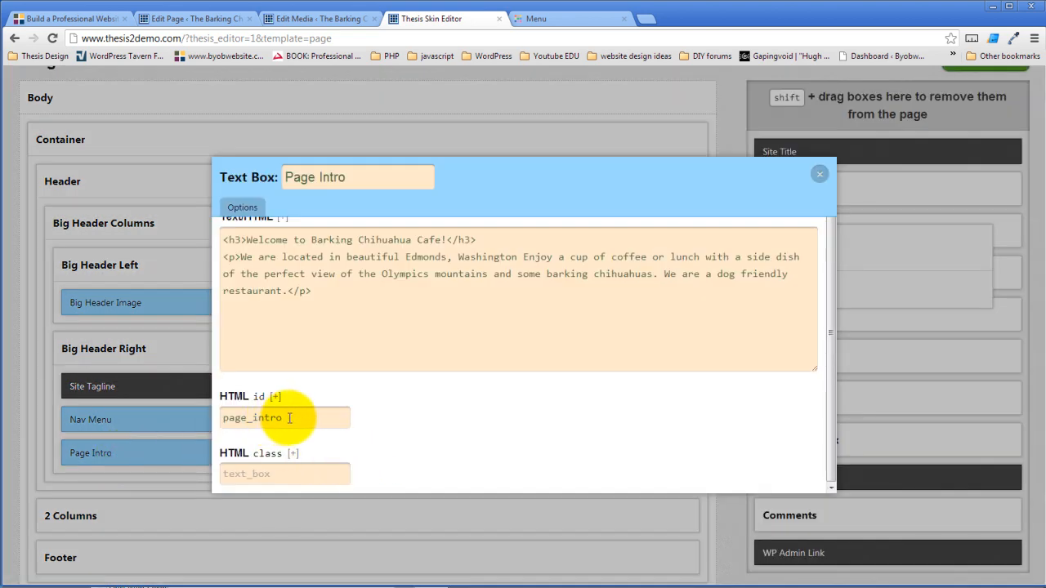
{"action": "left_click_drag", "start_coordinate": [291, 418], "coordinate": [187, 420]}
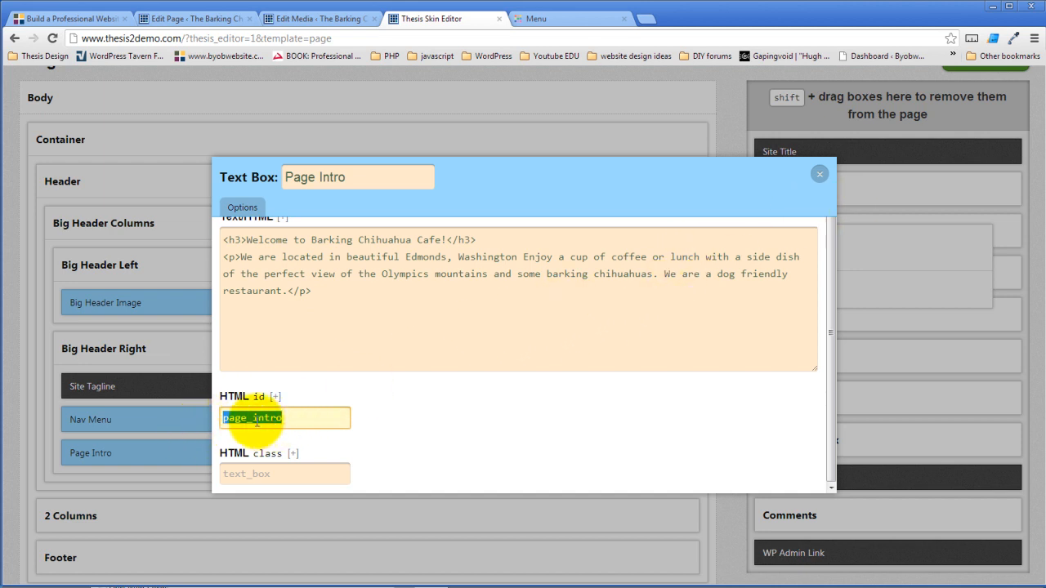
{"action": "left_click", "coordinate": [251, 417]}
{"action": "left_click_drag", "start_coordinate": [247, 418], "coordinate": [252, 420]}
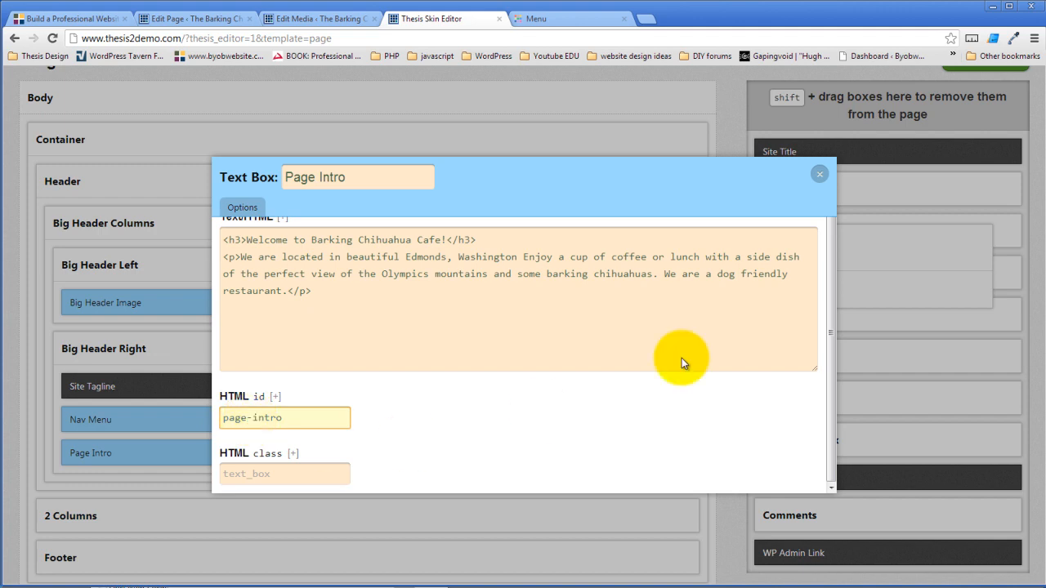
{"action": "left_click", "coordinate": [715, 201]}
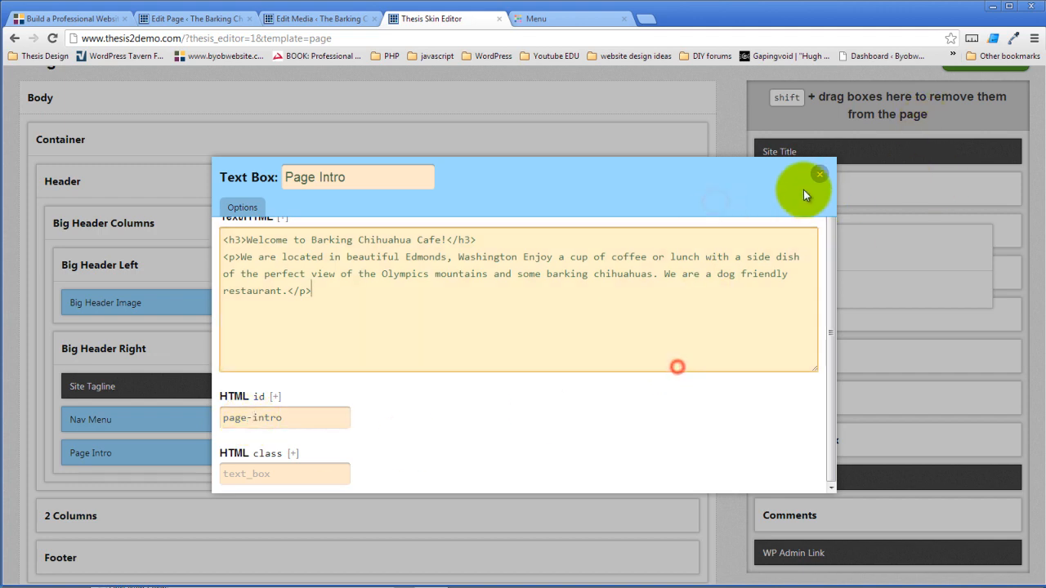
{"action": "left_click", "coordinate": [819, 173]}
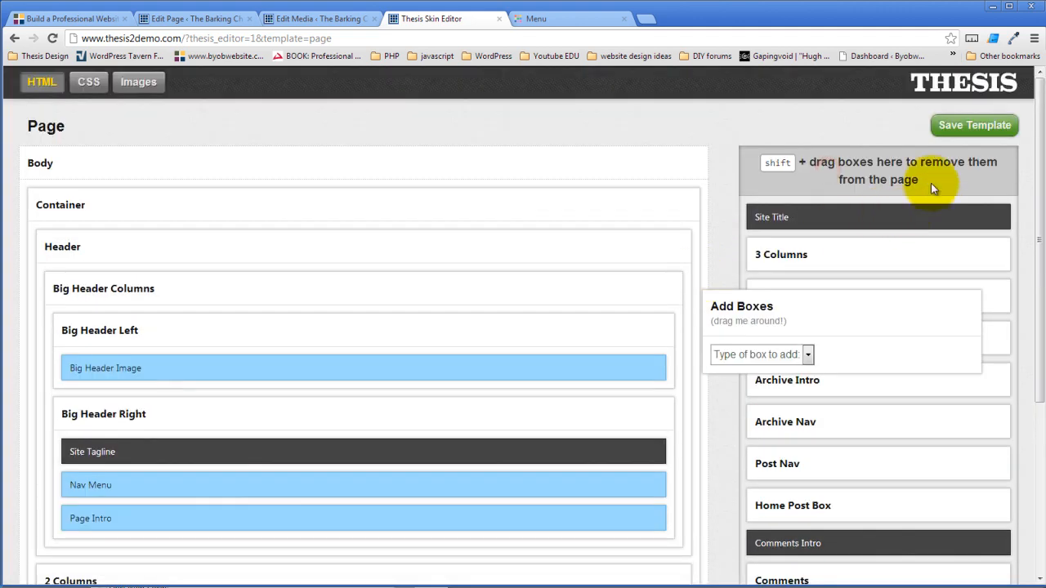
{"action": "left_click", "coordinate": [973, 125]}
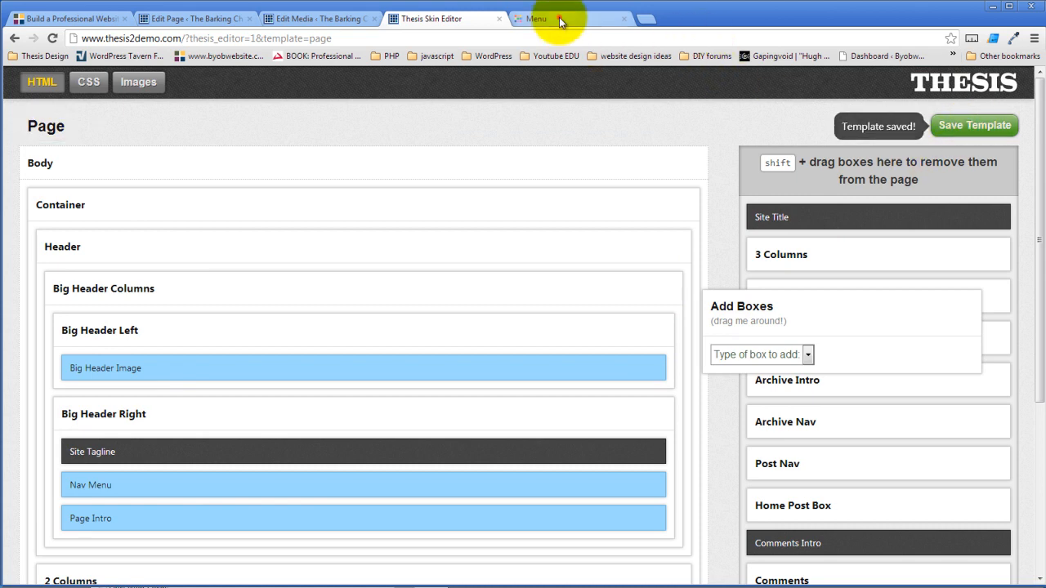
{"action": "left_click", "coordinate": [559, 17]}
{"action": "left_click", "coordinate": [50, 37]}
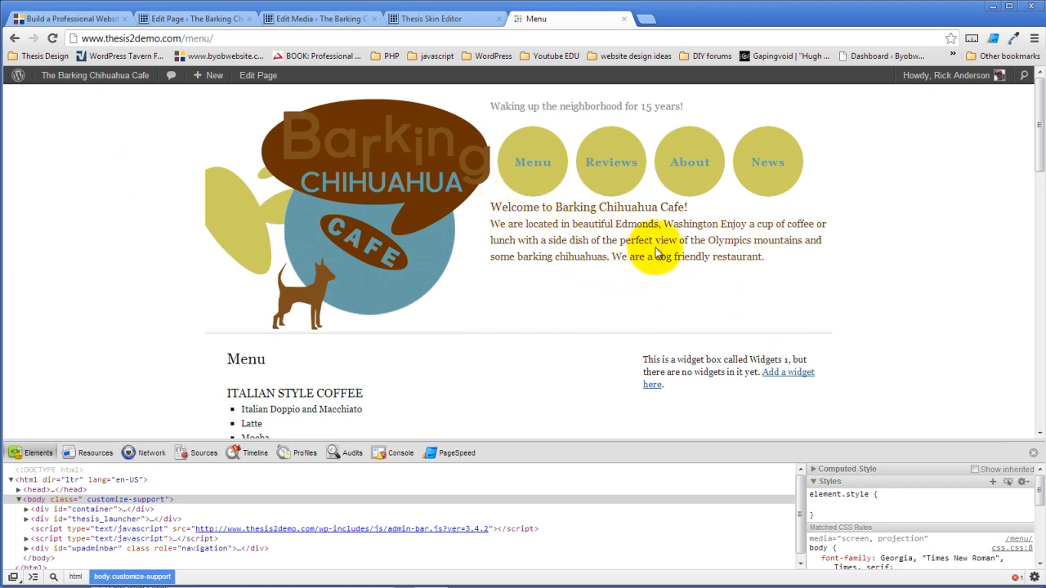
{"action": "left_click", "coordinate": [443, 18]}
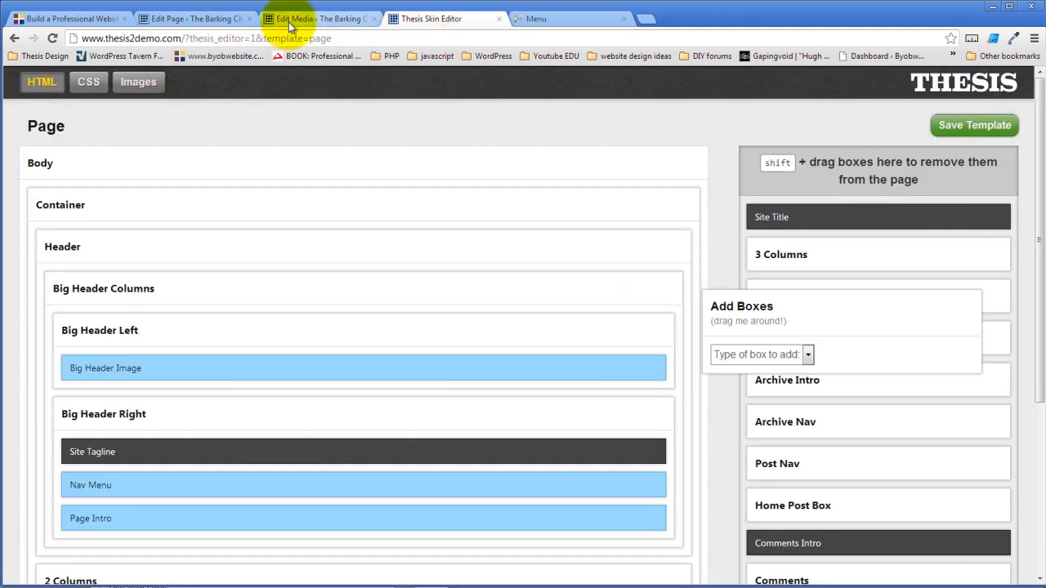
- Open the Page Intro Text package's font settings from the skin CSS package list
{"action": "left_click", "coordinate": [88, 81]}
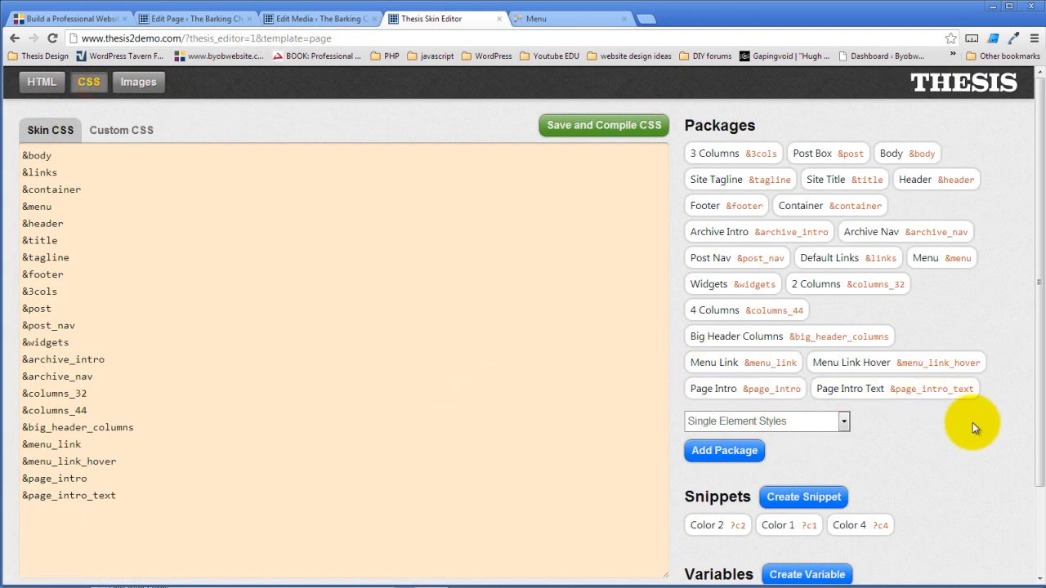
{"action": "left_click", "coordinate": [922, 390]}
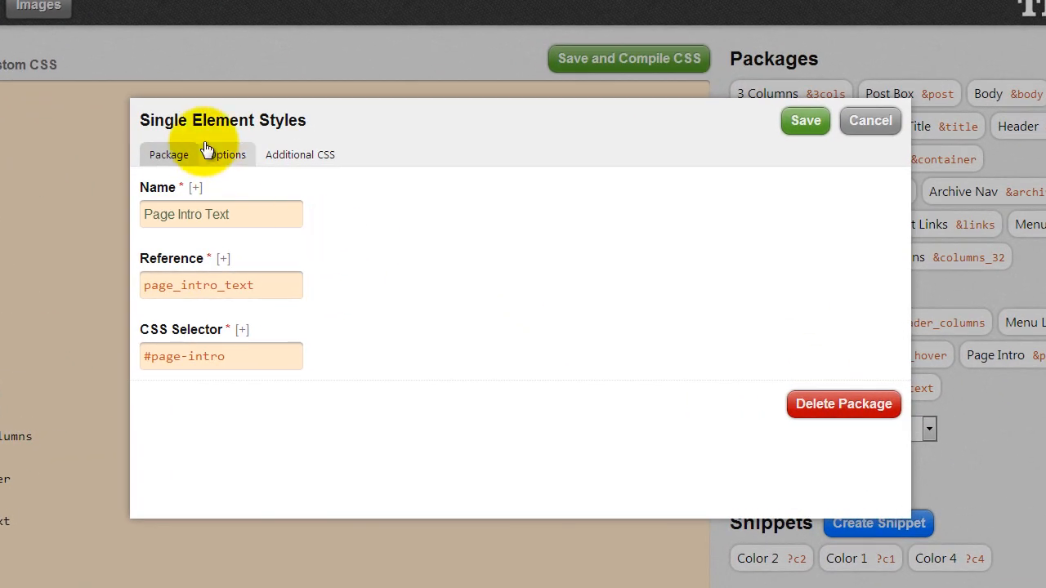
{"action": "left_click", "coordinate": [269, 186]}
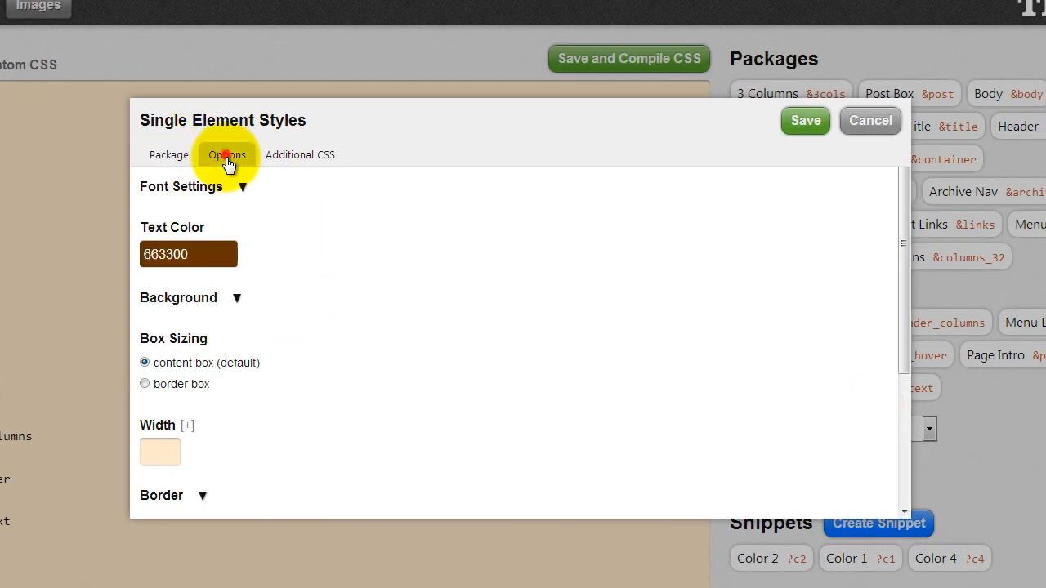
{"action": "scroll", "coordinate": [358, 237], "scroll_direction": "down", "scroll_amount": 1}
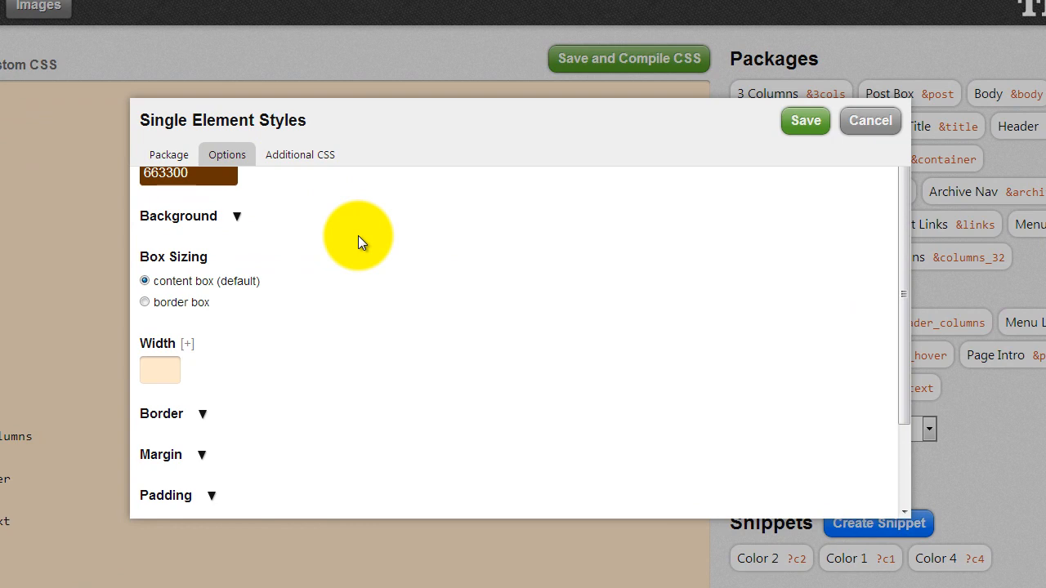
{"action": "scroll", "coordinate": [358, 236], "scroll_direction": "up", "scroll_amount": 1}
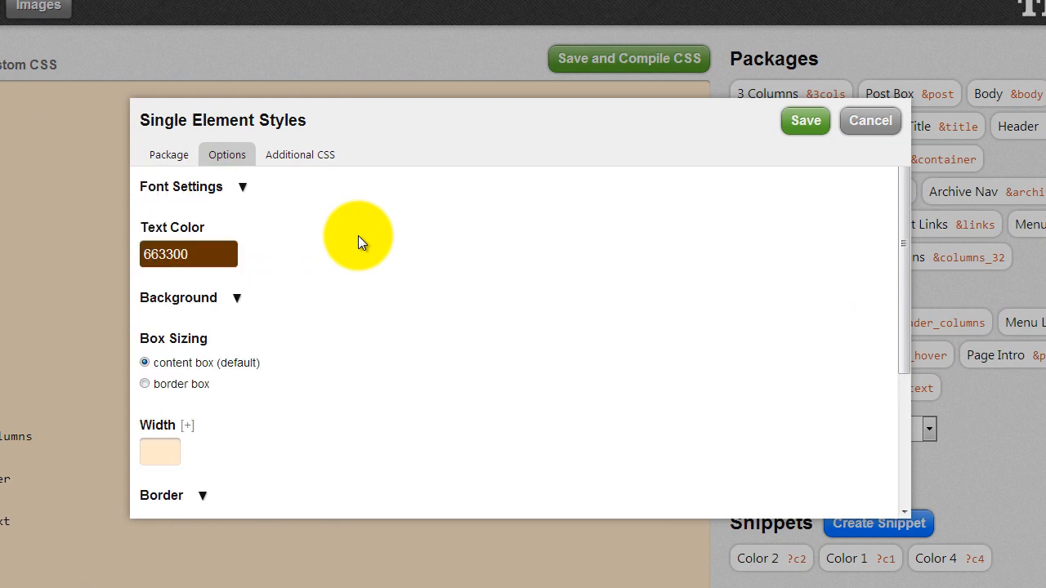
{"action": "left_click", "coordinate": [243, 186]}
{"action": "scroll", "coordinate": [400, 279], "scroll_direction": "down", "scroll_amount": 3}
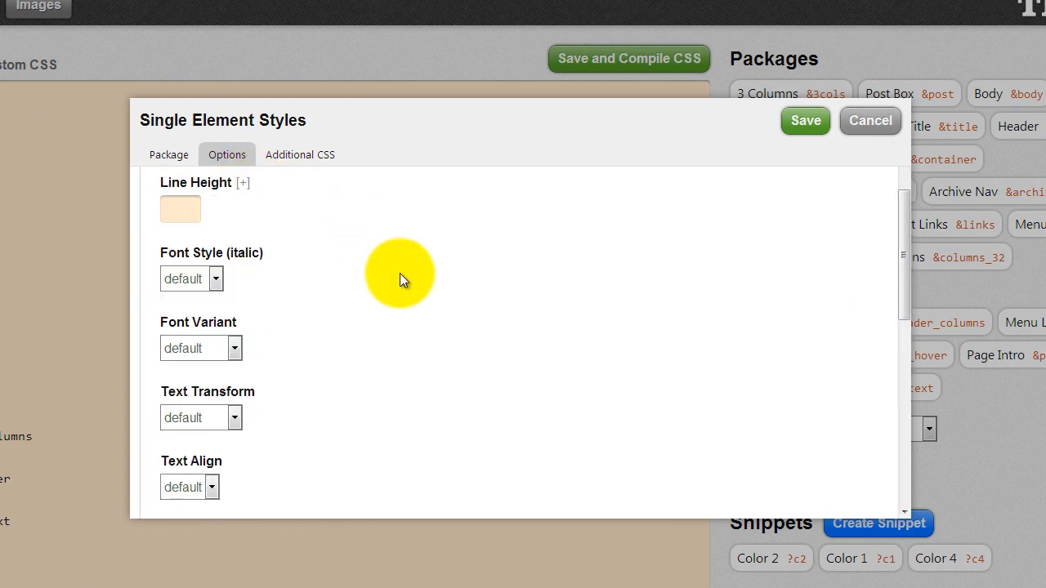
{"action": "scroll", "coordinate": [400, 279], "scroll_direction": "up", "scroll_amount": 3}
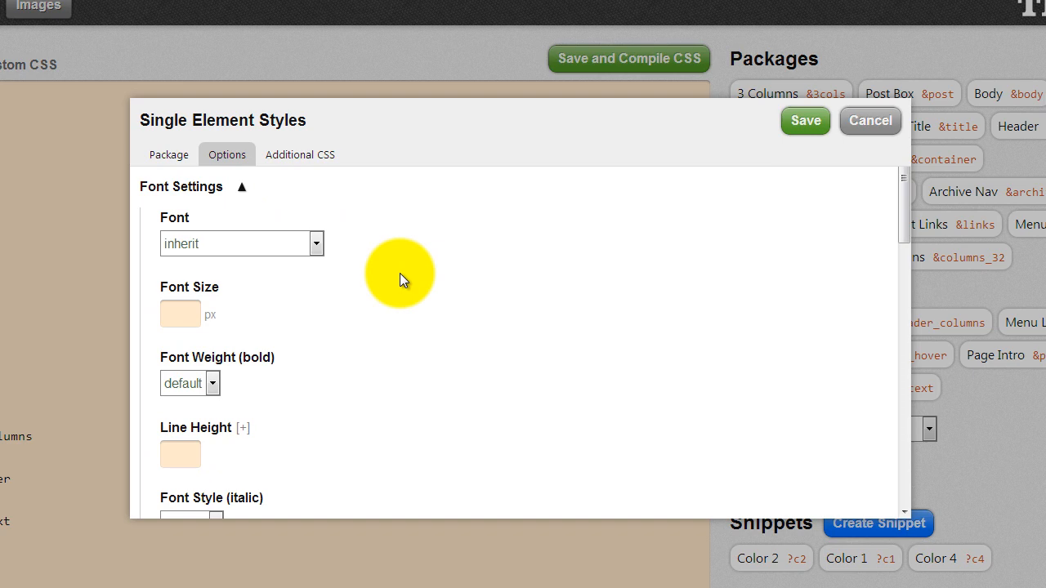
- Enter a 16 px font size, then close the package without saving
{"action": "left_click", "coordinate": [191, 305]}
{"action": "type", "text": "1"}
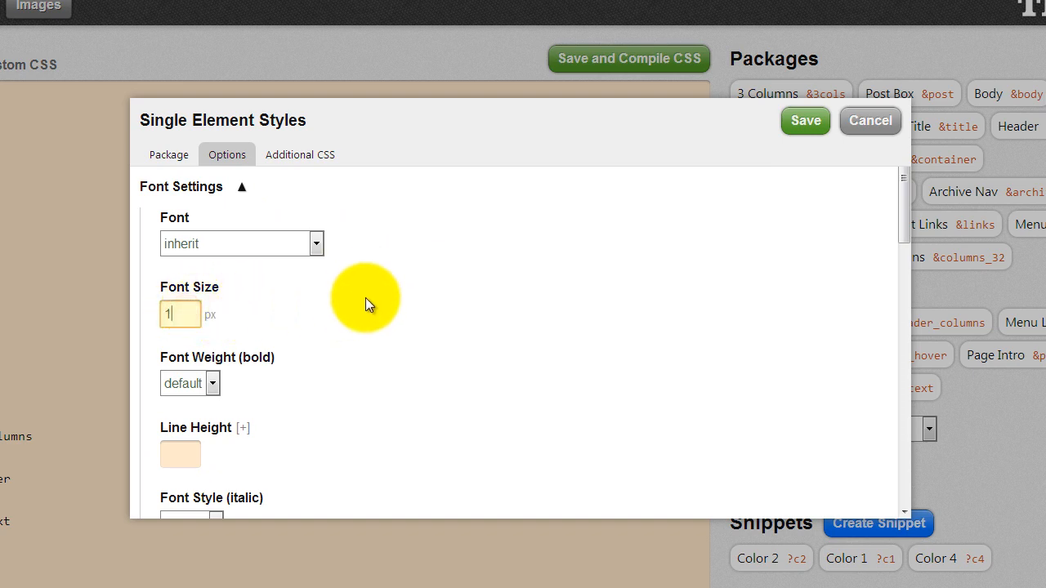
{"action": "type", "text": "6"}
{"action": "left_click", "coordinate": [446, 304]}
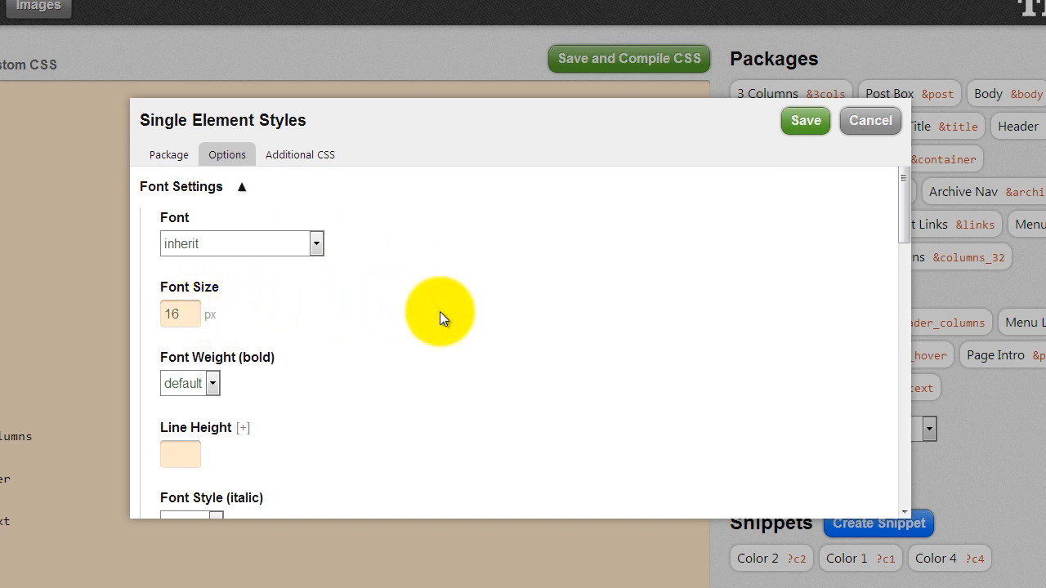
{"action": "scroll", "coordinate": [439, 311], "scroll_direction": "down", "scroll_amount": 3}
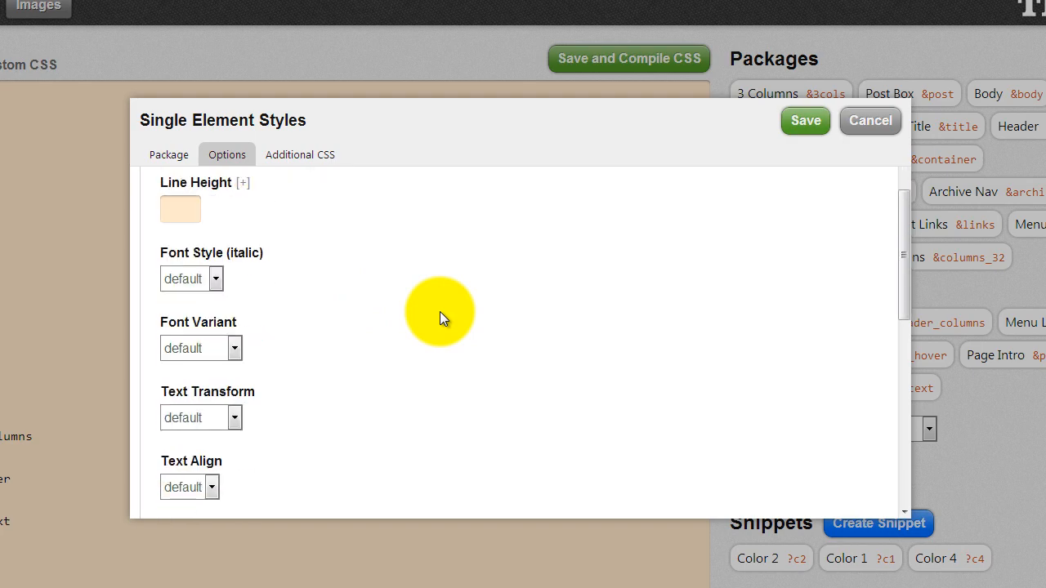
{"action": "scroll", "coordinate": [439, 319], "scroll_direction": "down", "scroll_amount": 4}
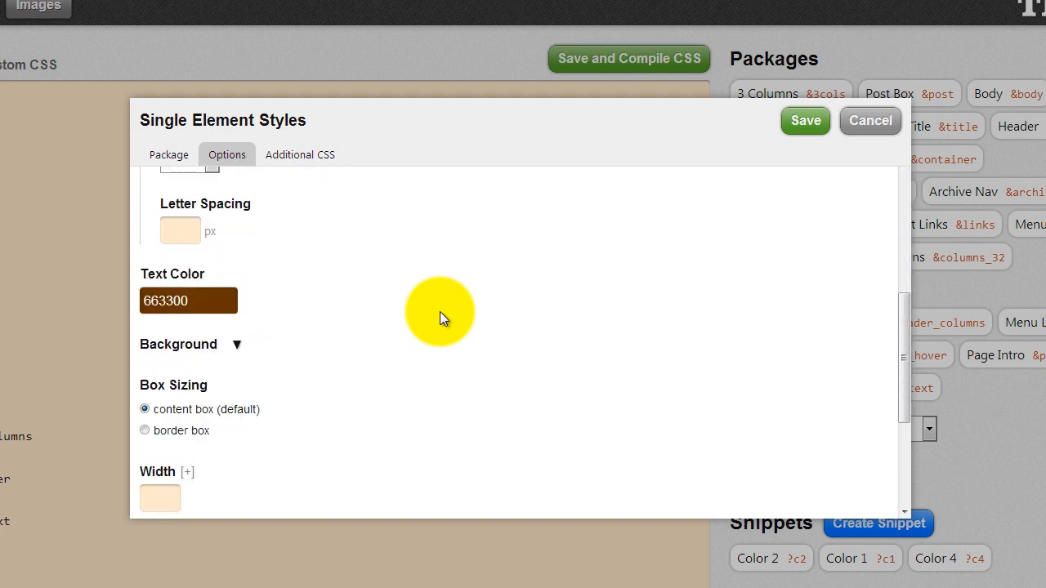
{"action": "scroll", "coordinate": [439, 312], "scroll_direction": "up", "scroll_amount": 5}
{"action": "left_click", "coordinate": [870, 120]}
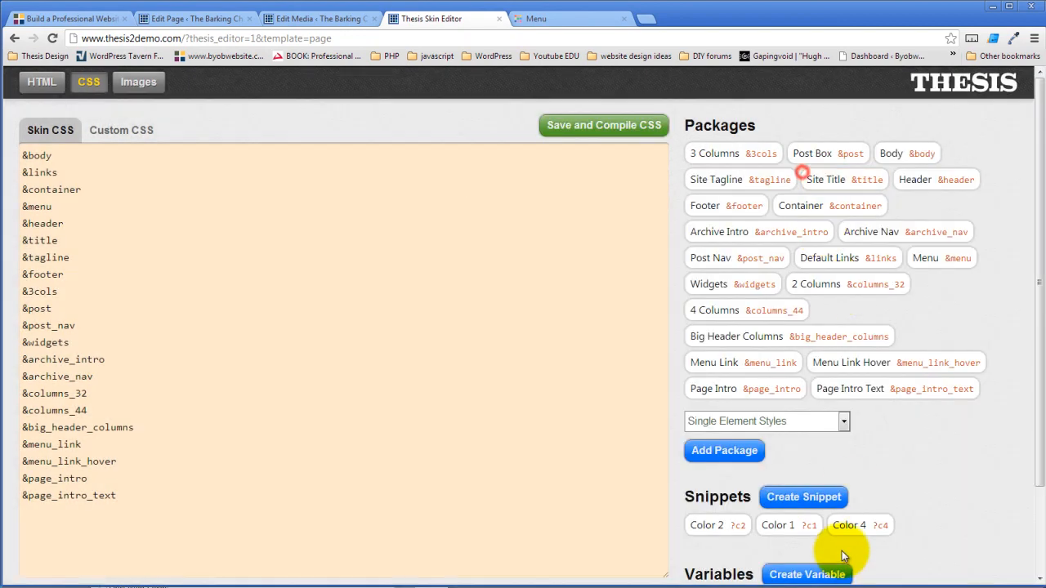
- Set the Page Intro package's font size to 18 with bold weight
{"action": "left_click", "coordinate": [784, 384]}
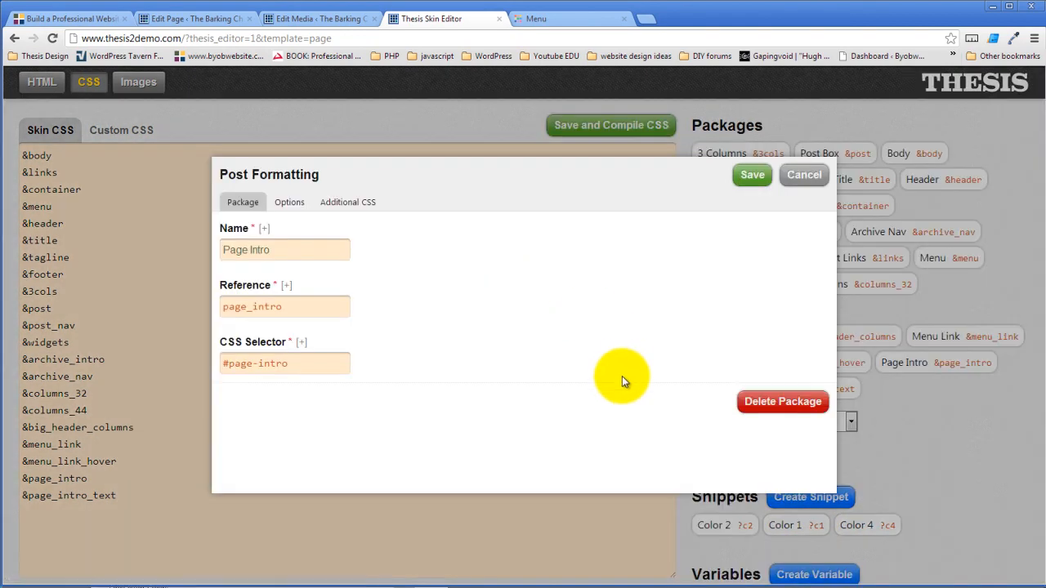
{"action": "left_click", "coordinate": [292, 209]}
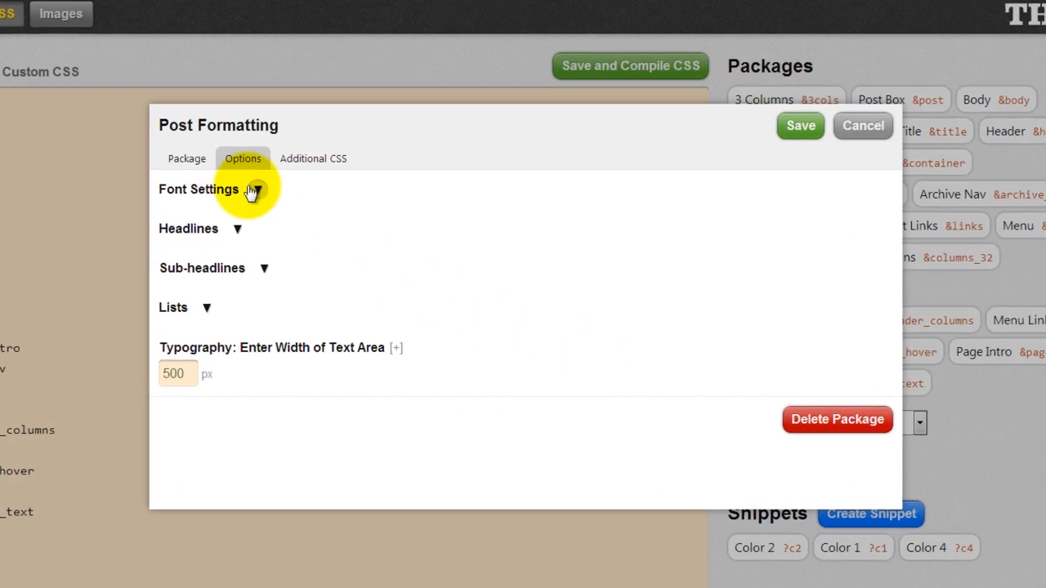
{"action": "left_click", "coordinate": [300, 227]}
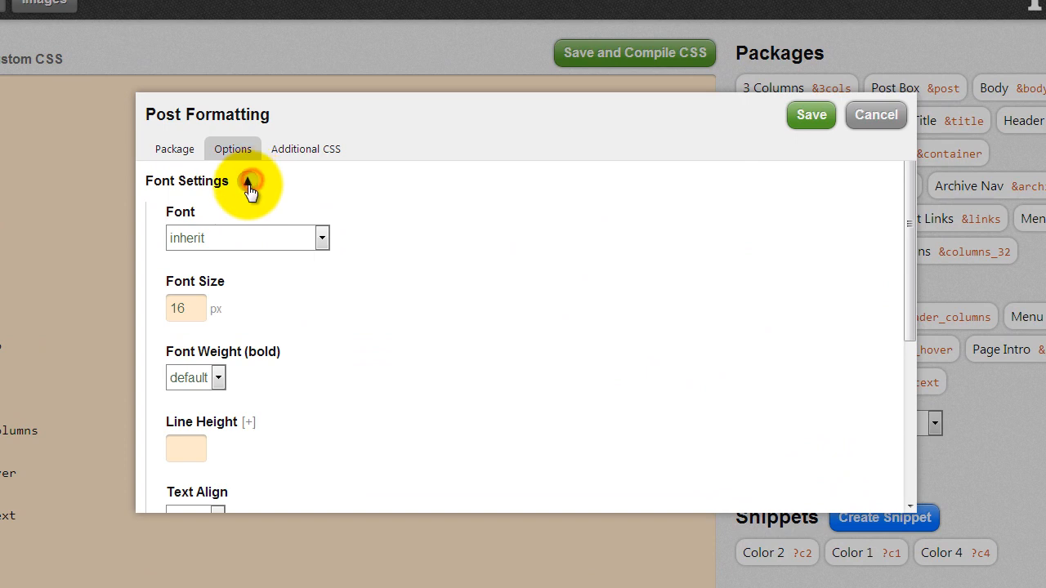
{"action": "double_click", "coordinate": [185, 308]}
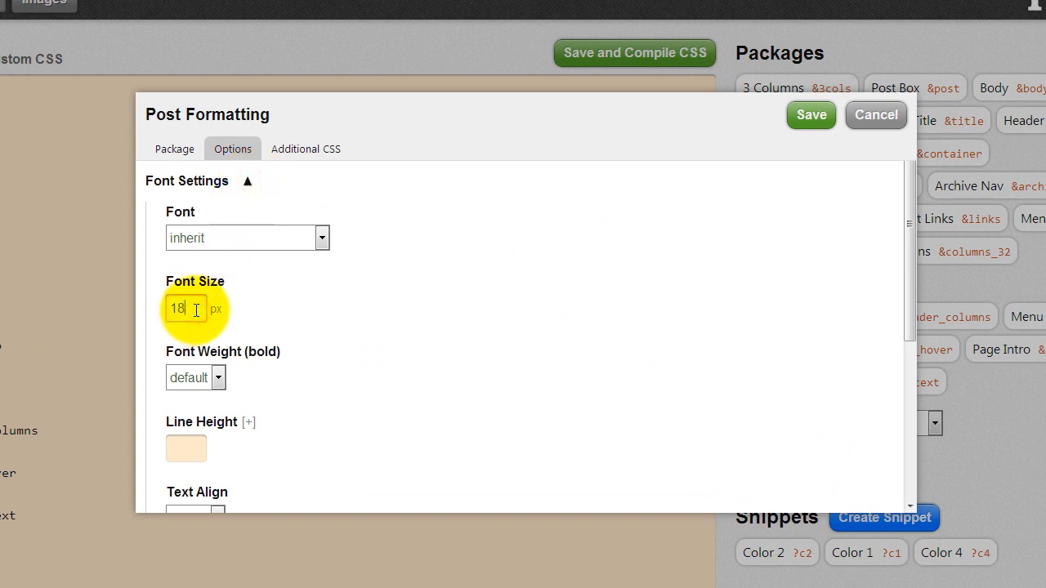
{"action": "type", "text": "18"}
{"action": "left_click", "coordinate": [219, 376]}
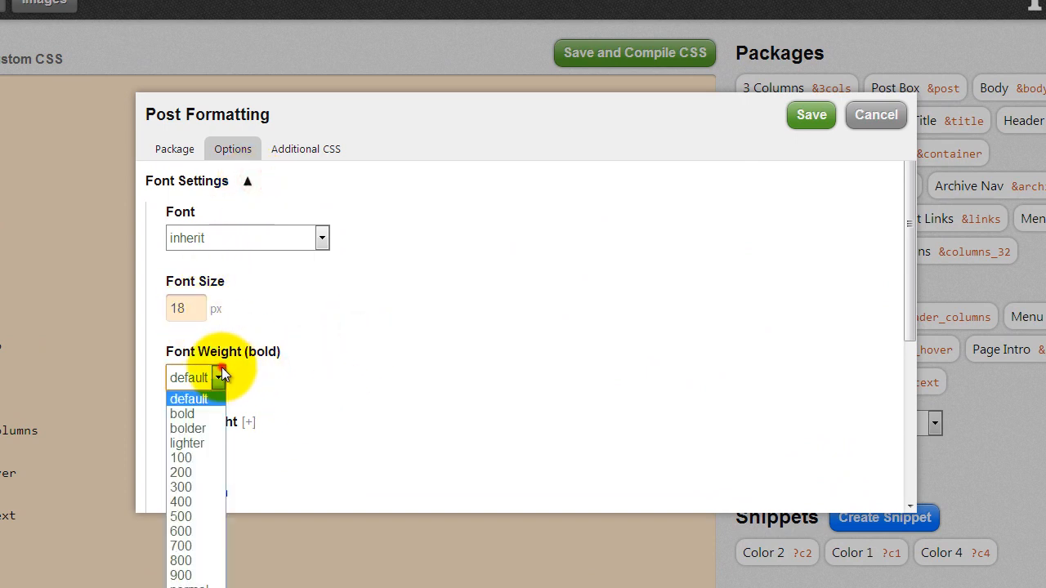
{"action": "left_click", "coordinate": [209, 414]}
- Set the sub-headline font size to 24 with bolder weight
{"action": "scroll", "coordinate": [335, 321], "scroll_direction": "down", "scroll_amount": 3}
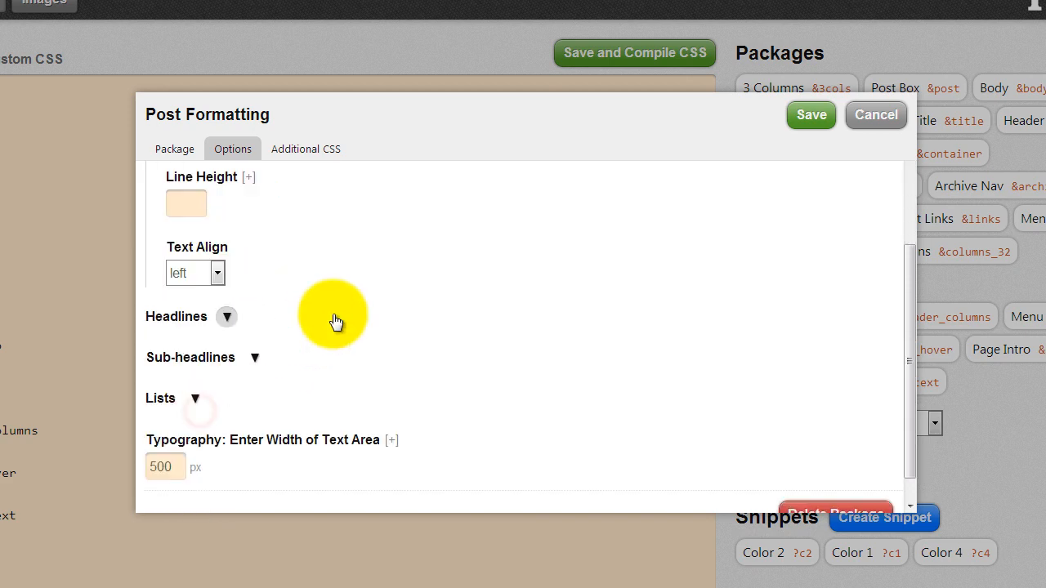
{"action": "left_click", "coordinate": [254, 356]}
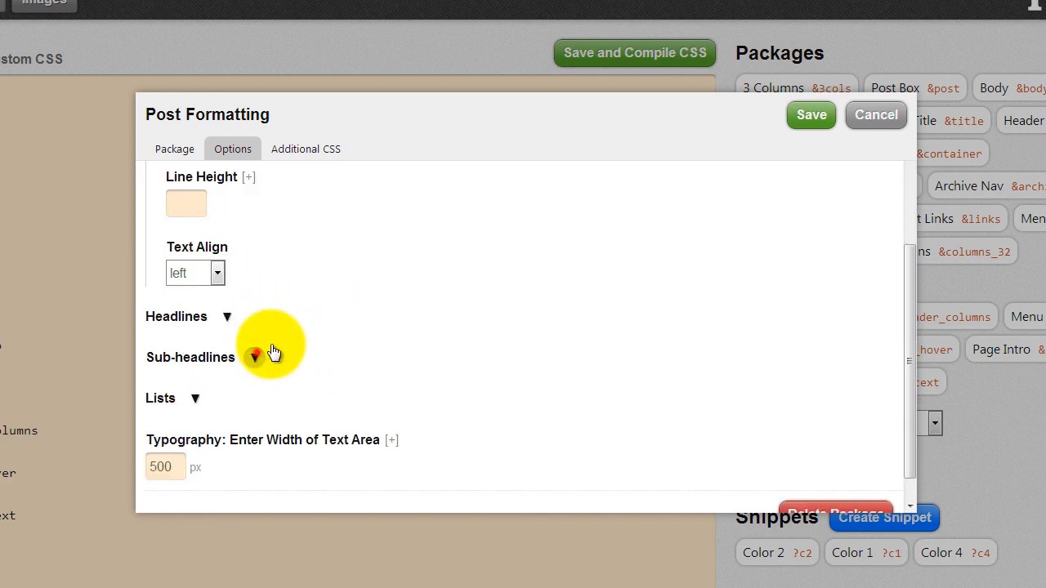
{"action": "scroll", "coordinate": [313, 326], "scroll_direction": "down", "scroll_amount": 3}
{"action": "double_click", "coordinate": [198, 239]}
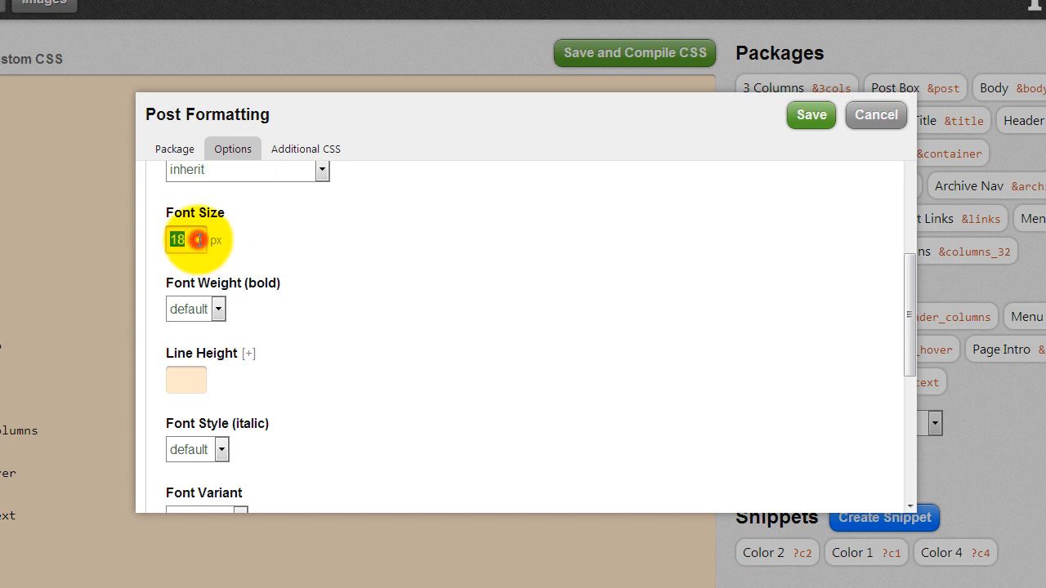
{"action": "type", "text": "24"}
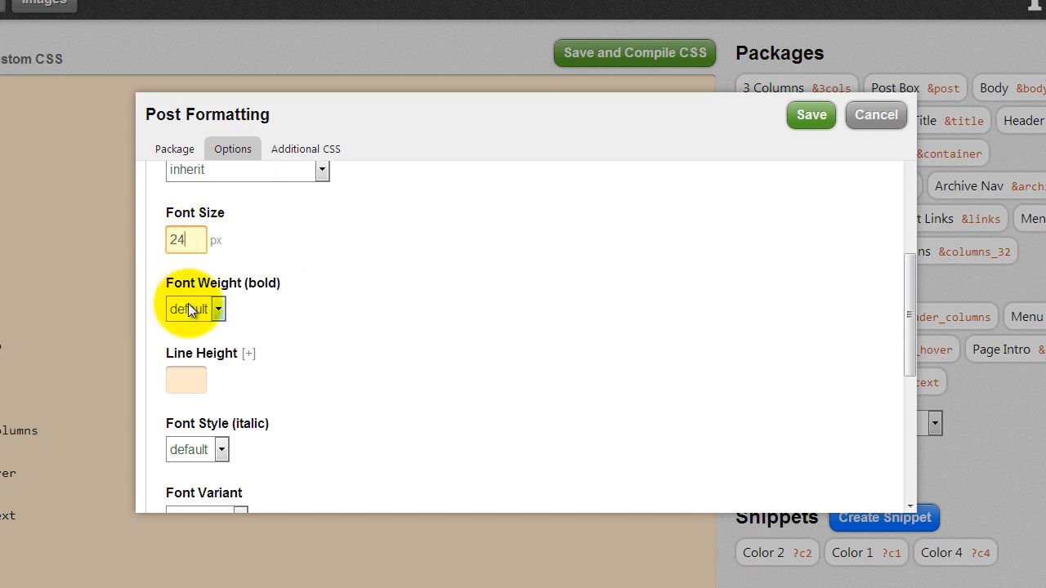
{"action": "left_click", "coordinate": [219, 310]}
{"action": "left_click", "coordinate": [204, 360]}
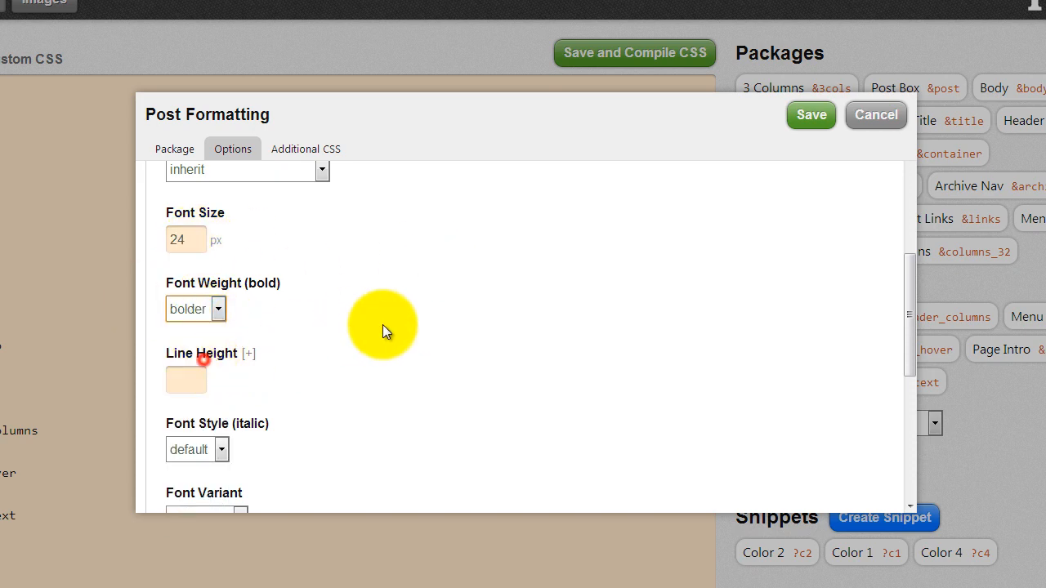
- Enter a line height of 40 and save the package
{"action": "scroll", "coordinate": [450, 304], "scroll_direction": "down", "scroll_amount": 2}
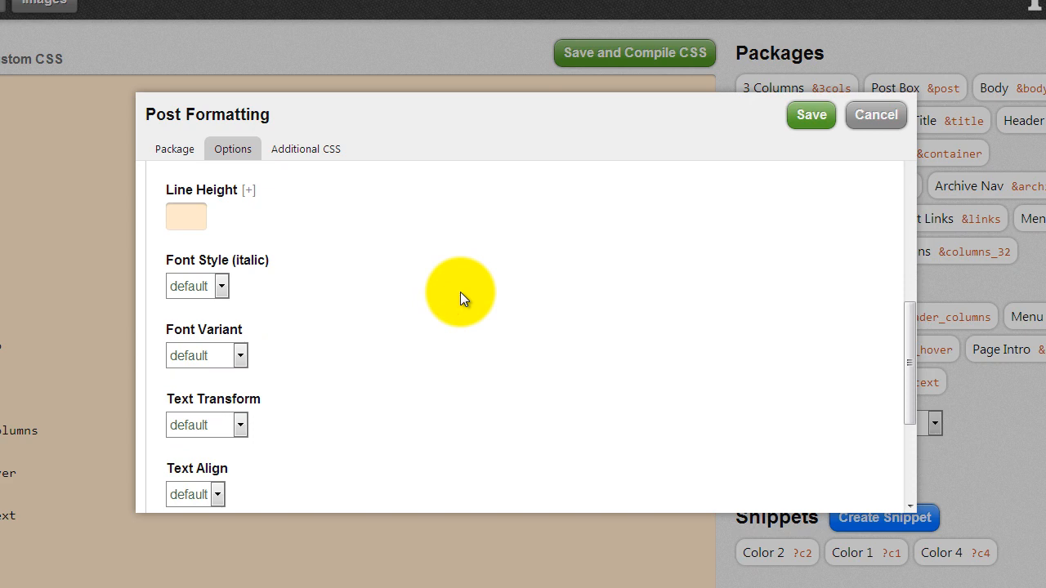
{"action": "scroll", "coordinate": [460, 292], "scroll_direction": "down", "scroll_amount": 2}
{"action": "scroll", "coordinate": [460, 292], "scroll_direction": "up", "scroll_amount": 4}
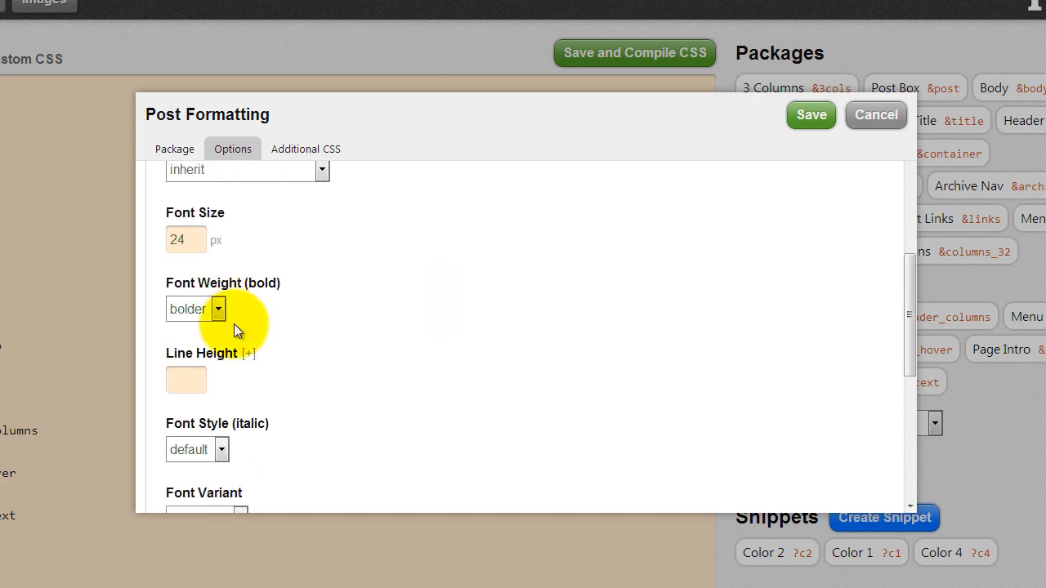
{"action": "left_click", "coordinate": [204, 370]}
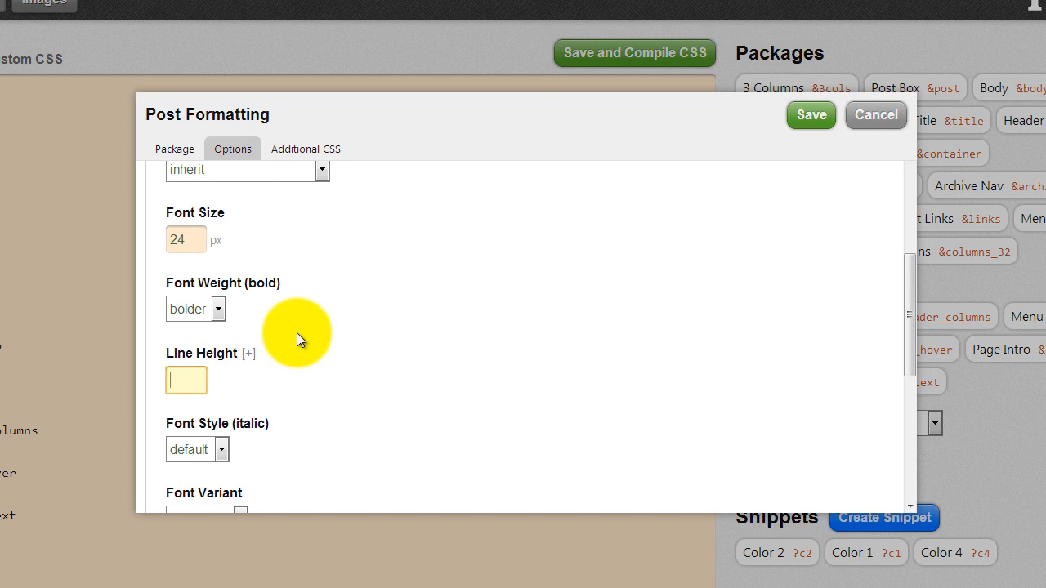
{"action": "type", "text": "40"}
{"action": "scroll", "coordinate": [517, 348], "scroll_direction": "down", "scroll_amount": 2}
{"action": "scroll", "coordinate": [517, 350], "scroll_direction": "down", "scroll_amount": 1}
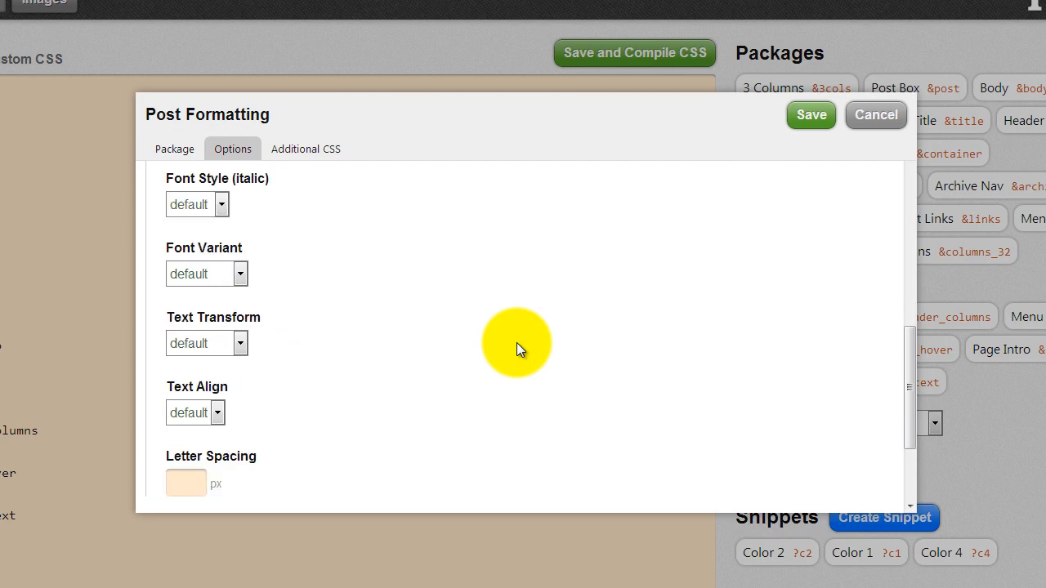
{"action": "scroll", "coordinate": [517, 342], "scroll_direction": "down", "scroll_amount": 1}
{"action": "scroll", "coordinate": [516, 342], "scroll_direction": "down", "scroll_amount": 1}
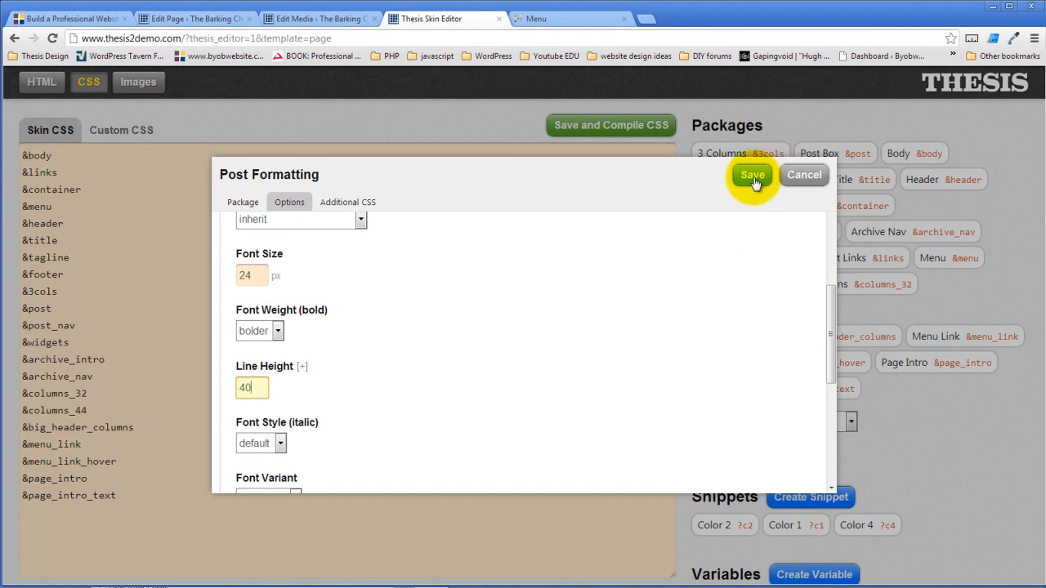
{"action": "left_click", "coordinate": [752, 176]}
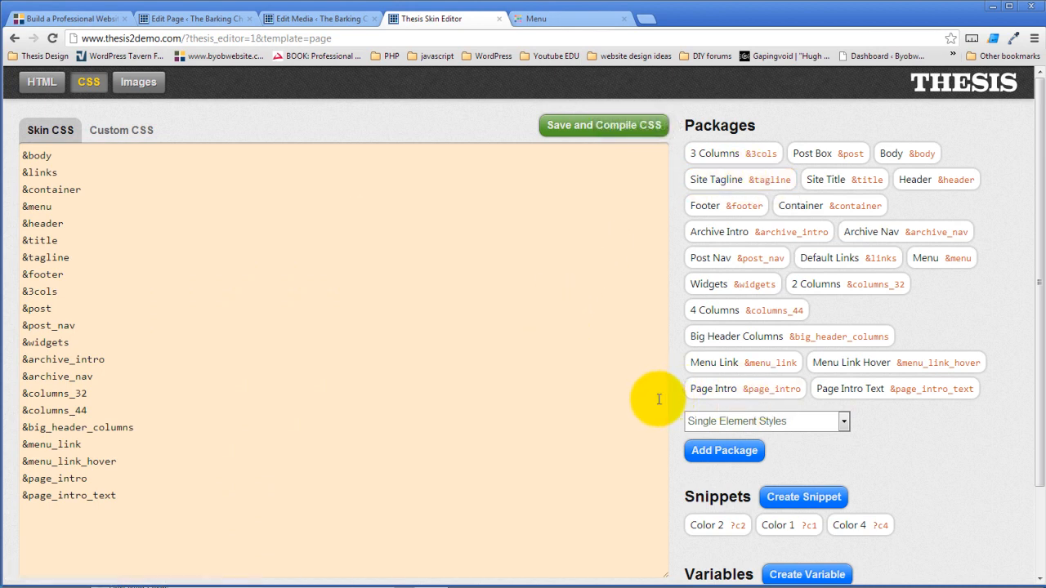
- Save and compile the skin CSS in the skin editor
{"action": "left_click", "coordinate": [336, 18]}
{"action": "left_click", "coordinate": [456, 20]}
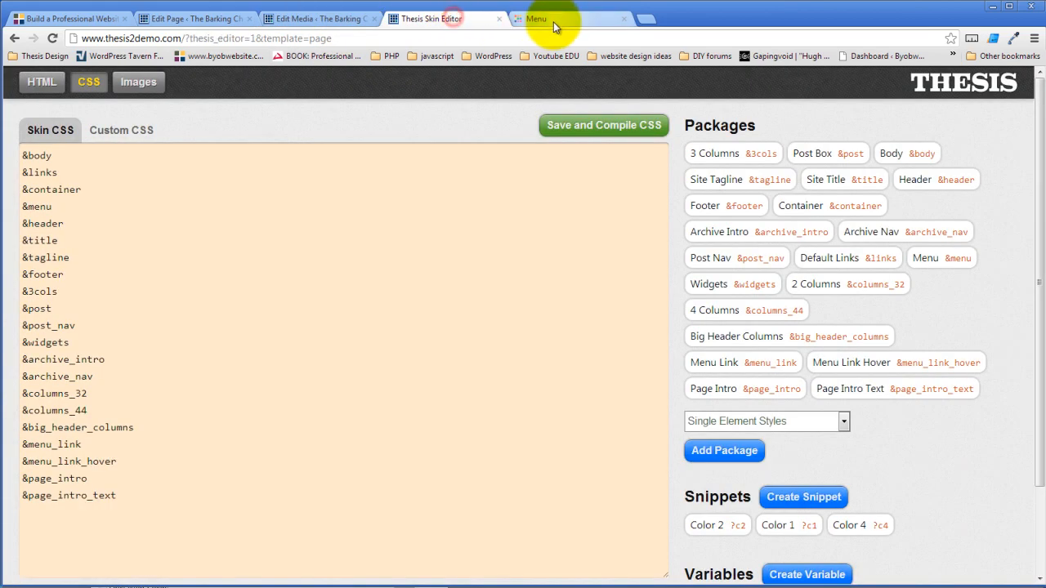
{"action": "left_click", "coordinate": [594, 135]}
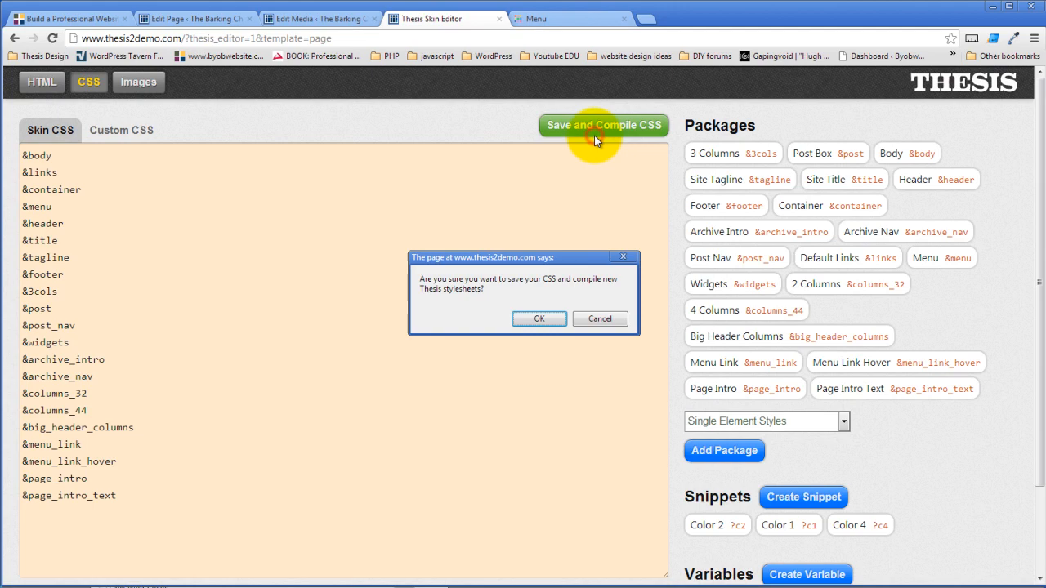
{"action": "left_click", "coordinate": [540, 319]}
- Reload the live Menu page to see the larger bold intro text and inspect its paragraph
{"action": "left_click", "coordinate": [555, 25]}
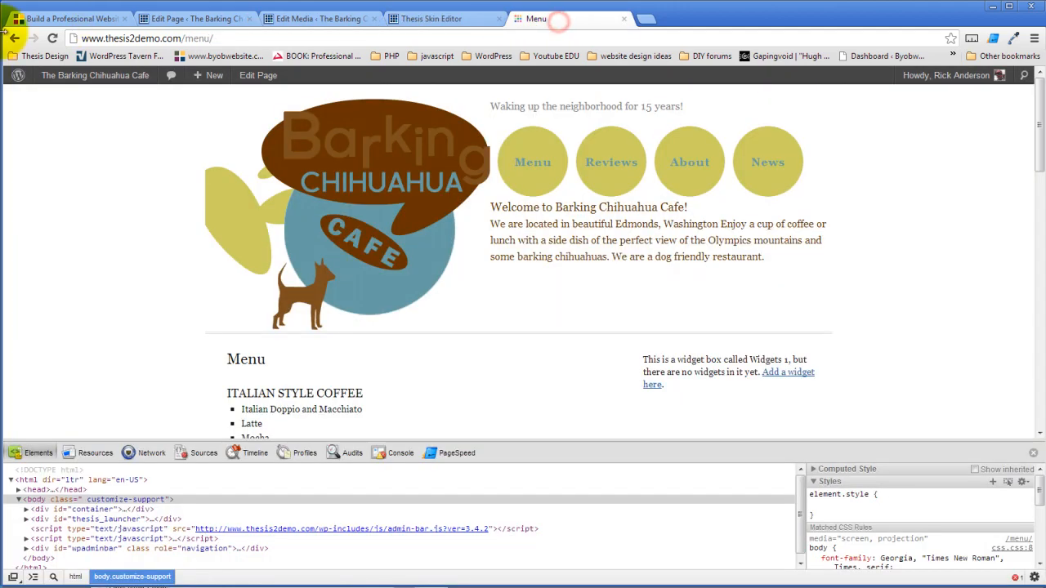
{"action": "left_click", "coordinate": [51, 37]}
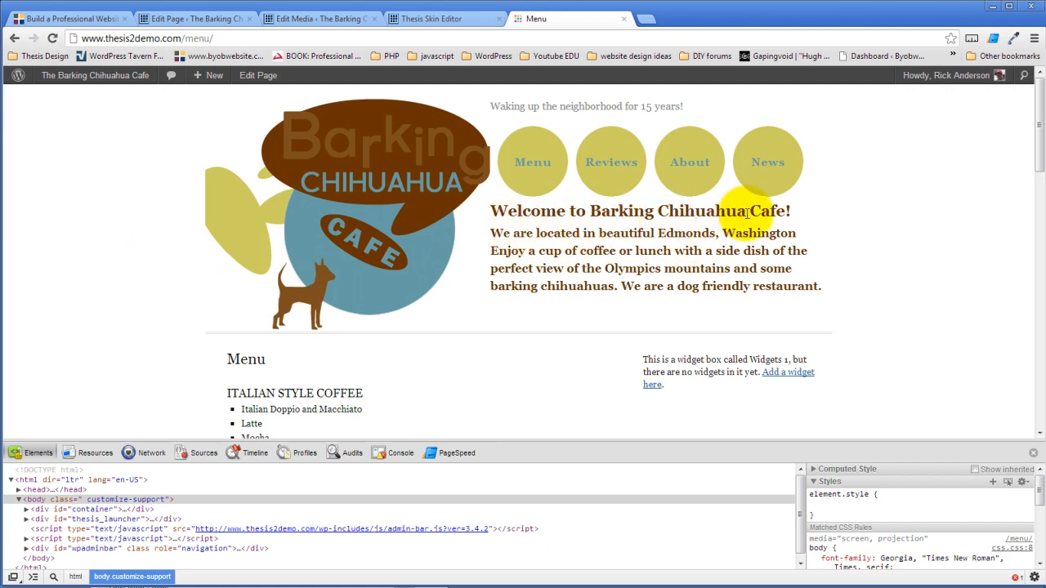
{"action": "right_click", "coordinate": [543, 238]}
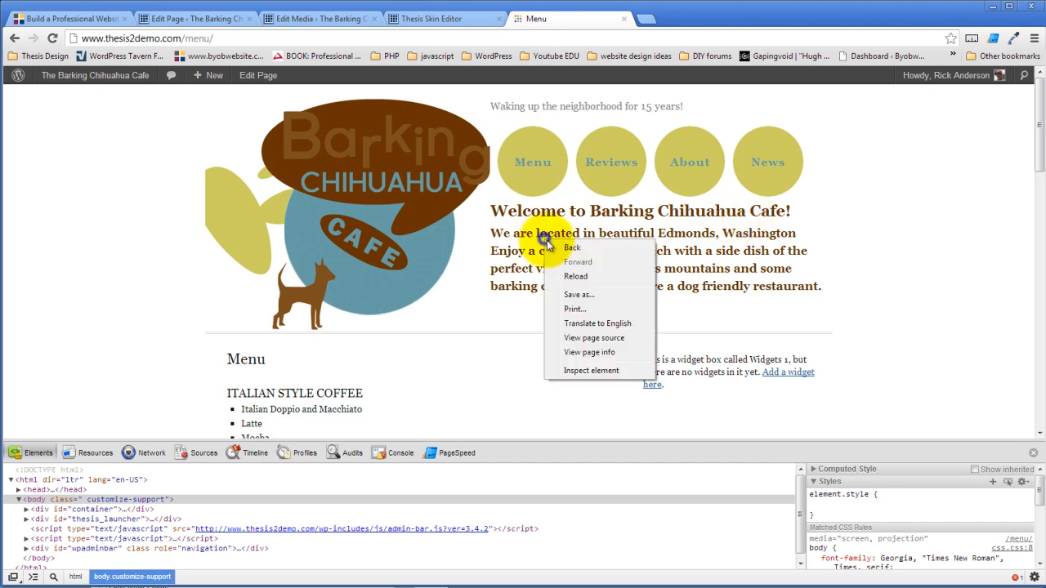
{"action": "left_click", "coordinate": [578, 371]}
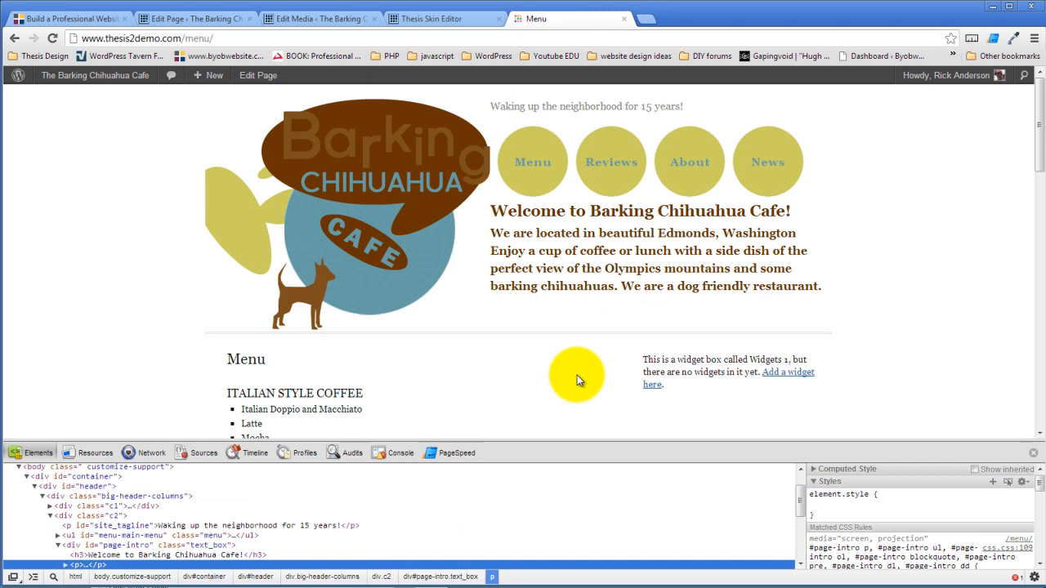
{"action": "left_click", "coordinate": [298, 26]}
- Back in the skin editor, check the Page Intro package's list and font settings, then close without saving
{"action": "left_click", "coordinate": [206, 20]}
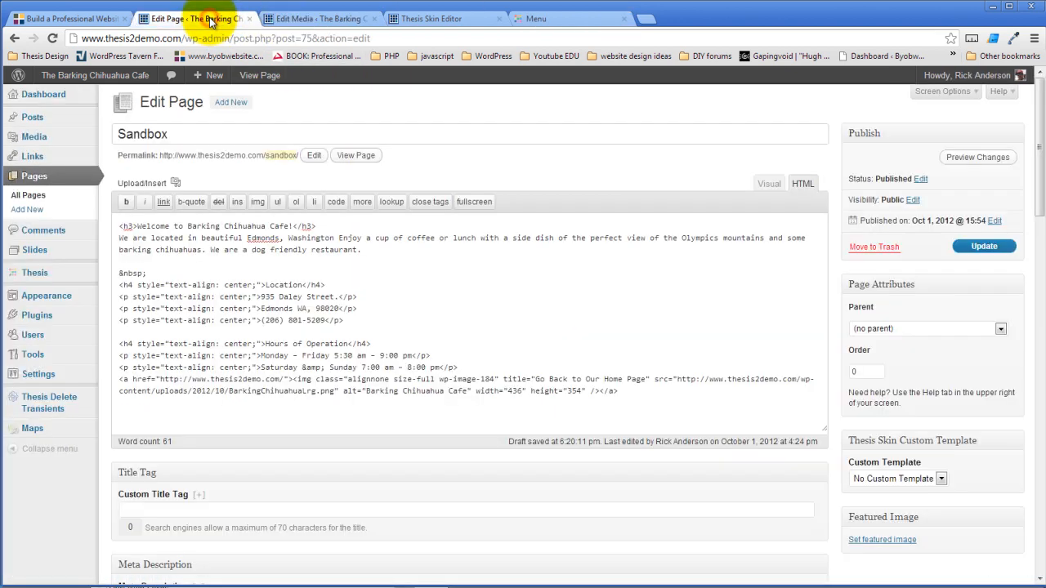
{"action": "left_click", "coordinate": [294, 21]}
{"action": "left_click", "coordinate": [421, 19]}
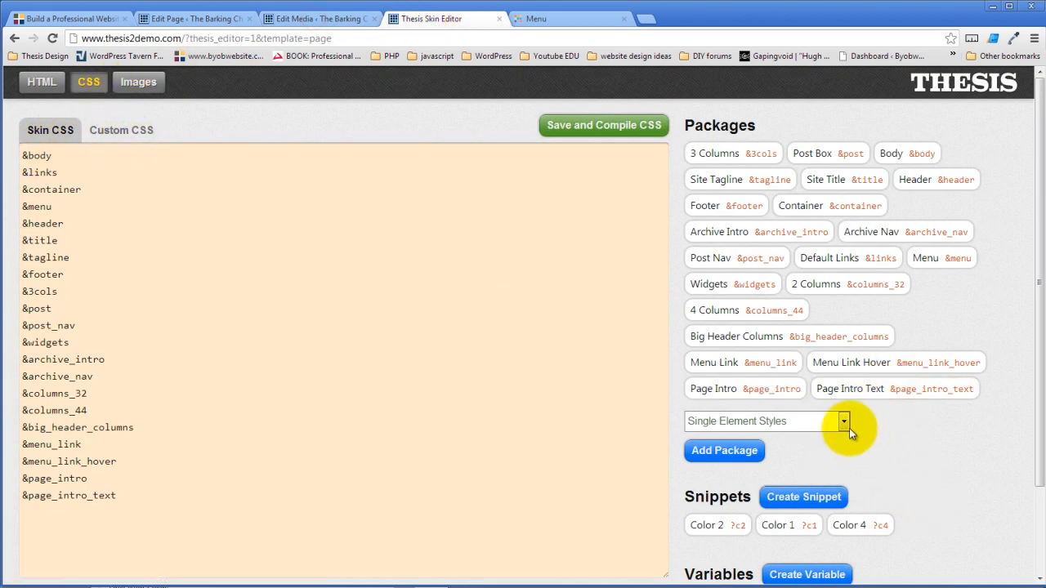
{"action": "left_click", "coordinate": [744, 389]}
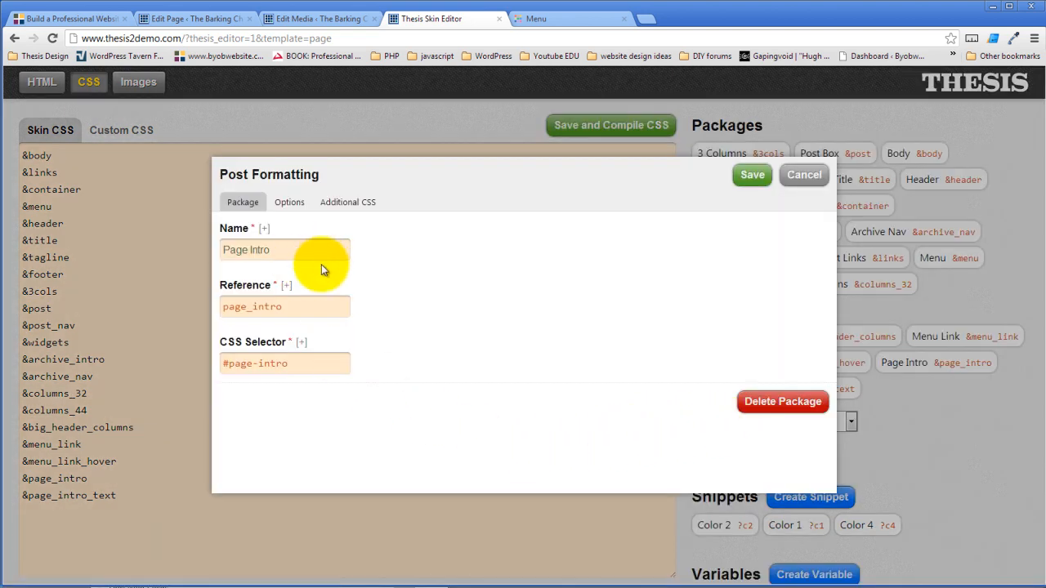
{"action": "left_click", "coordinate": [290, 206]}
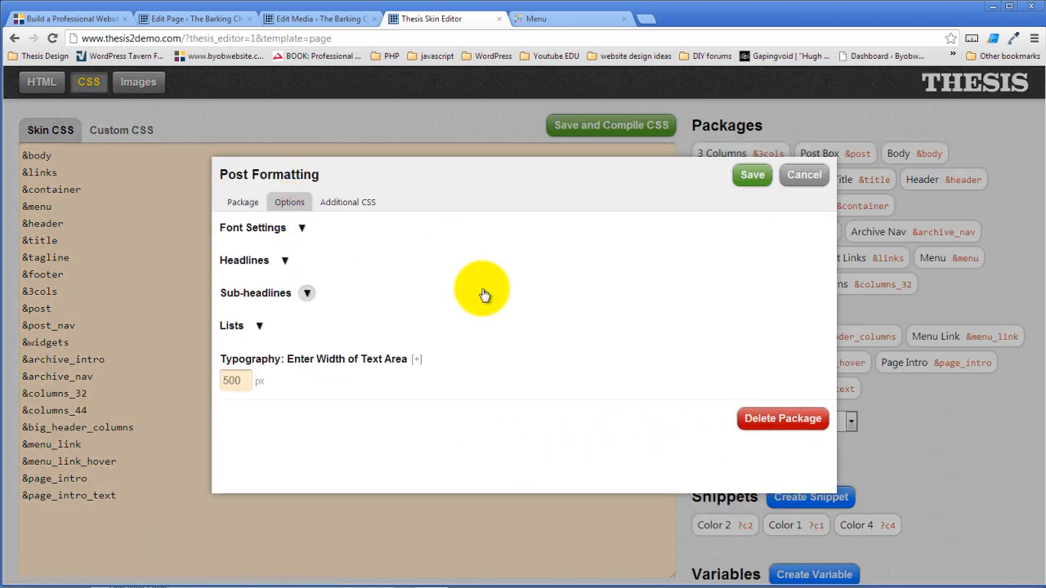
{"action": "left_click", "coordinate": [260, 327]}
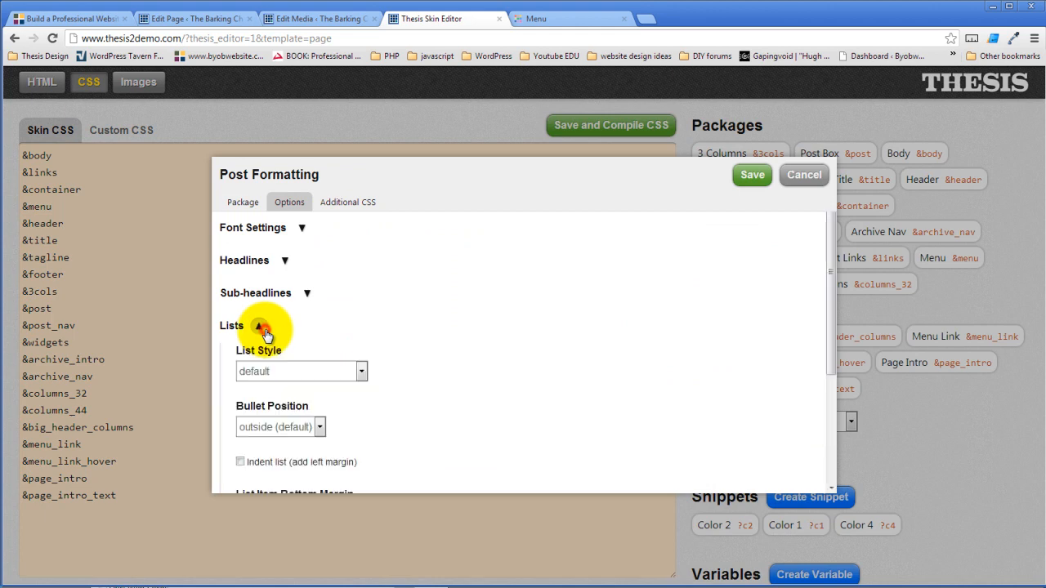
{"action": "left_click", "coordinate": [260, 327]}
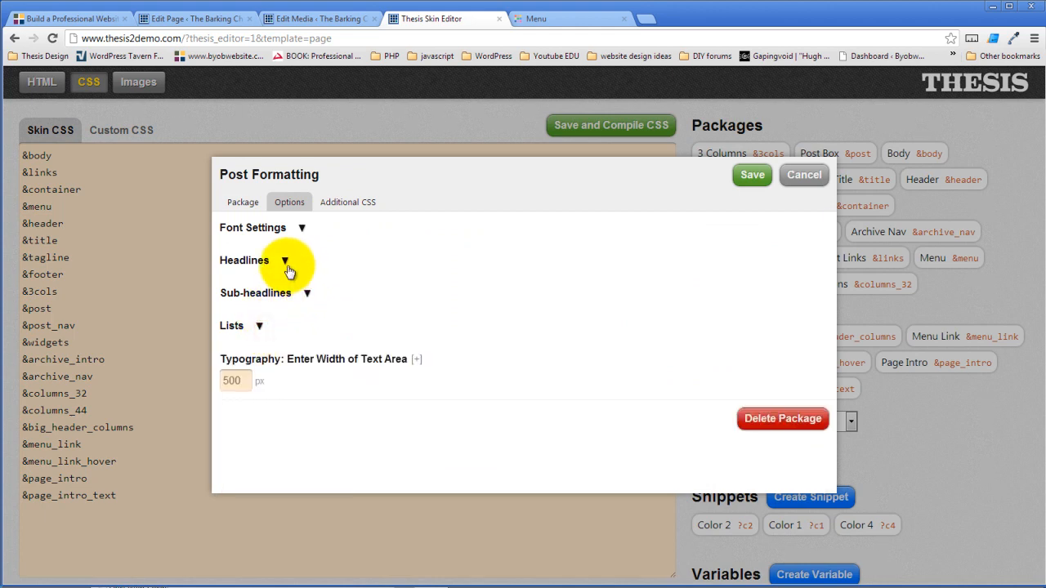
{"action": "left_click", "coordinate": [302, 227]}
{"action": "scroll", "coordinate": [509, 292], "scroll_direction": "down", "scroll_amount": 3}
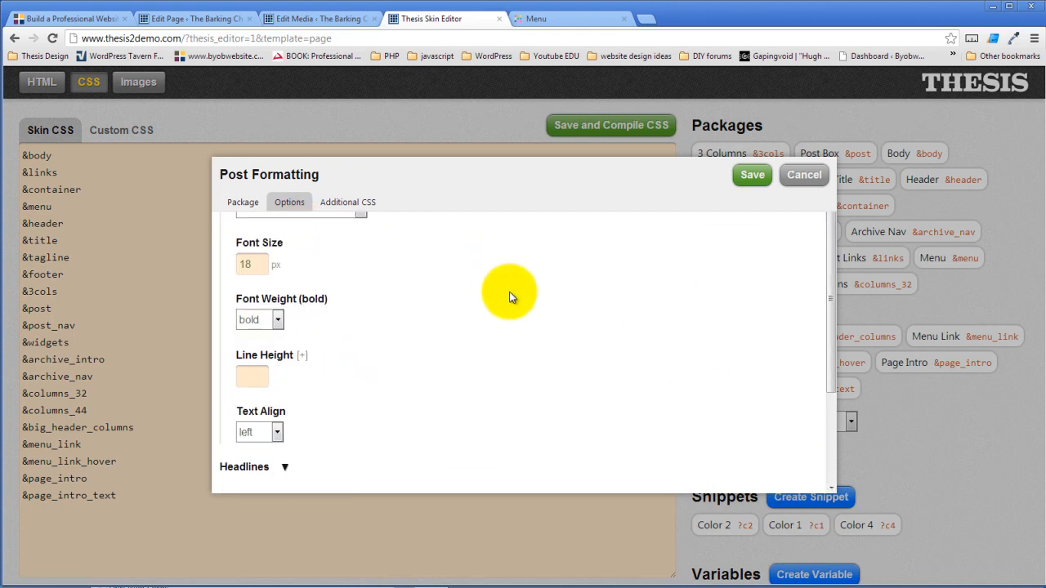
{"action": "scroll", "coordinate": [509, 297], "scroll_direction": "up", "scroll_amount": 3}
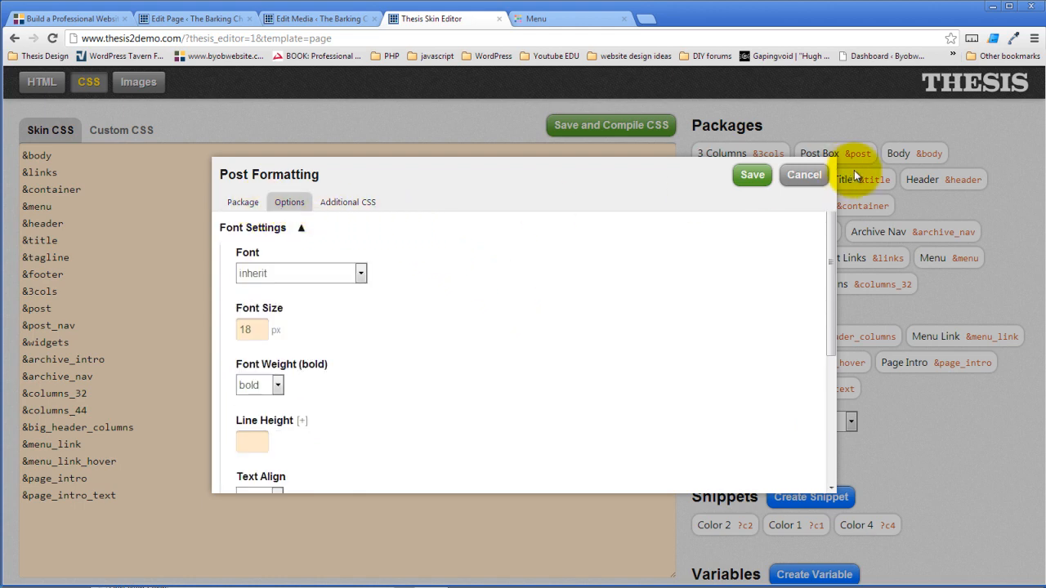
{"action": "left_click", "coordinate": [804, 177]}
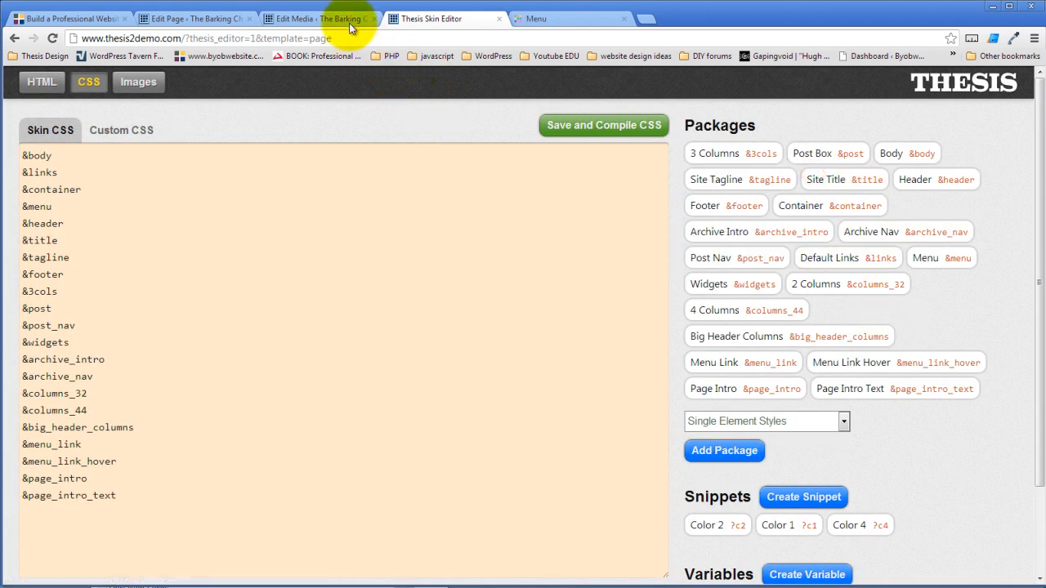
- Check the Page template's HTML boxes, with Page Intro under Big Header Right, then view the live Menu page
{"action": "left_click", "coordinate": [37, 82]}
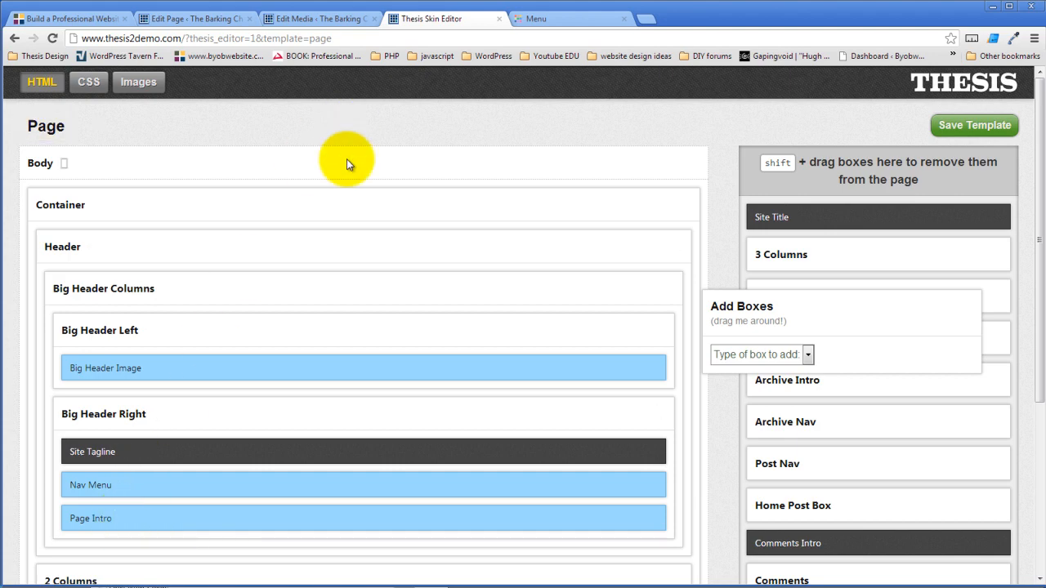
{"action": "left_click", "coordinate": [557, 18]}
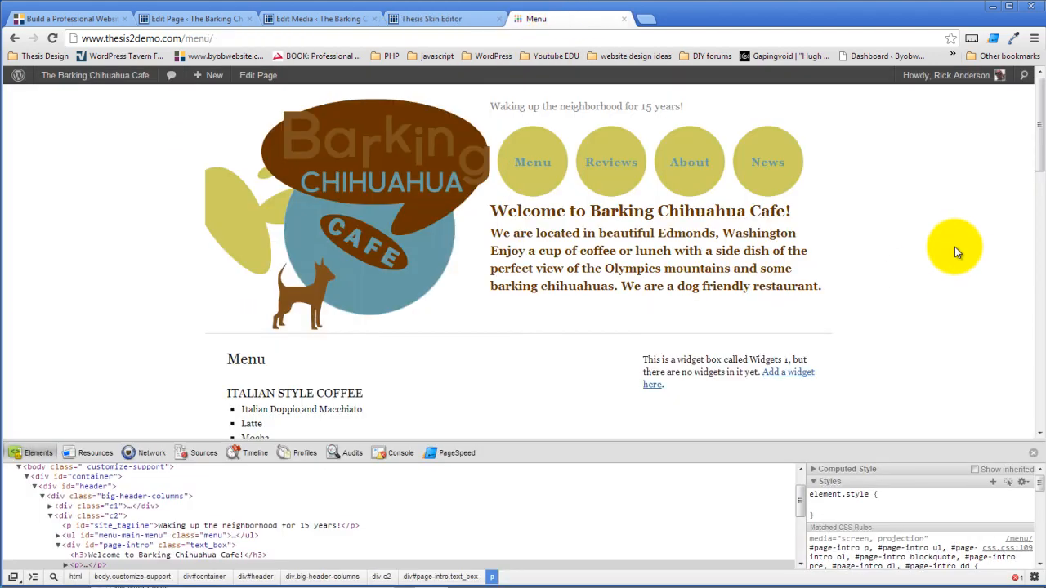